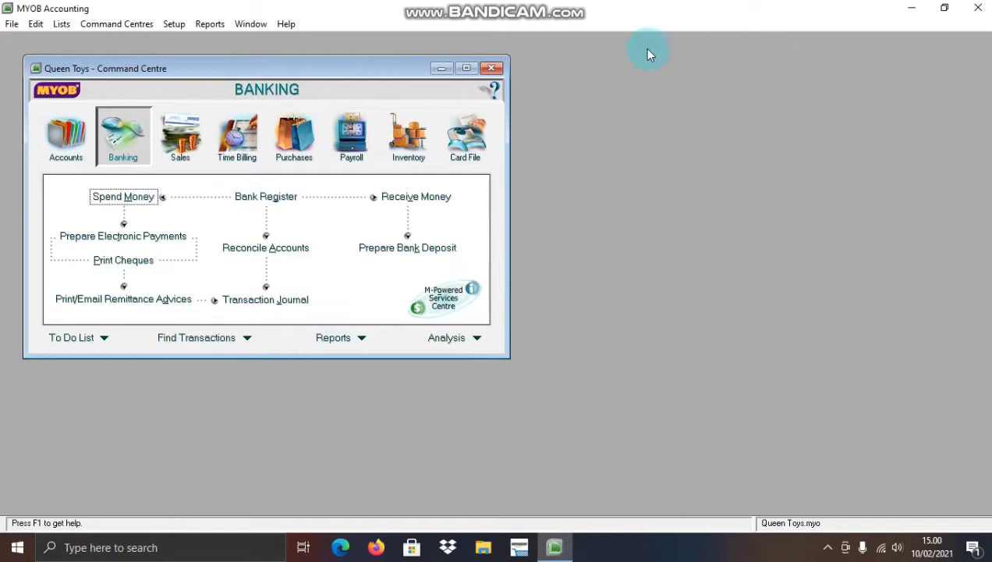
# Step: Add a historical sale from the opening customer balances and choose Istana Boneka as the customer
pyautogui.click(184, 25)
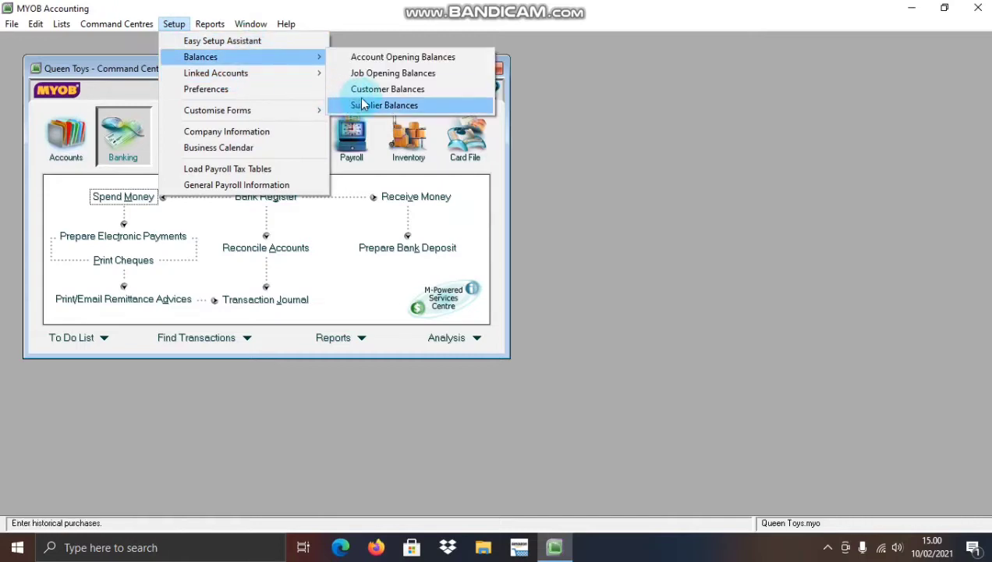
pyautogui.click(374, 97)
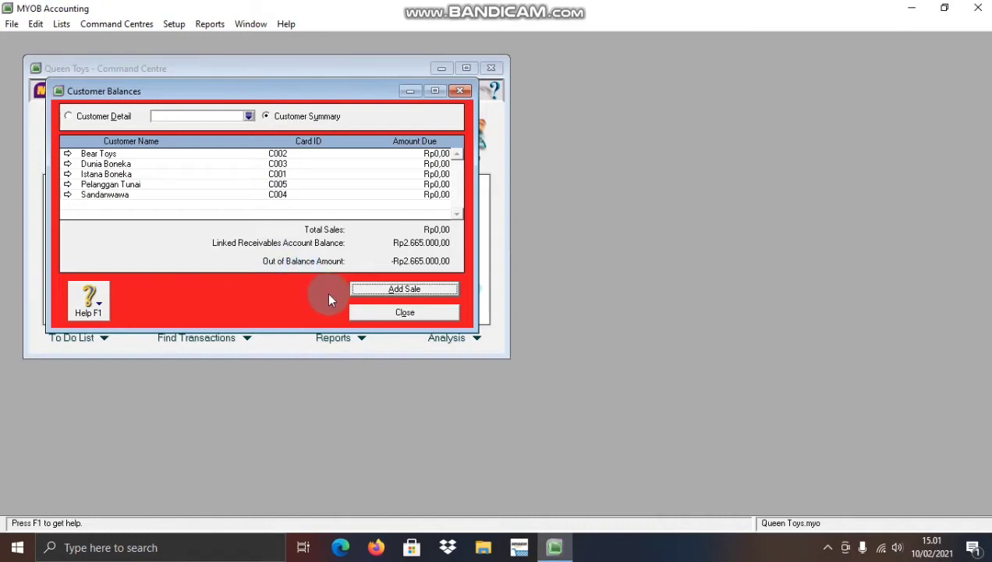
pyautogui.click(426, 291)
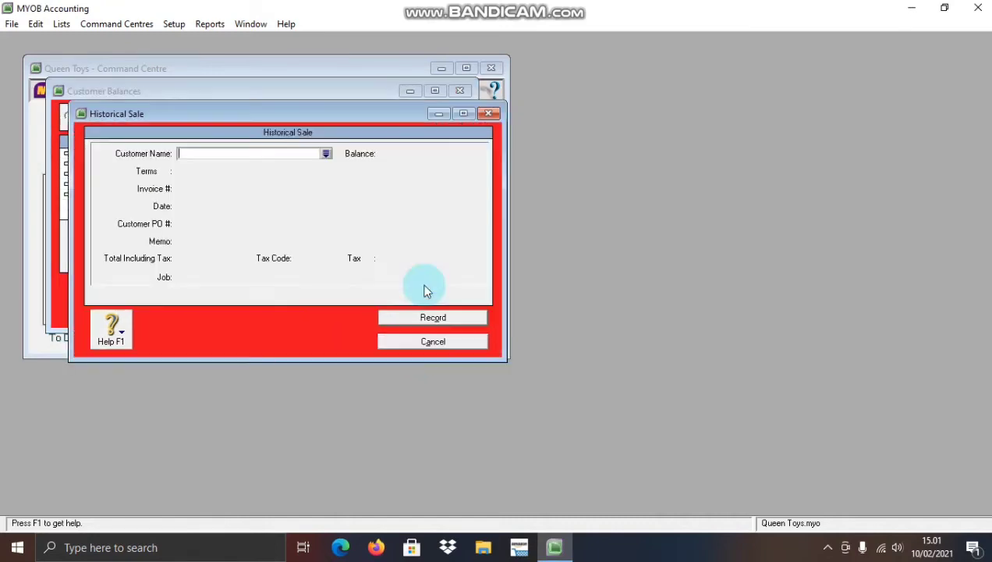
pyautogui.click(326, 154)
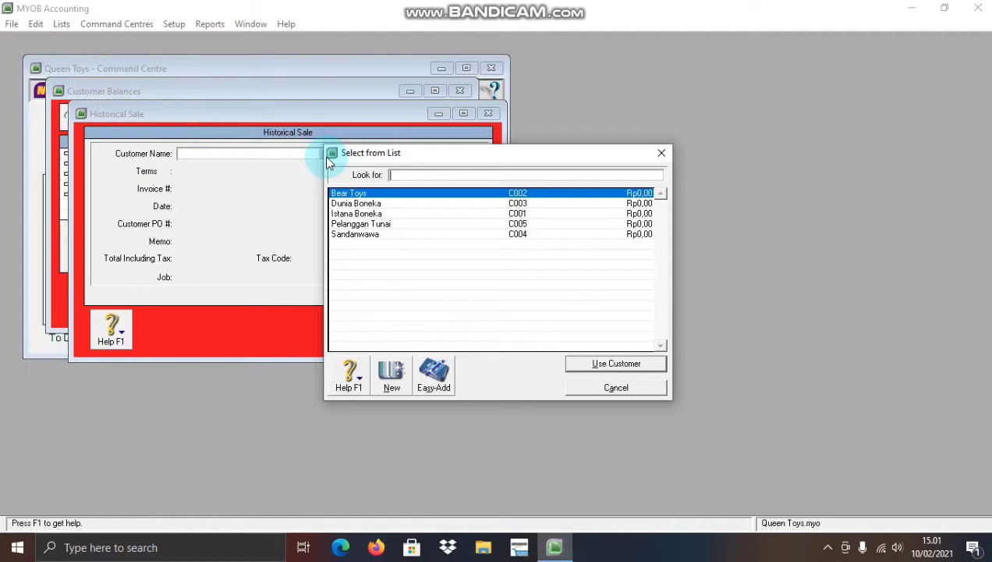
pyautogui.click(342, 214)
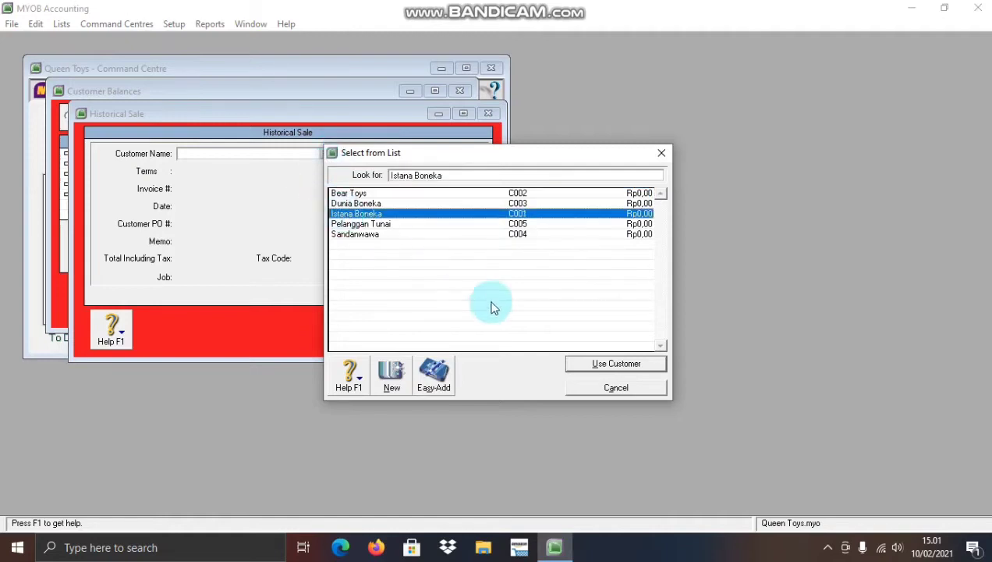
pyautogui.click(617, 364)
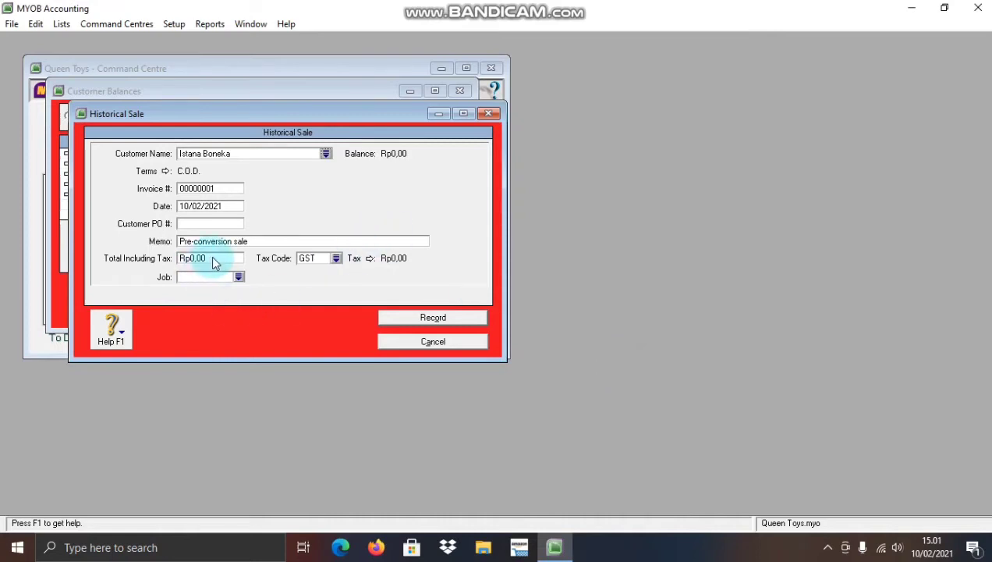
# Step: Replace the memo of Istana Boneka's historical sale with "saldo awal piutang dagang"
pyautogui.click(270, 241)
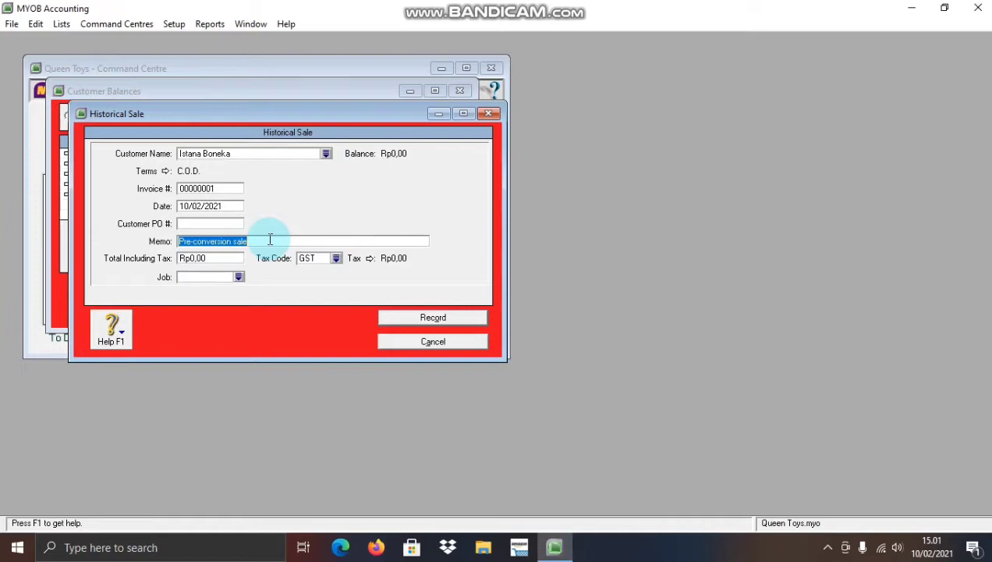
pyautogui.press('BackSpace')
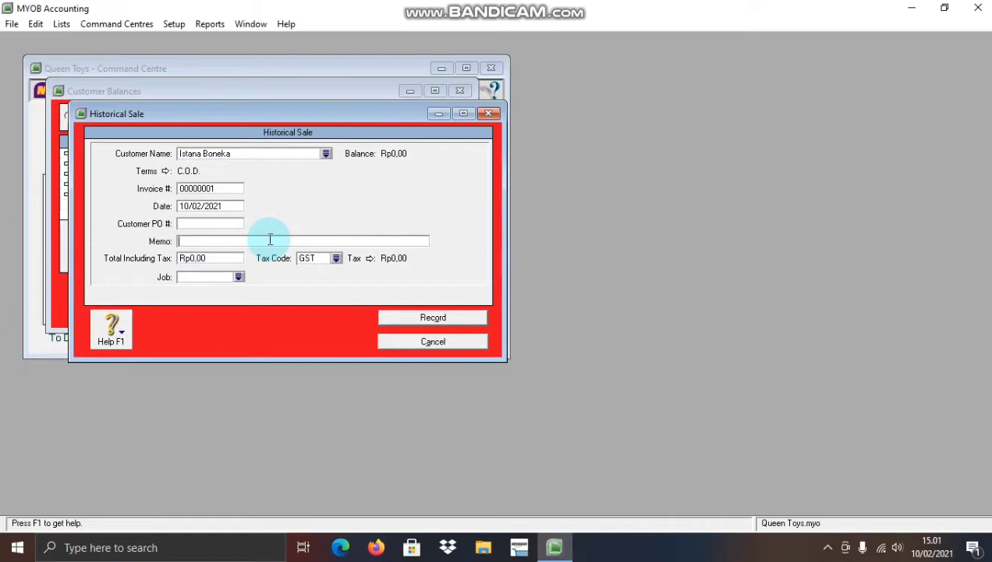
pyautogui.write('saldo awal piutang dagang')
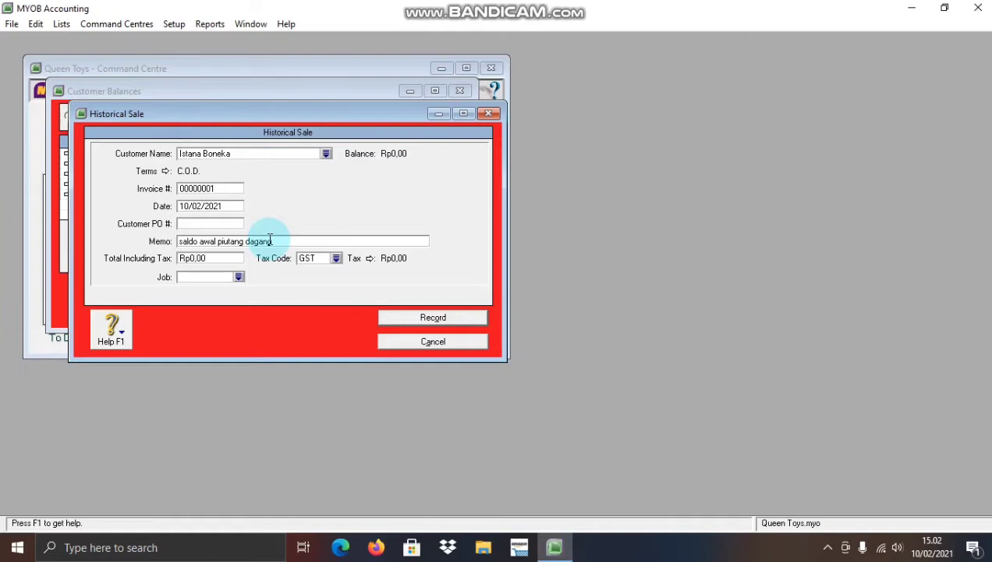
# Step: Set Istana Boneka's credit terms to In a Given # of Days, with 10 discount days and 30 balance due days
pyautogui.click(166, 171)
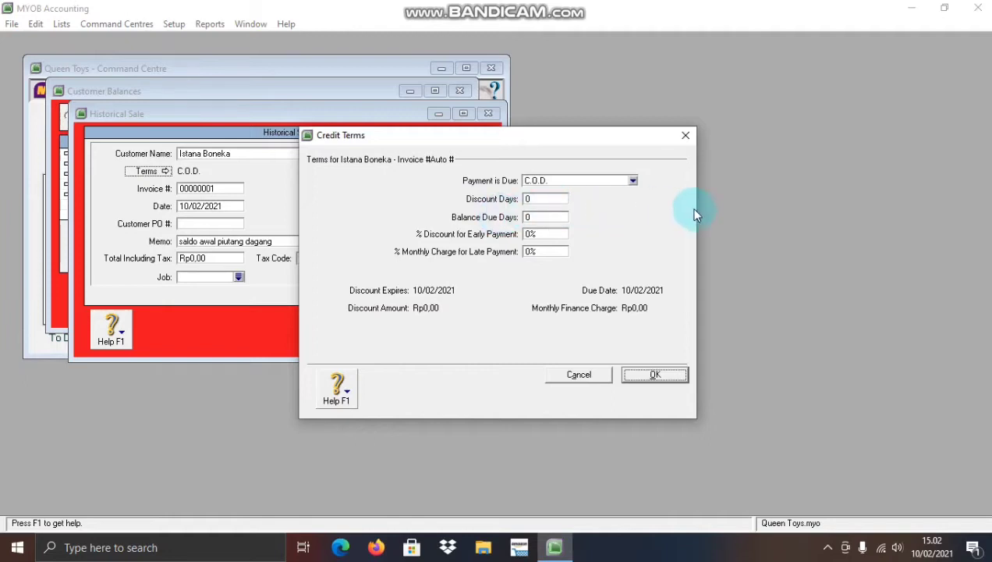
pyautogui.click(633, 181)
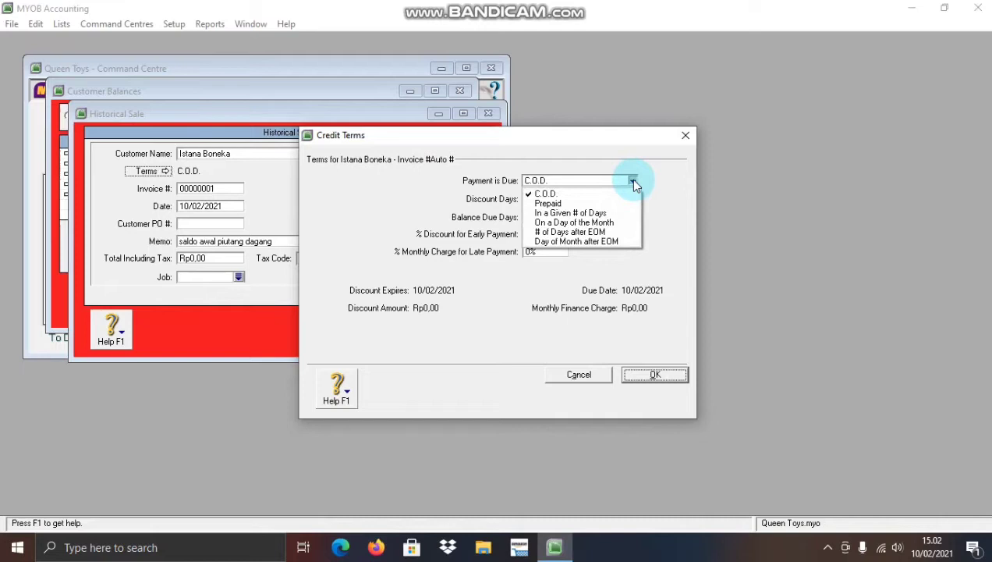
pyautogui.click(618, 215)
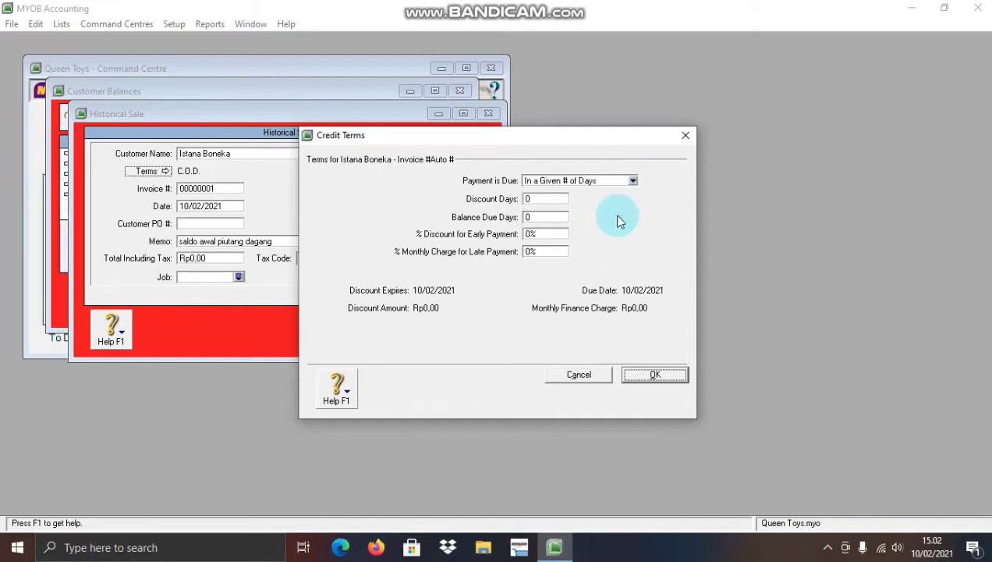
pyautogui.click(546, 201)
pyautogui.doubleClick(542, 199)
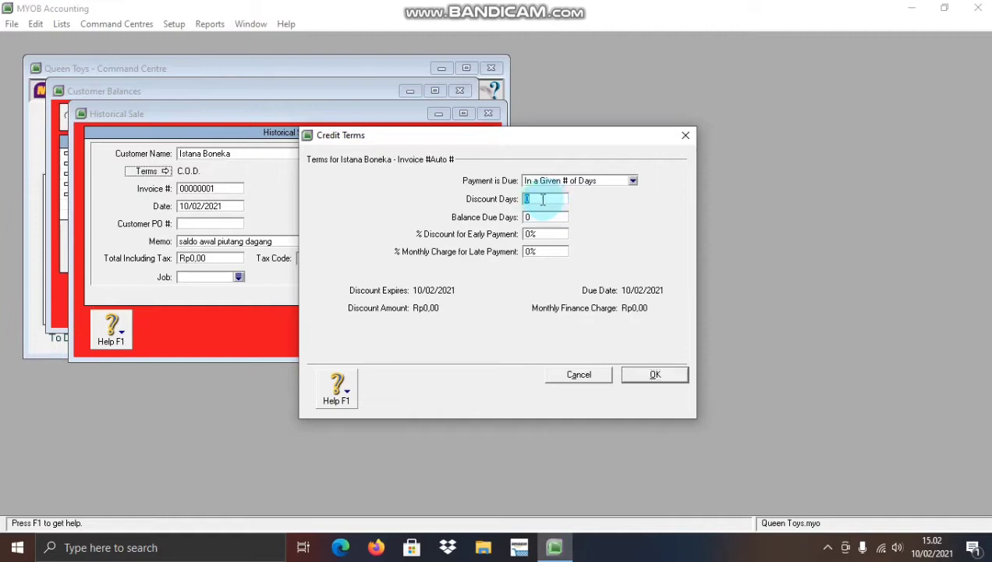
pyautogui.write('10')
pyautogui.doubleClick(544, 218)
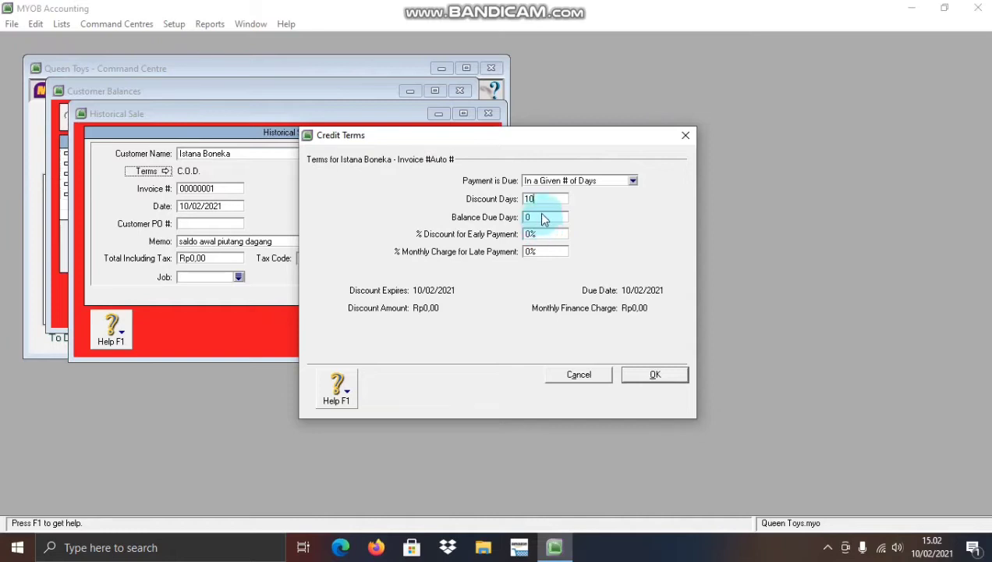
pyautogui.write('30')
# Step: Set a 2% discount for early payment and a 1% monthly charge for late payment, and accept the credit terms
pyautogui.doubleClick(549, 233)
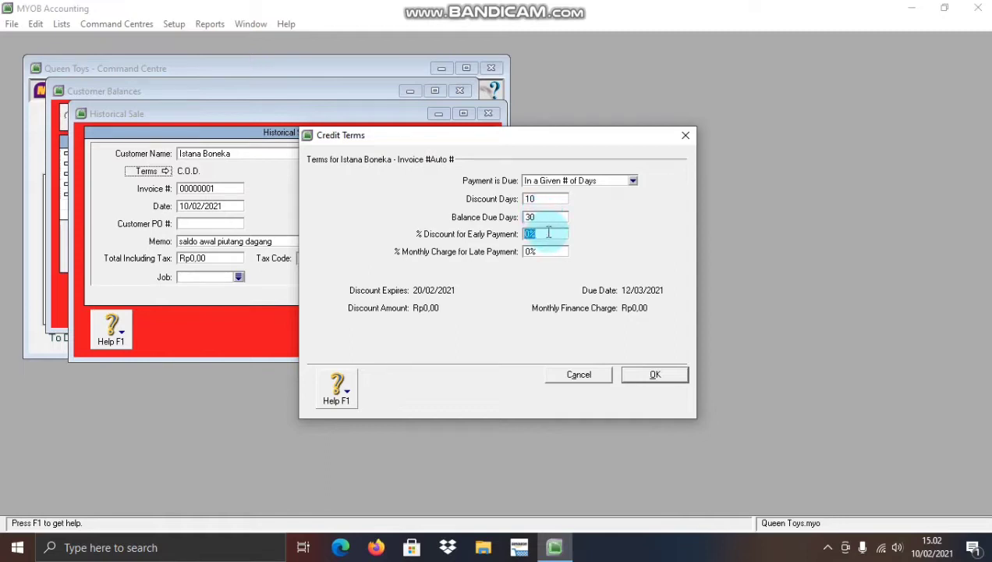
pyautogui.press('BackSpace')
pyautogui.write('2')
pyautogui.click(550, 251)
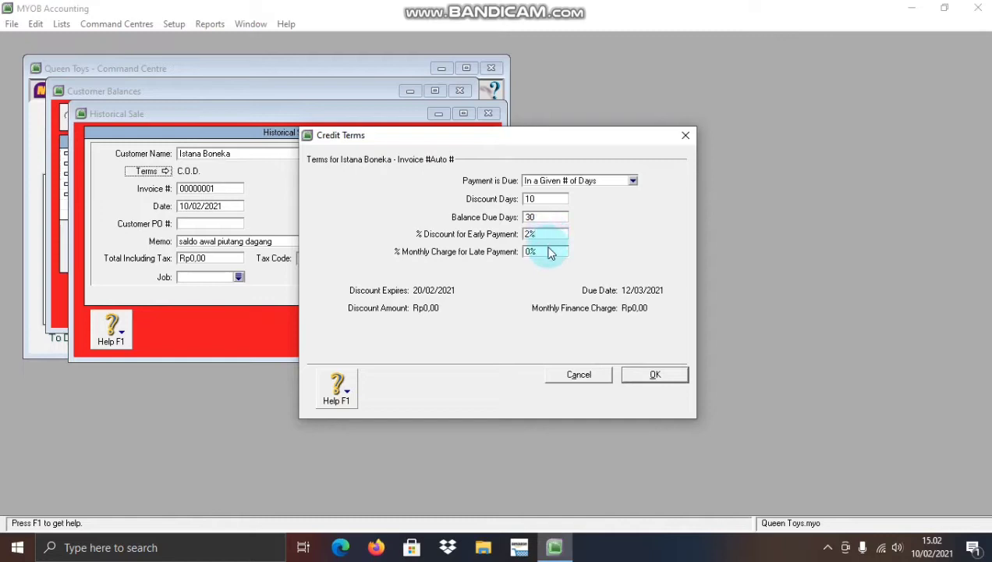
pyautogui.doubleClick(550, 248)
pyautogui.press('BackSpace')
pyautogui.write('1%')
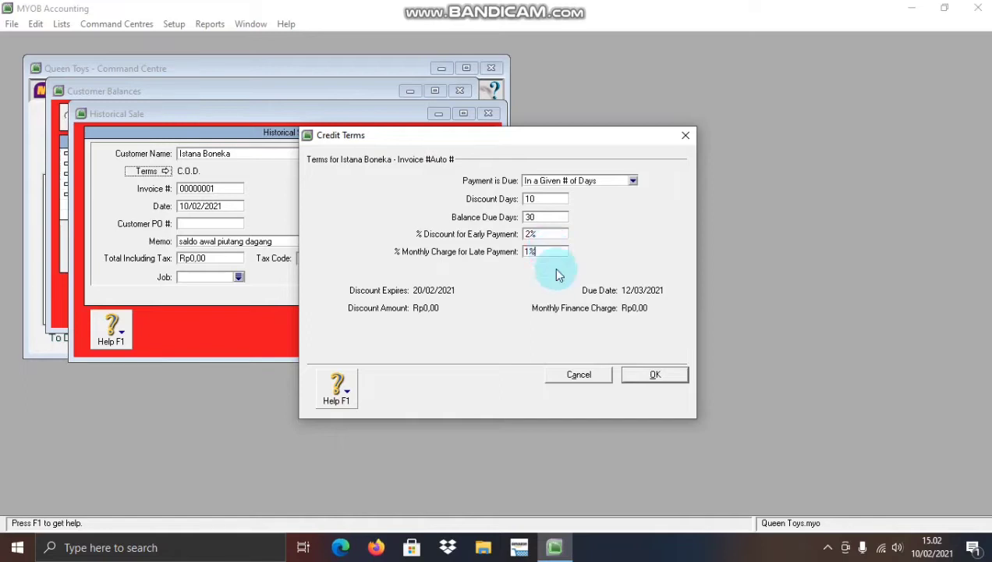
pyautogui.click(642, 370)
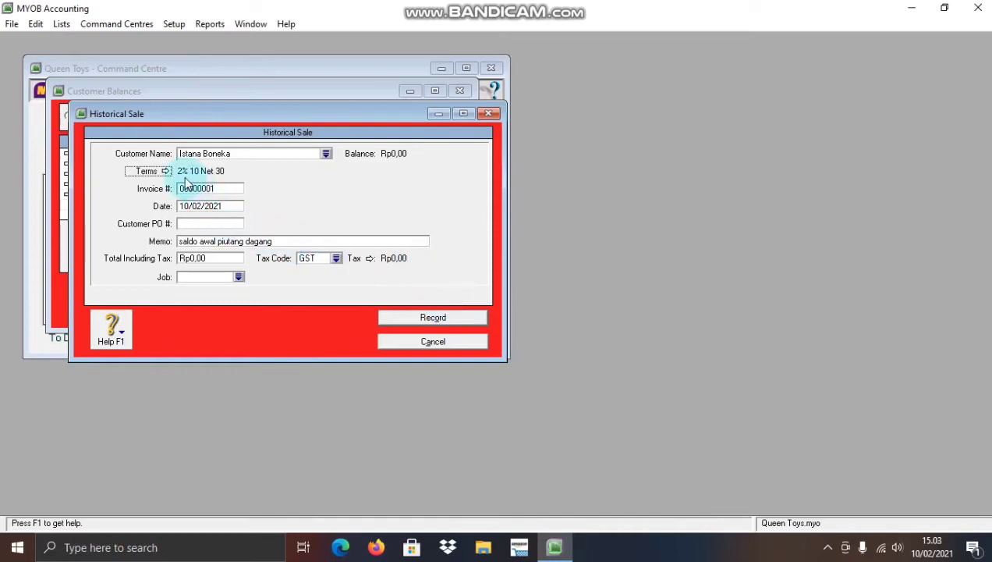
# Step: Date the Istana Boneka sale 15/08/2017 and set its total including tax to Rp435.000
pyautogui.click(224, 208)
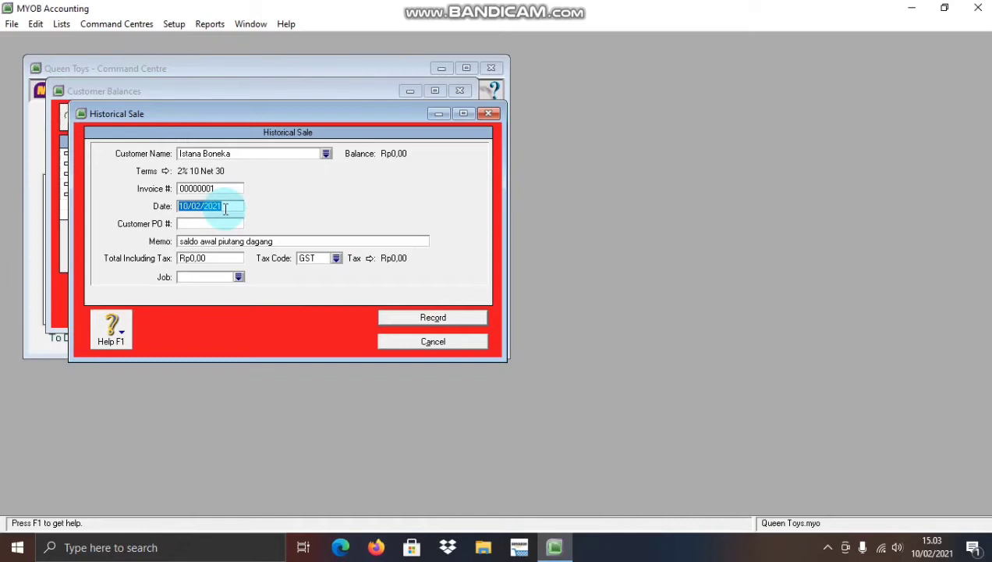
pyautogui.press('BackSpace')
pyautogui.write('15')
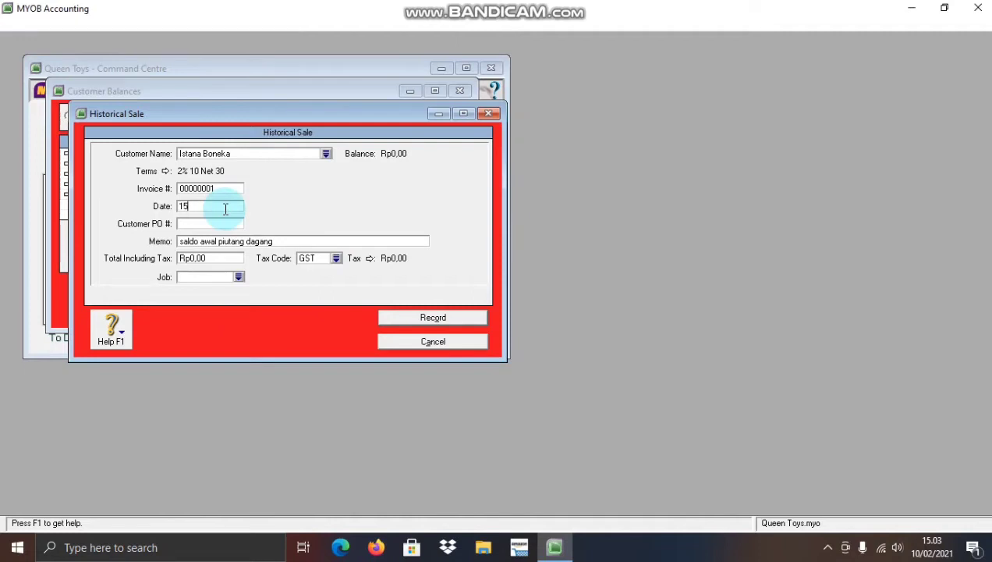
pyautogui.write('/')
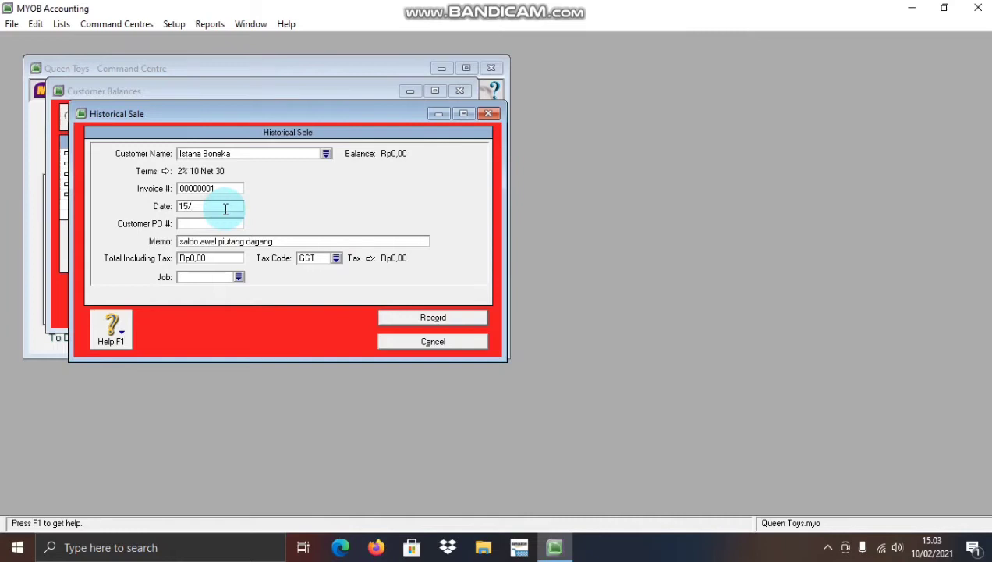
pyautogui.write('08/2017')
pyautogui.click(230, 259)
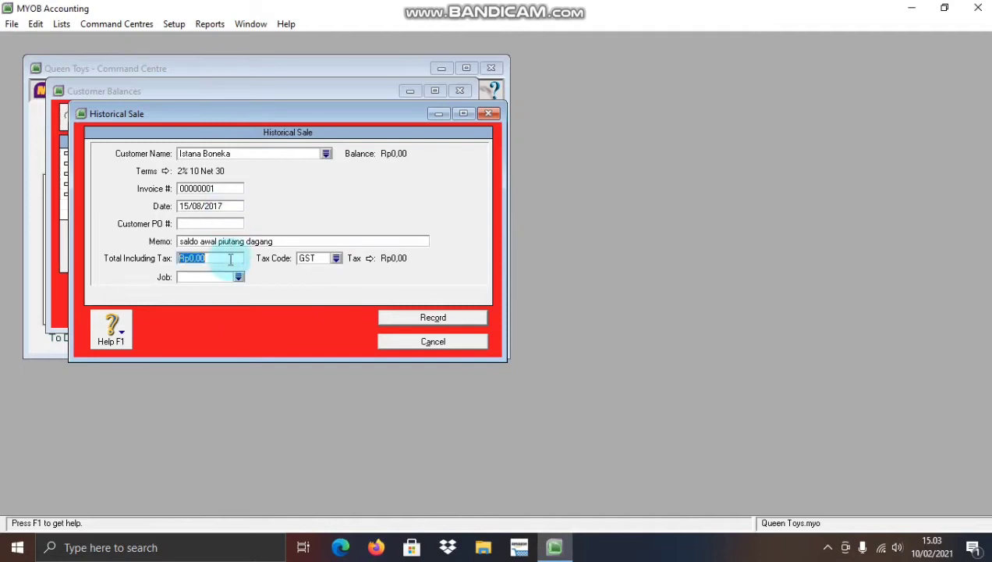
pyautogui.write('435.000')
pyautogui.press('Tab')
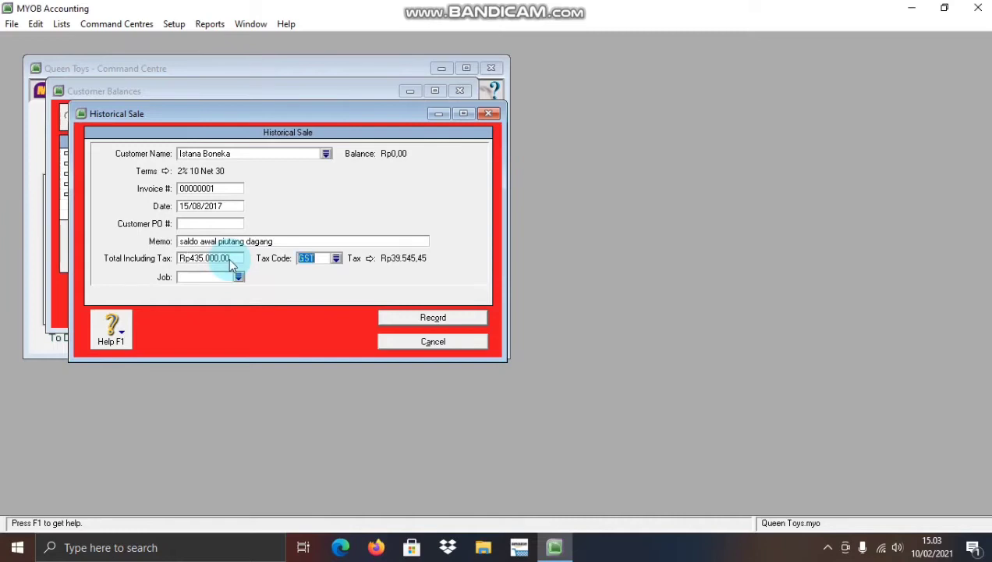
# Step: Assign the N-T (Tidak Kena Pajak) tax code to the Istana Boneka sale and record it
pyautogui.click(336, 259)
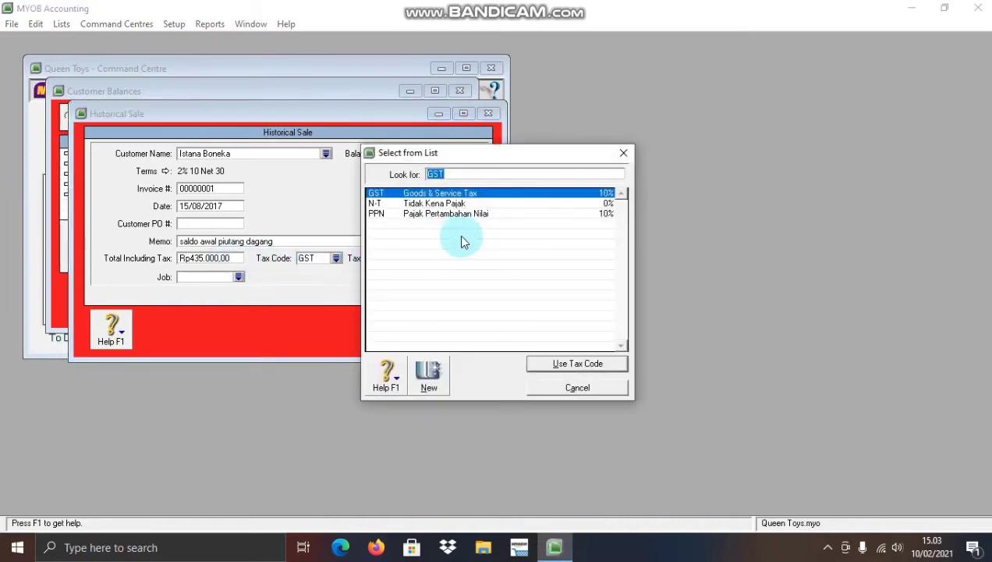
pyautogui.click(471, 203)
pyautogui.click(576, 365)
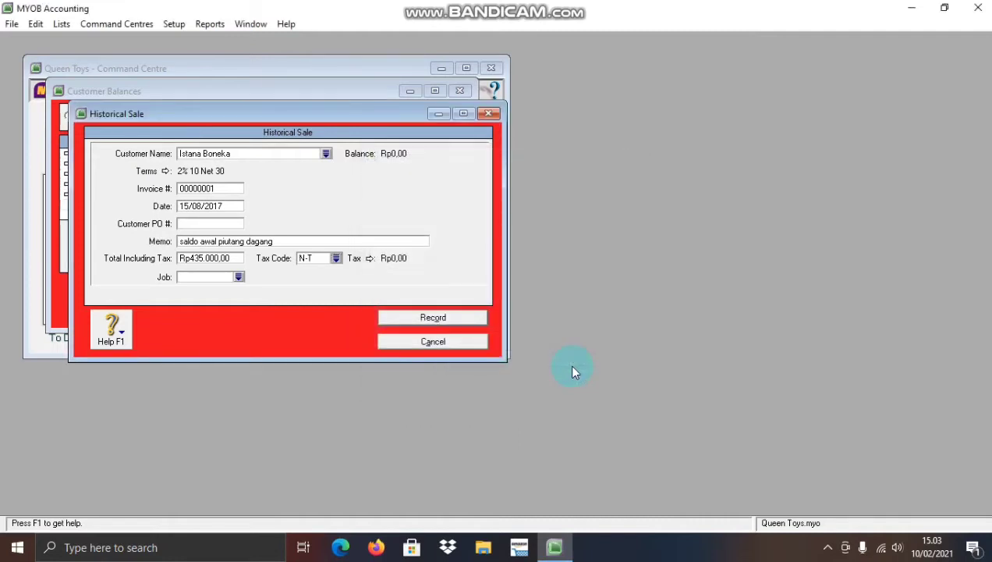
pyautogui.click(459, 322)
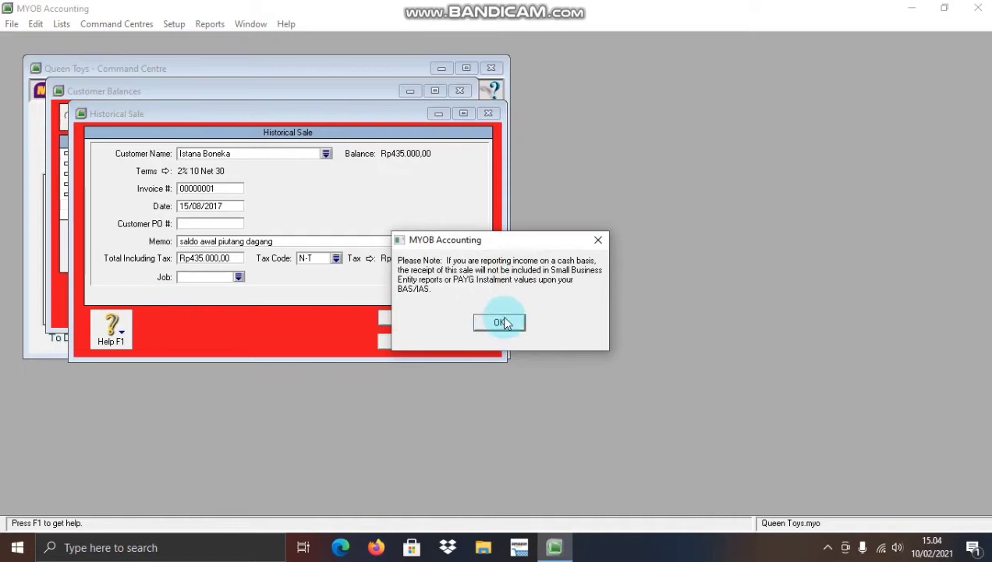
pyautogui.click(501, 323)
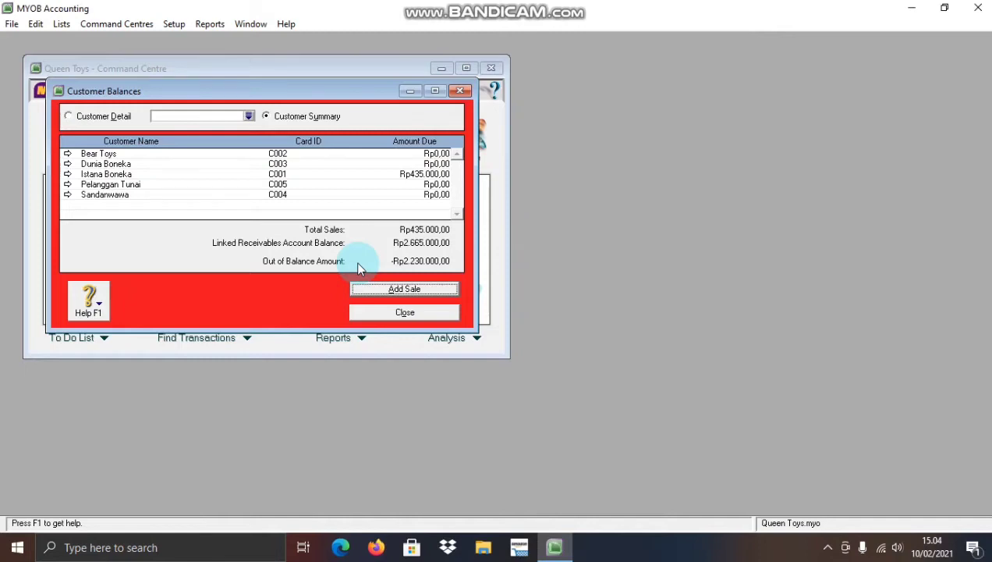
# Step: Add another historical sale with Bear Toys as the customer
pyautogui.click(387, 292)
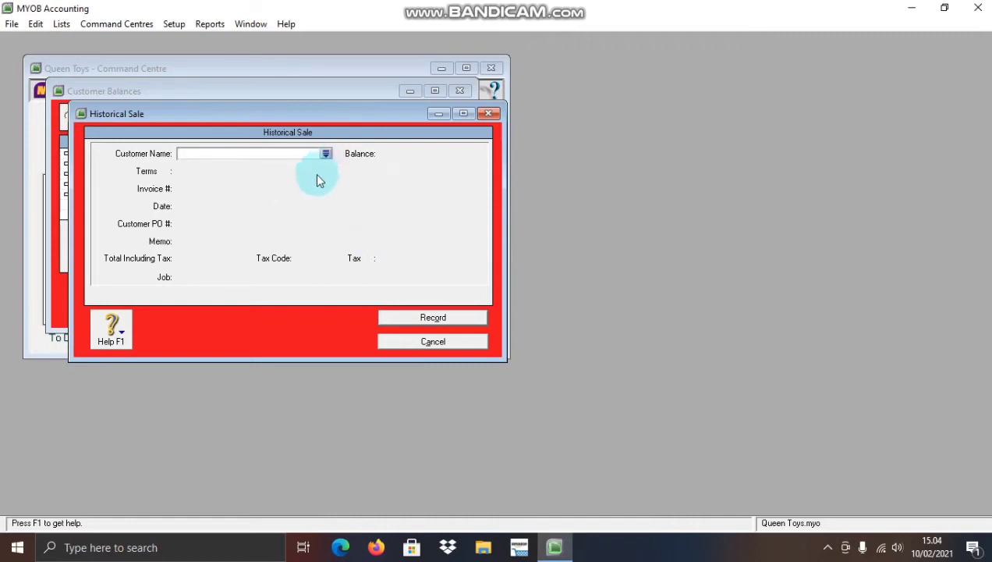
pyautogui.click(327, 154)
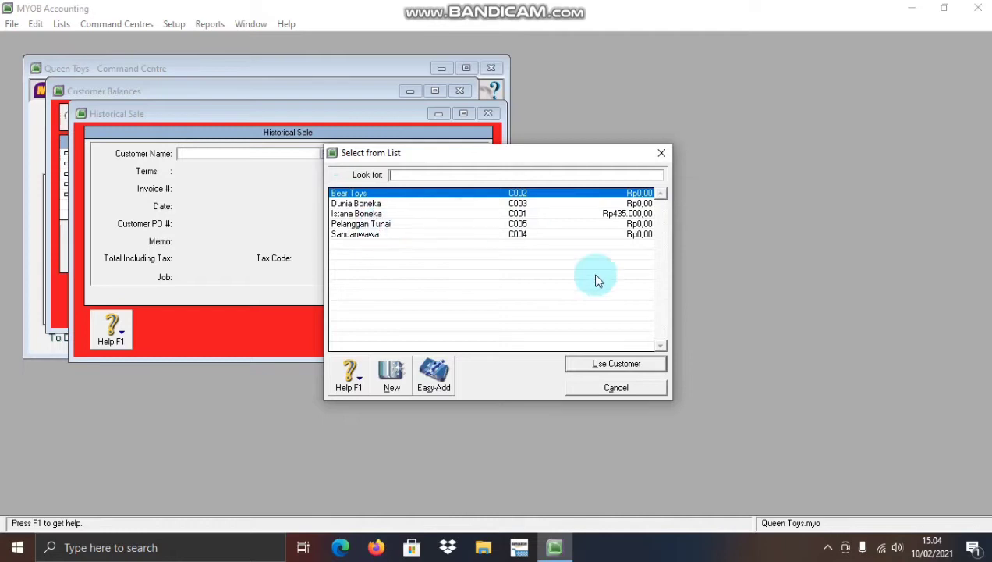
pyautogui.click(641, 362)
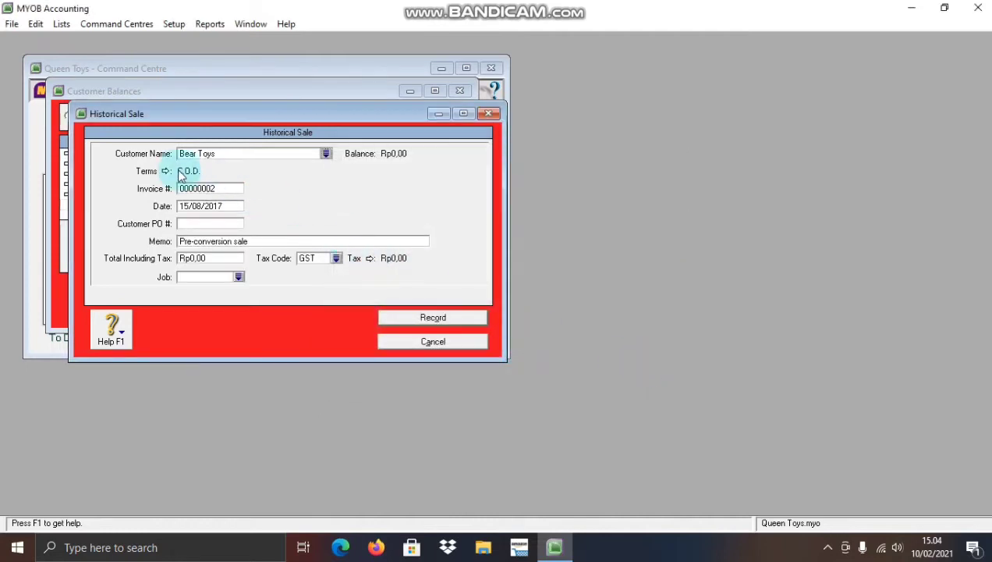
# Step: Make the Bear Toys sale payable In a Given # of Days, with 10 discount days and 30 balance due days
pyautogui.click(165, 171)
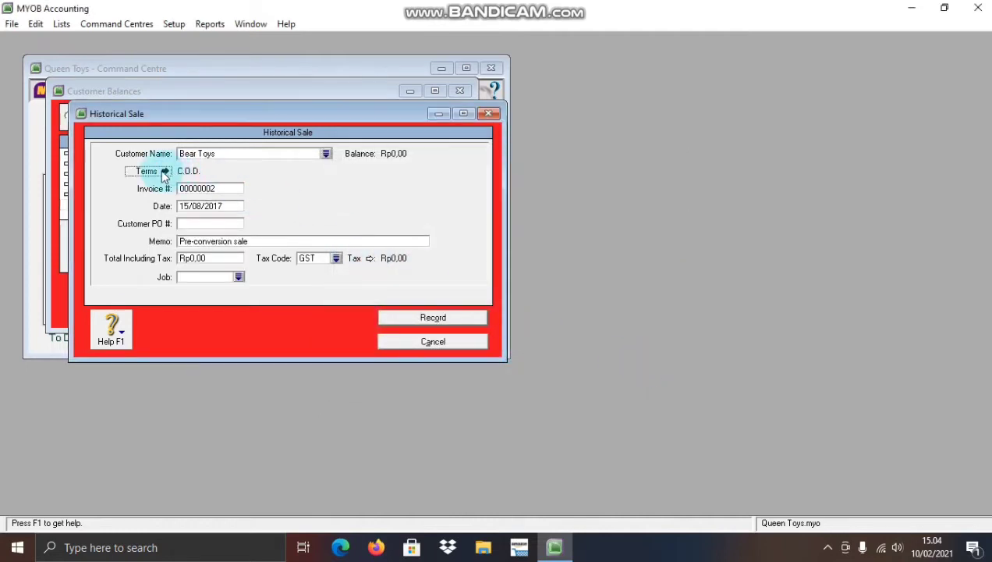
pyautogui.click(564, 183)
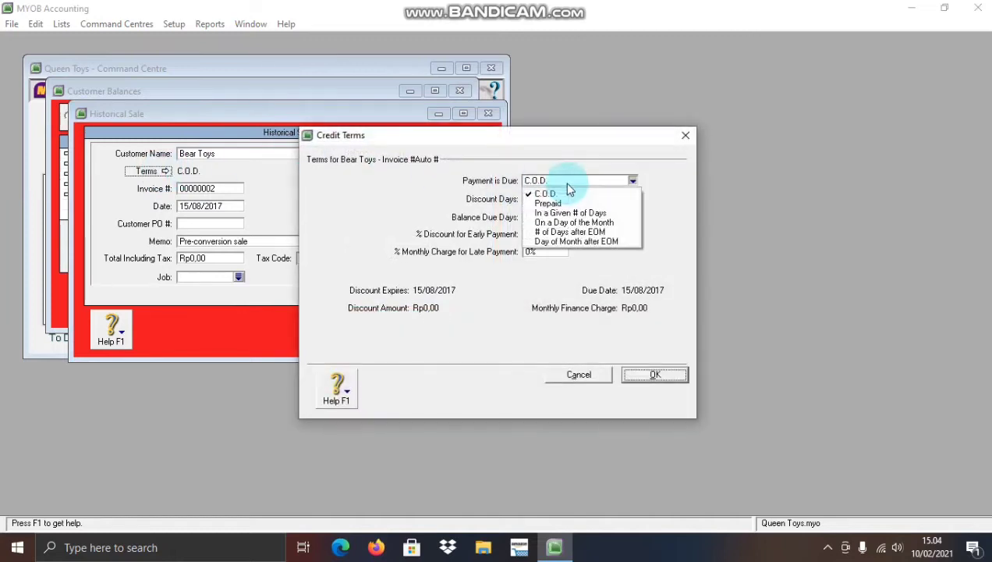
pyautogui.click(578, 213)
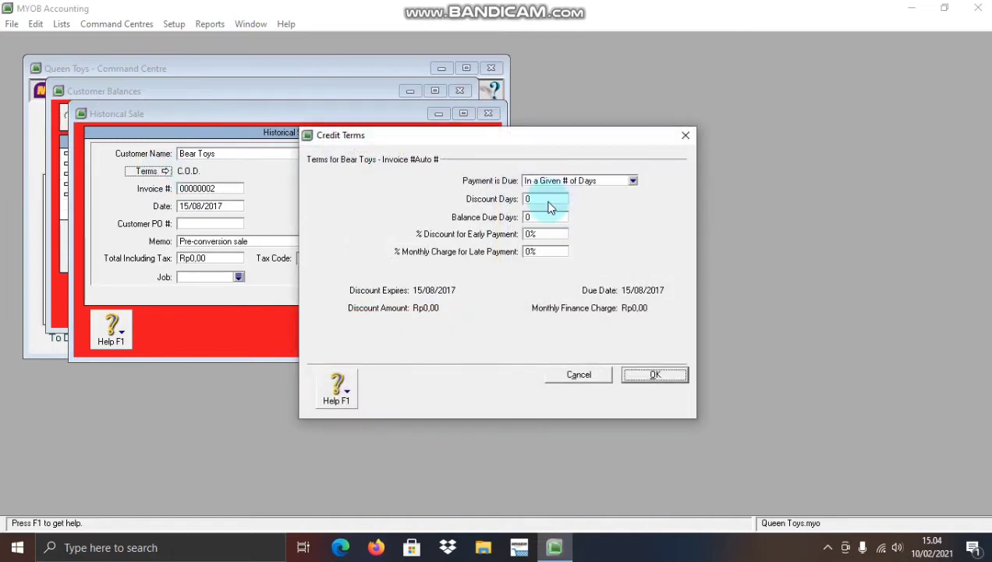
pyautogui.click(550, 198)
pyautogui.write('10')
pyautogui.click(549, 218)
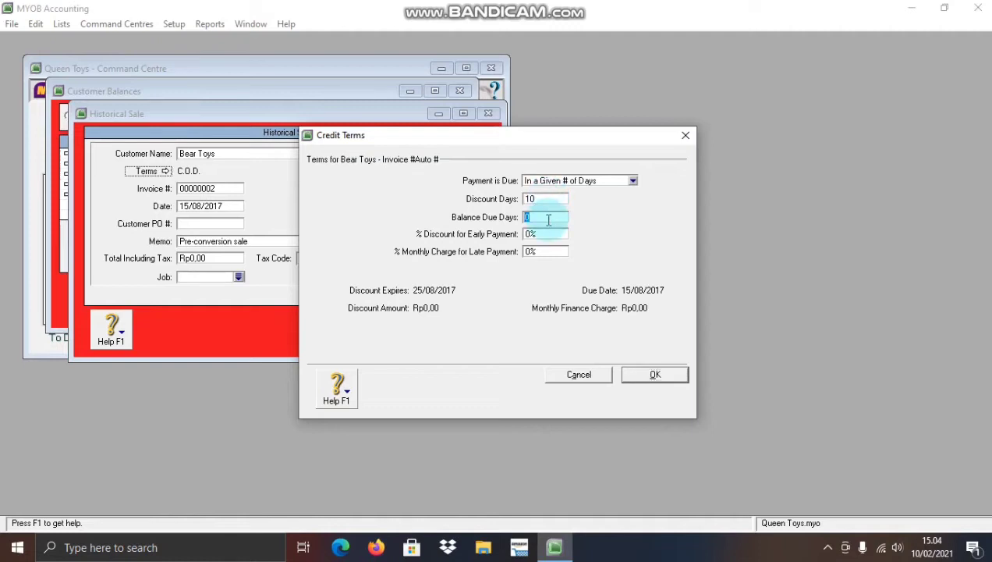
pyautogui.write('30')
# Step: Give Bear Toys a 2% discount for early payment and a 1% monthly charge for late payment, and accept the credit terms
pyautogui.click(549, 232)
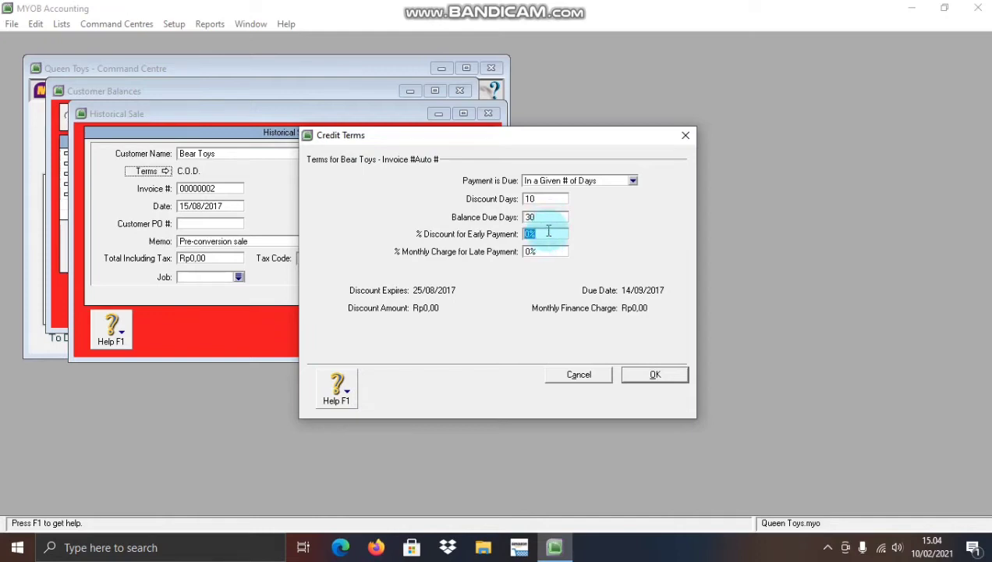
pyautogui.write('2%')
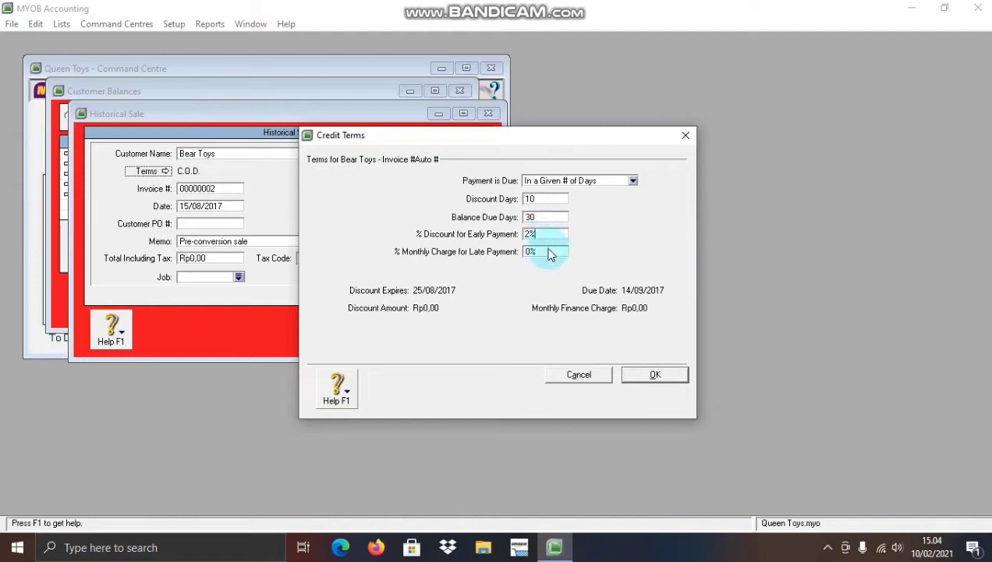
pyautogui.click(549, 249)
pyautogui.write('1%')
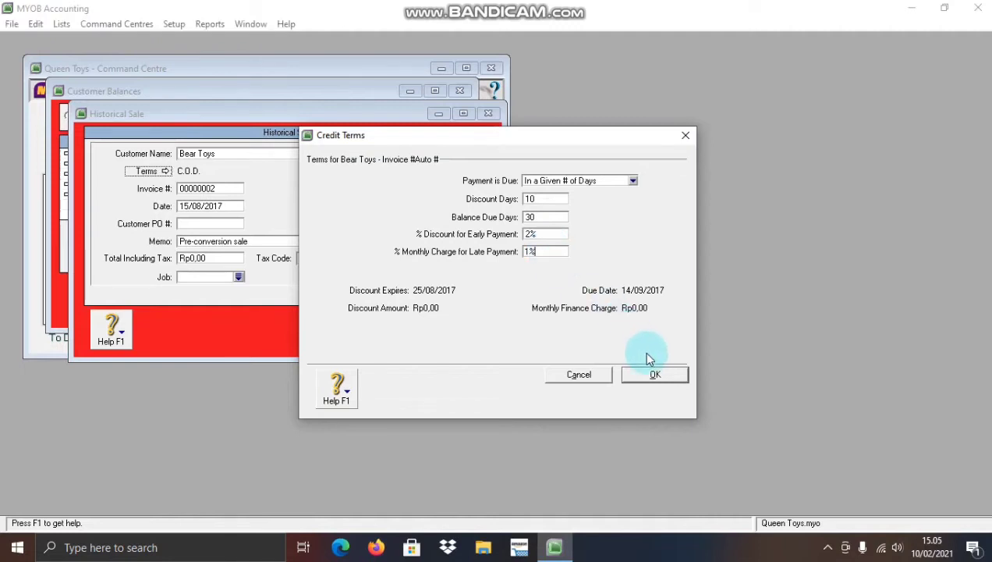
pyautogui.click(650, 372)
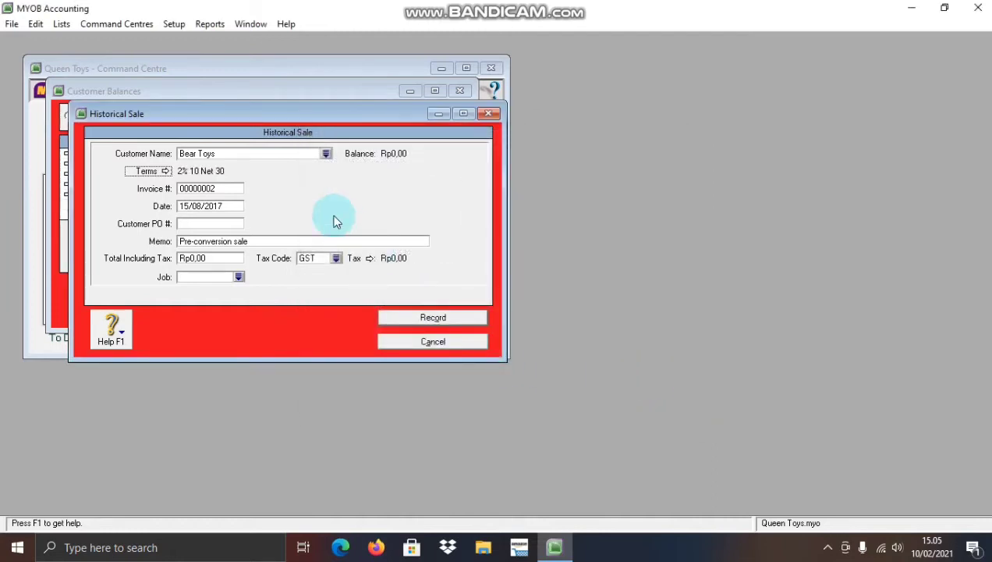
# Step: Date the Bear Toys sale 20/08/2017 and replace its memo with "saldo awal piutang dagag"
pyautogui.click(233, 209)
pyautogui.press('BackSpace')
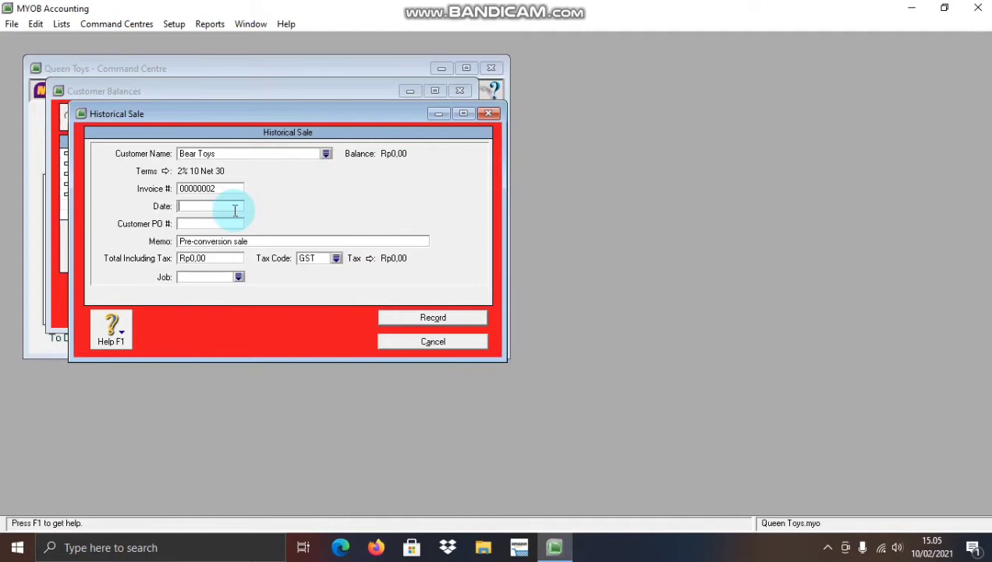
pyautogui.write('20/08/2017')
pyautogui.click(243, 242)
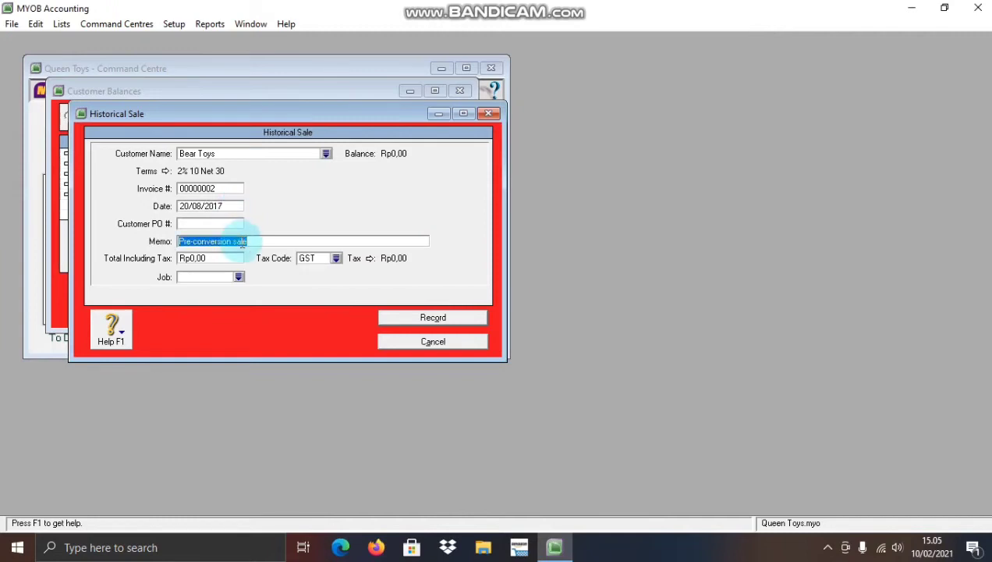
pyautogui.press('BackSpace')
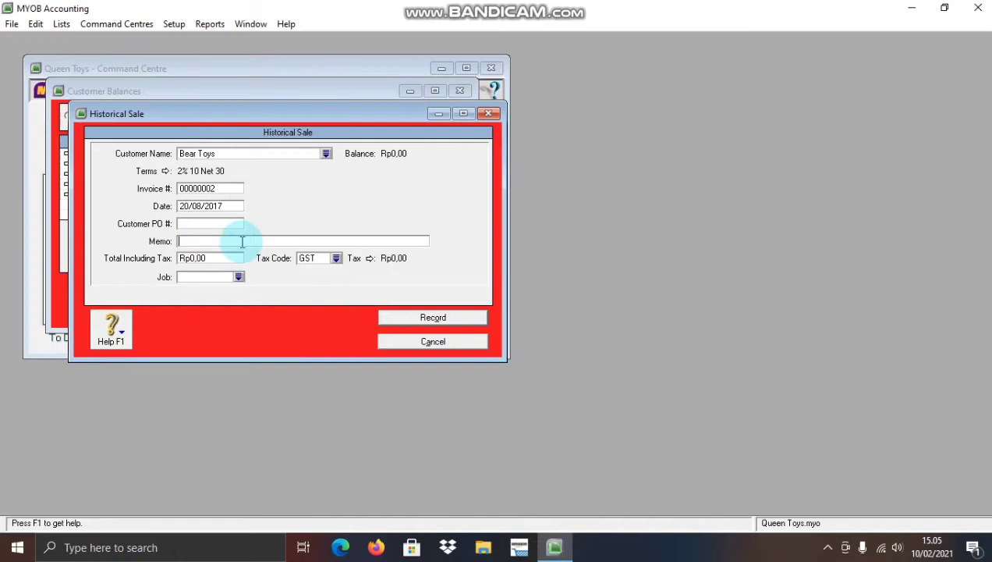
pyautogui.write('saldo awal piutang dagag')
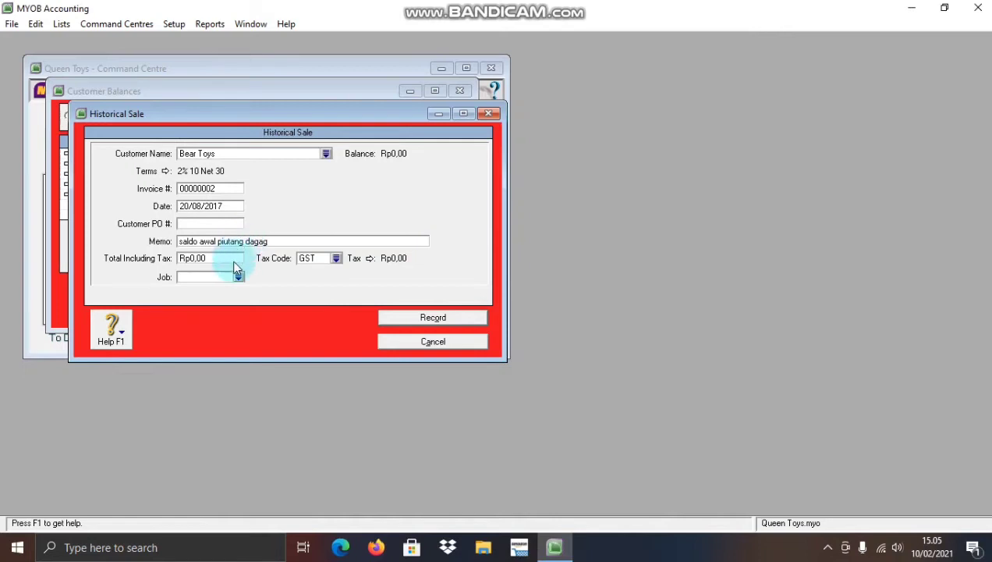
# Step: Set the Bear Toys sale's total including tax to Rp445.000
pyautogui.click(235, 261)
pyautogui.press('BackSpace')
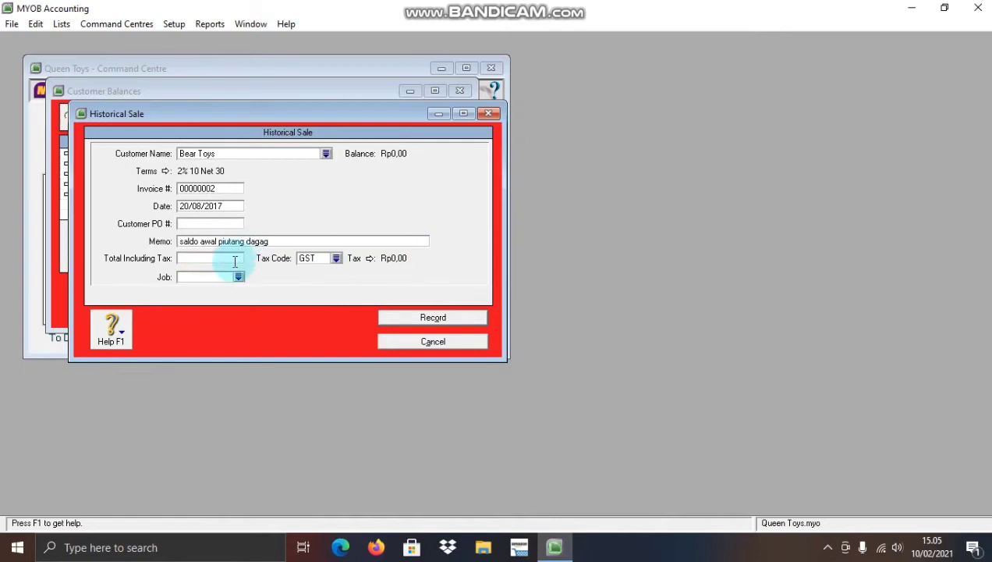
pyautogui.write('445.000')
pyautogui.press('Tab')
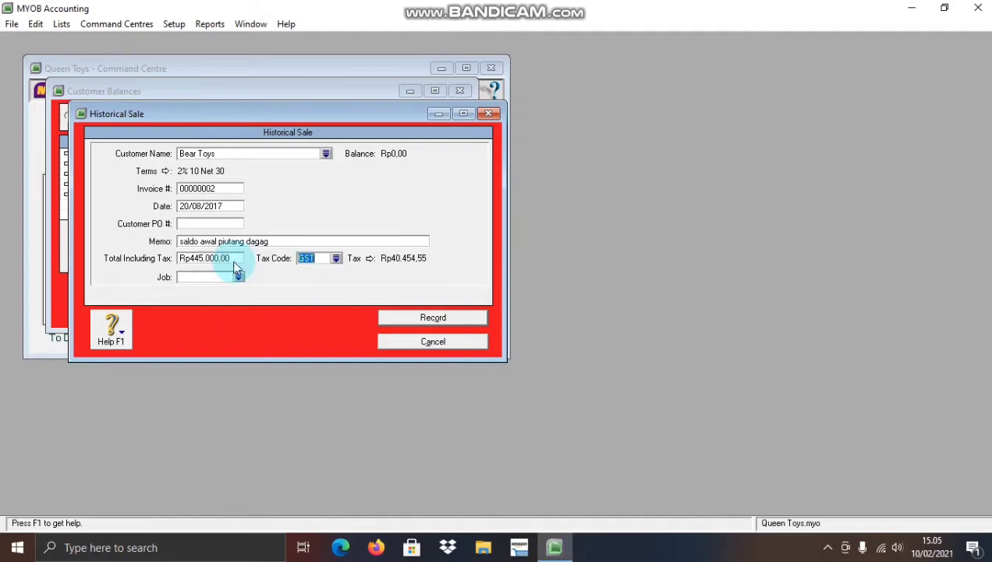
# Step: Assign the N-T (Tidak Kena Pajak) tax code to the Bear Toys sale and record it
pyautogui.click(336, 258)
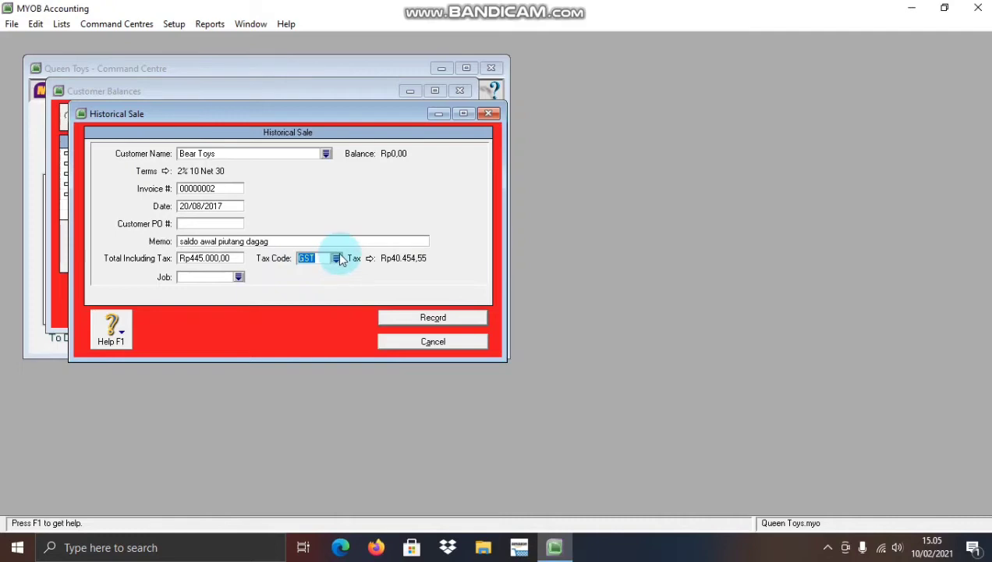
pyautogui.click(436, 202)
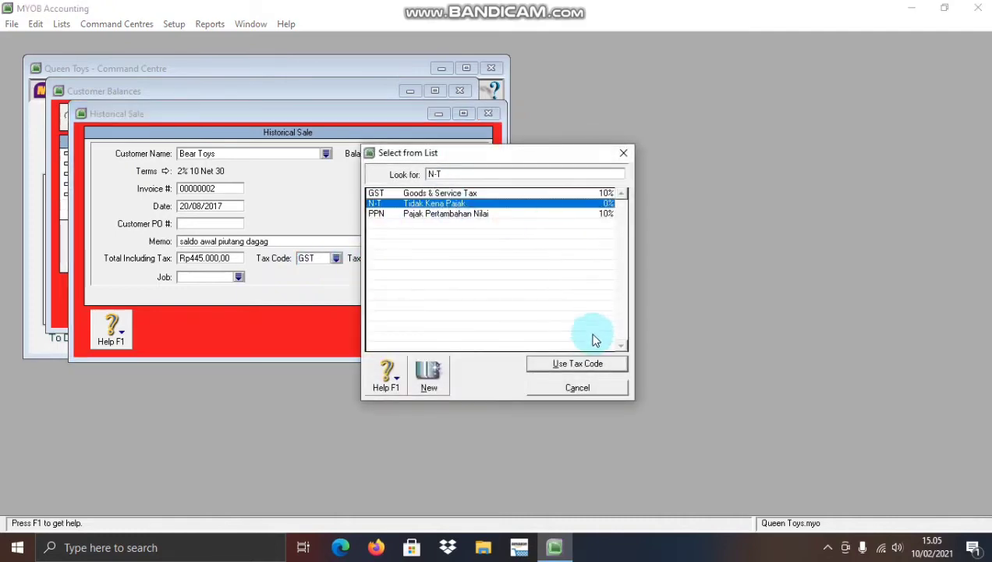
pyautogui.click(577, 364)
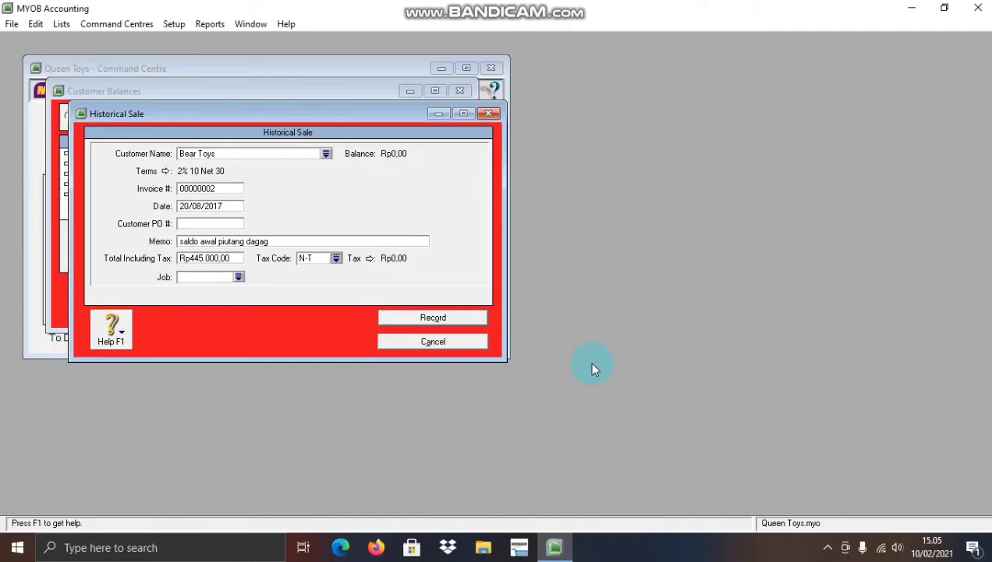
pyautogui.click(476, 323)
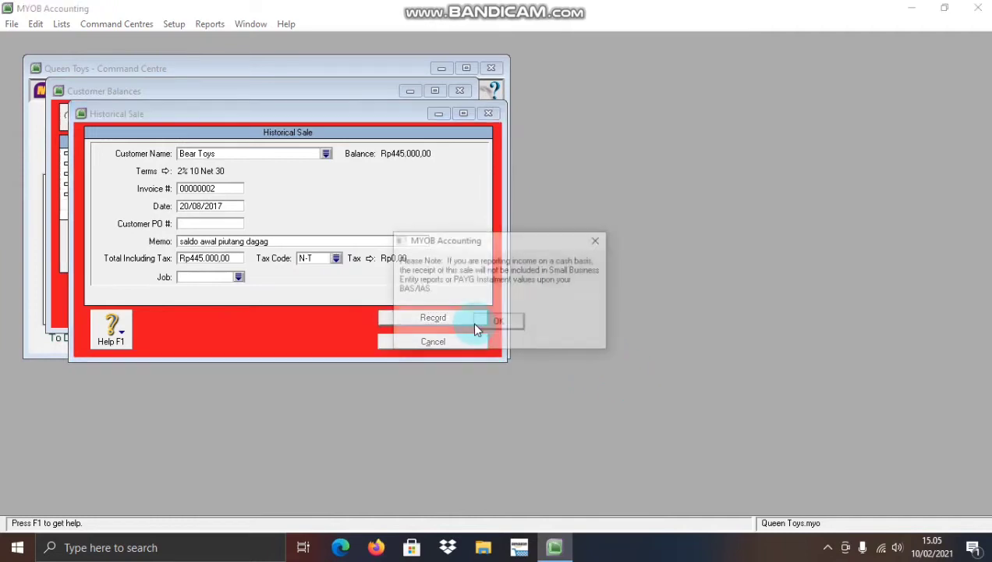
pyautogui.click(482, 326)
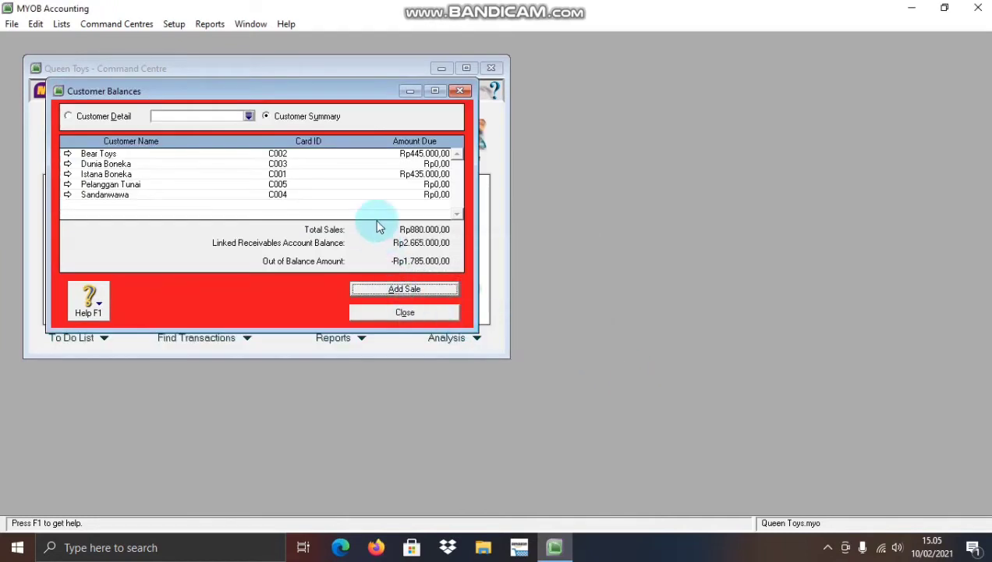
# Step: Add another historical sale with Dunia Boneka as the customer
pyautogui.click(401, 290)
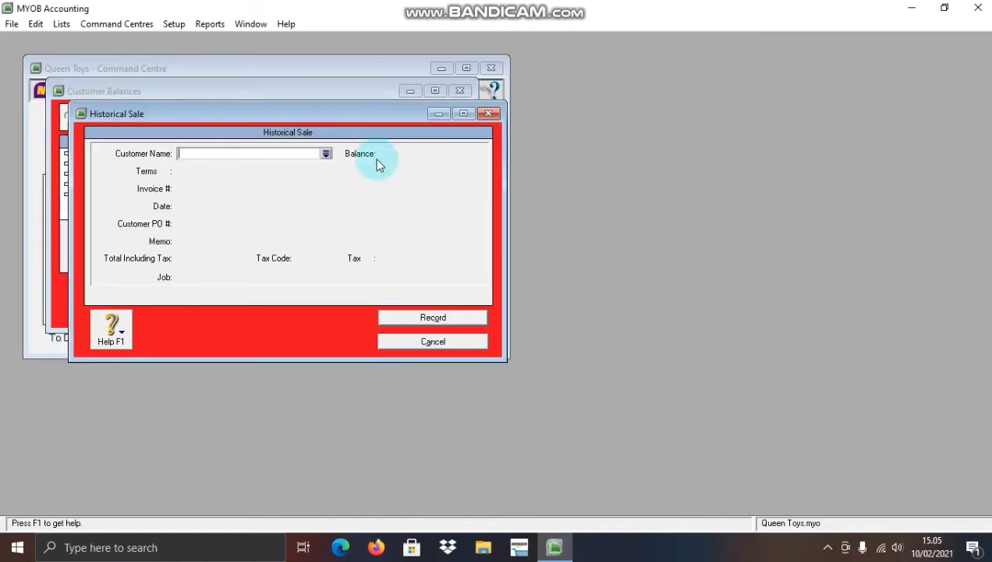
pyautogui.click(328, 154)
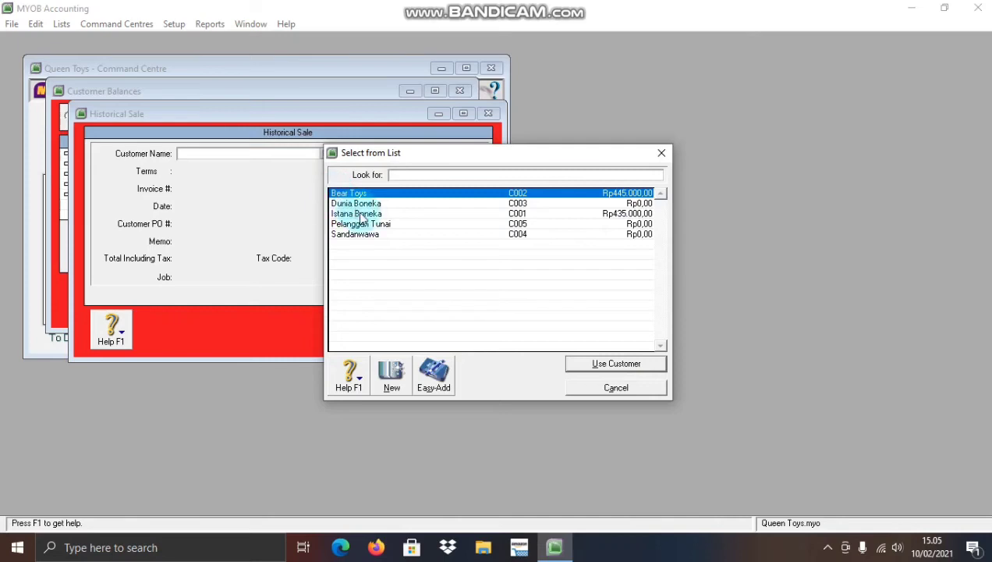
pyautogui.click(361, 203)
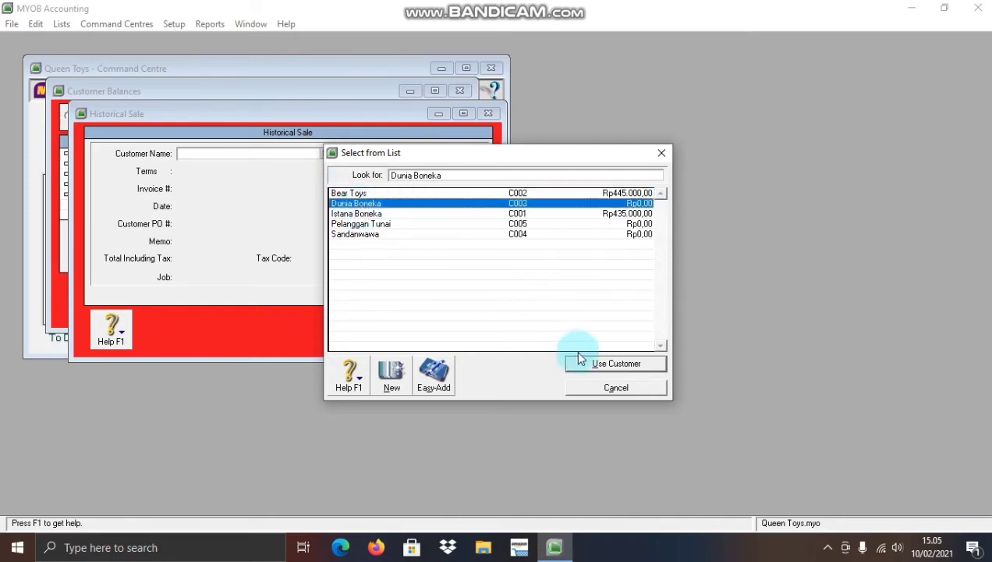
pyautogui.click(613, 363)
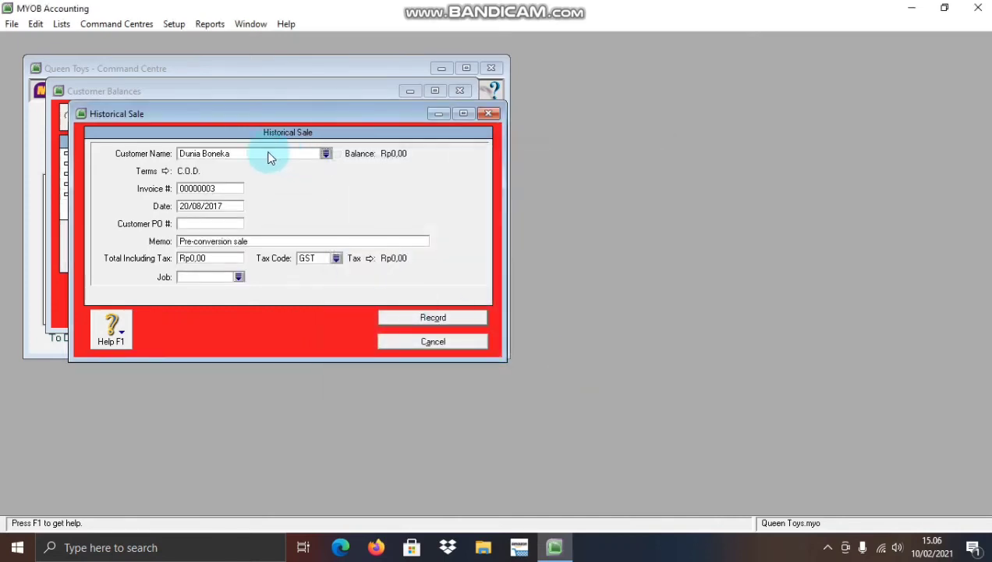
# Step: Make the Dunia Boneka sale payable In a Given # of Days, with 10 discount days and 30 balance due days
pyautogui.click(166, 171)
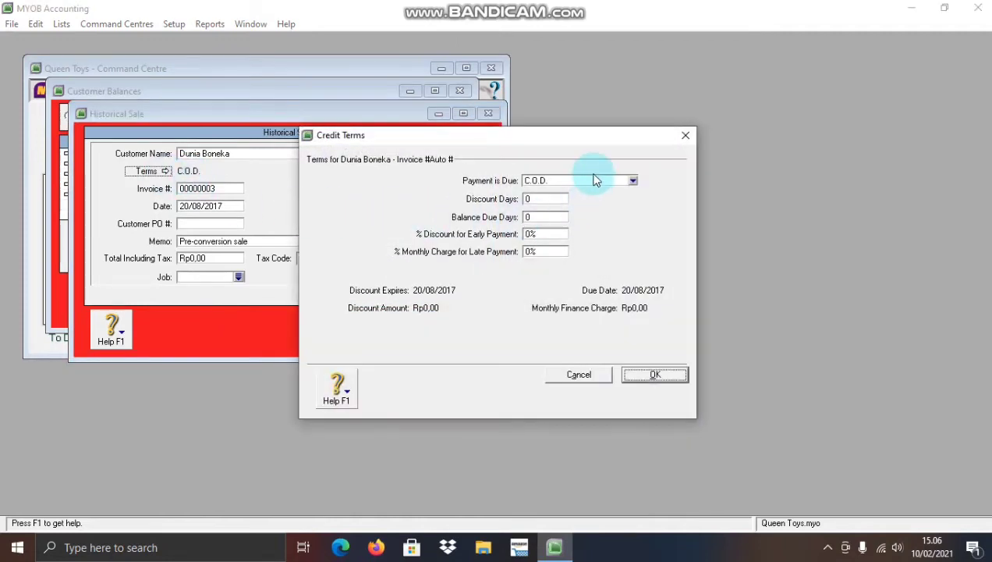
pyautogui.click(593, 180)
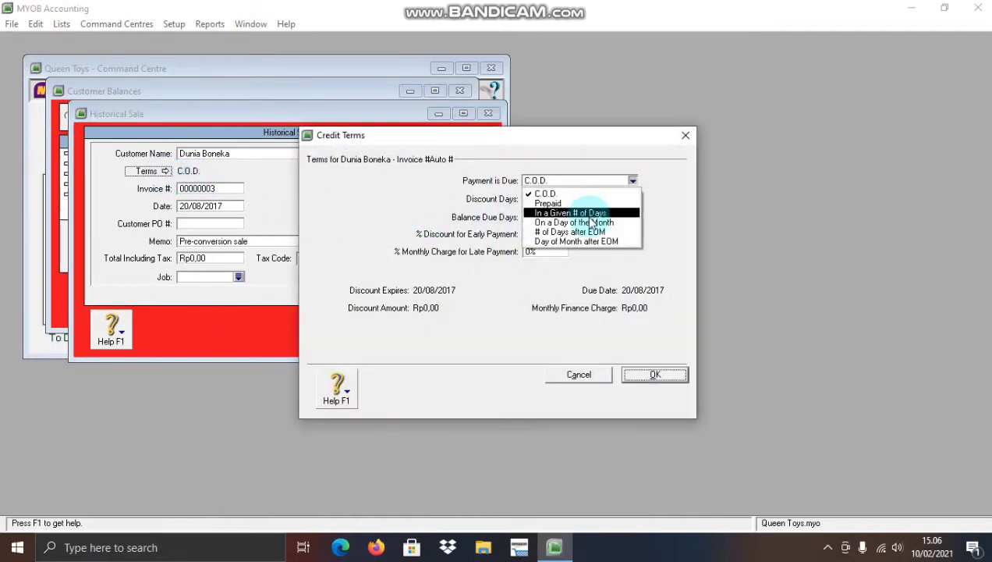
pyautogui.click(544, 211)
pyautogui.doubleClick(528, 199)
pyautogui.write('1')
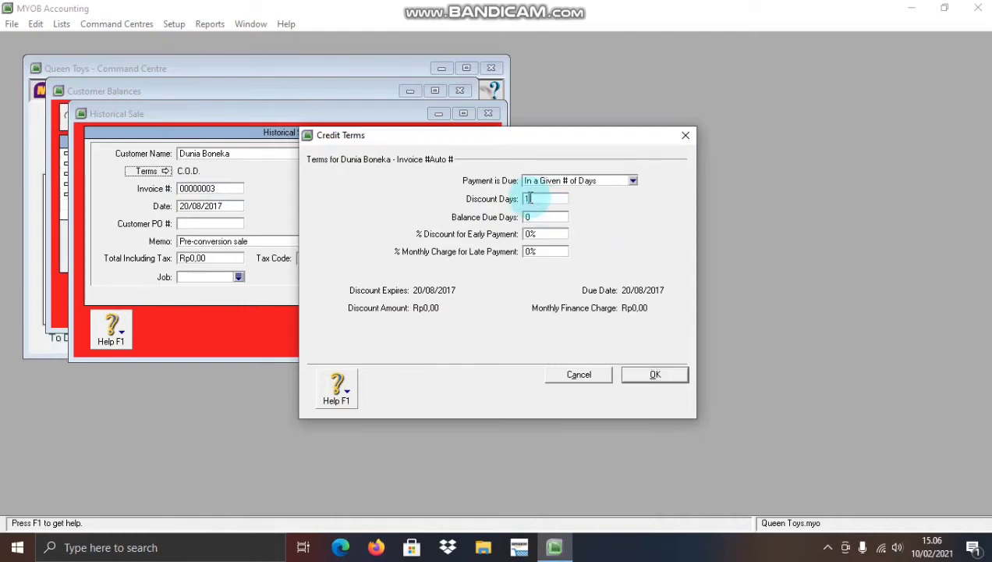
pyautogui.write('0')
pyautogui.doubleClick(536, 220)
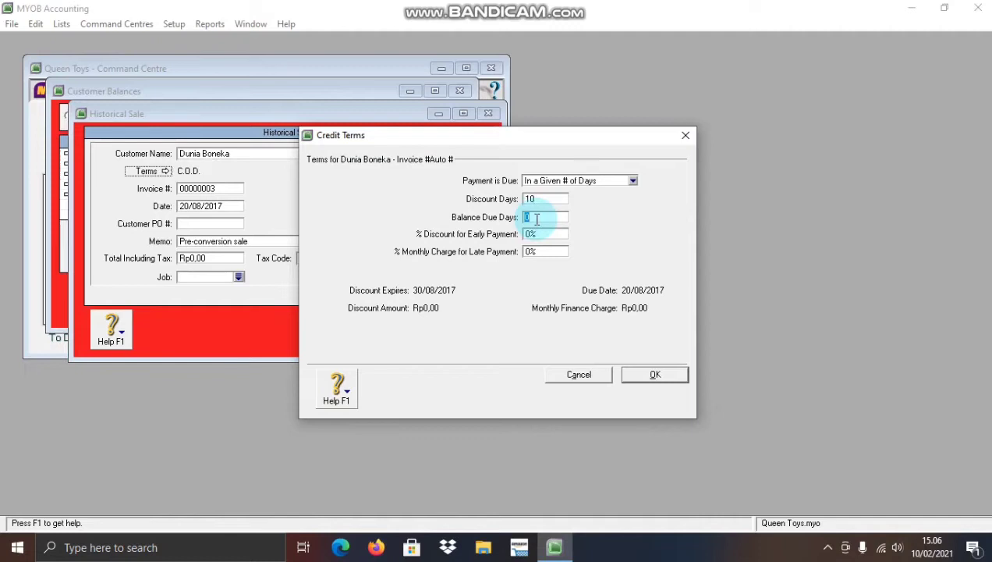
pyautogui.write('30')
# Step: Give Dunia Boneka a 2% early payment discount and a 1% monthly late payment charge, and accept the credit terms
pyautogui.click(532, 238)
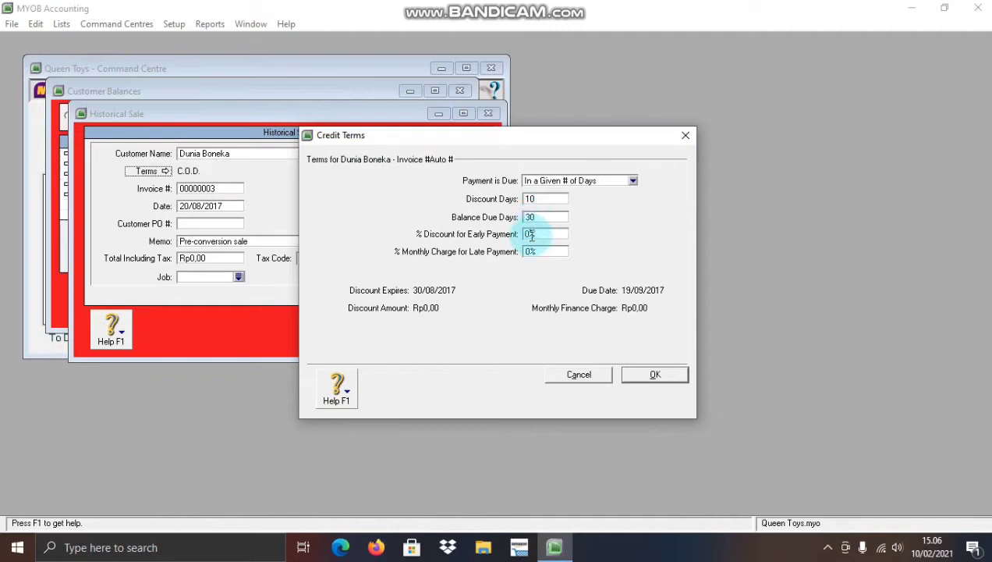
pyautogui.press('BackSpace')
pyautogui.write('2')
pyautogui.click(530, 254)
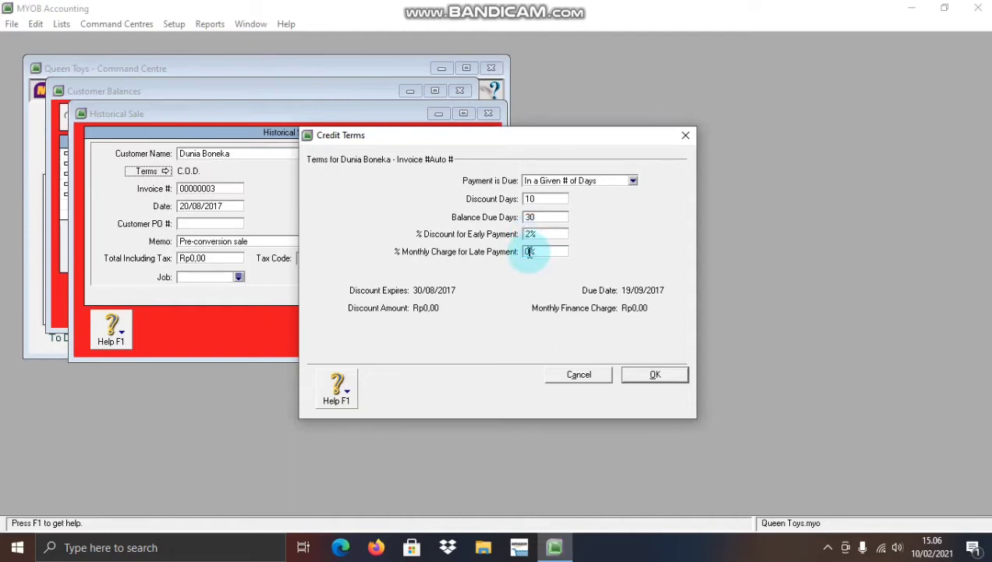
pyautogui.press('BackSpace')
pyautogui.write('1')
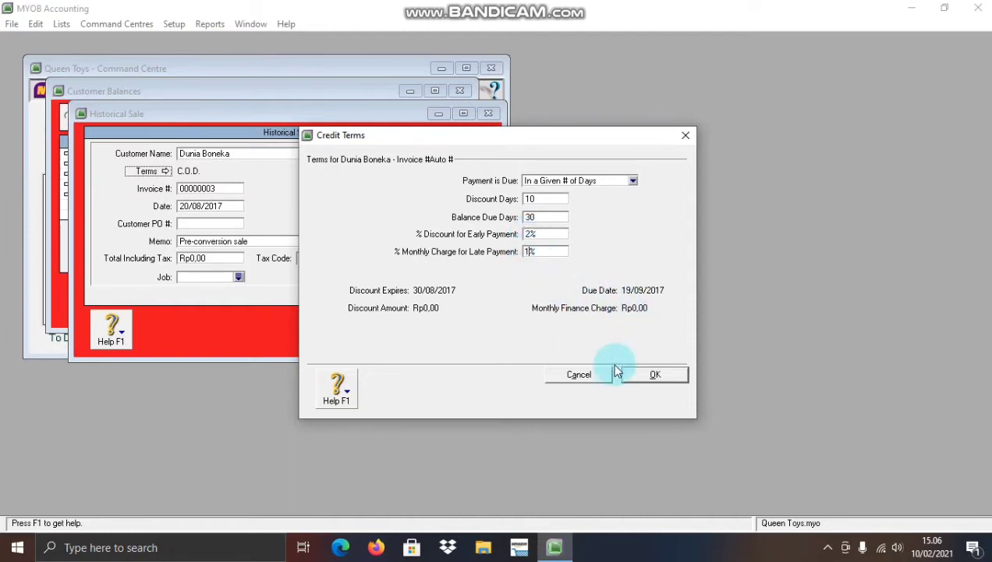
pyautogui.click(647, 374)
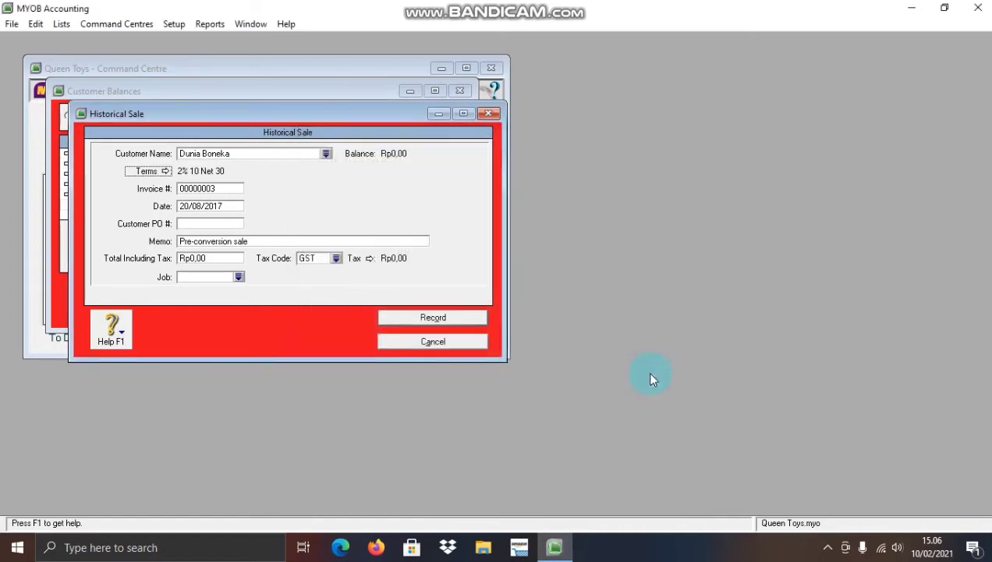
# Step: Date the Dunia Boneka sale 28/08/2017 and replace its memo with "saldo awal piutang dagang"
pyautogui.click(232, 207)
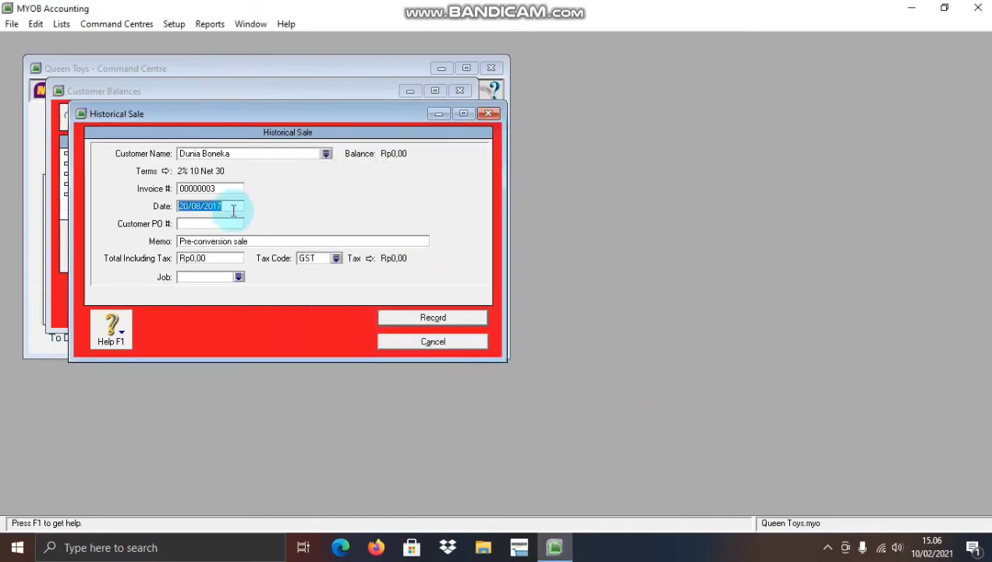
pyautogui.press('BackSpace')
pyautogui.write('28/08/2017')
pyautogui.tripleClick(233, 243)
pyautogui.press('BackSpace')
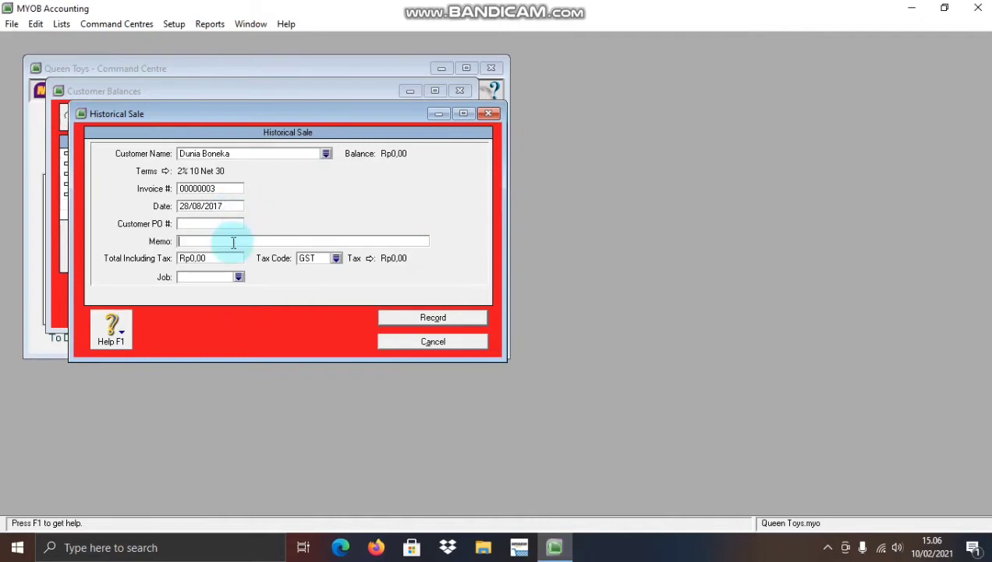
pyautogui.write('saldo awal piutang dagan')
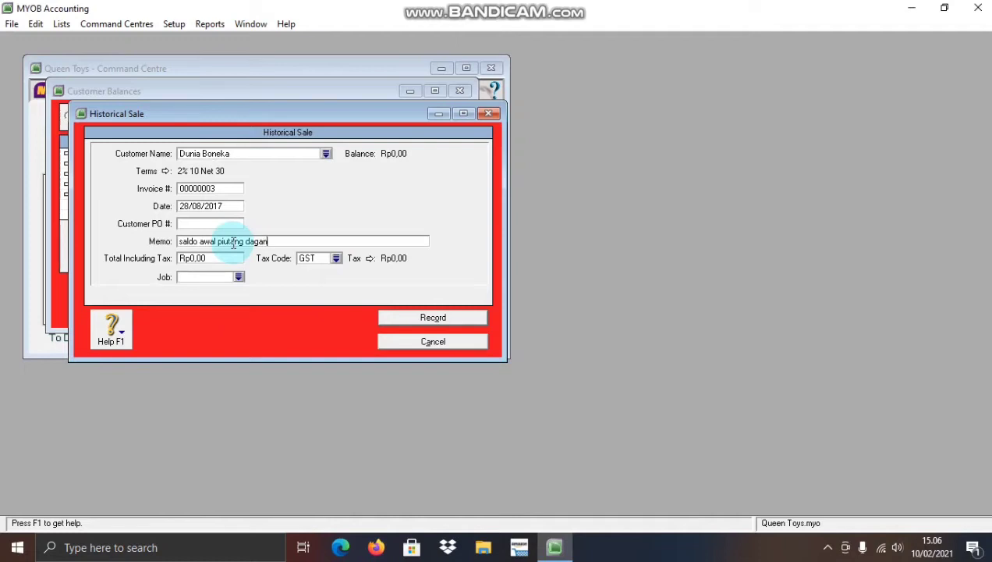
pyautogui.write('g')
# Step: Set the Dunia Boneka sale's total including tax to Rp850.000 with tax code N-T, and record the sale
pyautogui.click(235, 260)
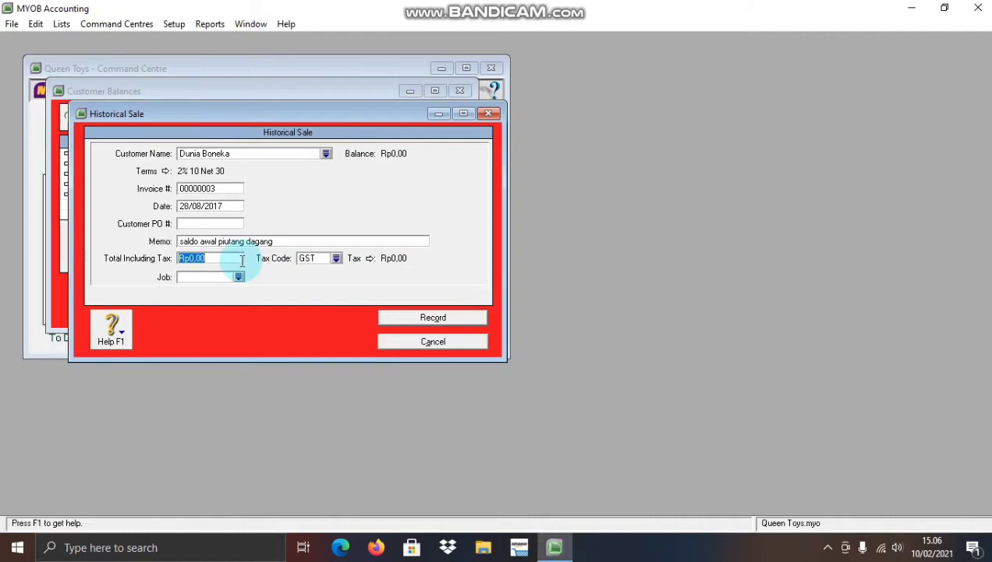
pyautogui.write('850000')
pyautogui.press('Tab')
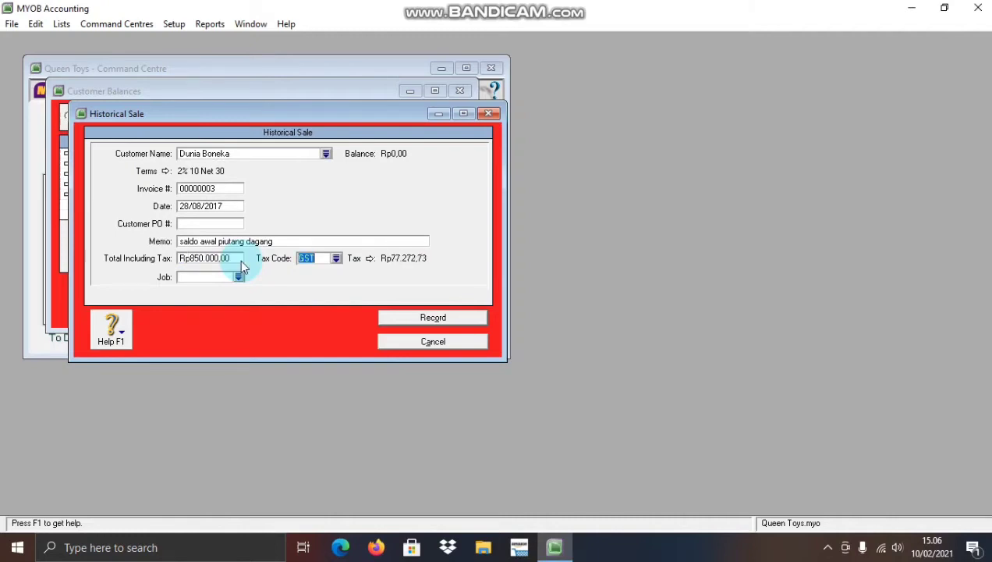
pyautogui.click(337, 264)
pyautogui.click(438, 204)
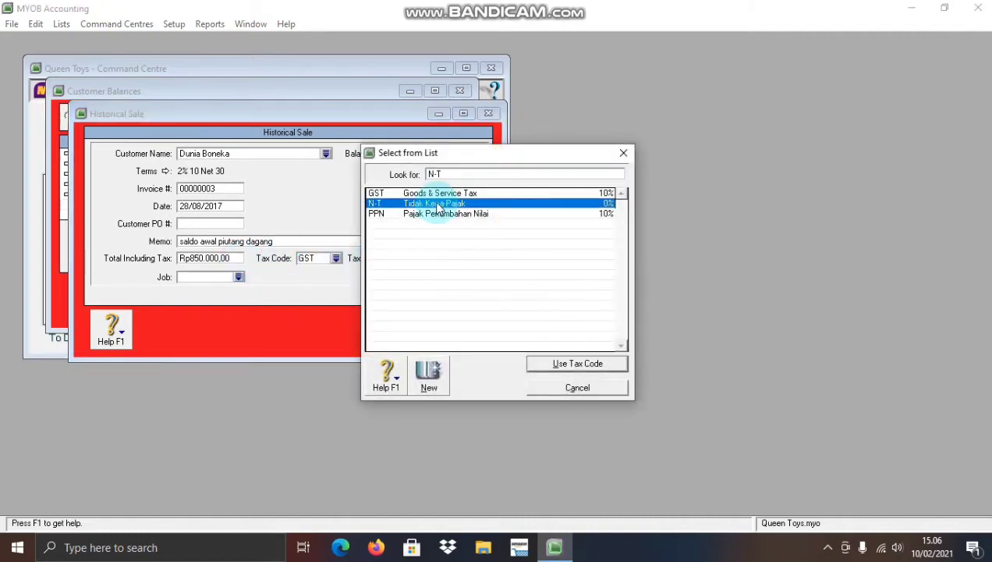
pyautogui.click(552, 362)
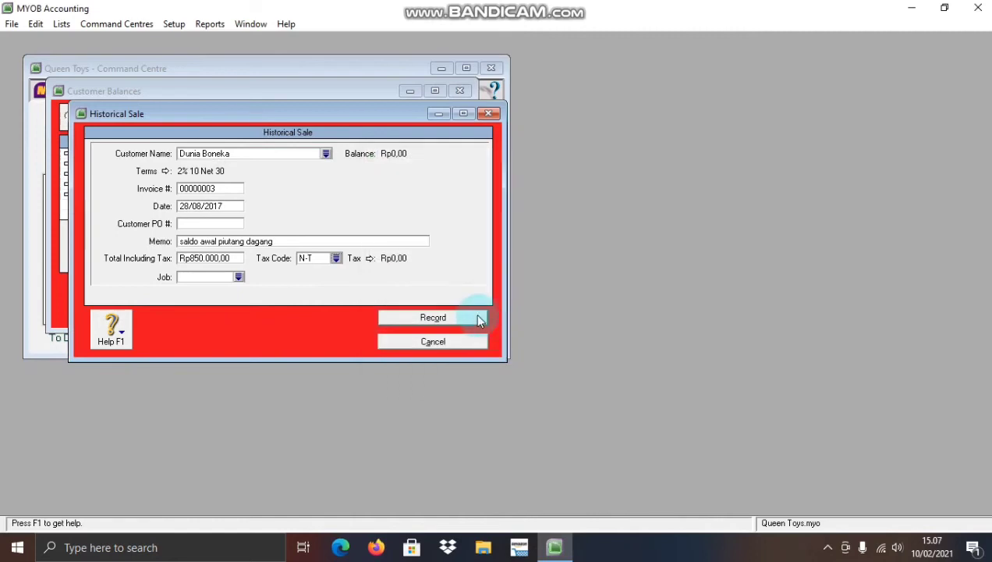
pyautogui.click(472, 317)
pyautogui.click(499, 321)
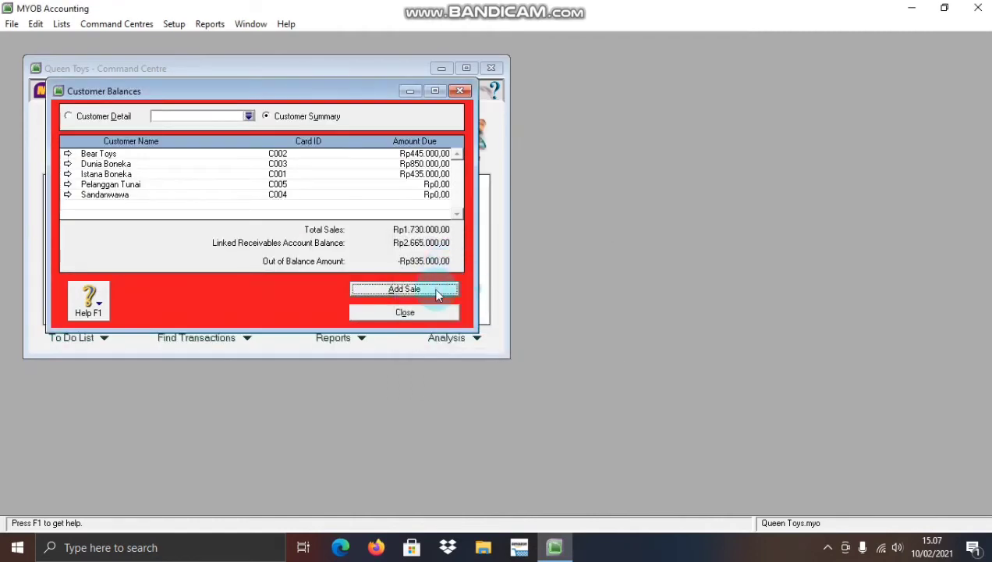
# Step: Add another historical sale with Sandanwawa as the customer
pyautogui.click(437, 290)
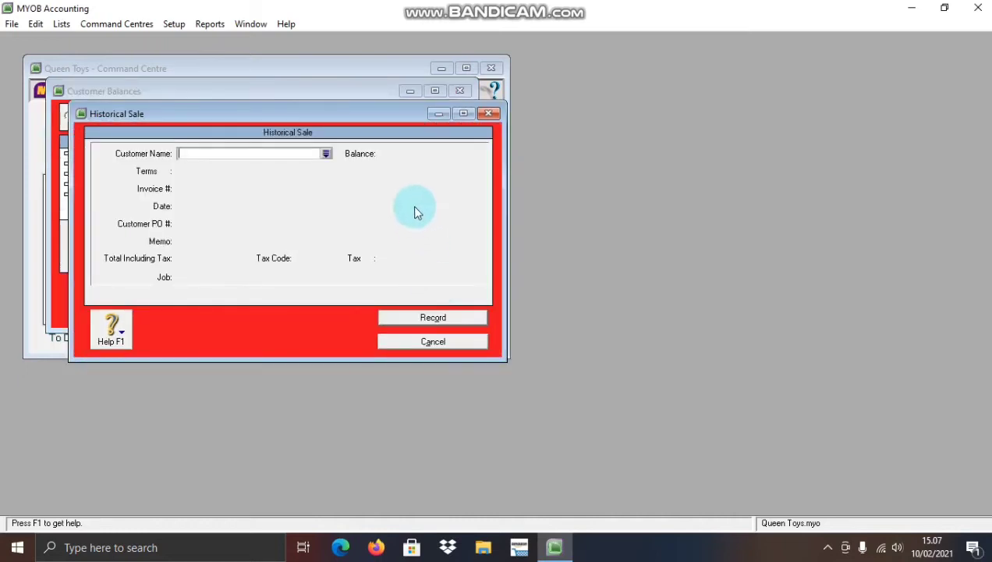
pyautogui.click(326, 155)
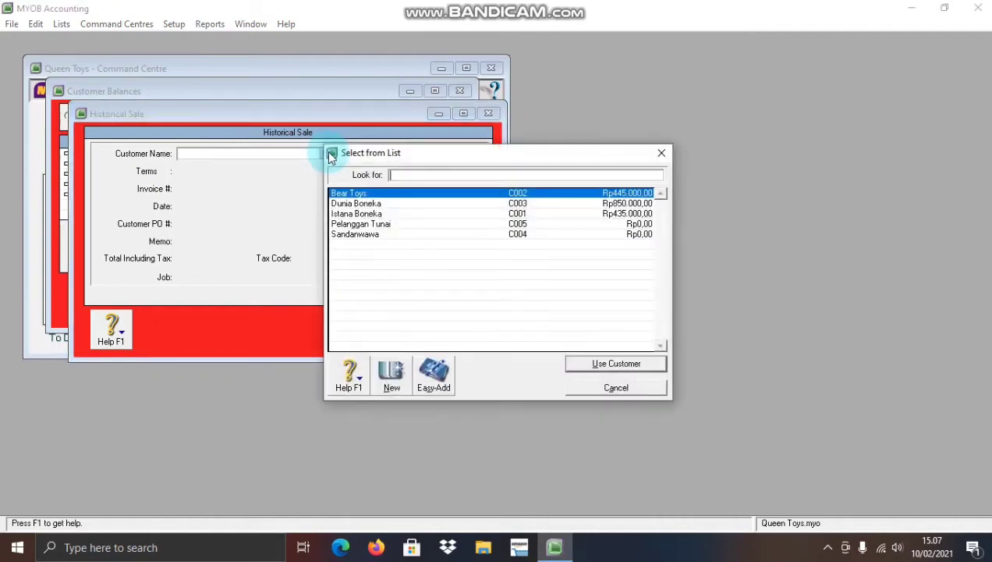
pyautogui.click(398, 234)
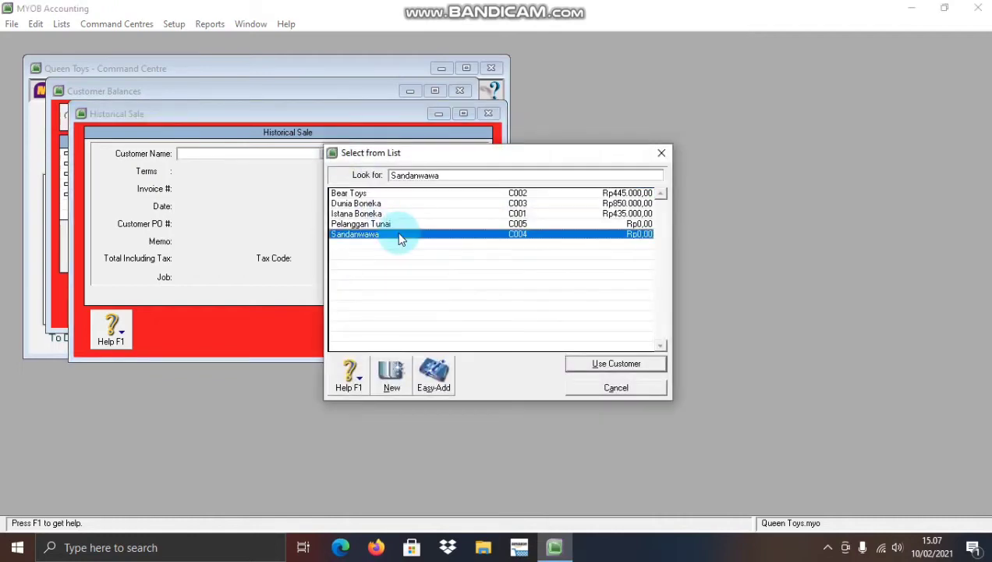
pyautogui.click(608, 364)
# Step: Make the Sandanwawa sale payable In a Given # of Days, with 10 discount days and 30 balance due days
pyautogui.click(161, 172)
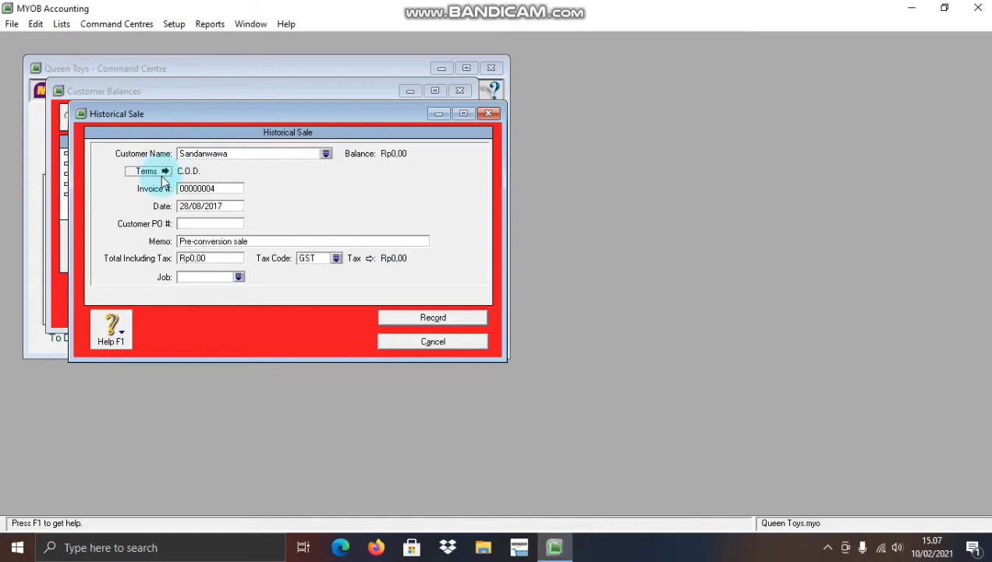
pyautogui.click(550, 181)
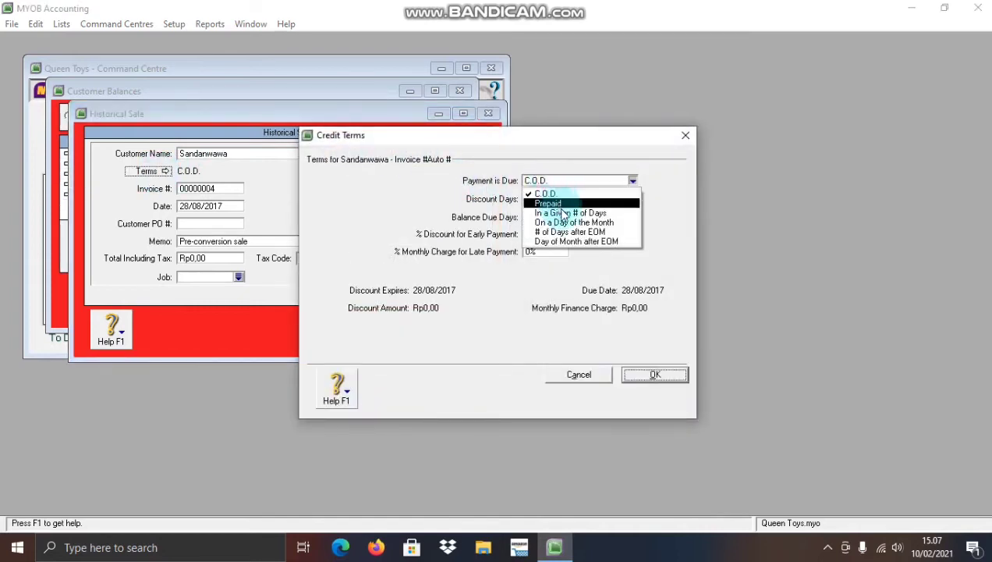
pyautogui.click(554, 213)
pyautogui.click(543, 201)
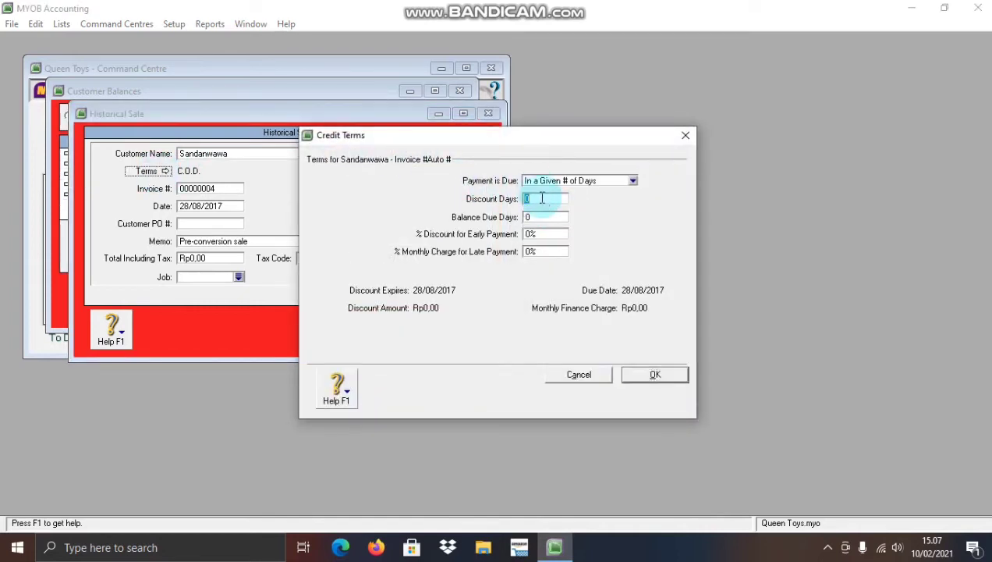
pyautogui.write('10')
pyautogui.click(546, 218)
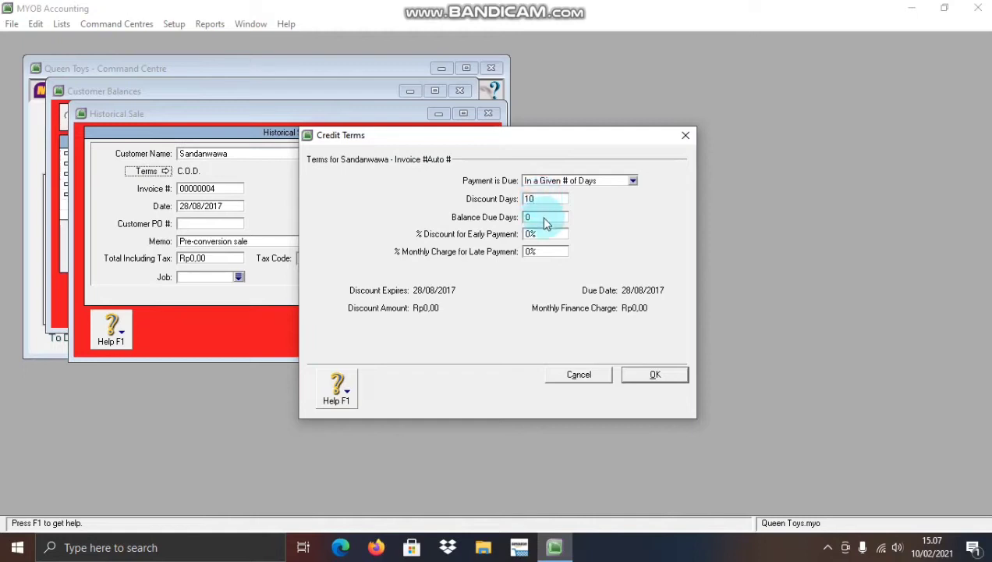
pyautogui.write('30')
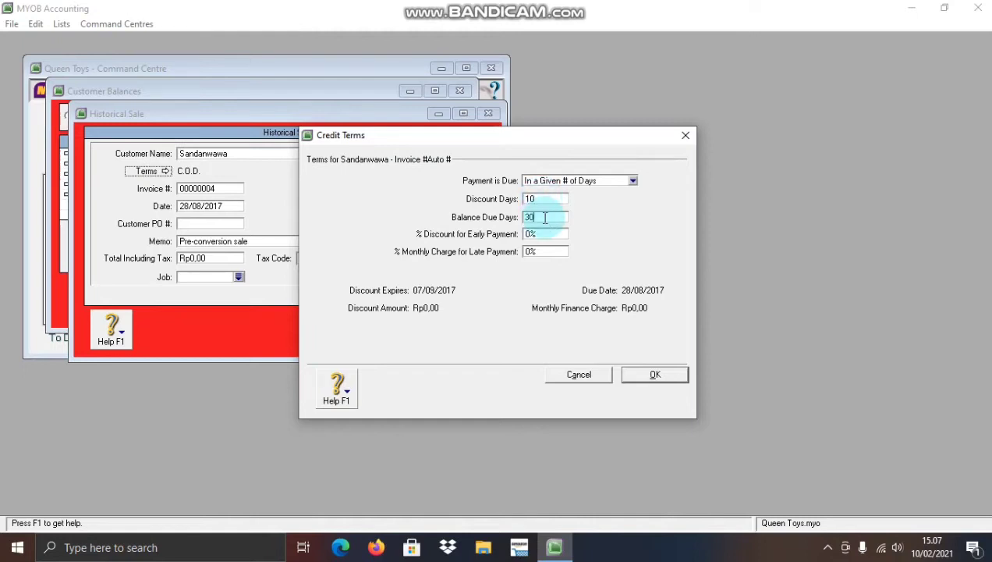
# Step: Give Sandanwawa a 2% early payment discount and a 1% monthly late payment charge, and accept the credit terms
pyautogui.click(531, 237)
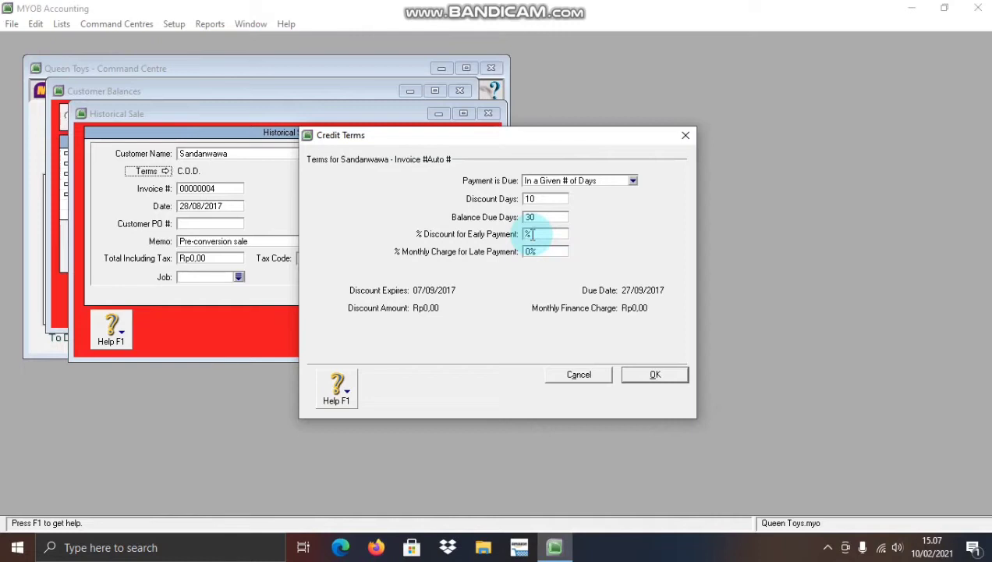
pyautogui.write('2')
pyautogui.click(532, 254)
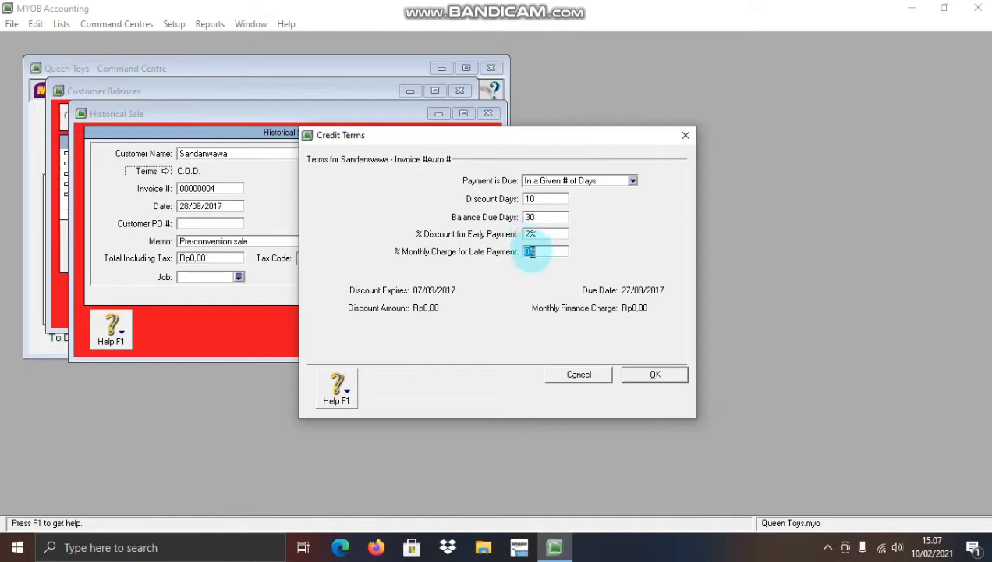
pyautogui.press('BackSpace')
pyautogui.write('1')
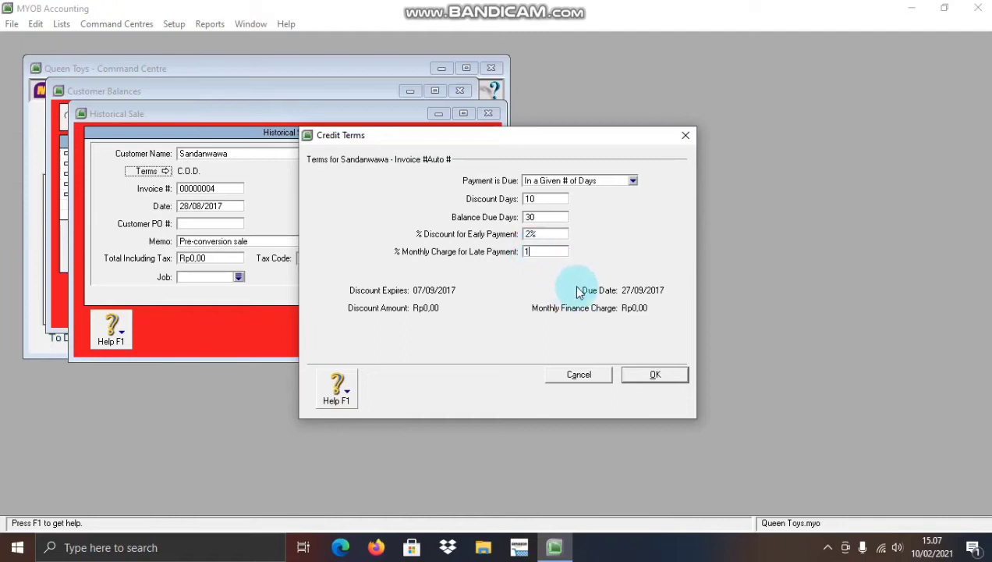
pyautogui.write('%')
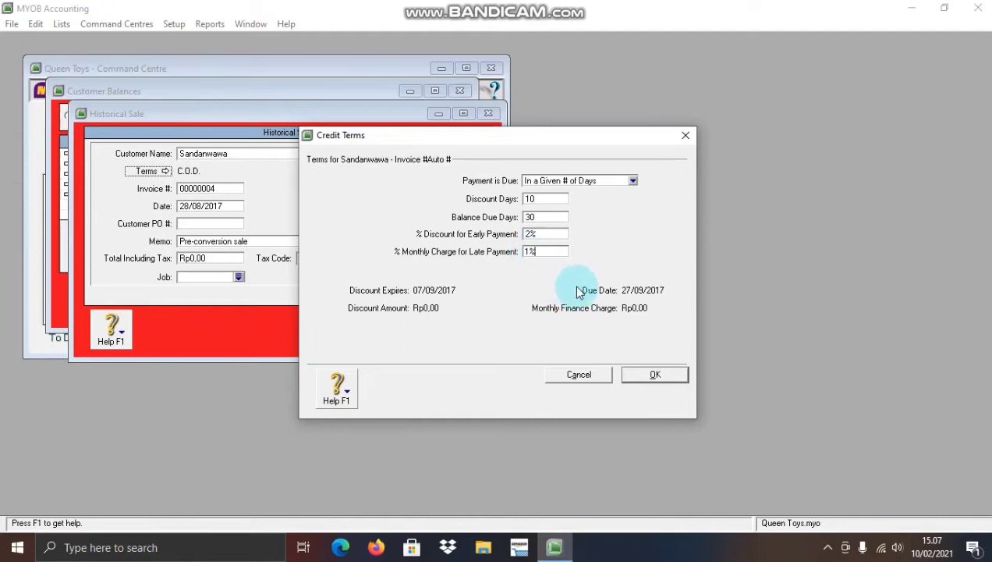
pyautogui.click(653, 378)
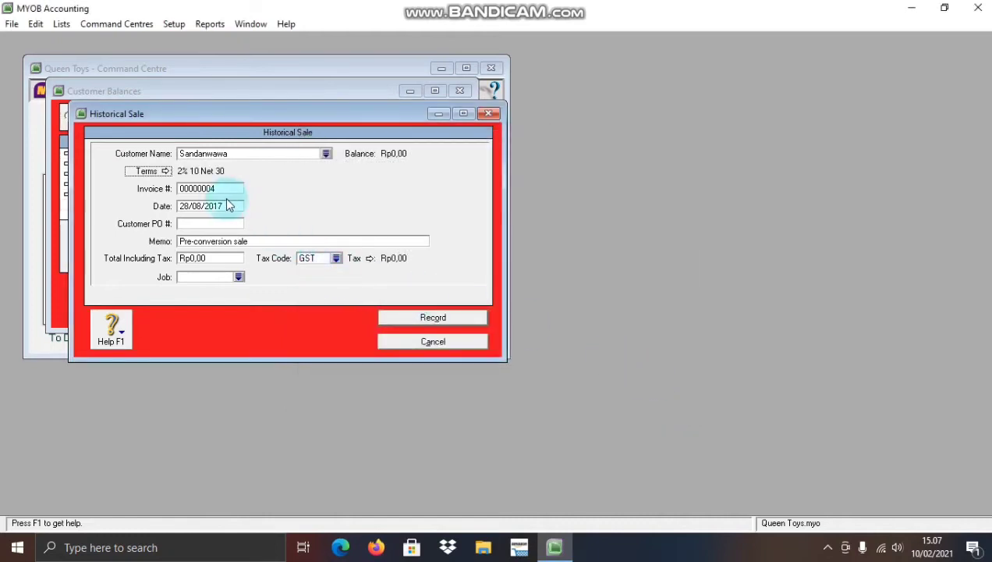
# Step: Date the Sandanwawa sale 30/08/2017 and replace its memo with "saldo awal piutang dagang"
pyautogui.click(190, 209)
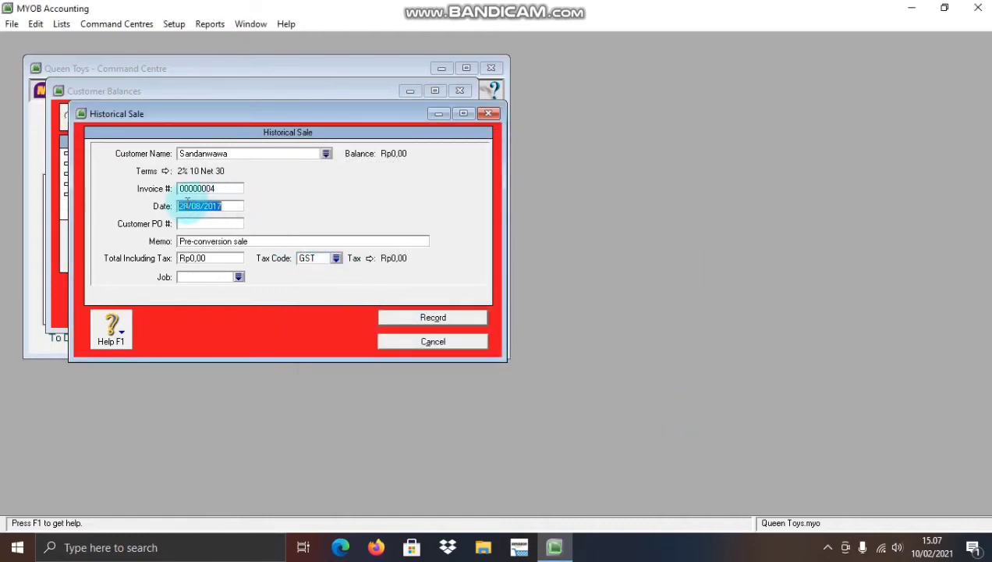
pyautogui.click(188, 208)
pyautogui.press('BackSpace')
pyautogui.press('BackSpace')
pyautogui.write('30')
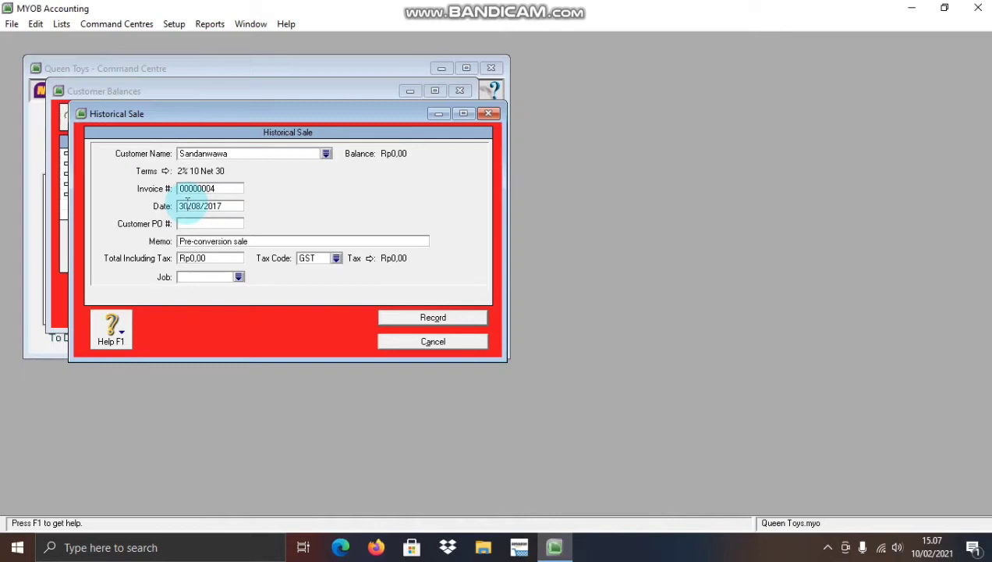
pyautogui.click(215, 241)
pyautogui.press('BackSpace')
pyautogui.write('s')
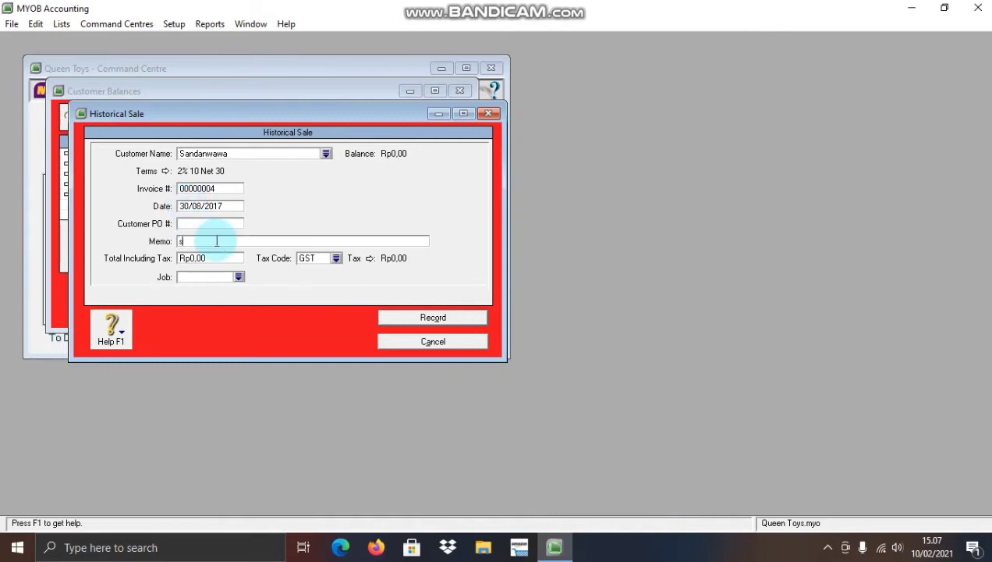
pyautogui.write('aldo awal piutan')
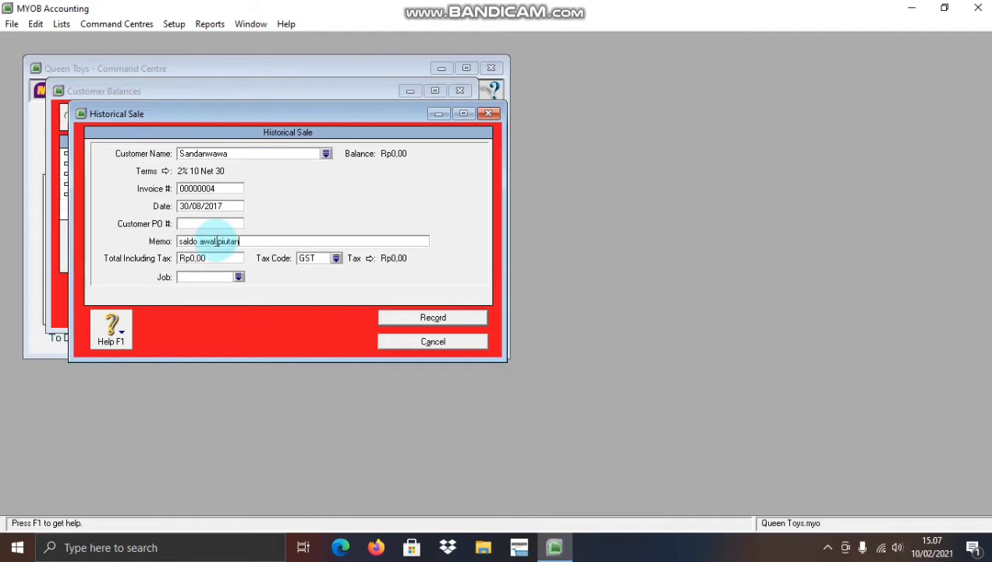
pyautogui.write('g dagang')
# Step: Set the Sandanwawa sale's total including tax to Rp935.000 with tax code N-T, and record the sale
pyautogui.click(221, 258)
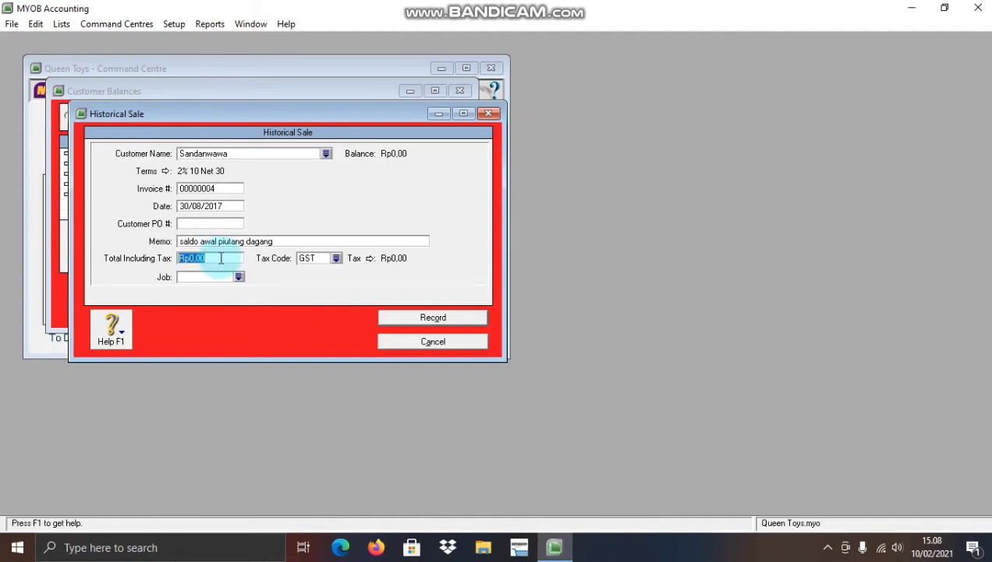
pyautogui.write('9')
pyautogui.write('35.000')
pyautogui.press('Tab')
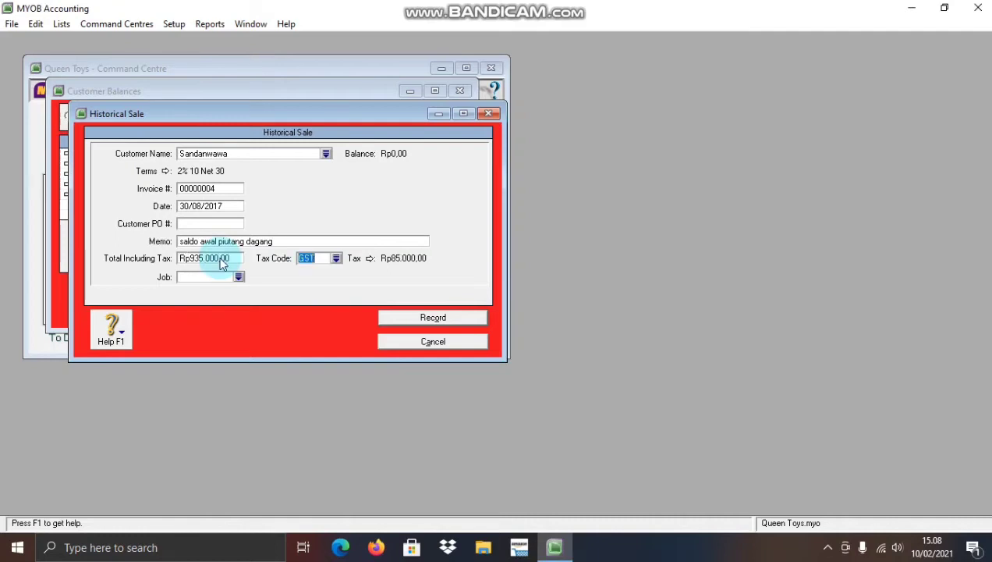
pyautogui.click(336, 259)
pyautogui.click(451, 204)
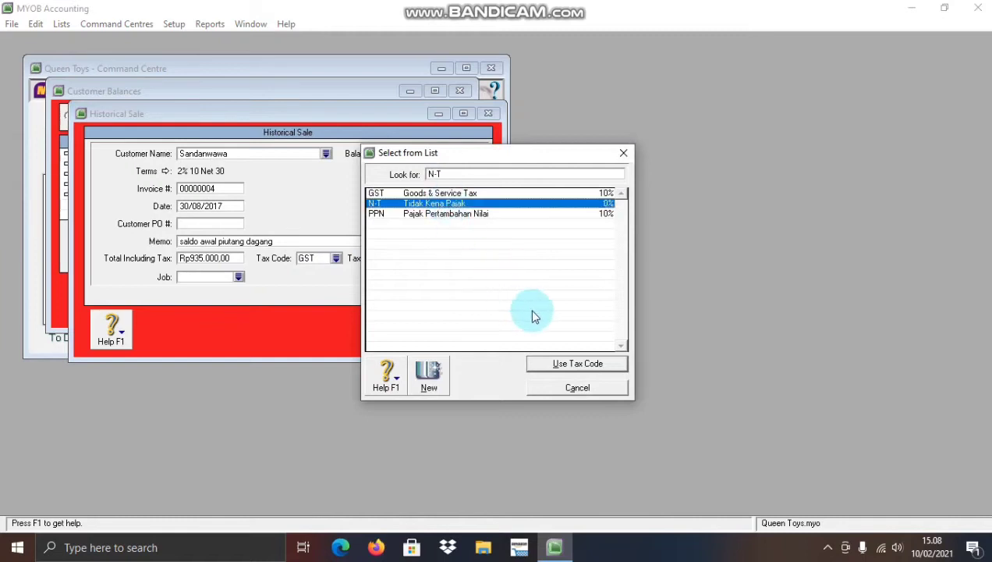
pyautogui.click(550, 363)
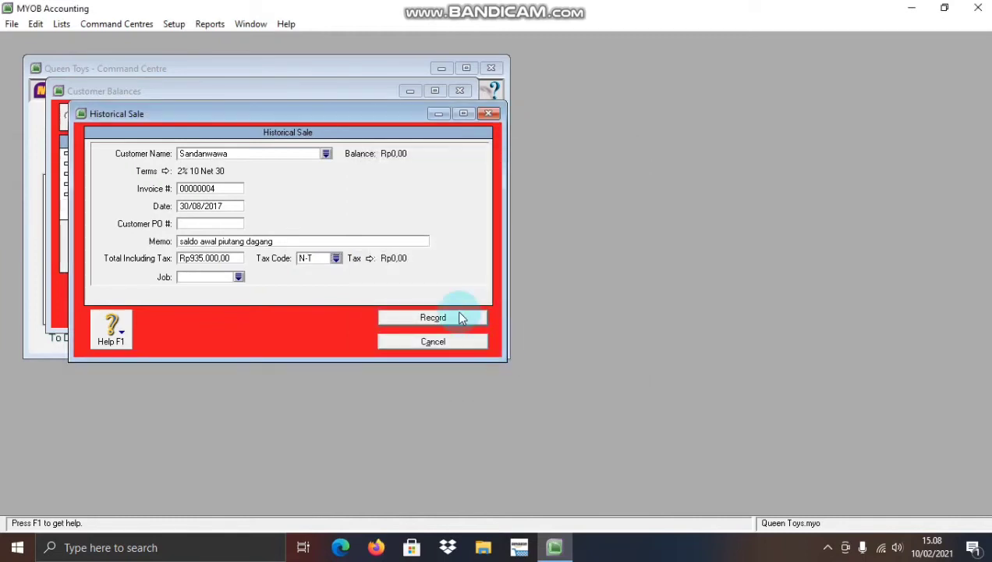
pyautogui.click(456, 317)
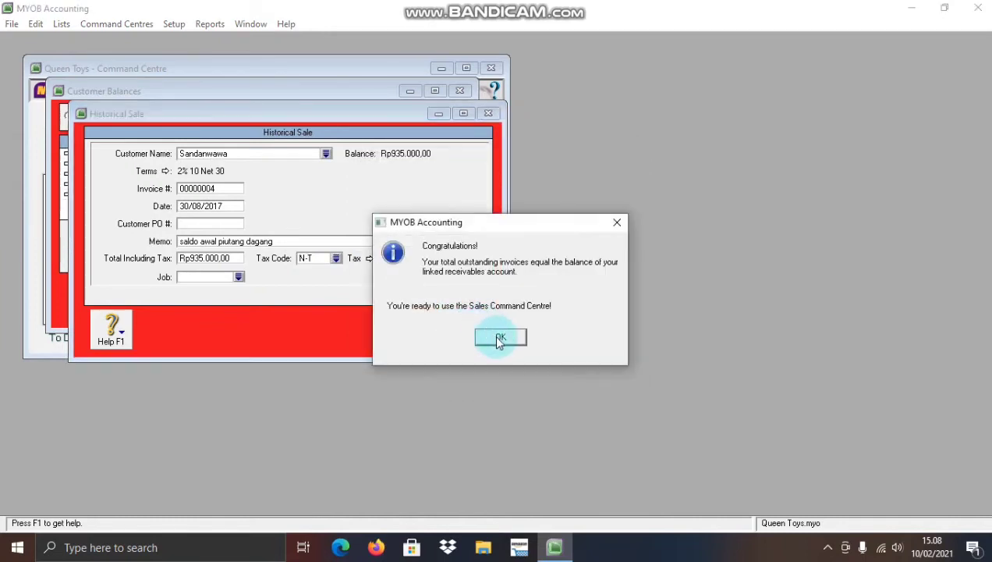
pyautogui.click(491, 335)
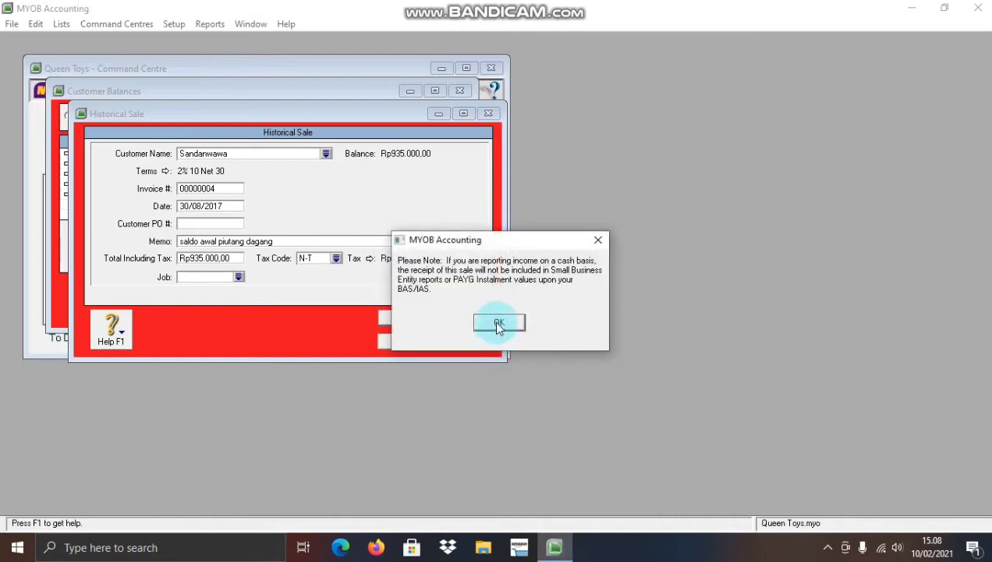
pyautogui.click(497, 322)
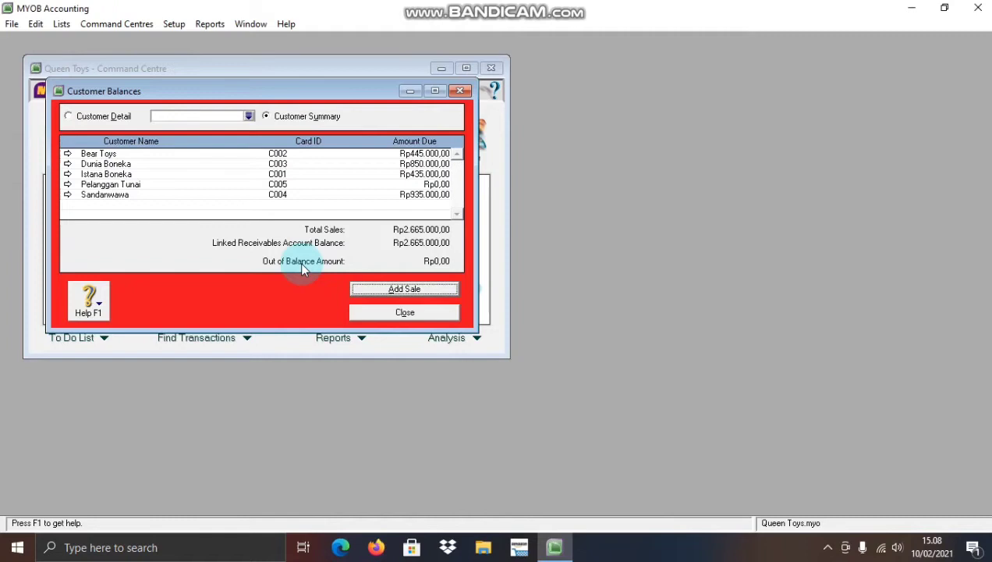
# Step: Close the customer balances and open the setup of the supplier balances
pyautogui.click(425, 316)
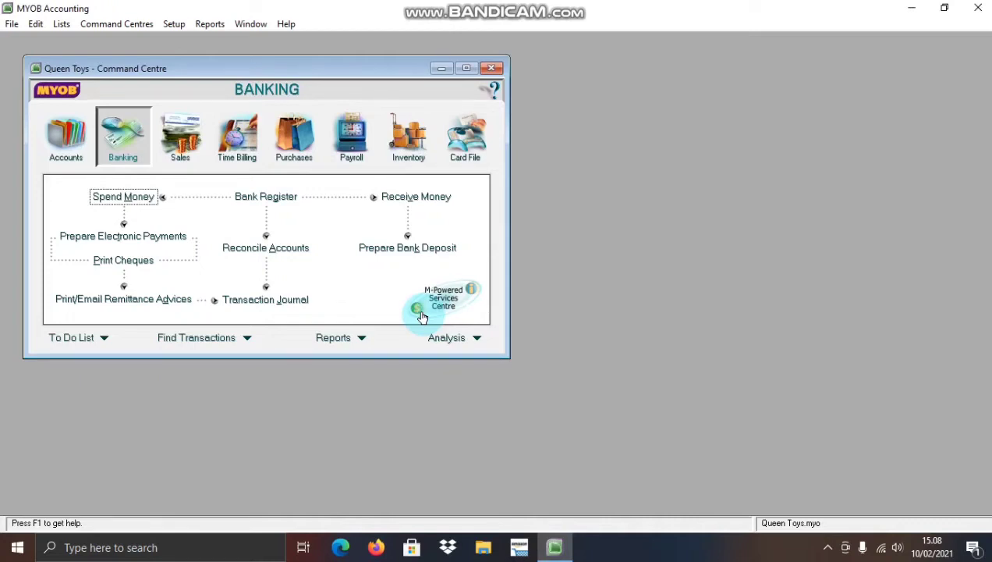
pyautogui.click(174, 28)
pyautogui.moveTo(208, 67)
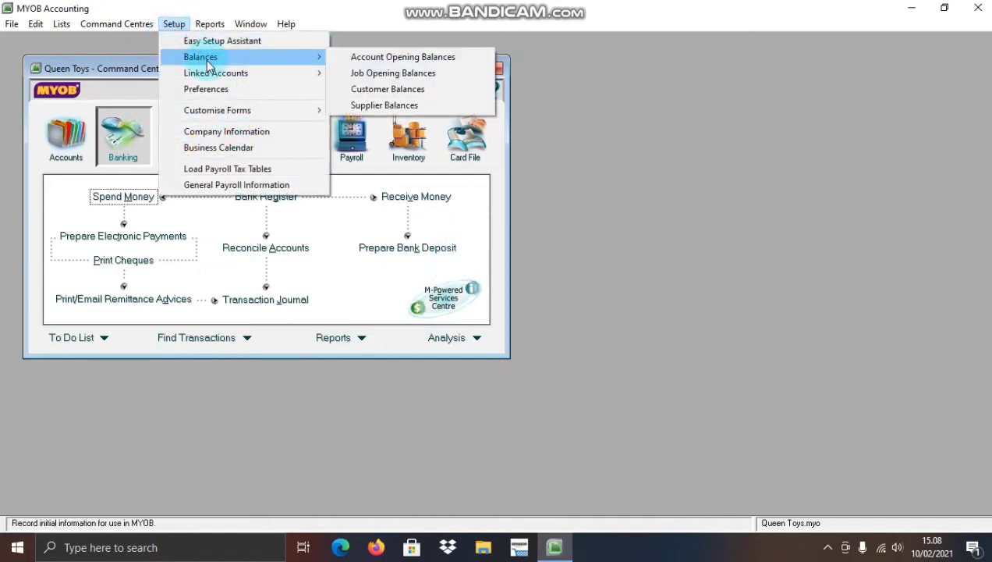
pyautogui.click(405, 109)
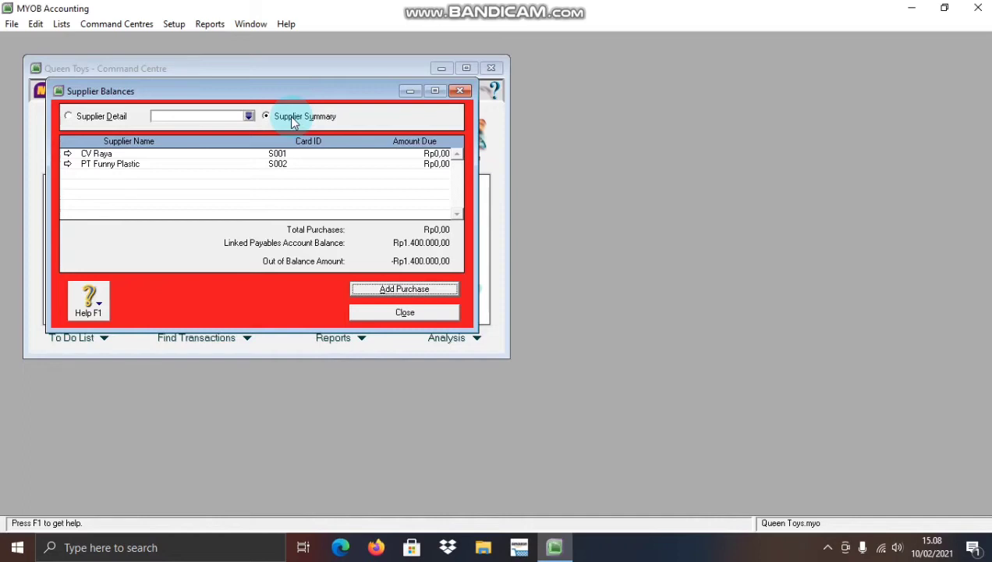
# Step: Add a historical purchase with CV Raya as the supplier
pyautogui.click(390, 290)
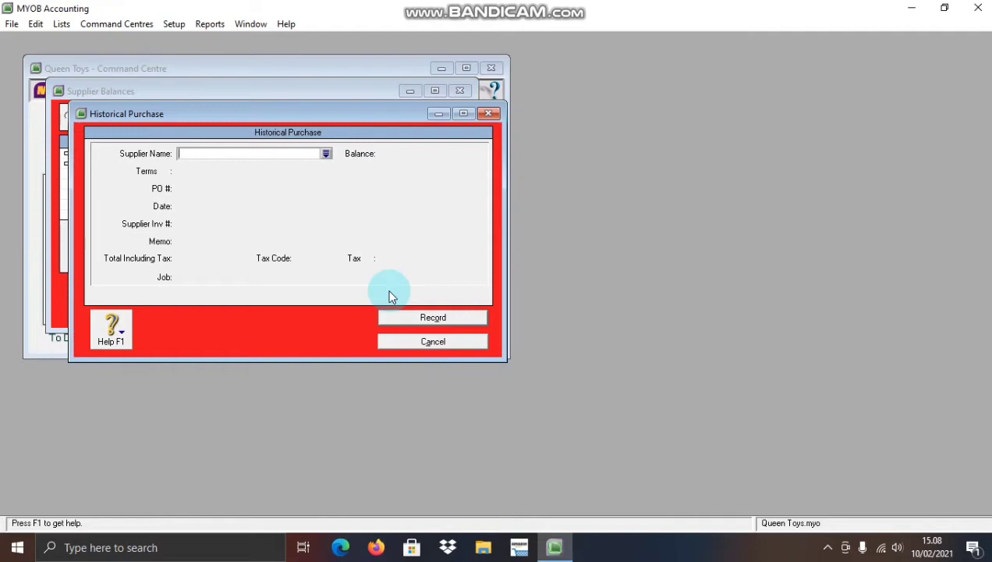
pyautogui.click(323, 153)
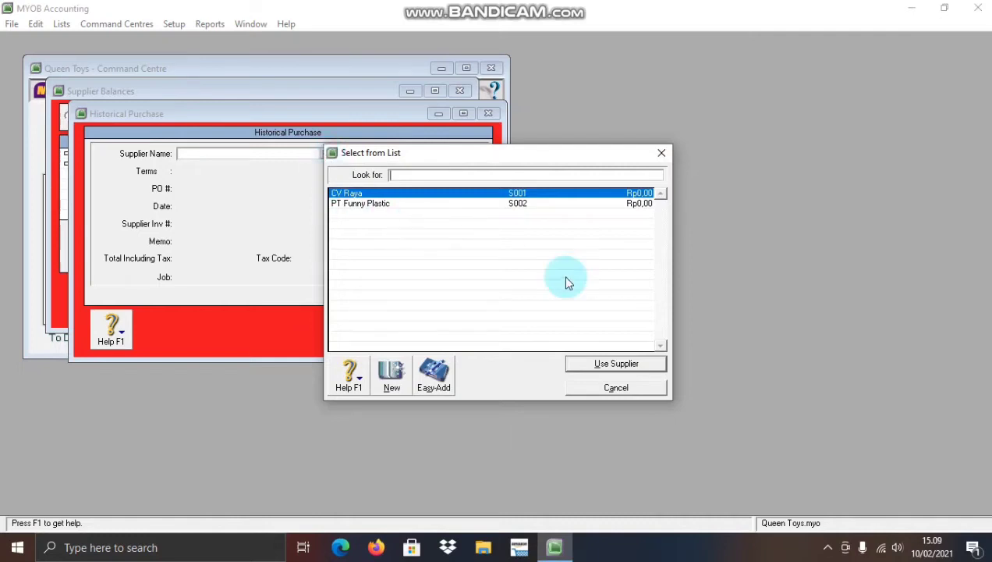
pyautogui.click(634, 369)
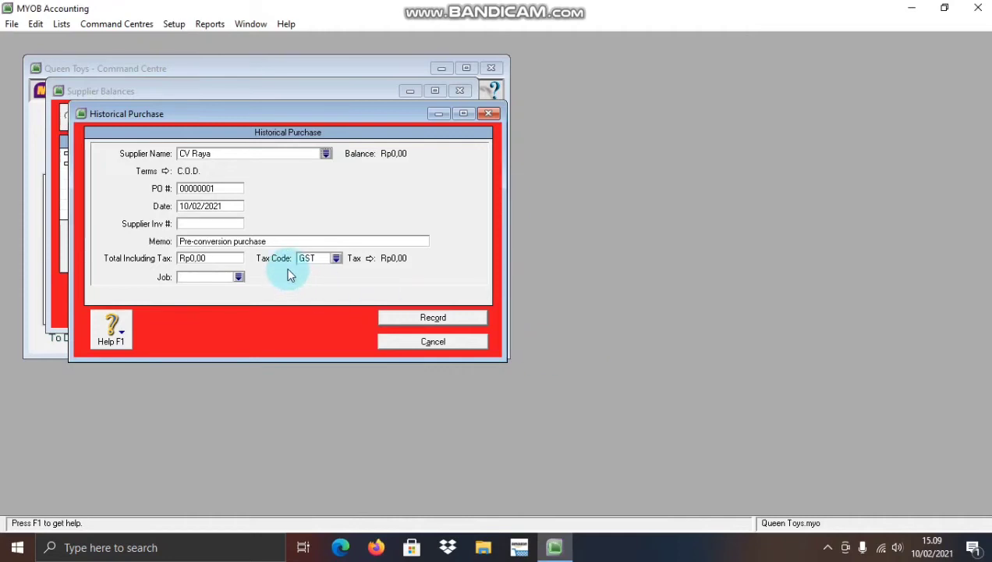
# Step: Set the CV Raya purchase's credit terms to In a Given # of Days with 10 discount days, 30 balance due days and 3% early-payment discount
pyautogui.click(166, 172)
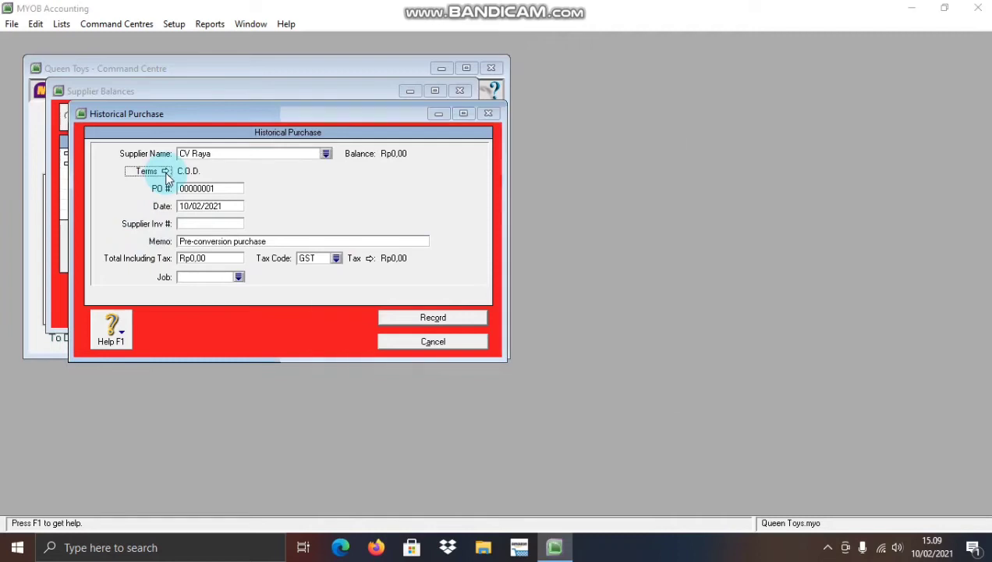
pyautogui.click(569, 181)
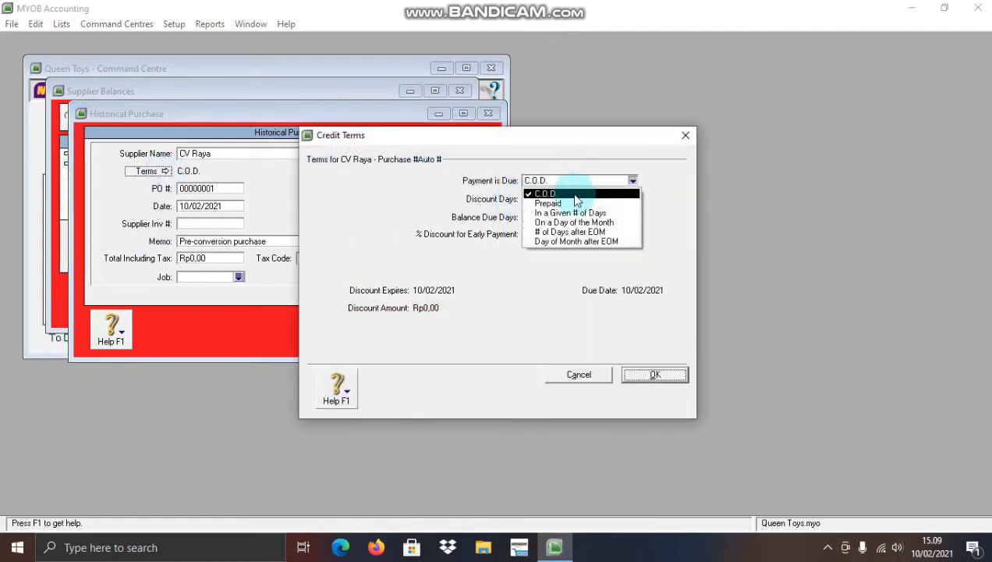
pyautogui.click(581, 214)
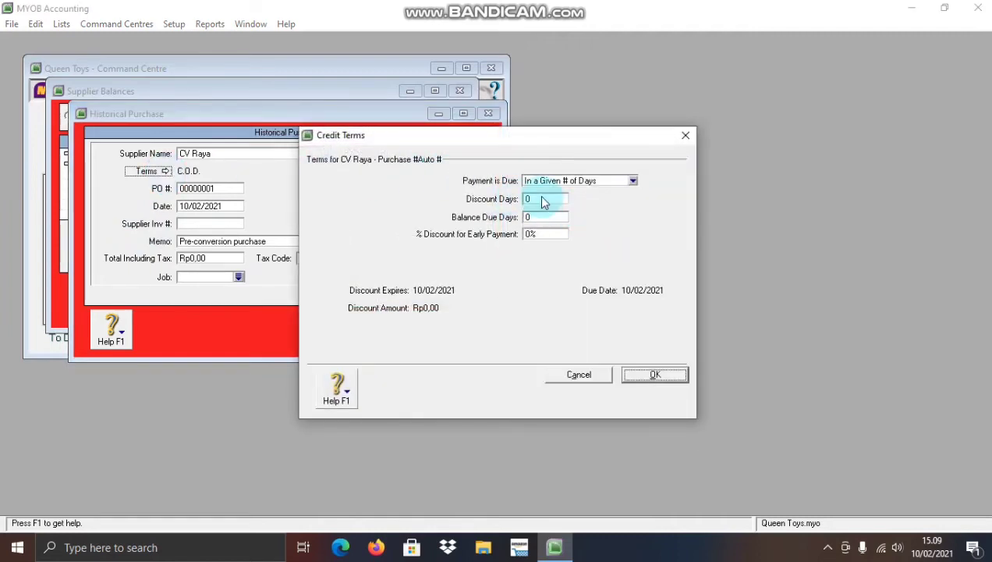
pyautogui.click(543, 198)
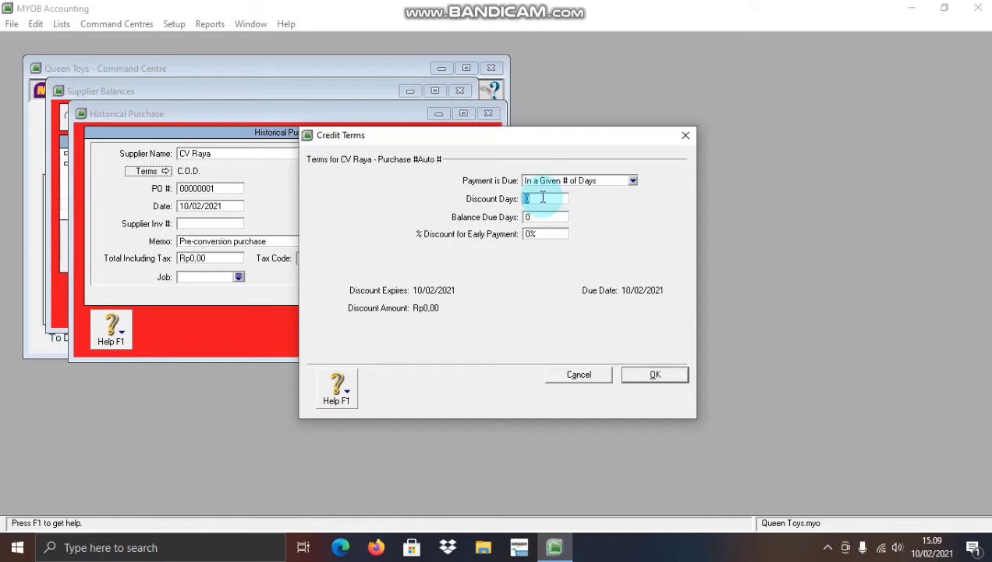
pyautogui.write('10')
pyautogui.click(543, 217)
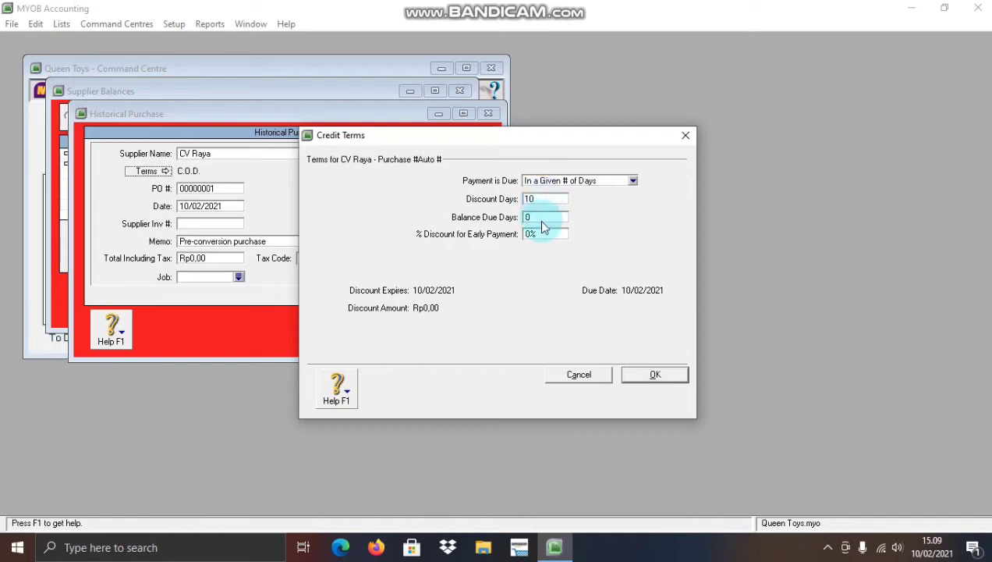
pyautogui.write('30')
pyautogui.click(530, 234)
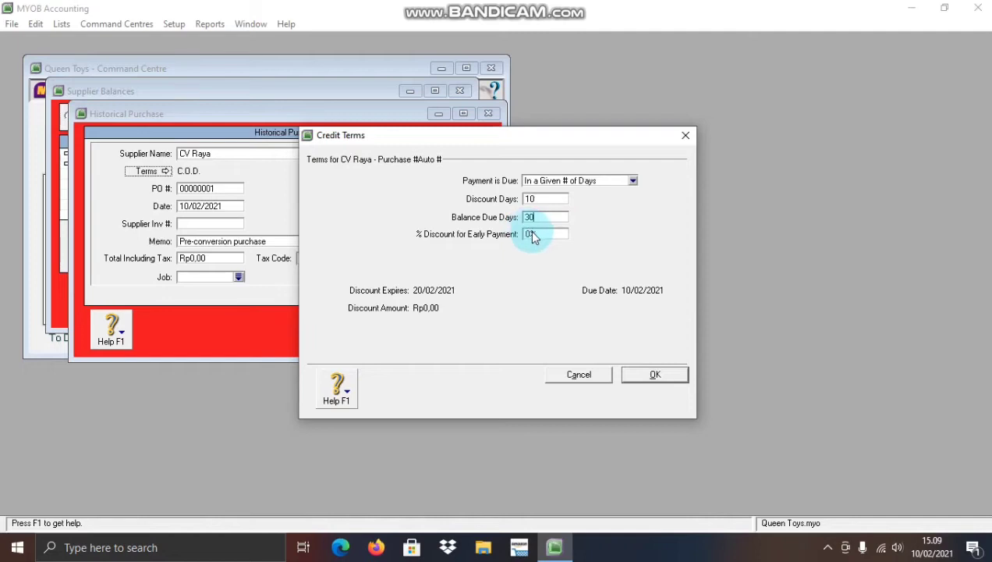
pyautogui.click(532, 234)
pyautogui.press('BackSpace')
pyautogui.write('3')
pyautogui.click(656, 374)
# Step: Date the CV Raya purchase 25/08/2017 and replace its memo with "saldo awal utang dagang"
pyautogui.click(233, 205)
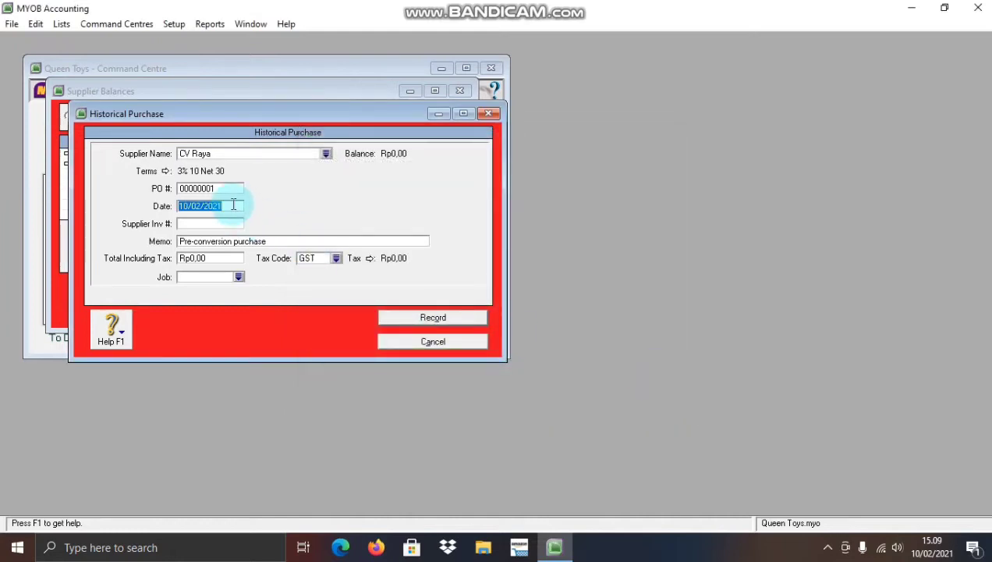
pyautogui.press('BackSpace')
pyautogui.write('25/082017')
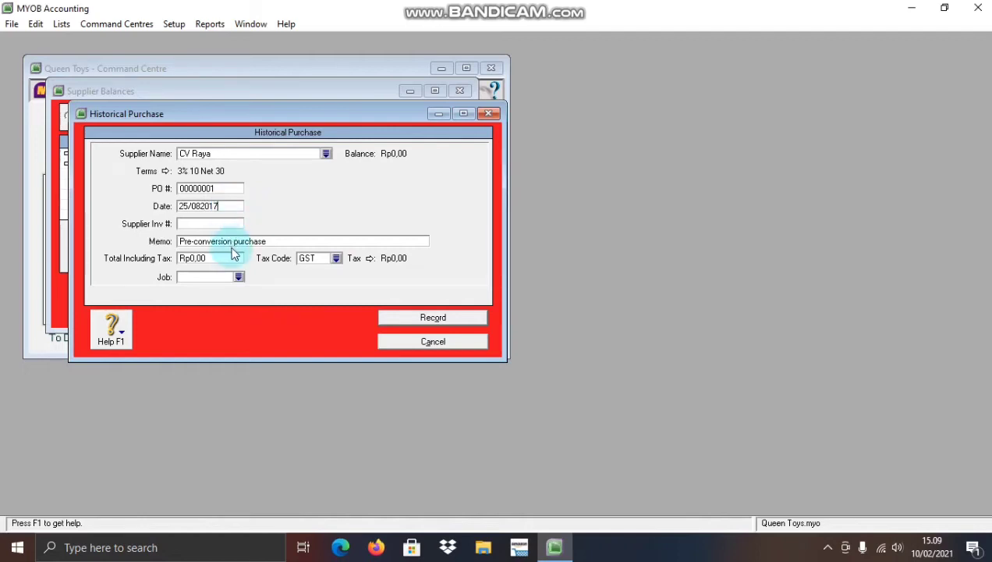
pyautogui.click(200, 206)
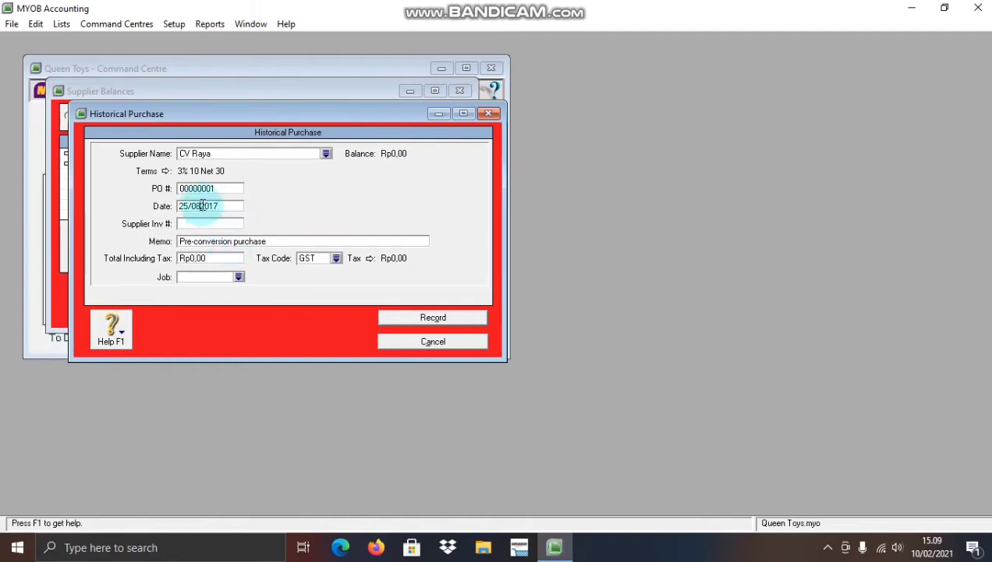
pyautogui.write('/')
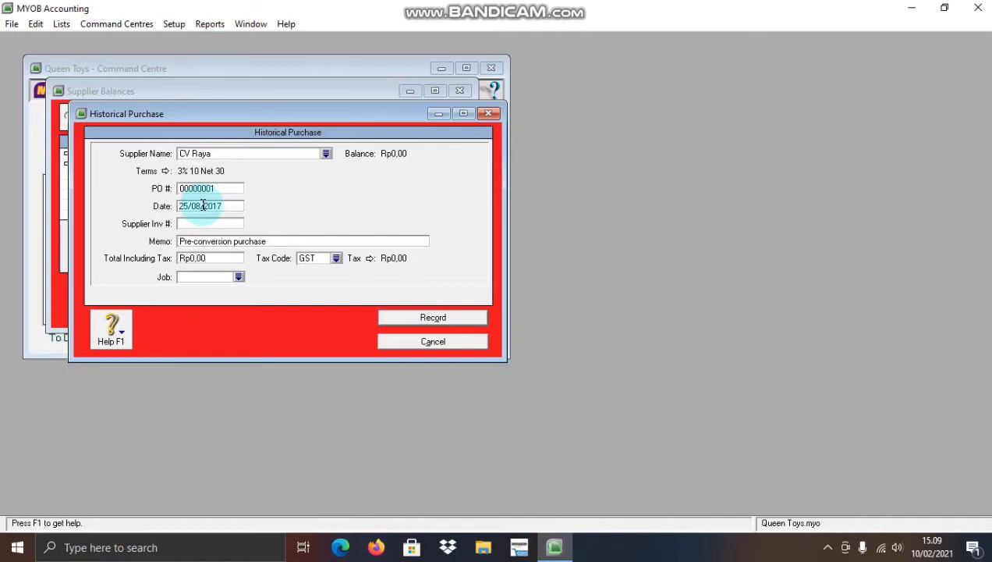
pyautogui.click(248, 242)
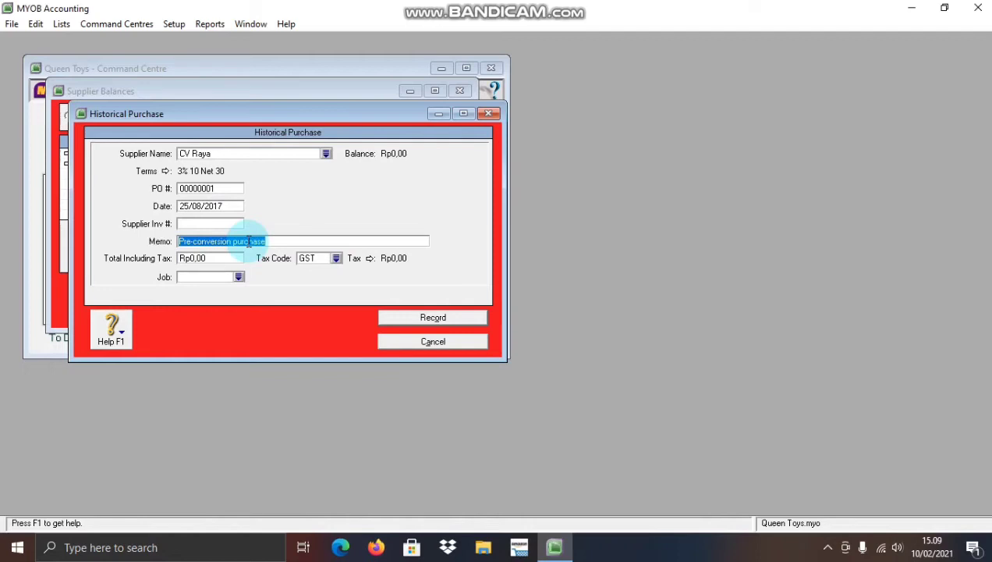
pyautogui.write('sal')
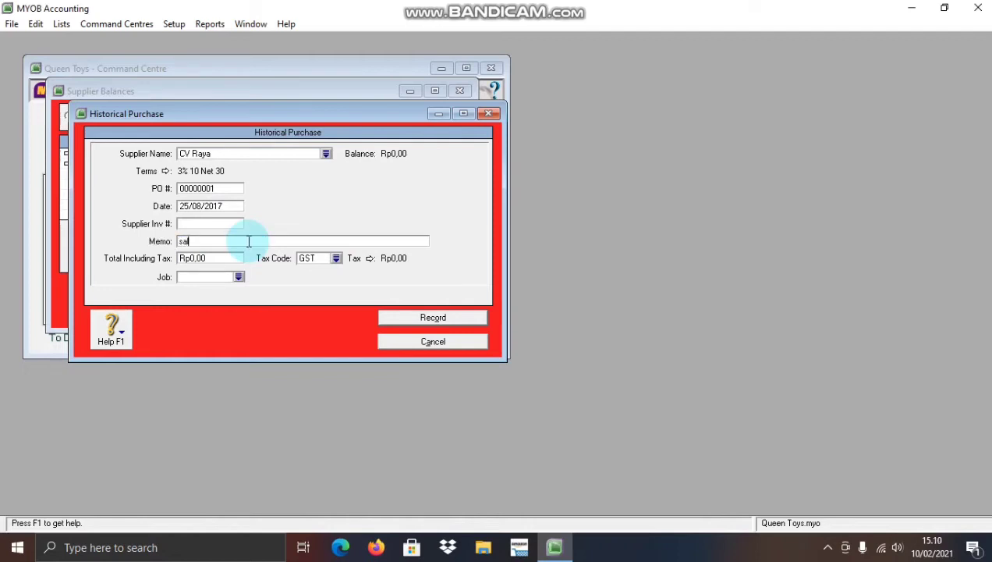
pyautogui.write('do awal utang dagang')
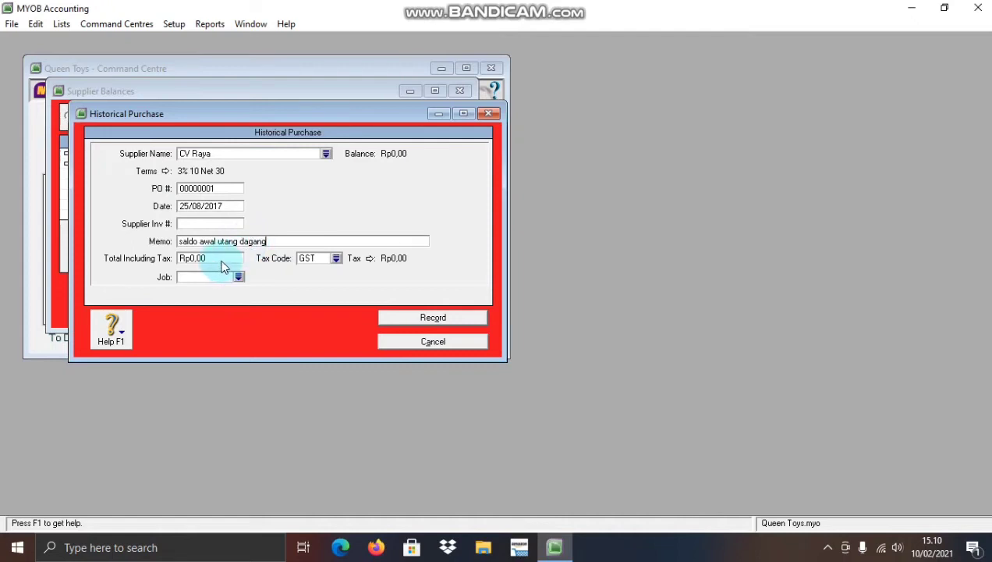
# Step: Set the CV Raya purchase's total including tax to Rp650.000 with tax code N-T, and record the purchase
pyautogui.click(222, 260)
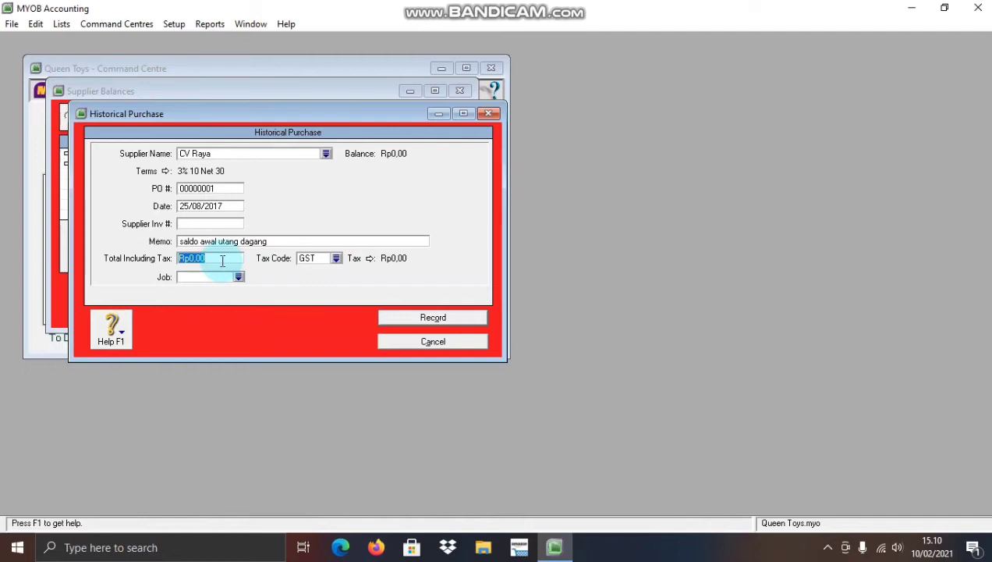
pyautogui.press('BackSpace')
pyautogui.write('650.000')
pyautogui.press('Tab')
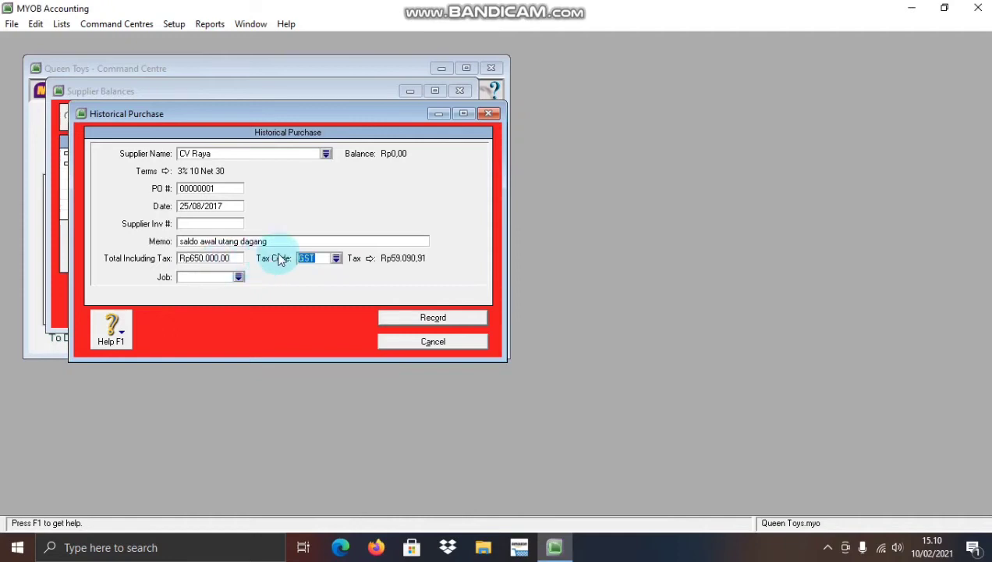
pyautogui.click(338, 259)
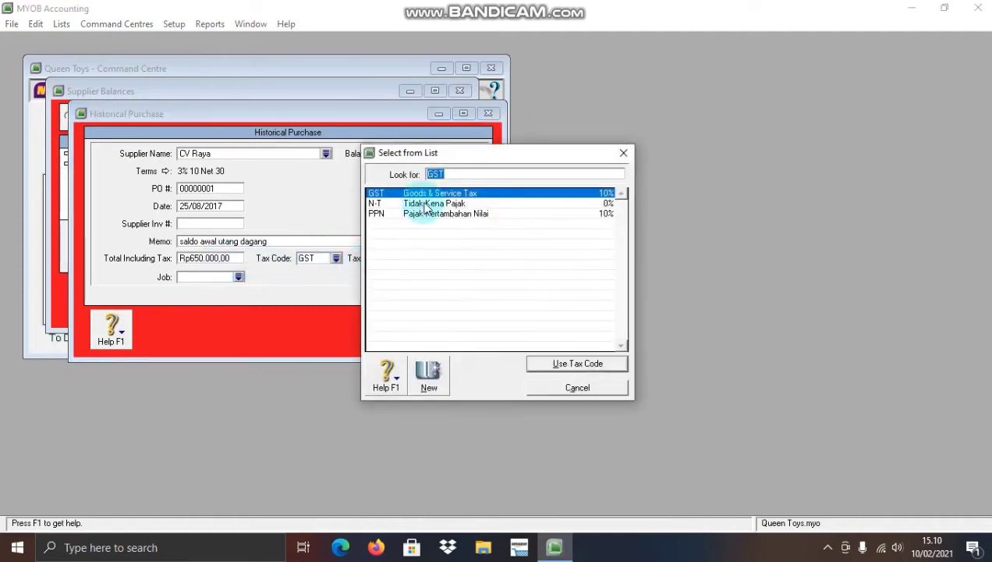
pyautogui.click(421, 204)
pyautogui.click(544, 362)
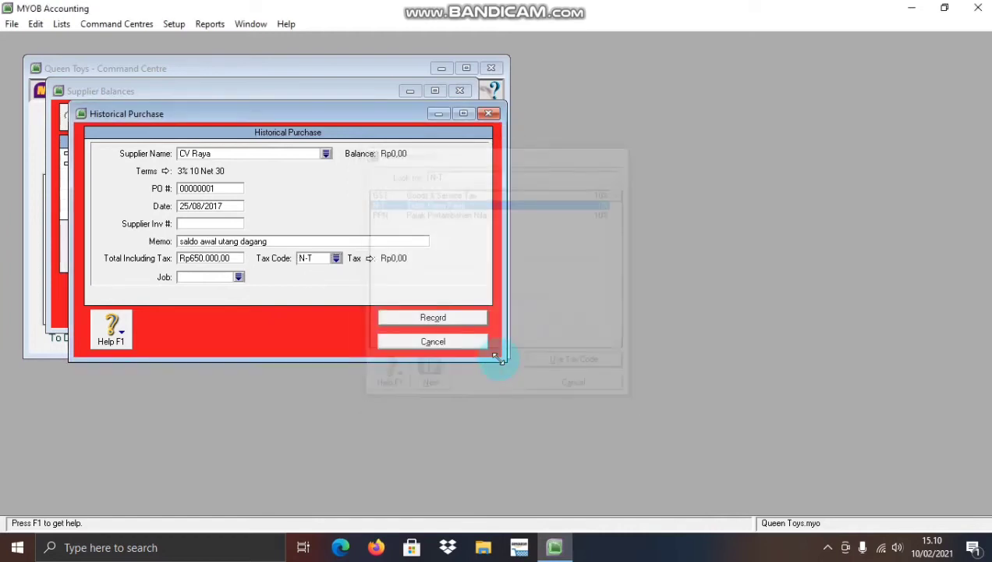
pyautogui.click(434, 319)
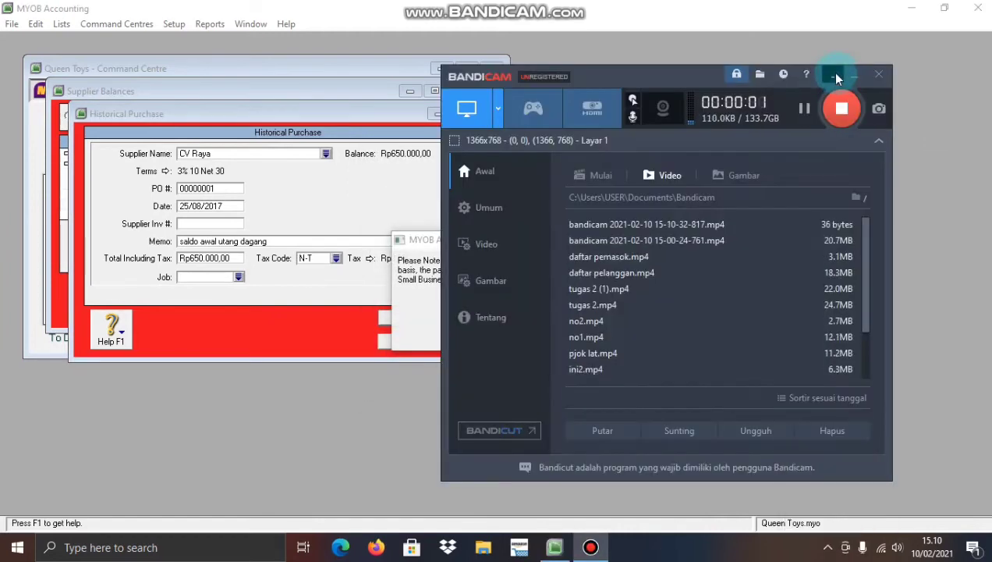
pyautogui.click(832, 72)
pyautogui.click(501, 322)
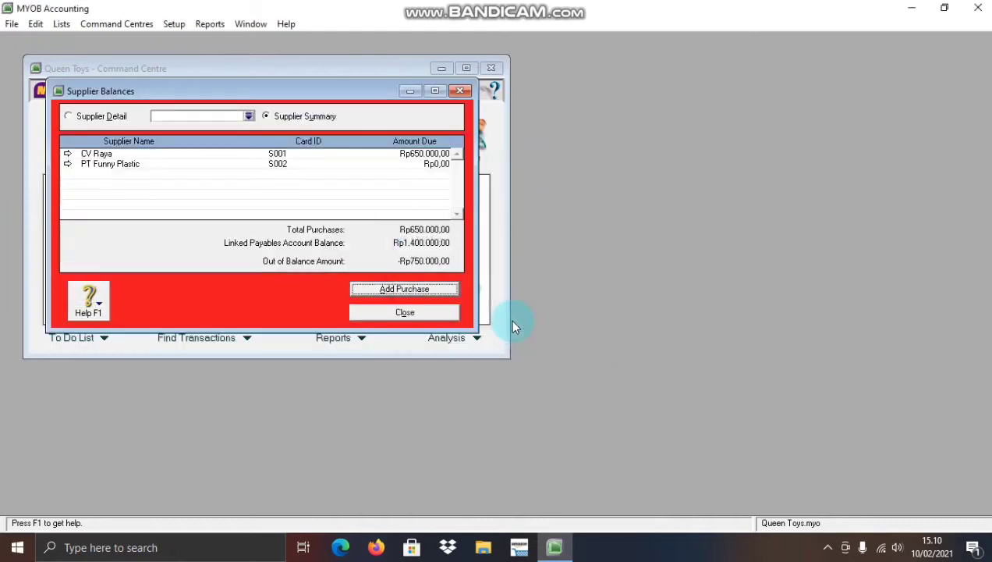
# Step: Add another historical purchase with PT Funny Plastic as the supplier
pyautogui.click(425, 290)
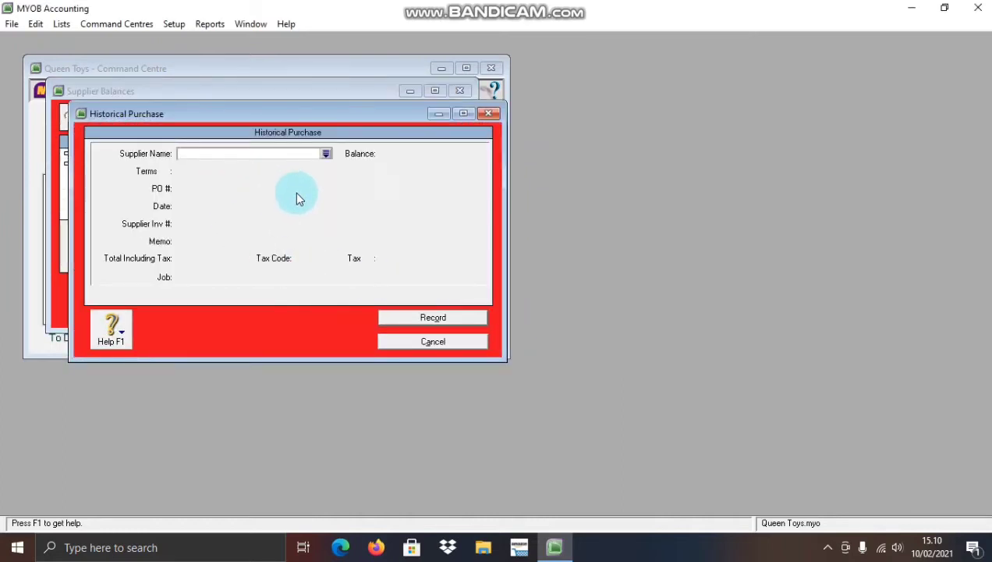
pyautogui.click(325, 154)
pyautogui.click(354, 203)
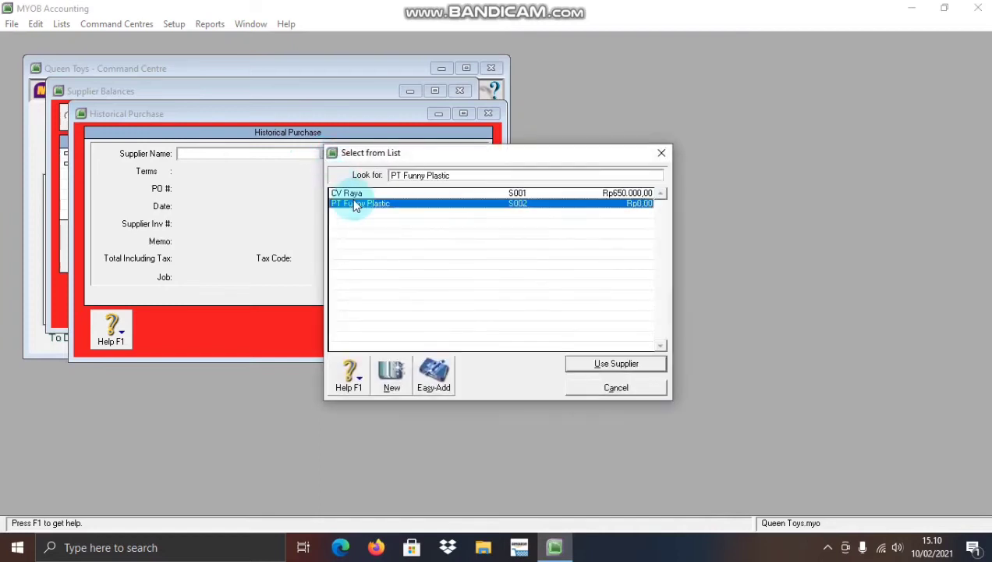
pyautogui.click(613, 365)
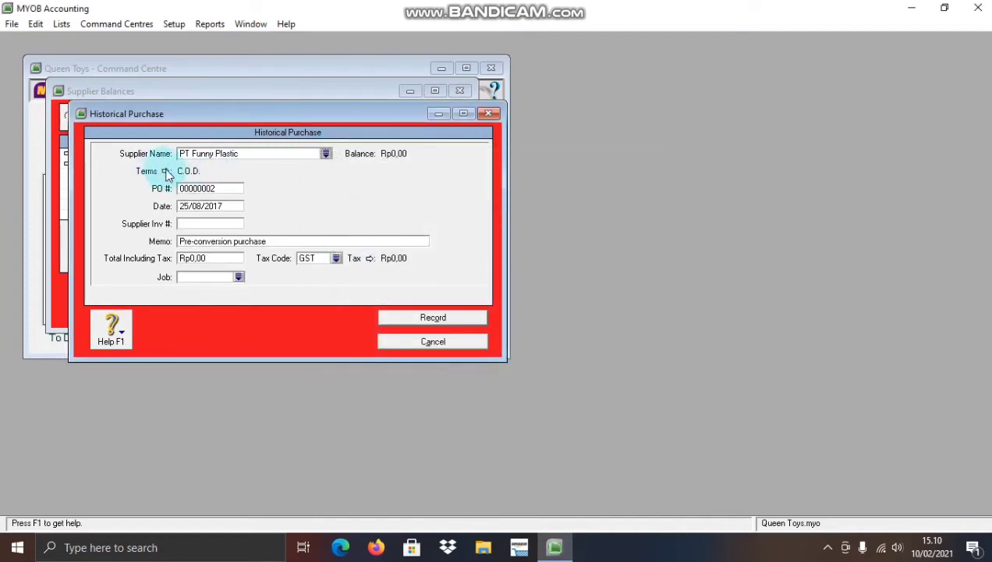
# Step: Set the PT Funny Plastic purchase's terms to In a Given # of Days with 10 discount days, 30 balance due days and 3% early-payment discount
pyautogui.click(164, 171)
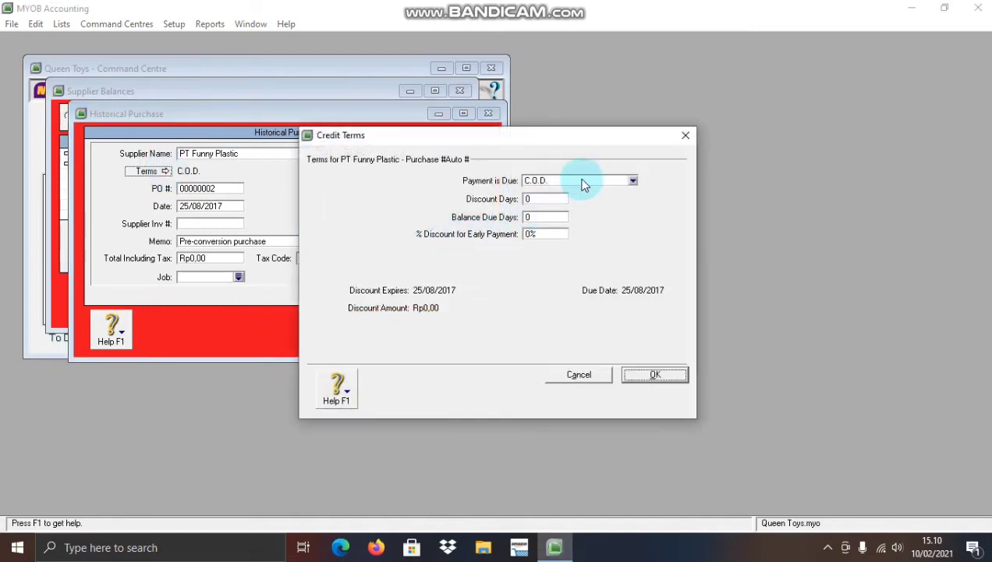
pyautogui.click(581, 182)
pyautogui.click(587, 206)
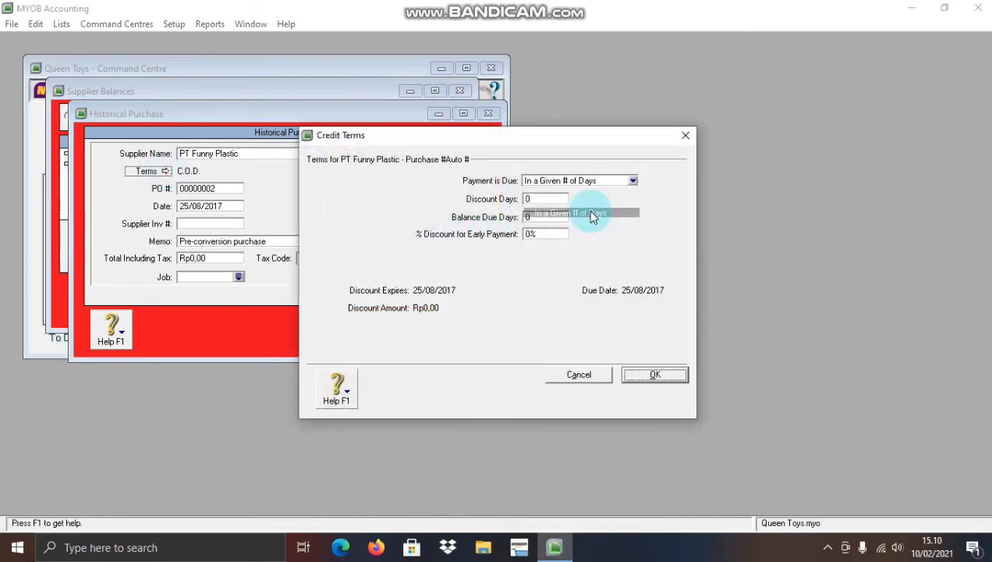
pyautogui.click(553, 198)
pyautogui.write('10')
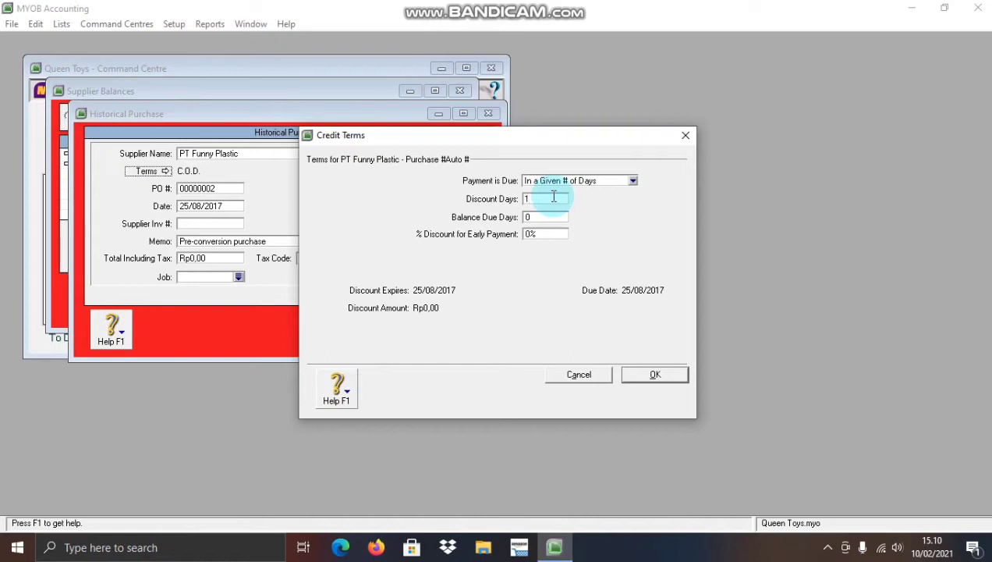
pyautogui.click(553, 219)
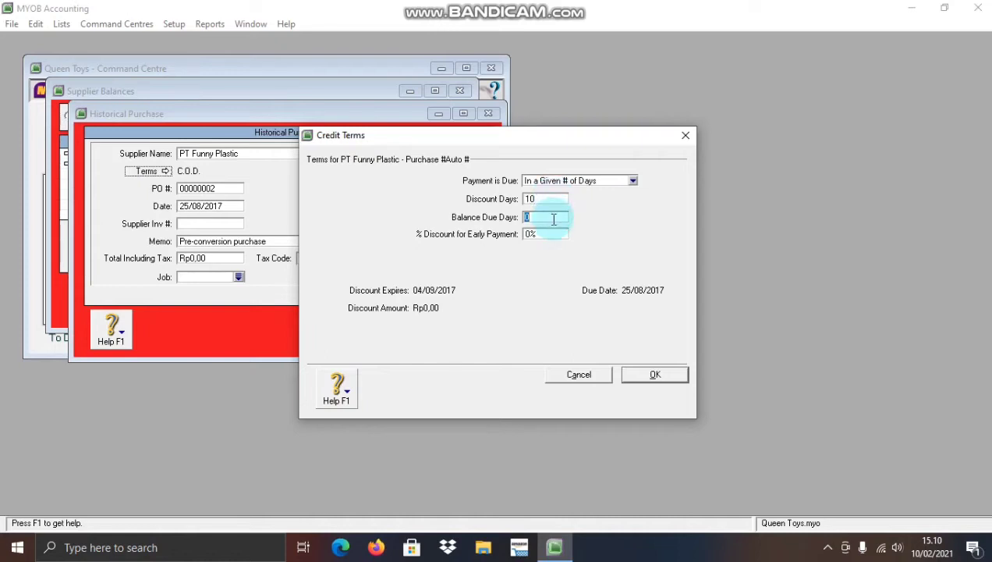
pyautogui.write('30')
pyautogui.click(530, 233)
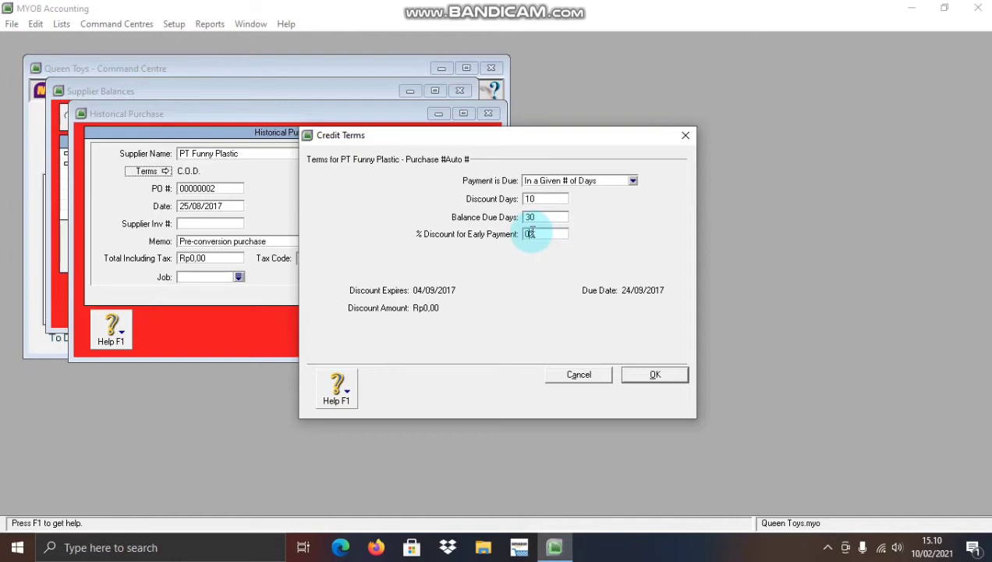
pyautogui.press('BackSpace')
pyautogui.write('3')
pyautogui.click(660, 374)
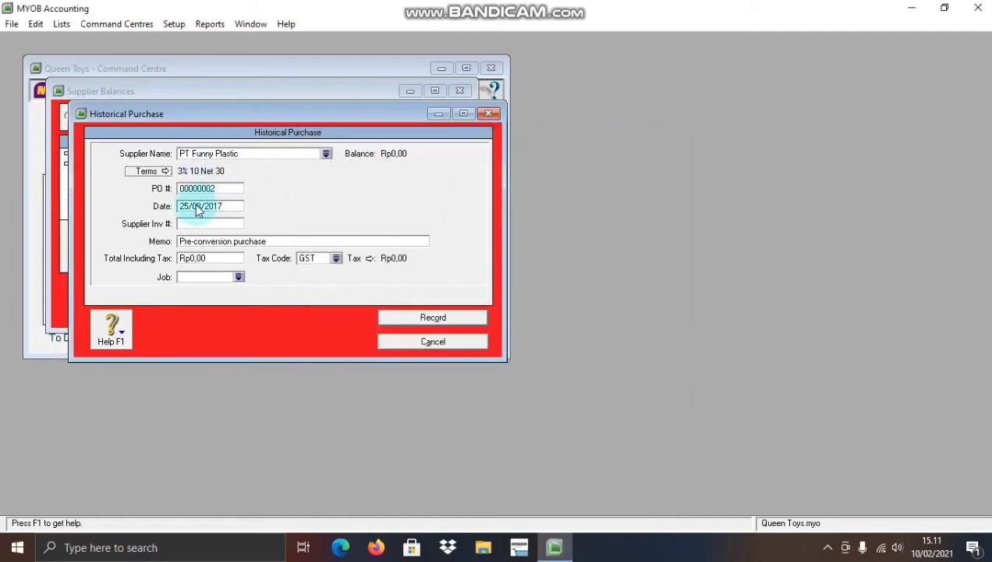
# Step: Date the PT Funny Plastic purchase 28/08/2017 and replace its memo with "saldo awal utang dagang"
pyautogui.doubleClick(195, 204)
pyautogui.click(188, 200)
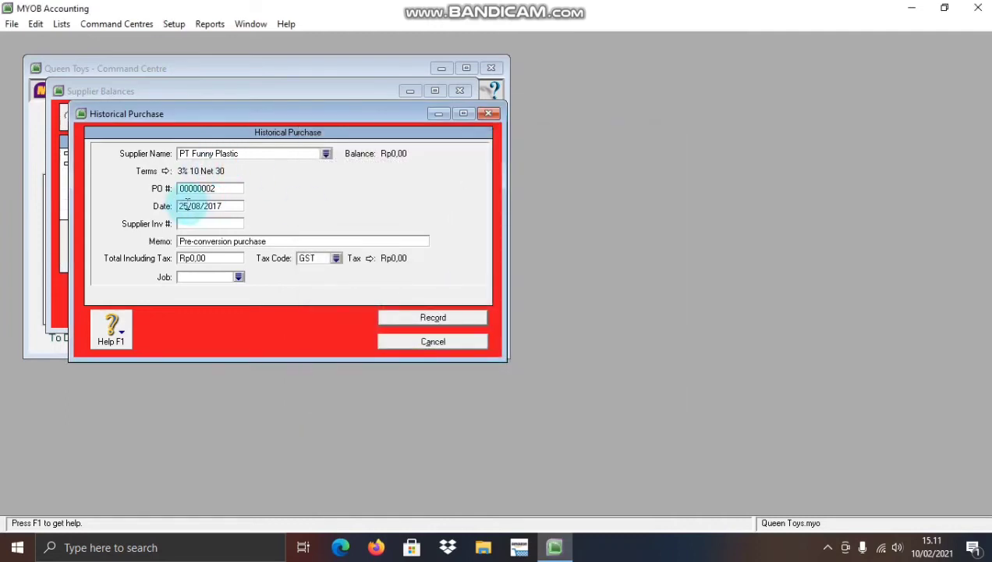
pyautogui.press('BackSpace')
pyautogui.press('BackSpace')
pyautogui.write('28')
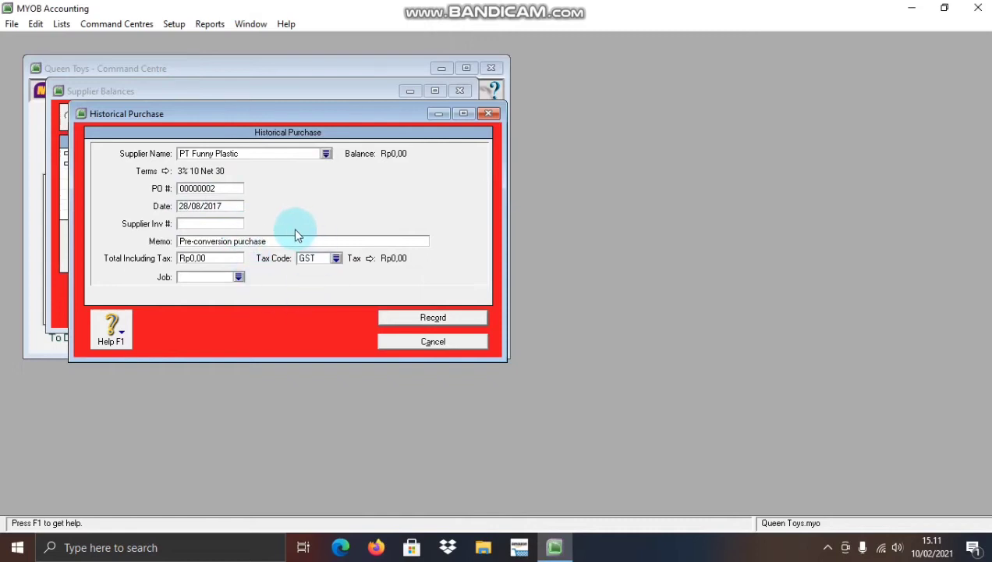
pyautogui.click(271, 242)
pyautogui.write('sa')
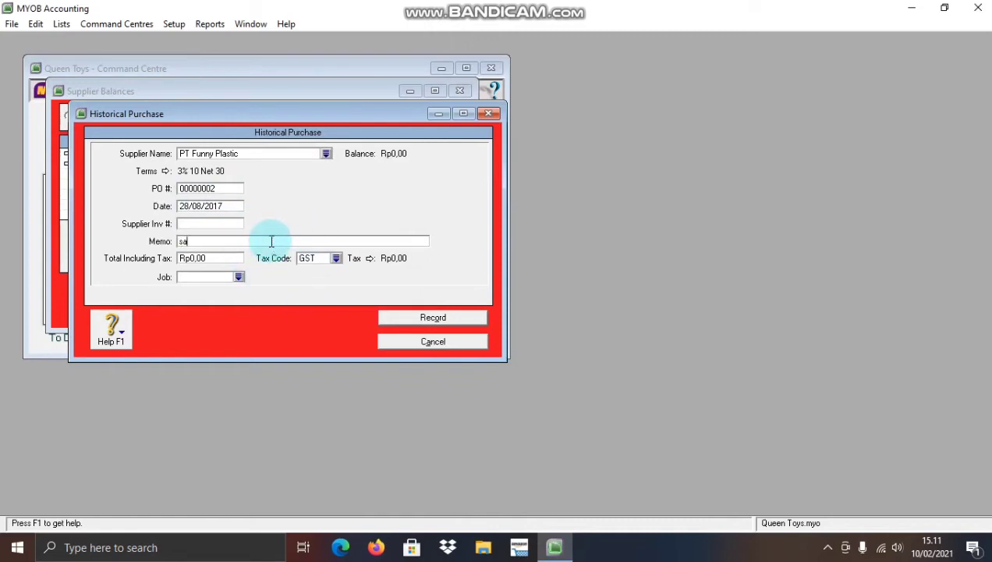
pyautogui.write('ldo awal utang dagang')
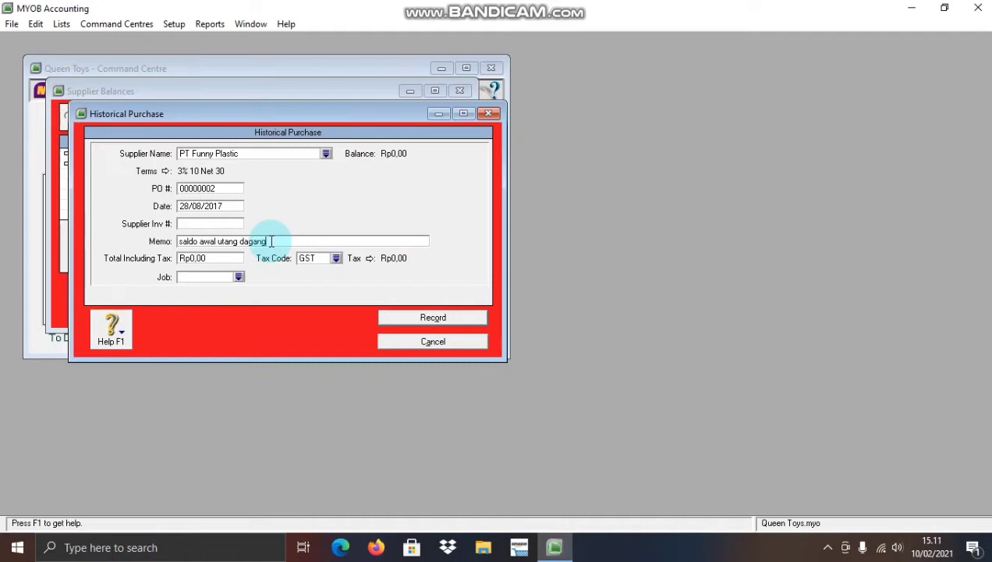
# Step: Set the PT Funny Plastic purchase's total including tax to Rp750.000 with tax code N-T
pyautogui.click(226, 257)
pyautogui.press('BackSpace')
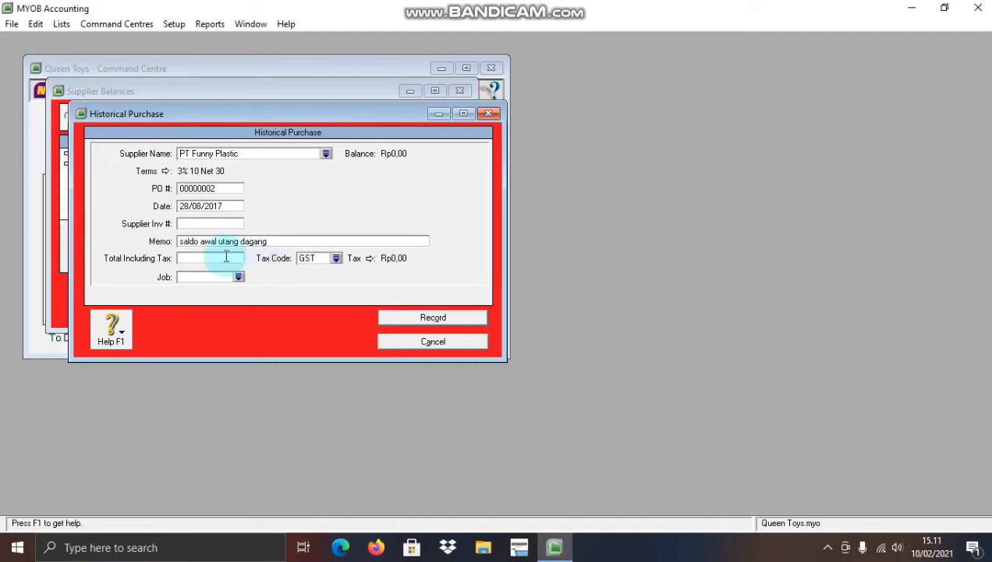
pyautogui.write('750000')
pyautogui.press('Tab')
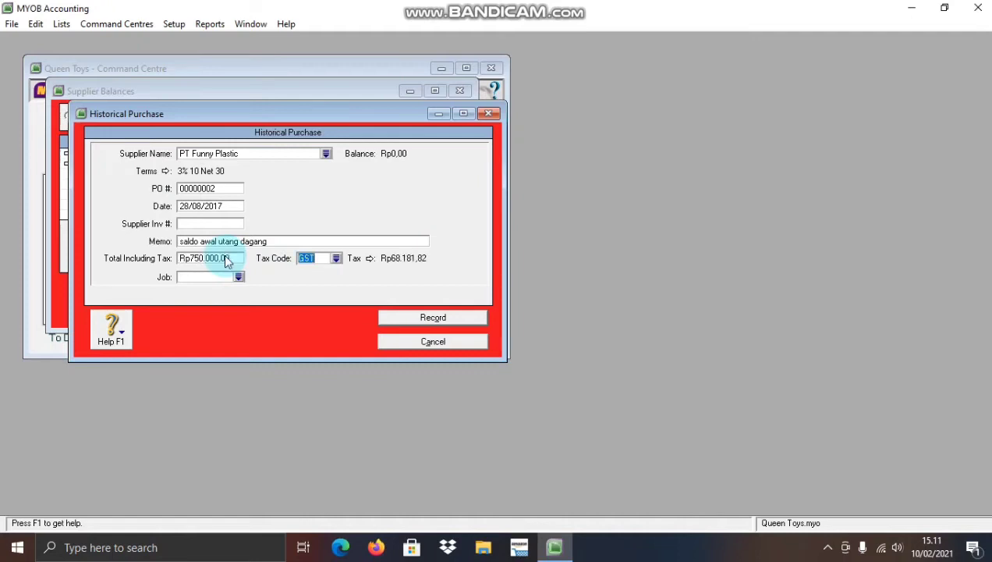
pyautogui.click(336, 258)
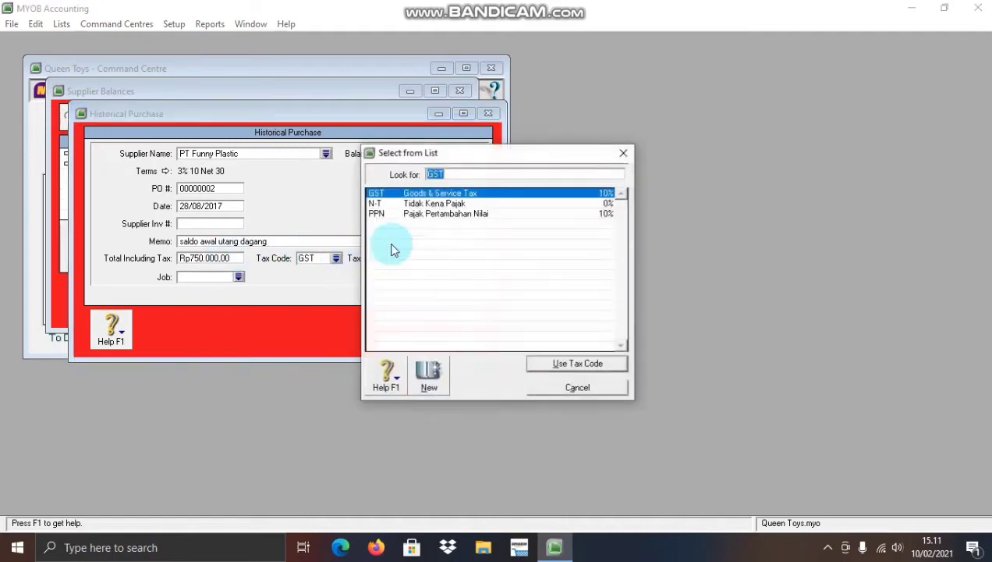
pyautogui.click(427, 203)
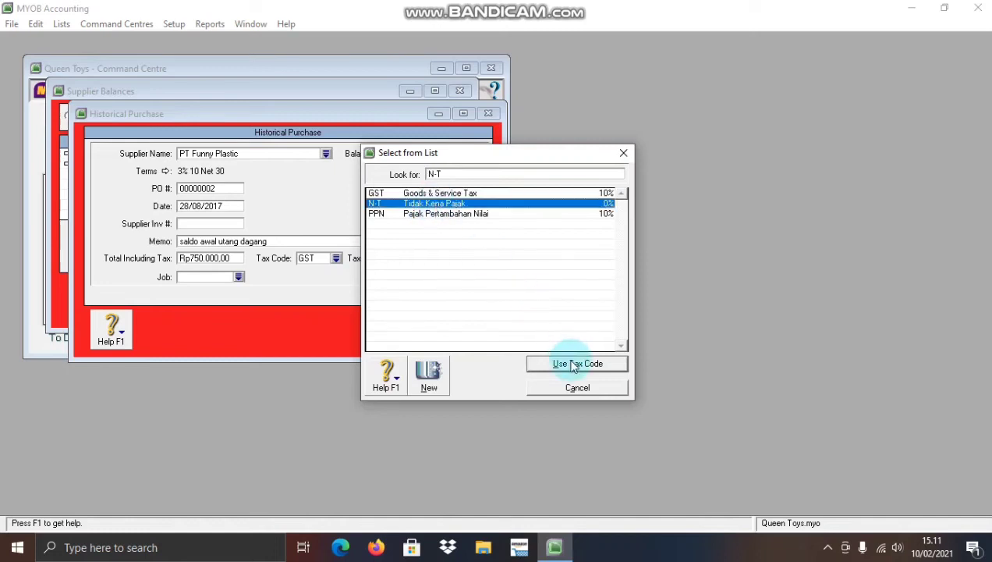
pyautogui.click(570, 361)
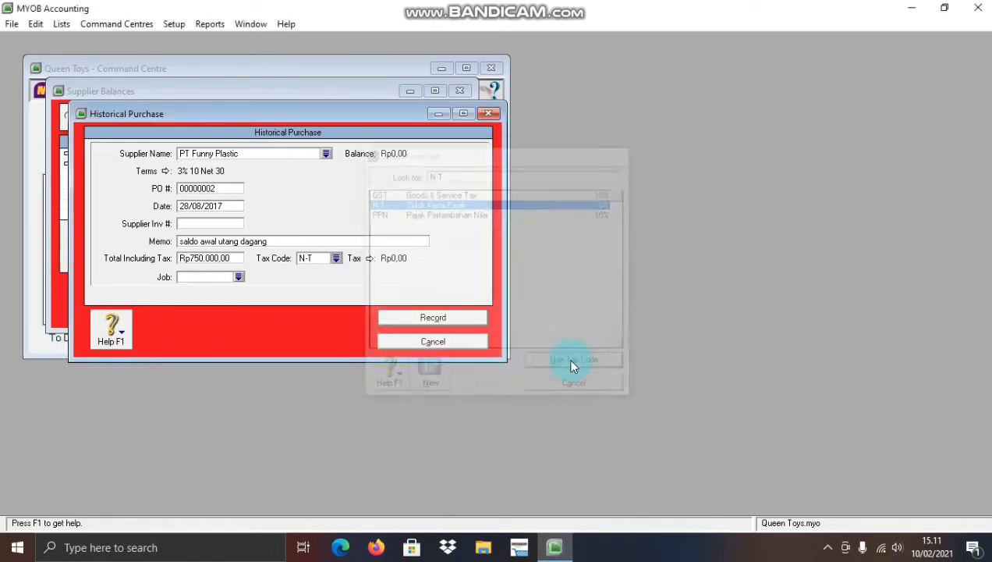
# Step: Record the PT Funny Plastic historical purchase and close the supplier balances
pyautogui.click(454, 318)
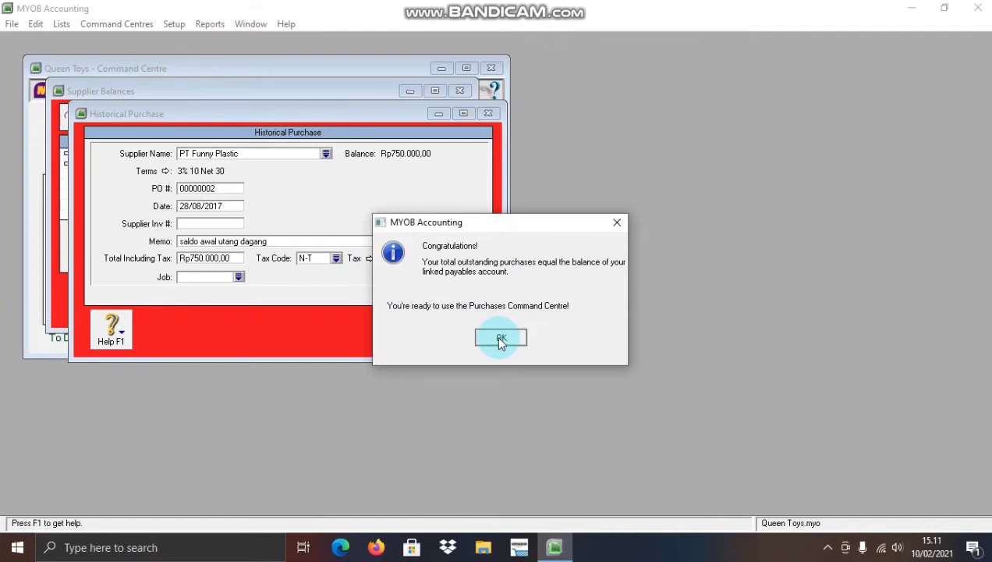
pyautogui.click(501, 340)
pyautogui.click(499, 322)
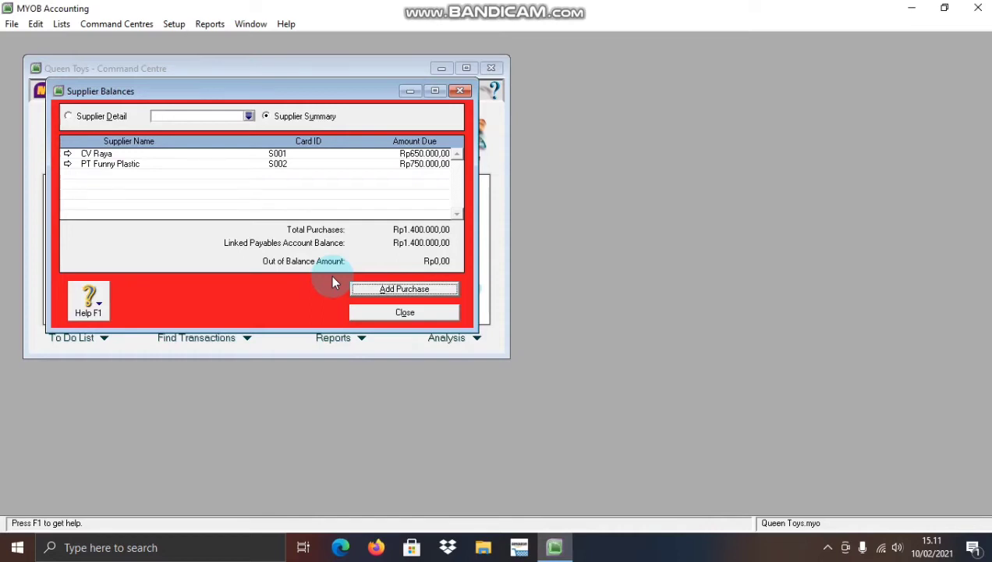
pyautogui.click(410, 312)
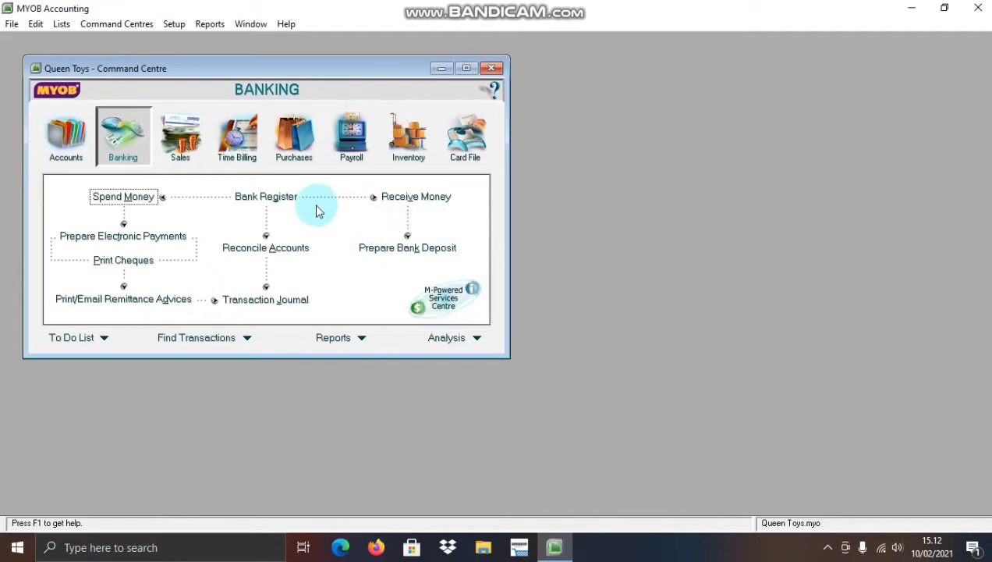
# Step: Create a new inventory item in the Items List with item number B001
pyautogui.click(403, 147)
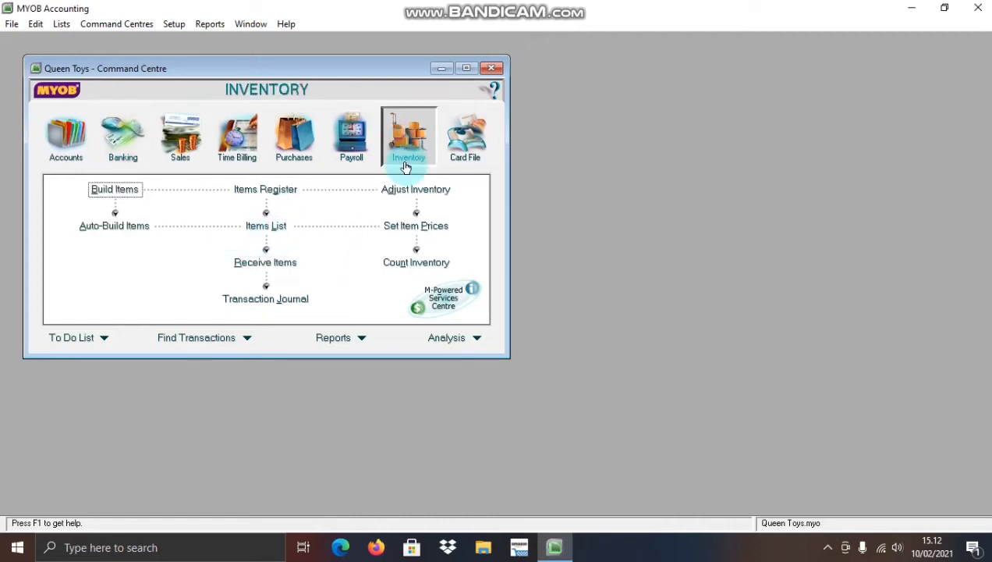
pyautogui.click(279, 227)
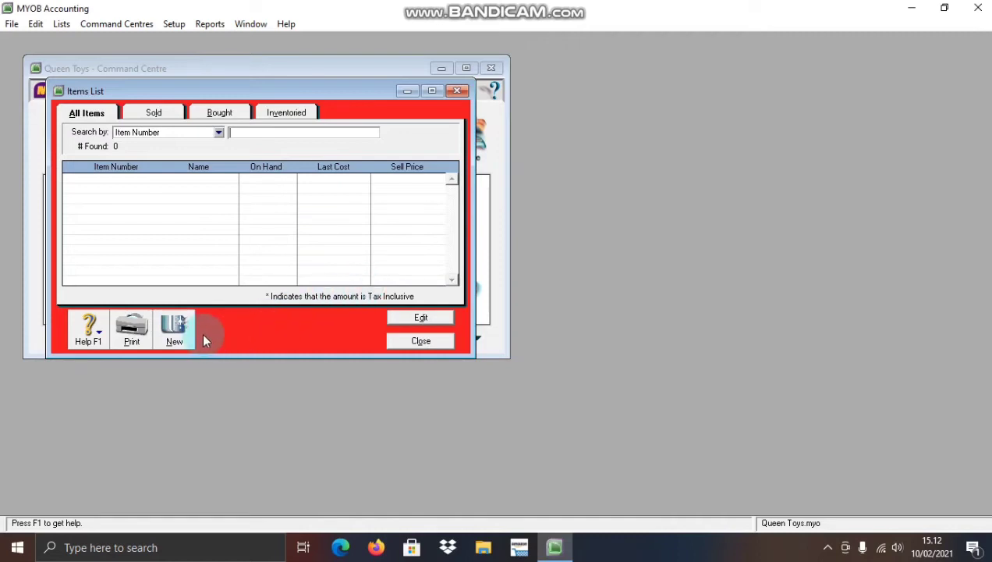
pyautogui.click(178, 332)
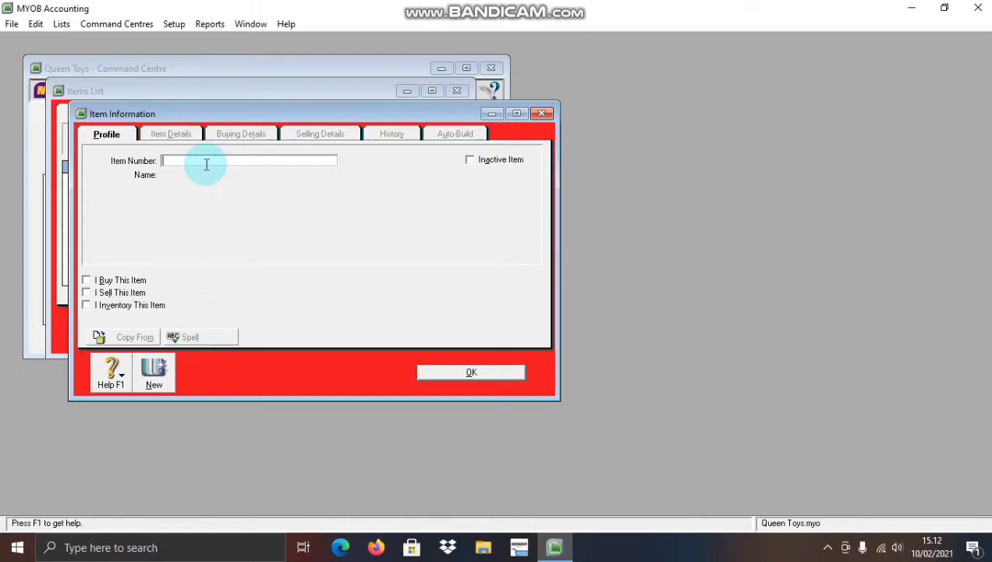
pyautogui.press('capslock')
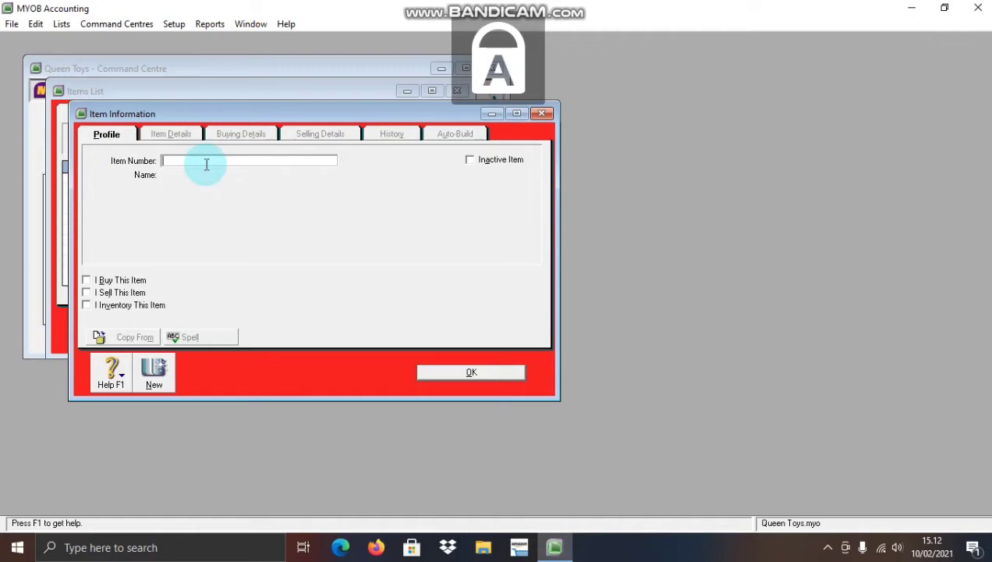
pyautogui.write('B')
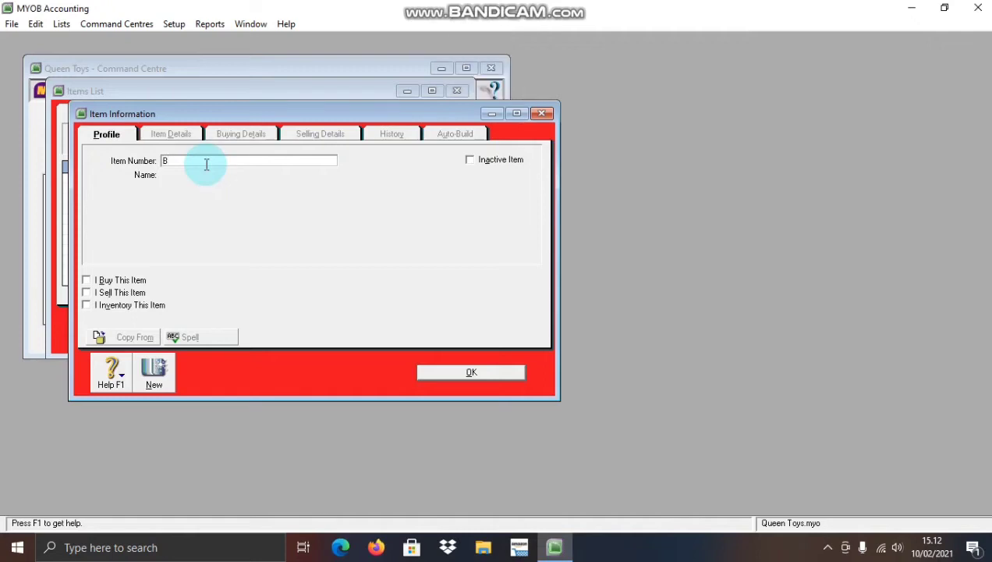
pyautogui.write('001')
pyautogui.press('Tab')
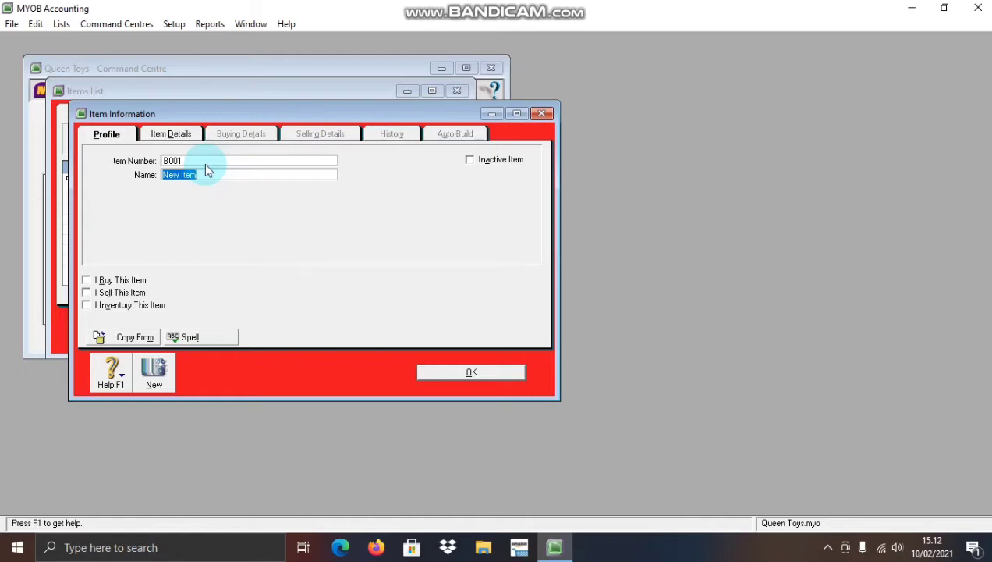
# Step: Name item B001 "Uno Staco"
pyautogui.press('capslock')
pyautogui.press('capslock')
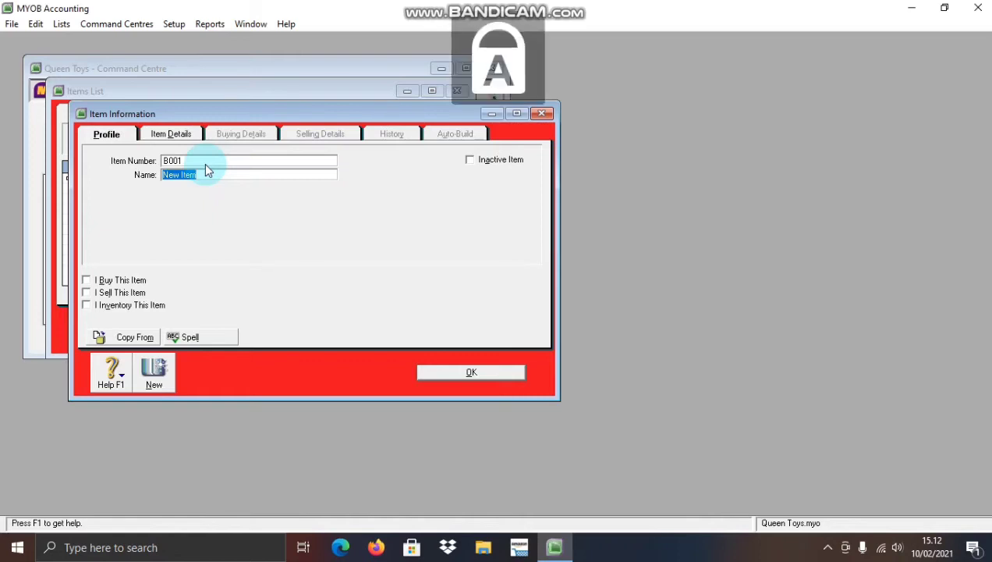
pyautogui.write('U')
pyautogui.press('capslock')
pyautogui.write('n')
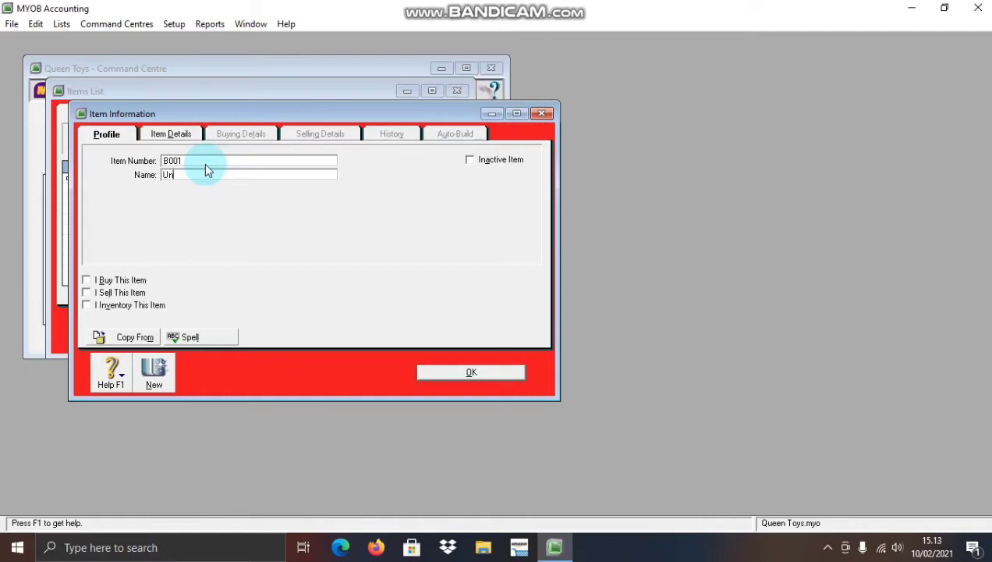
pyautogui.write('o')
pyautogui.press('capslock')
pyautogui.write('S')
pyautogui.press('capslock')
pyautogui.write('ta')
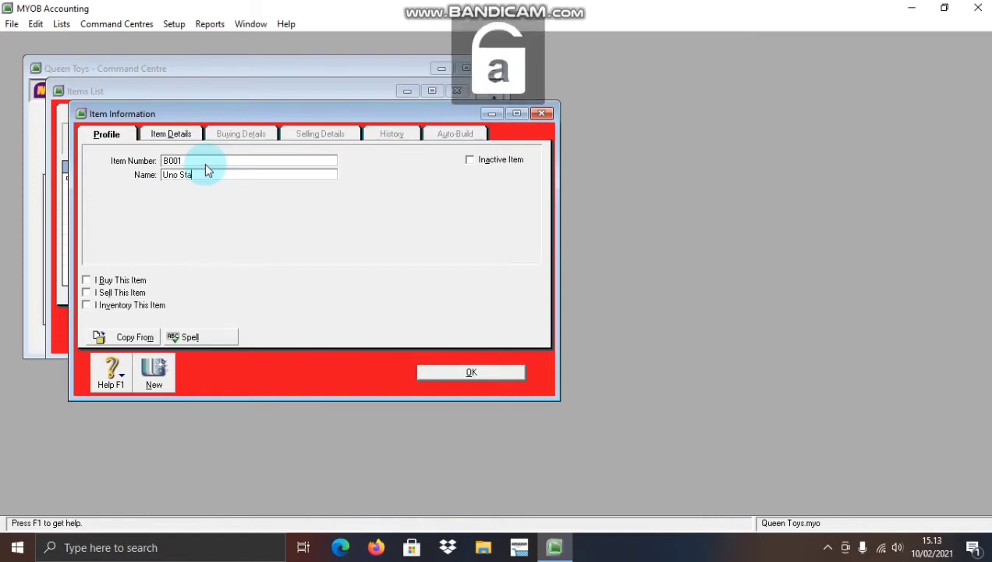
pyautogui.write('cc')
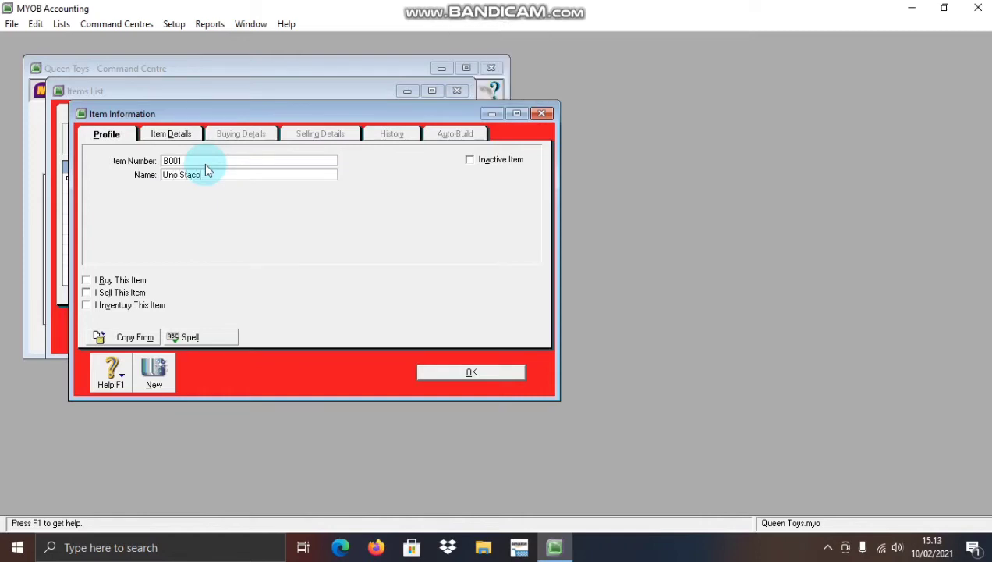
pyautogui.press('Tab')
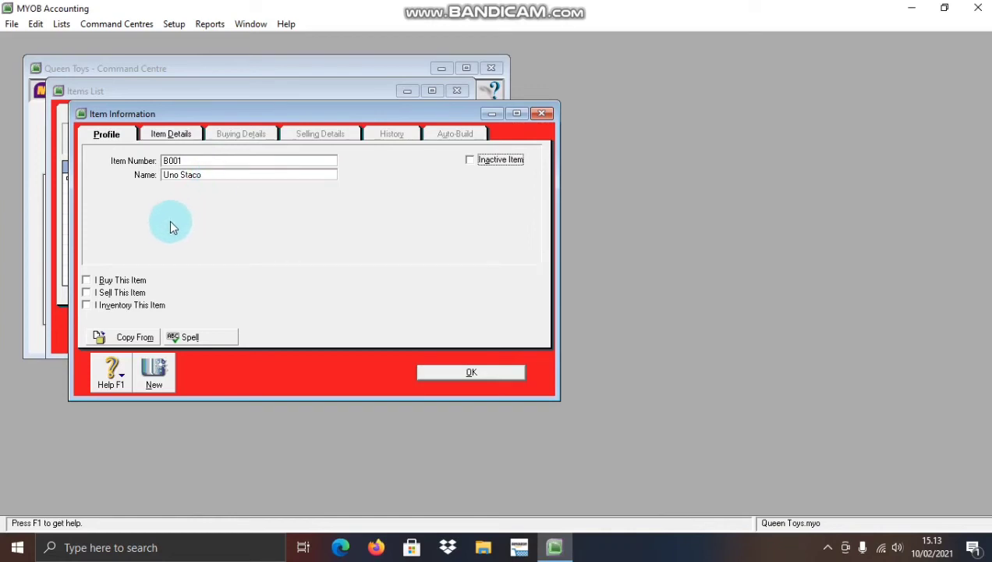
# Step: Mark the Uno Staco item as bought, sold and inventoried
pyautogui.click(100, 283)
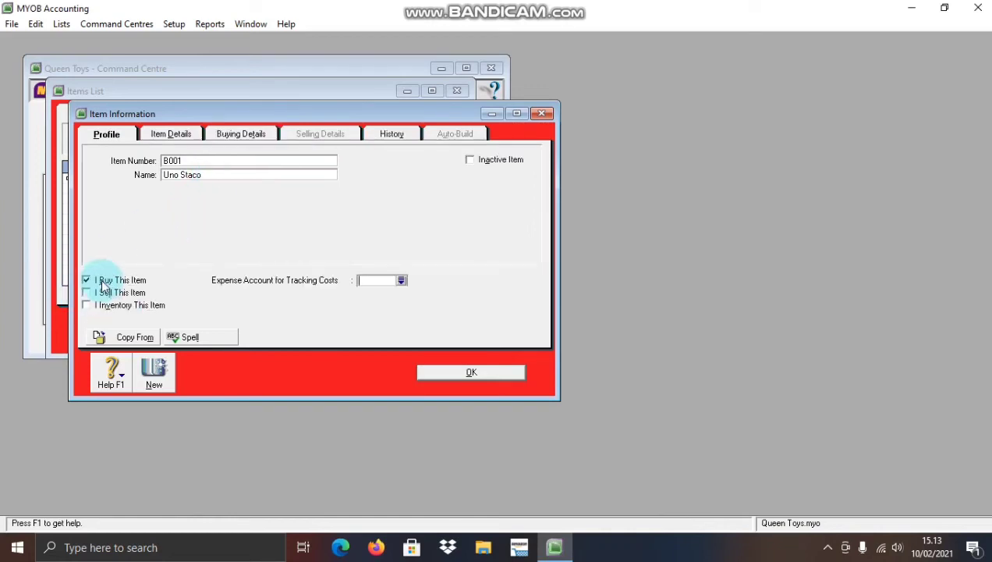
pyautogui.click(93, 294)
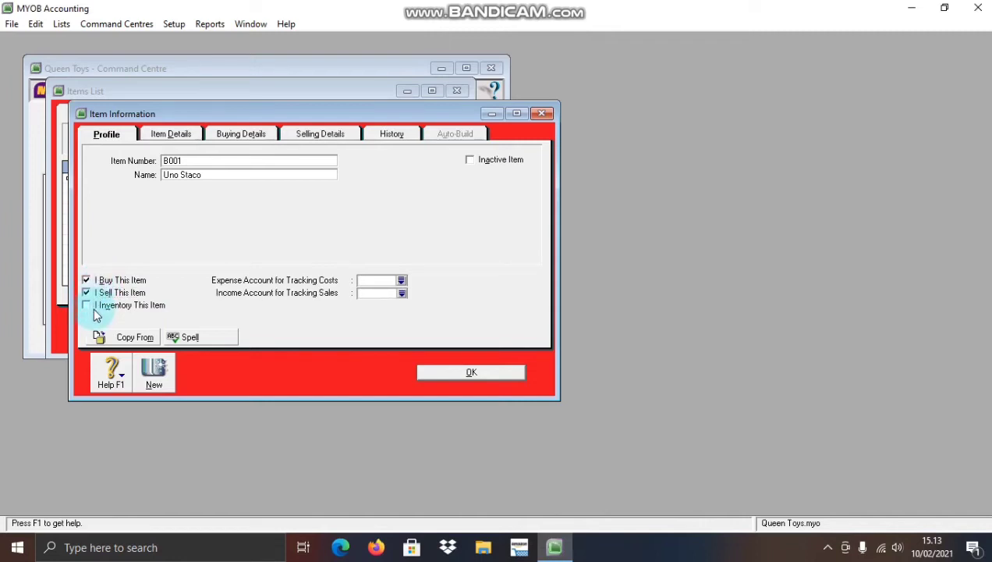
pyautogui.click(91, 308)
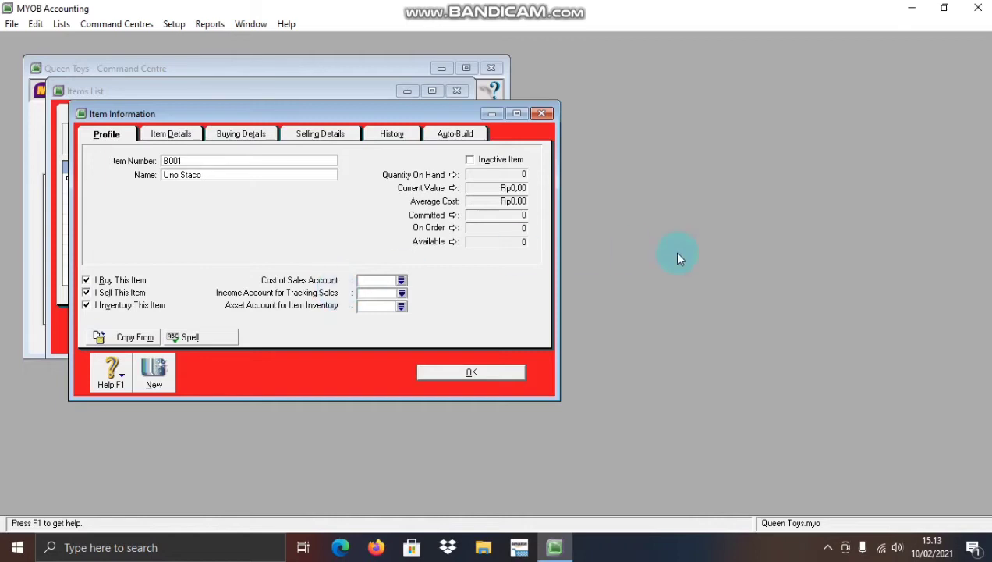
# Step: Assign 5-1100 Cost of Goods Sold as Uno Staco's cost of sales account and 4-1000 Sales as its income account
pyautogui.click(403, 283)
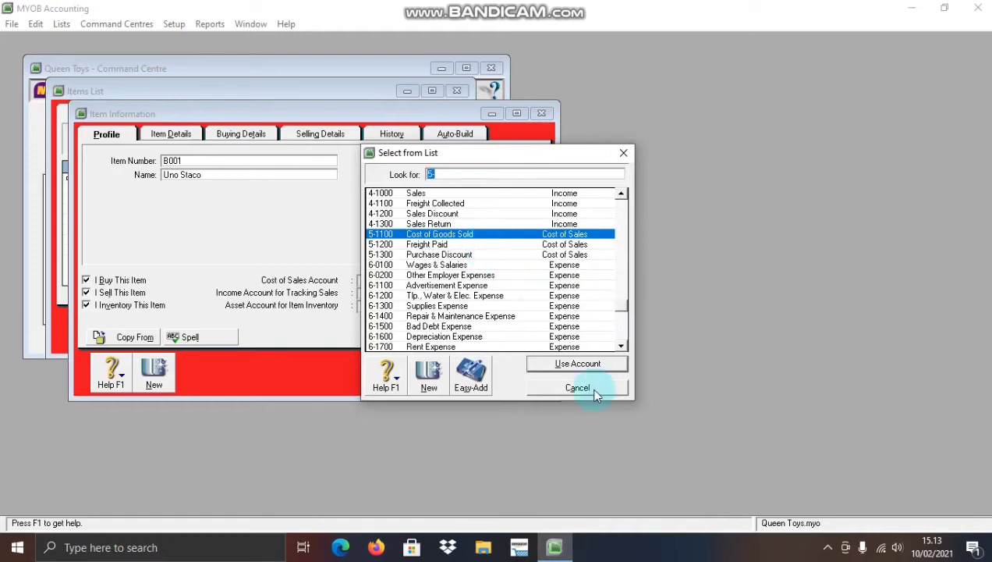
pyautogui.click(586, 367)
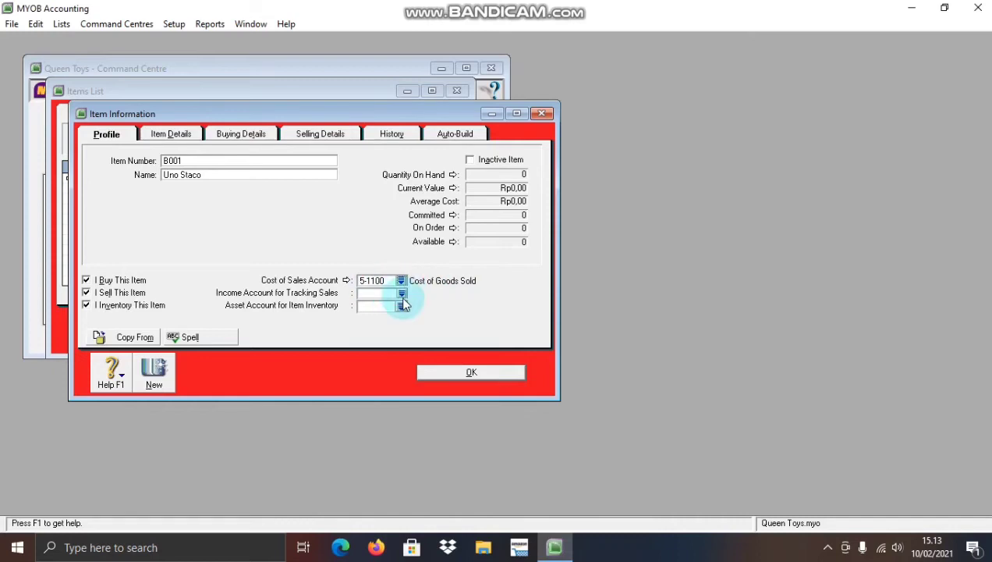
pyautogui.click(401, 294)
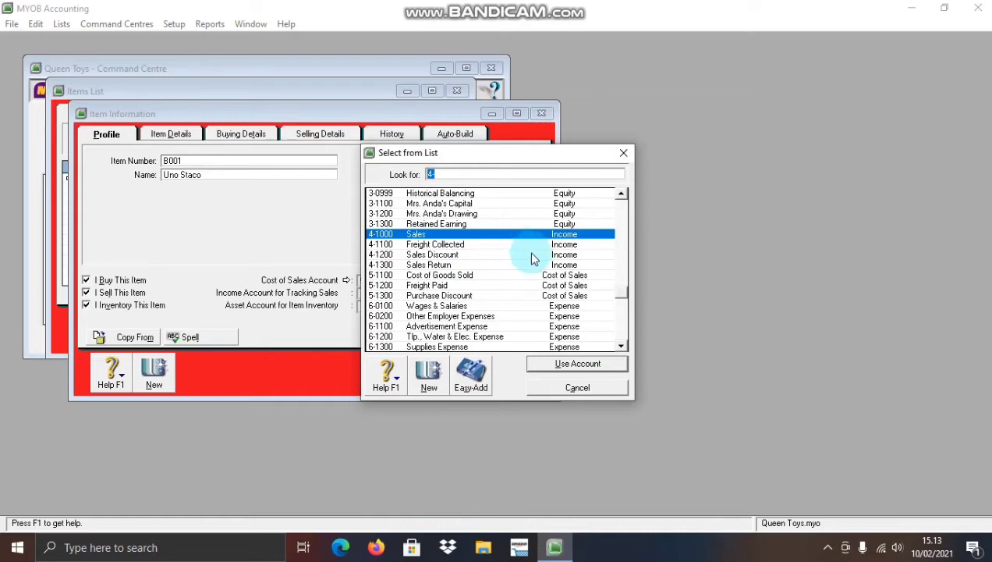
pyautogui.click(622, 195)
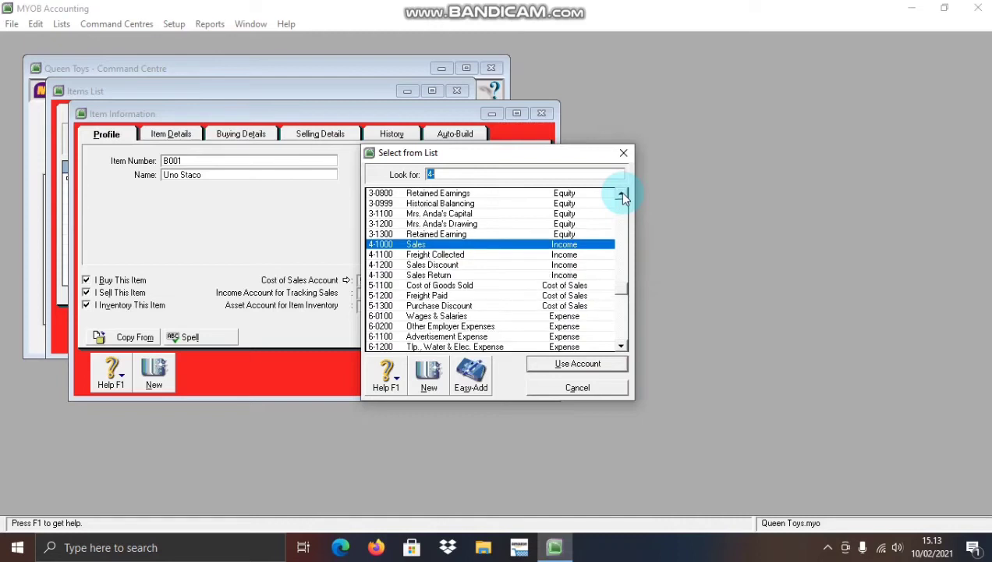
pyautogui.click(622, 194)
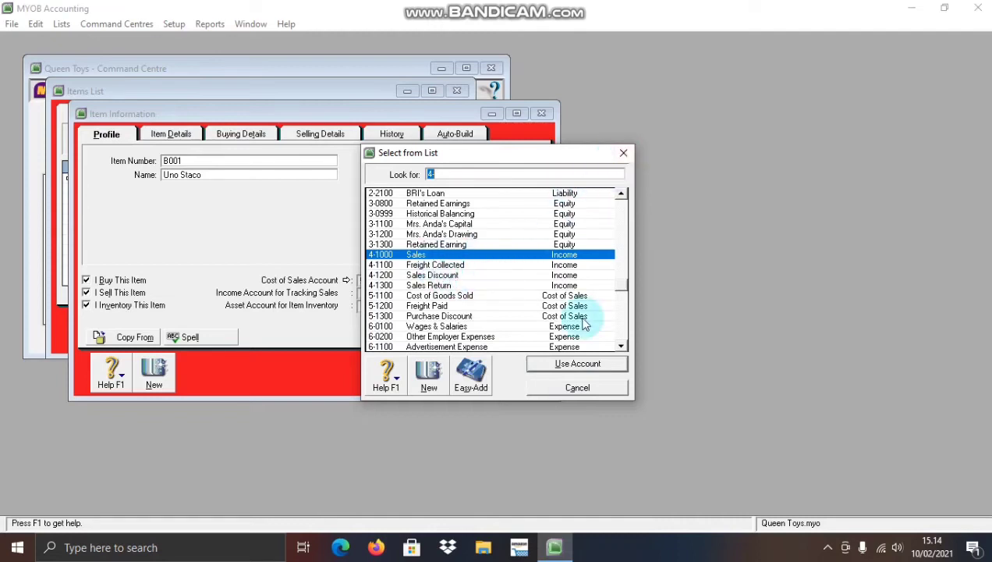
pyautogui.click(563, 367)
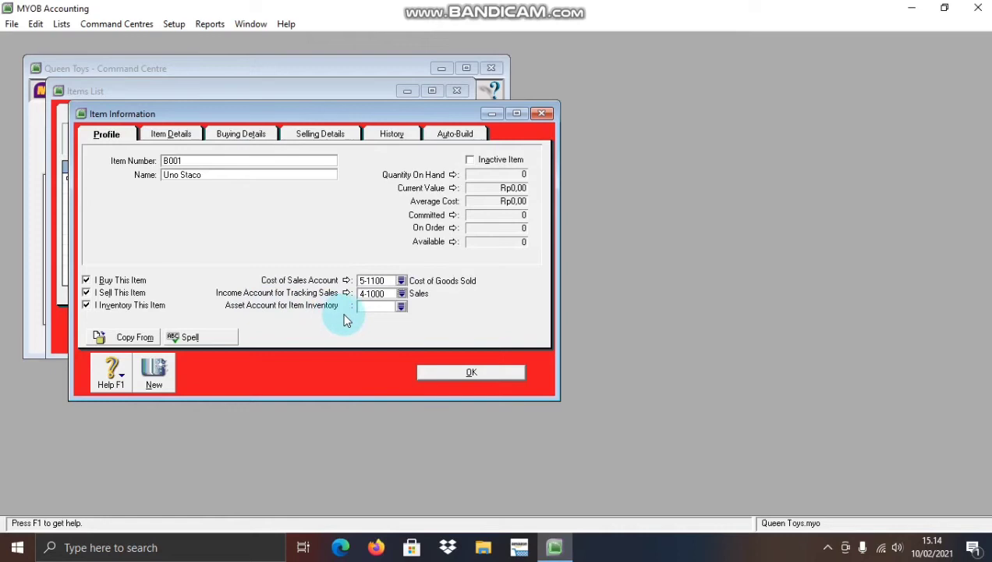
# Step: Assign 1-1400 Merchandise Inventory as the asset account for Uno Staco's inventory
pyautogui.click(401, 306)
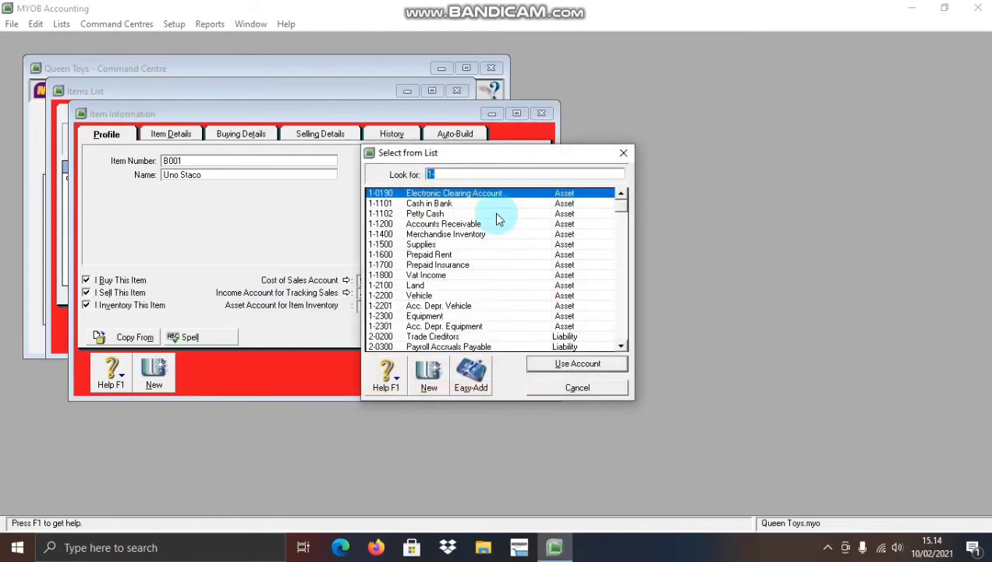
pyautogui.click(503, 234)
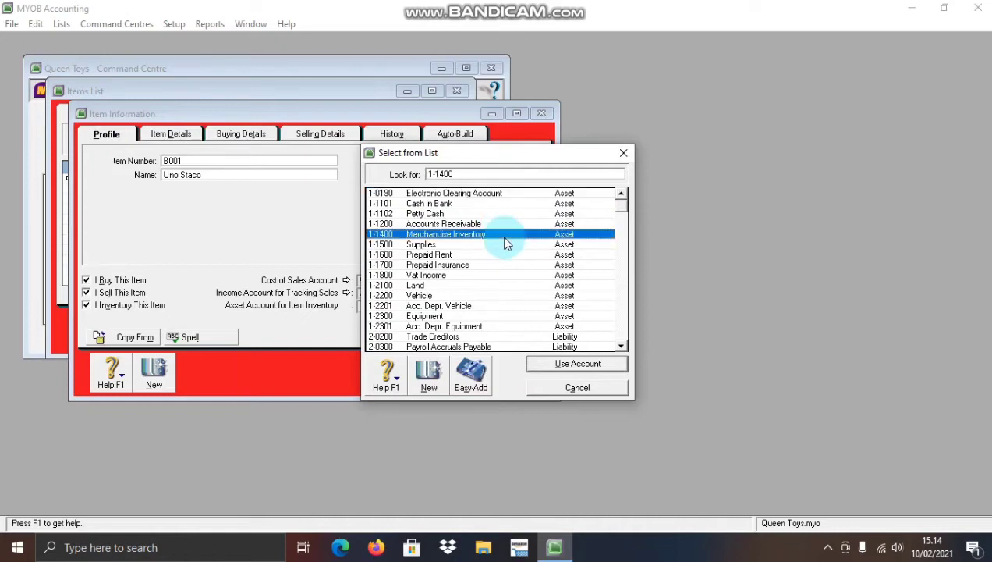
pyautogui.click(603, 364)
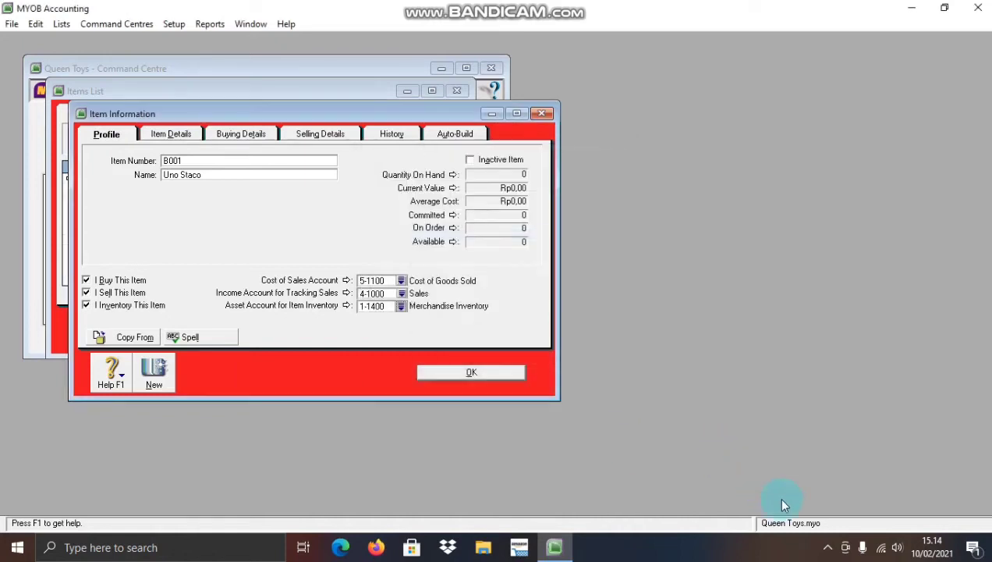
pyautogui.click(863, 550)
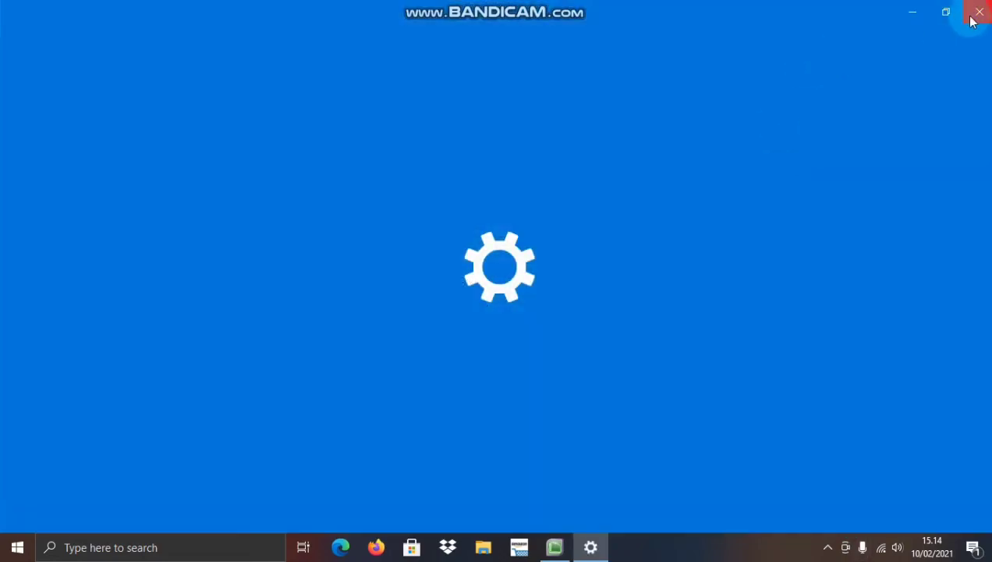
pyautogui.click(972, 18)
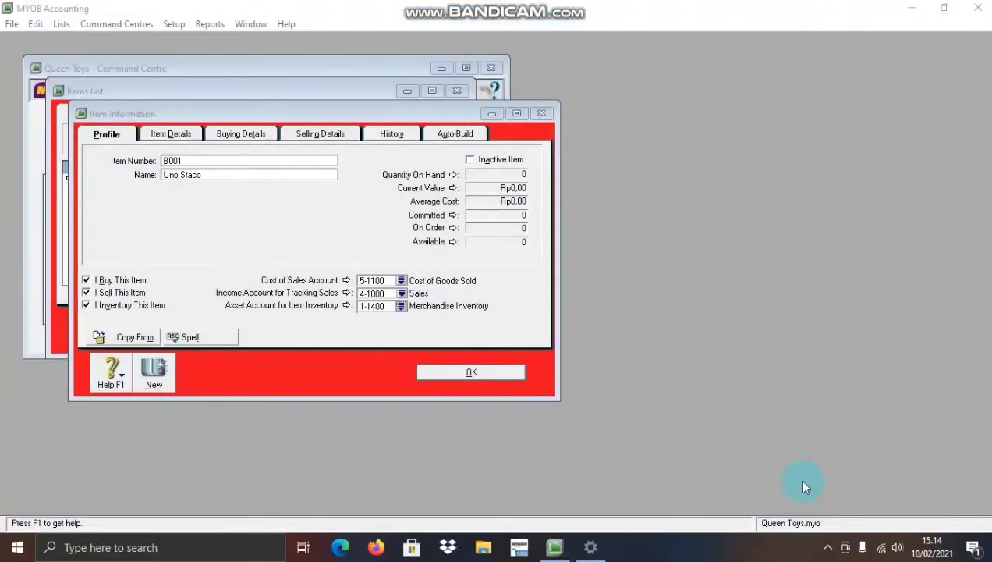
pyautogui.click(826, 549)
pyautogui.click(856, 490)
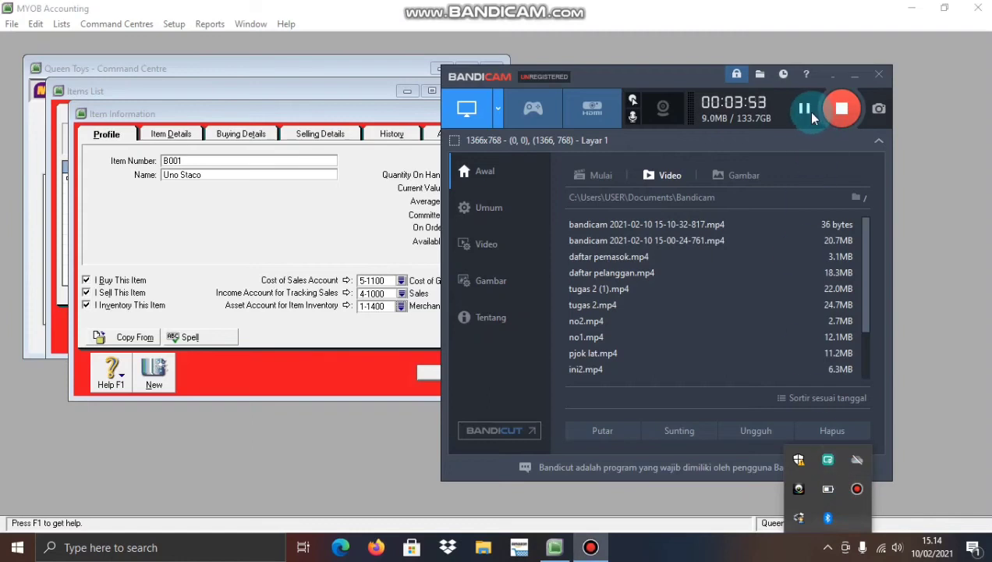
pyautogui.click(830, 75)
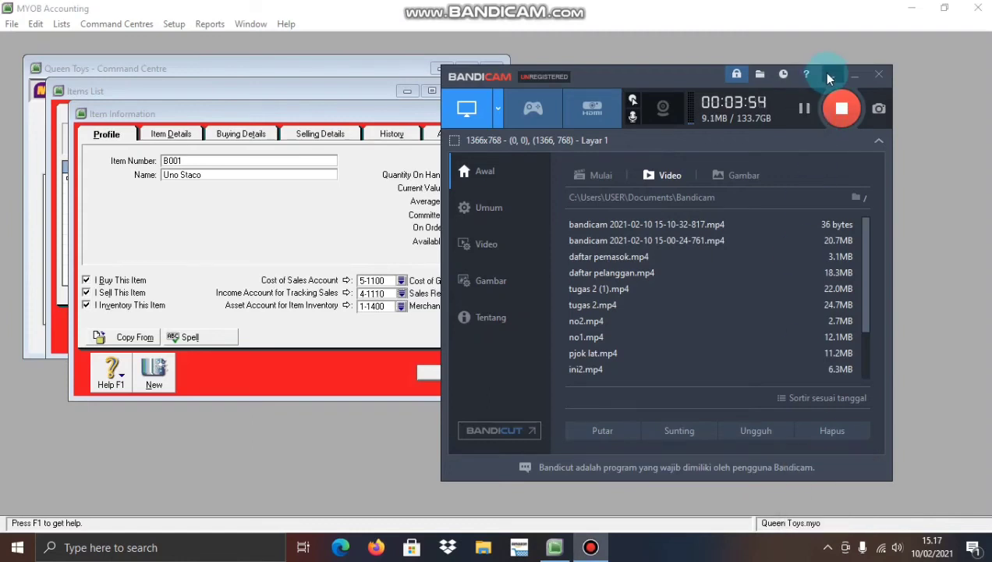
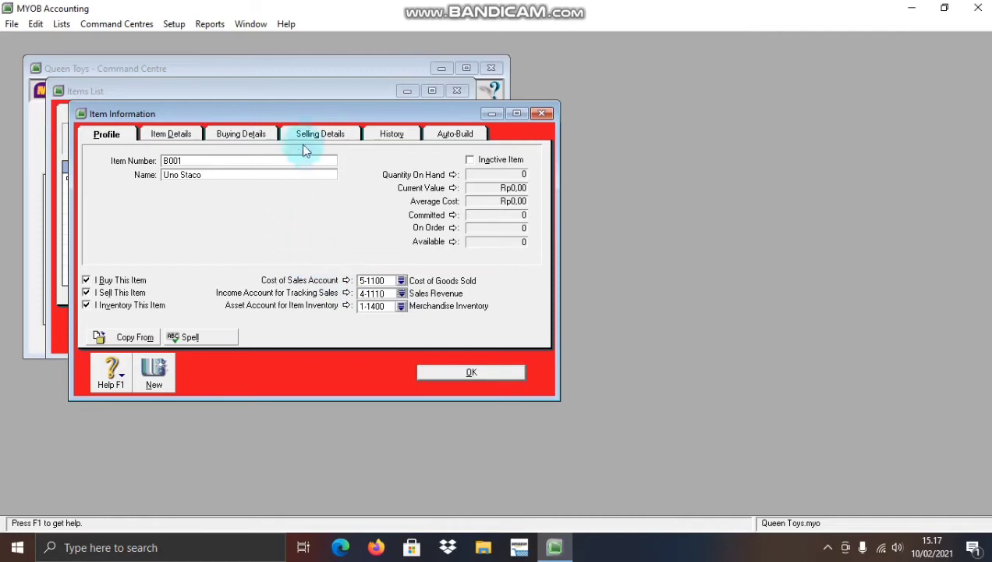
# Step: Set the buying unit of measure for Uno Staco to "unit"
pyautogui.click(262, 137)
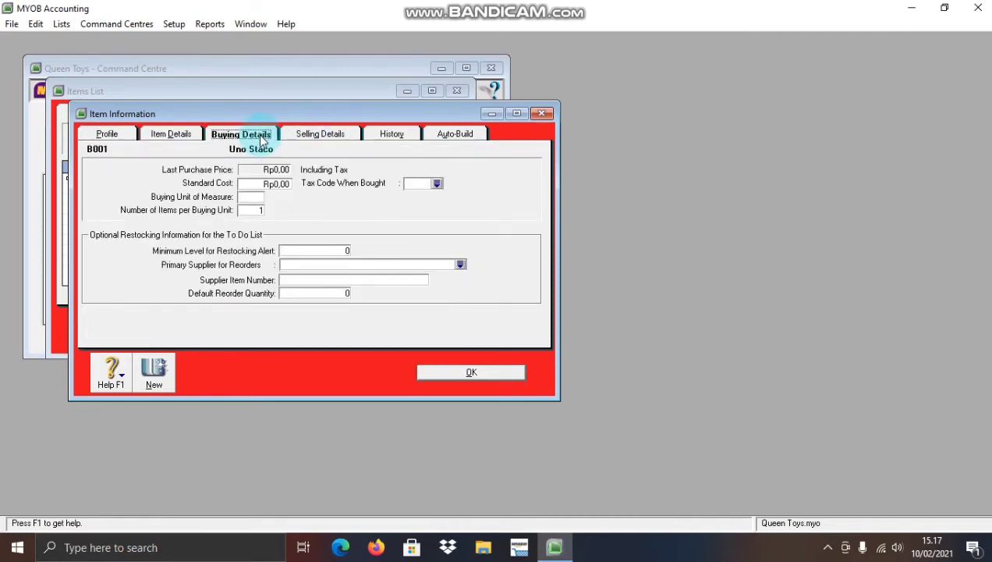
pyautogui.click(253, 197)
pyautogui.write('u')
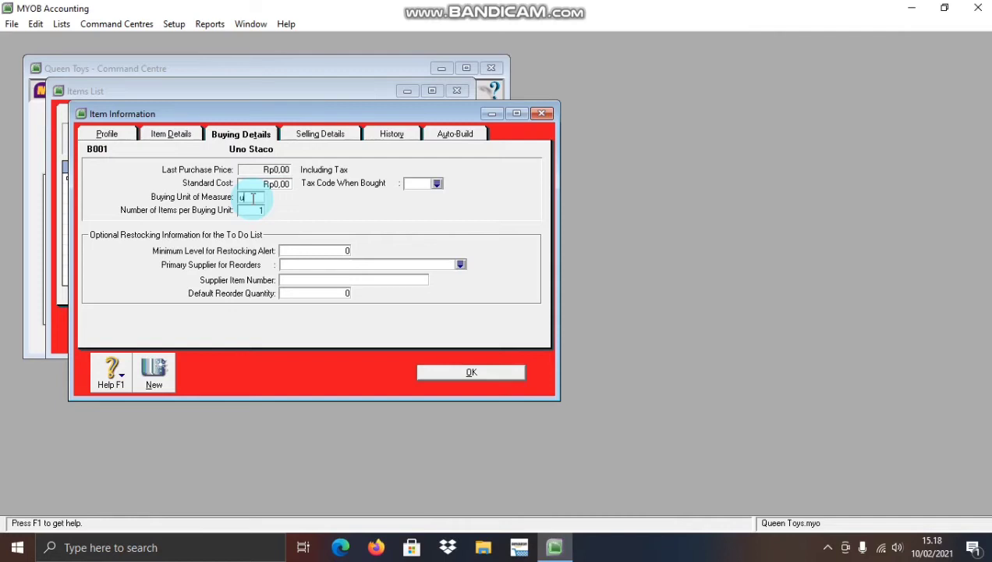
pyautogui.write('nit')
pyautogui.press('Tab')
pyautogui.press('Tab')
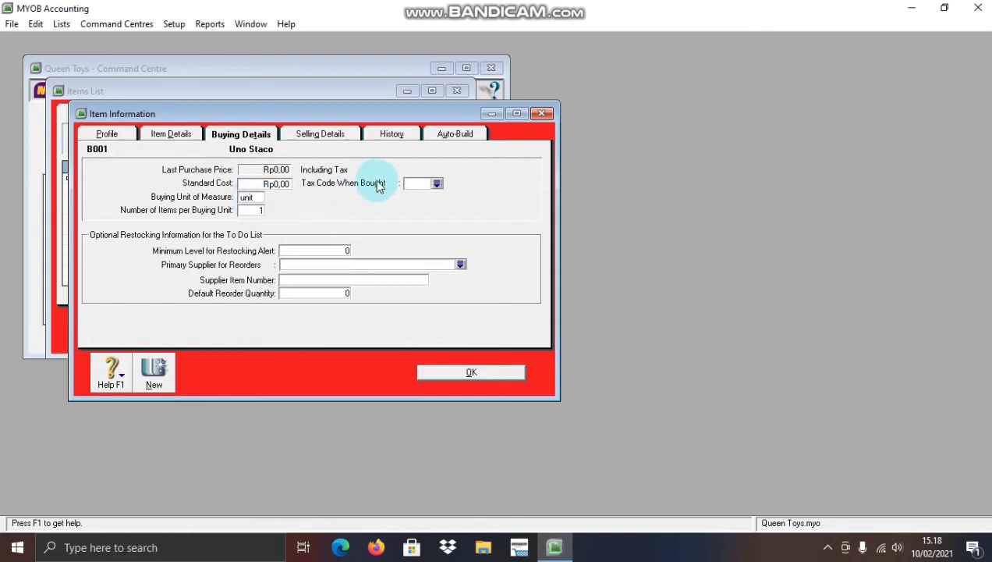
# Step: Assign PPN (Pajak Pertambahan Nilai) as Uno Staco's tax code when bought
pyautogui.click(437, 186)
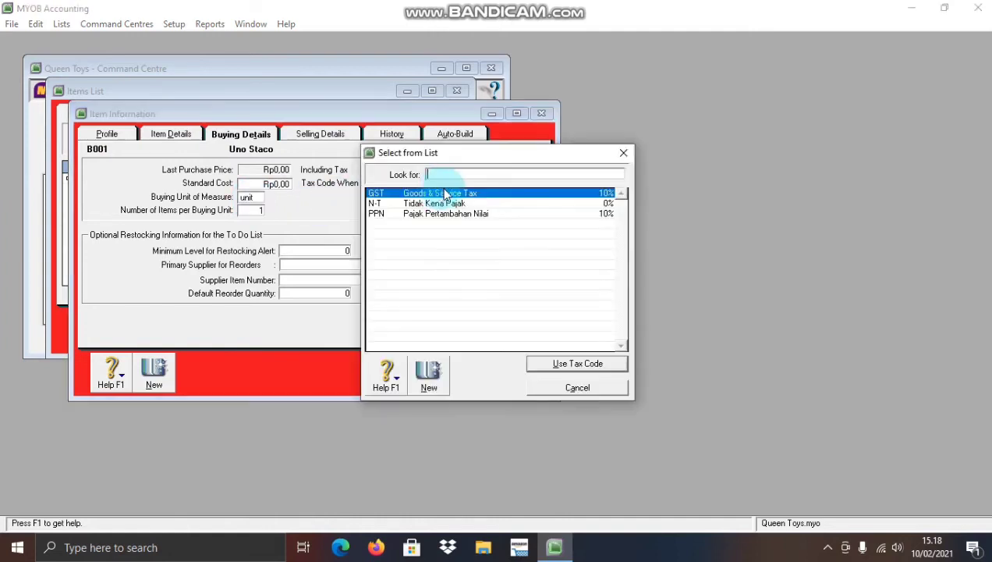
pyautogui.click(463, 217)
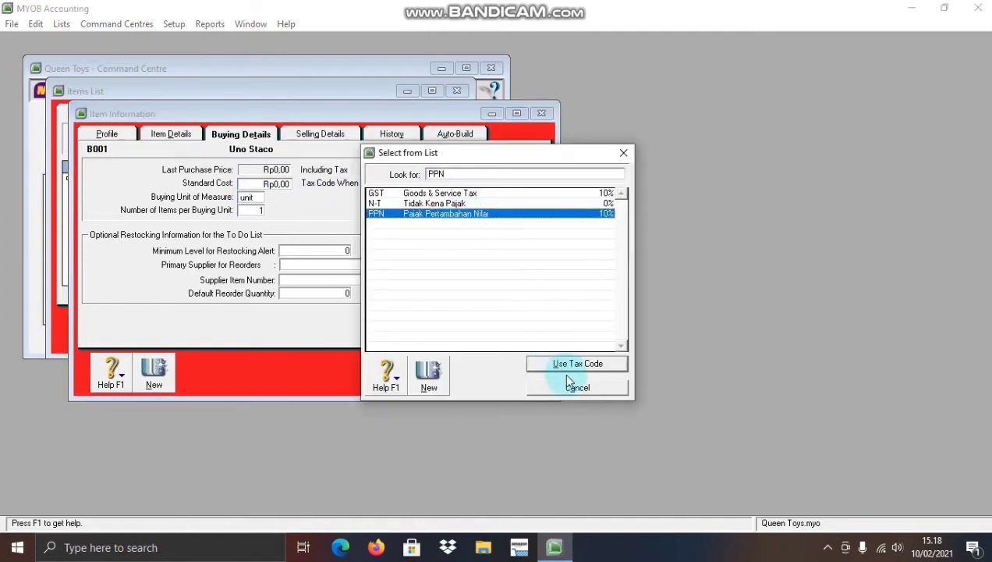
pyautogui.click(565, 364)
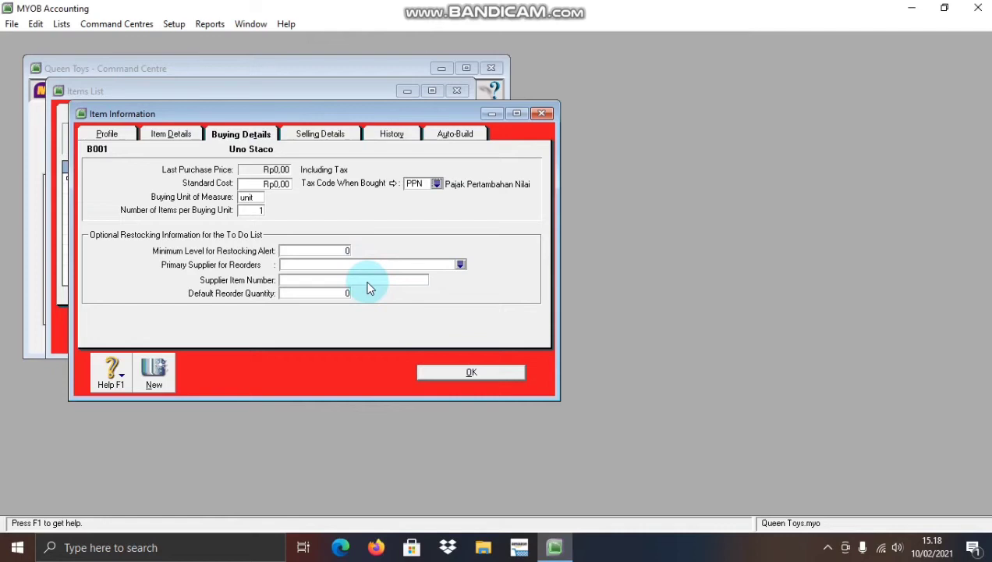
# Step: Set the selling unit of measure for Uno Staco to "unit"
pyautogui.click(306, 138)
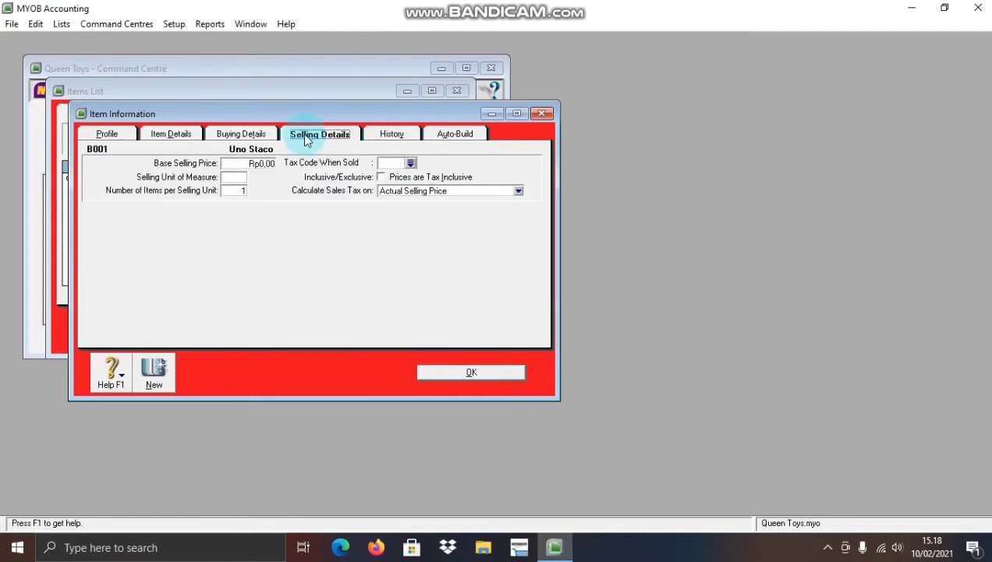
pyautogui.click(237, 178)
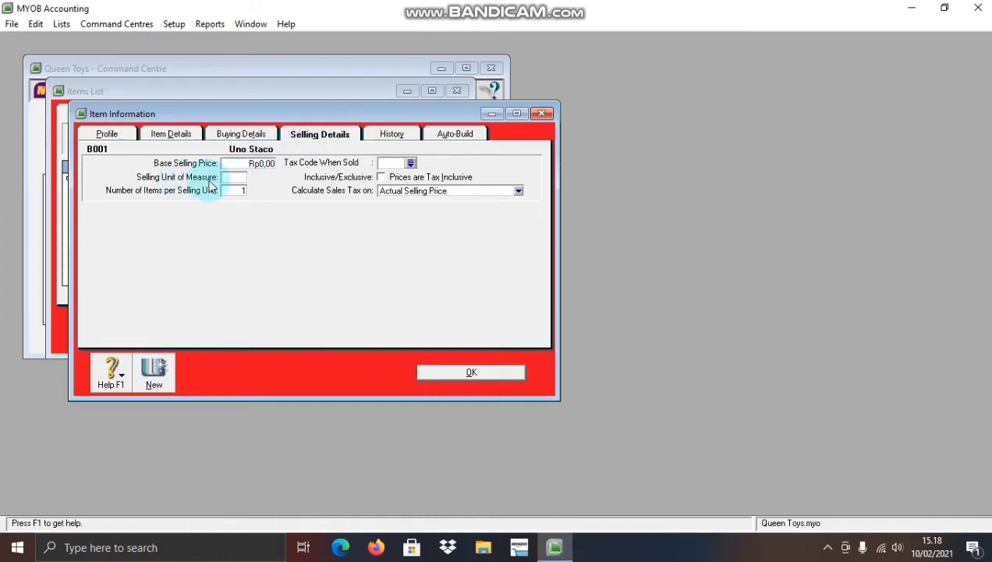
pyautogui.write('unit')
pyautogui.press('Tab')
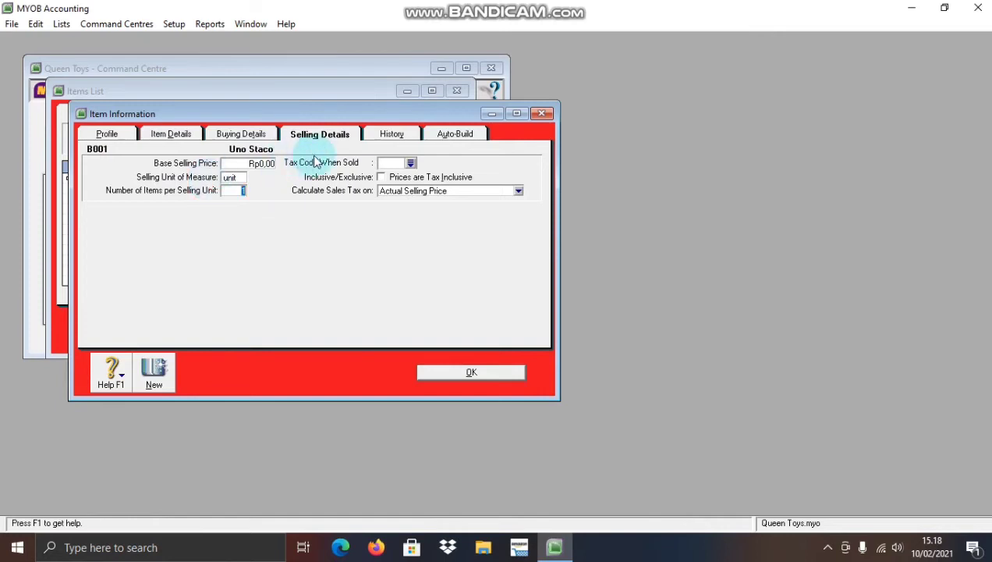
# Step: Assign PPN as Uno Staco's tax code when sold and save the item, dismissing the spelling check
pyautogui.click(413, 162)
pyautogui.click(452, 213)
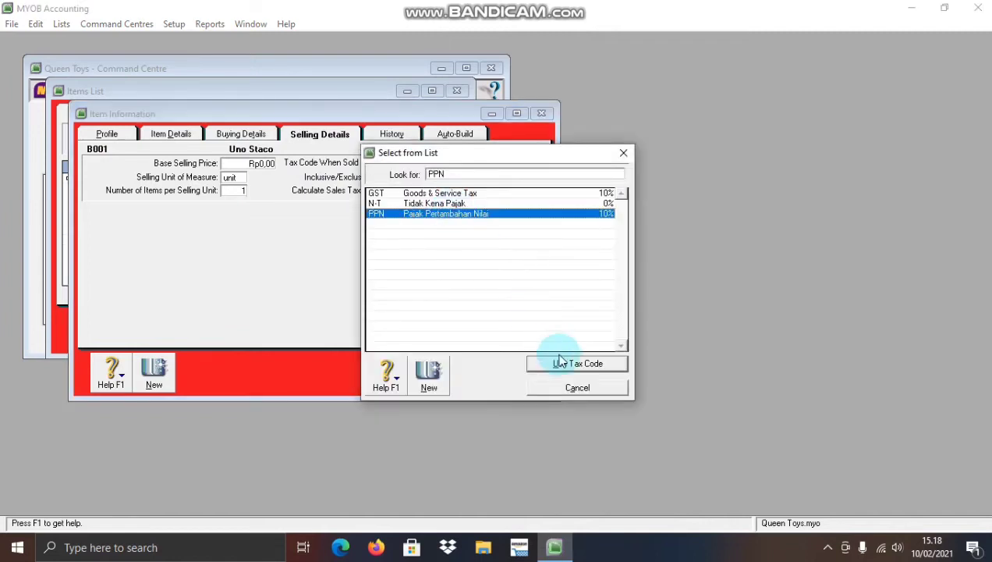
pyautogui.click(560, 361)
pyautogui.click(408, 168)
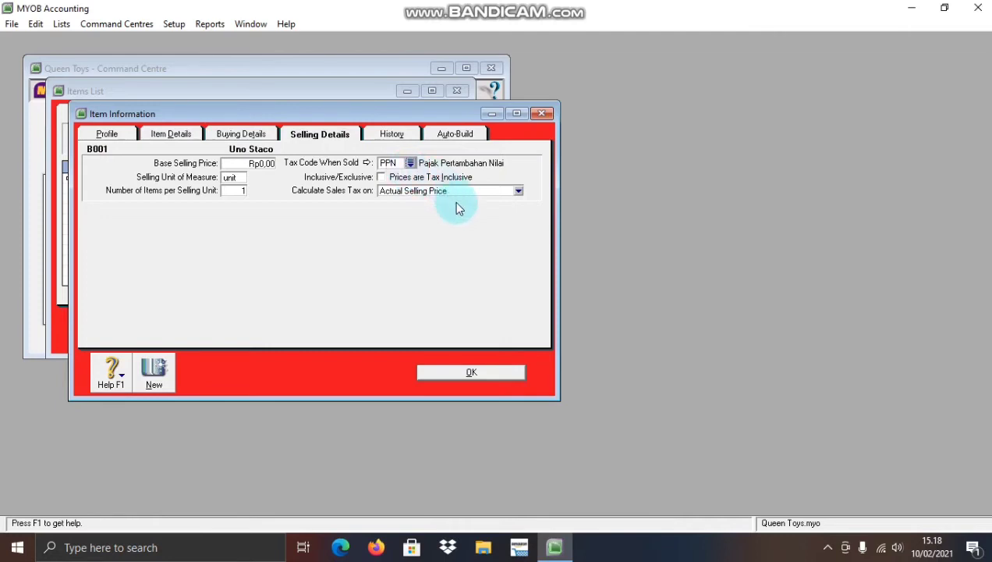
pyautogui.click(461, 373)
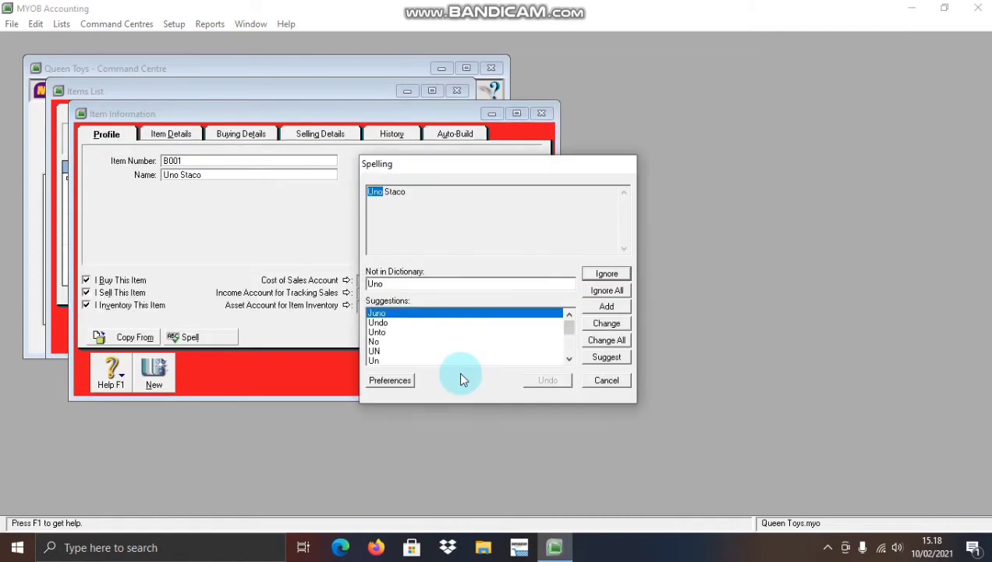
pyautogui.click(607, 380)
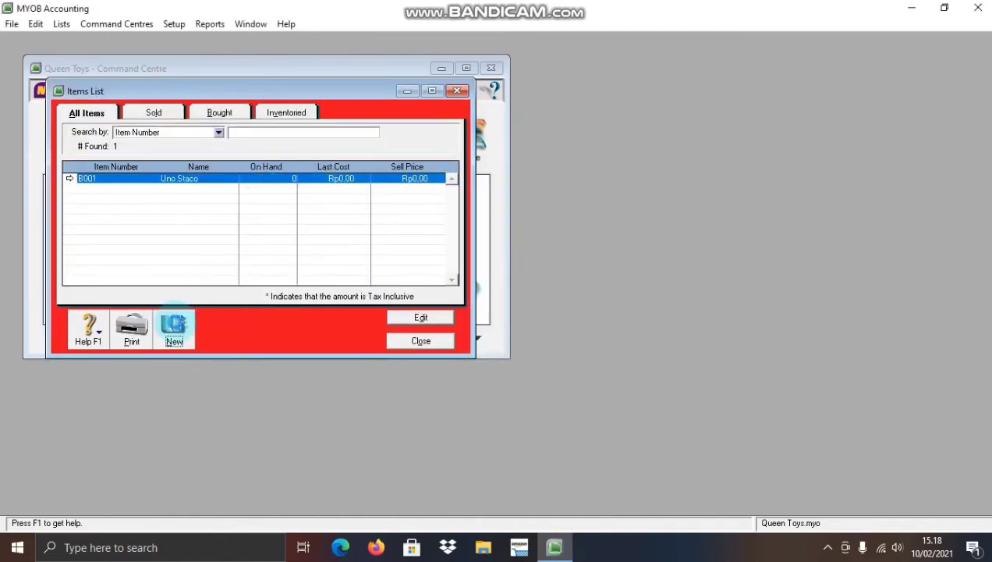
# Step: Create a new item with number B002 and the name "Monopoli"
pyautogui.click(174, 329)
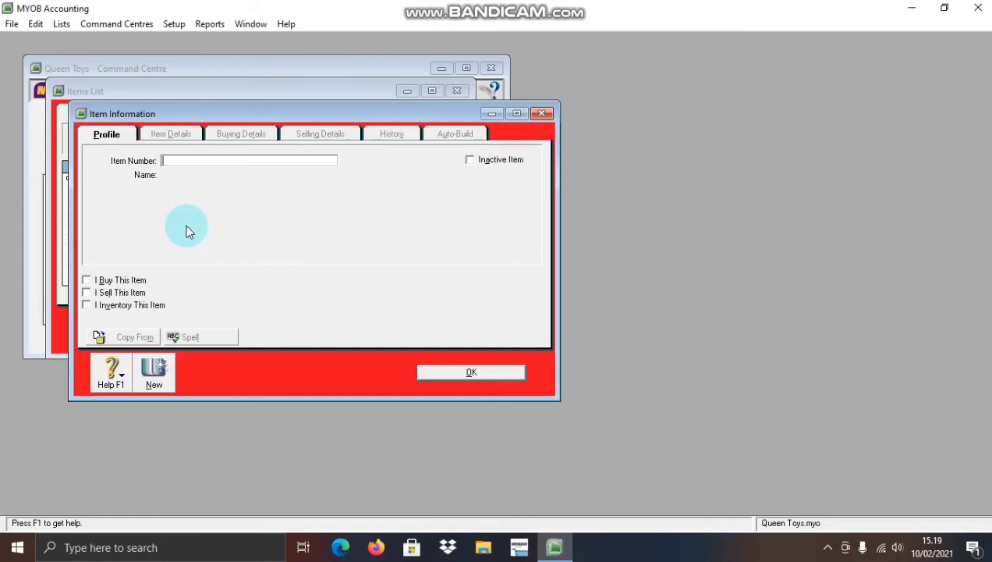
pyautogui.press('capslock')
pyautogui.write('B002')
pyautogui.press('Tab')
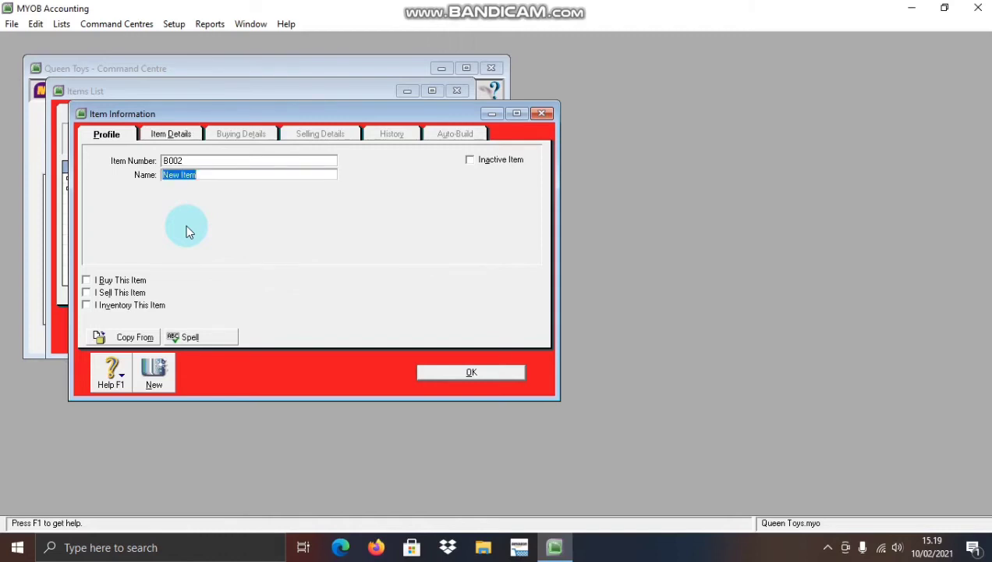
pyautogui.write('M')
pyautogui.press('capslock')
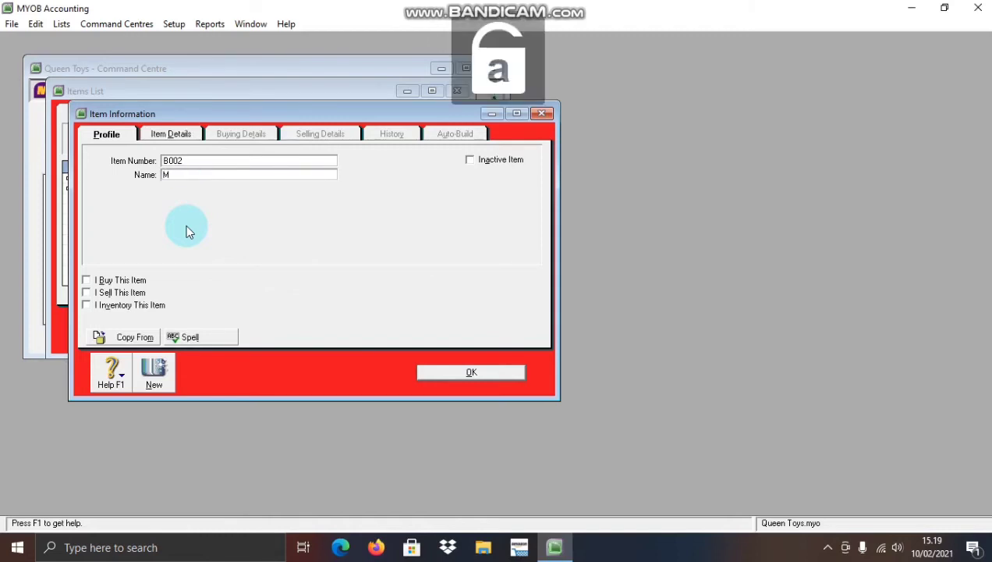
pyautogui.write('onopoli')
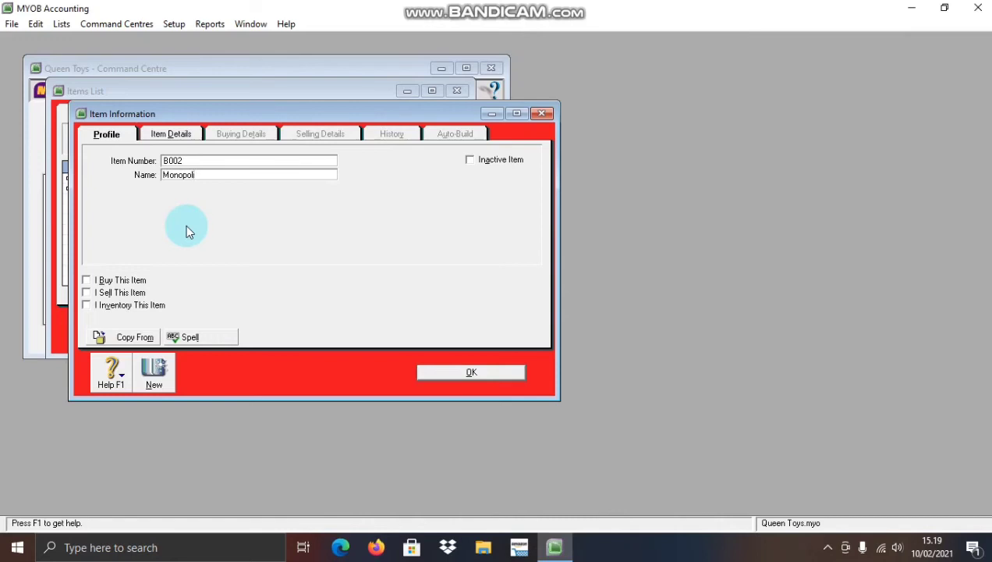
# Step: Mark the Monopoli item as bought, sold and inventoried
pyautogui.click(98, 281)
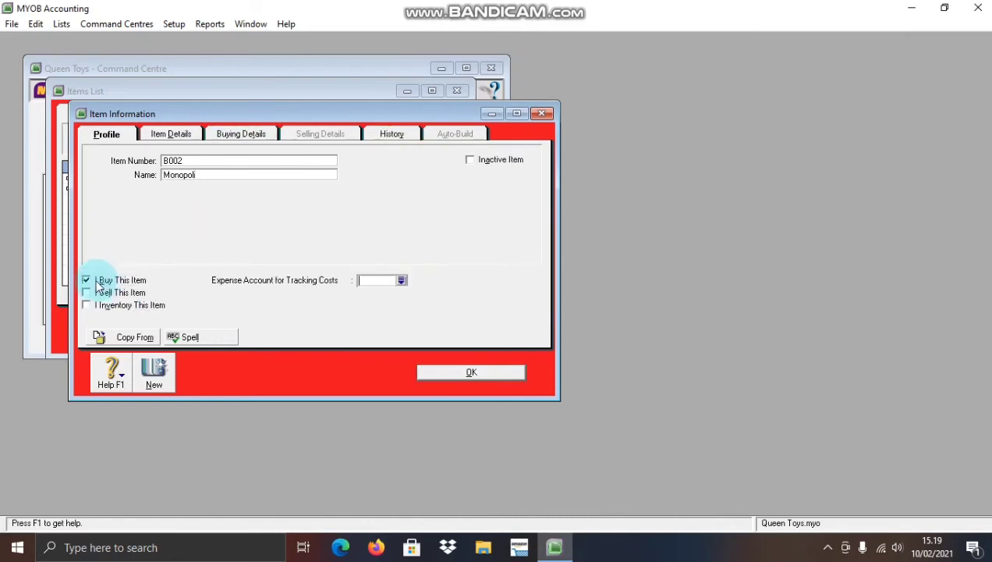
pyautogui.click(94, 294)
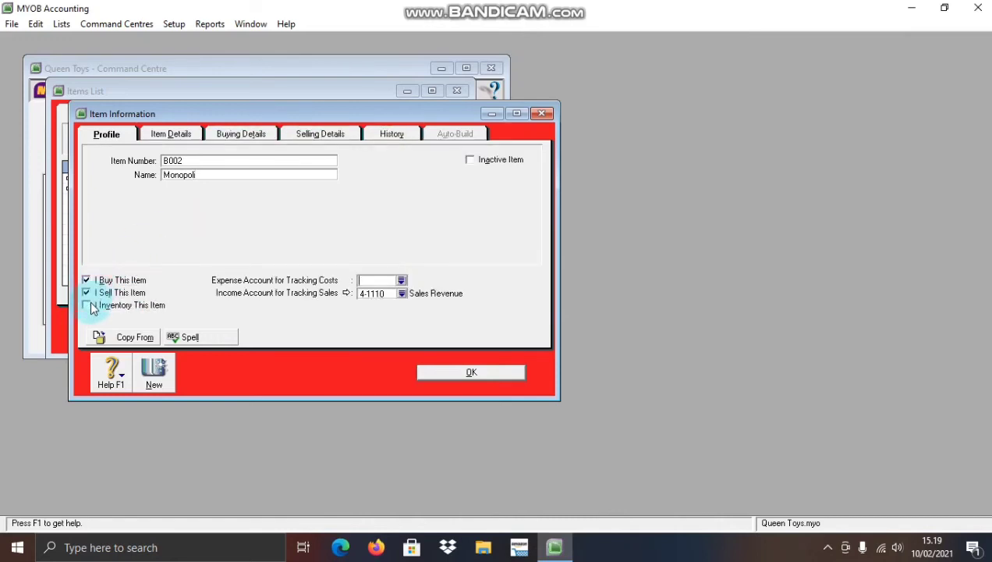
pyautogui.click(87, 306)
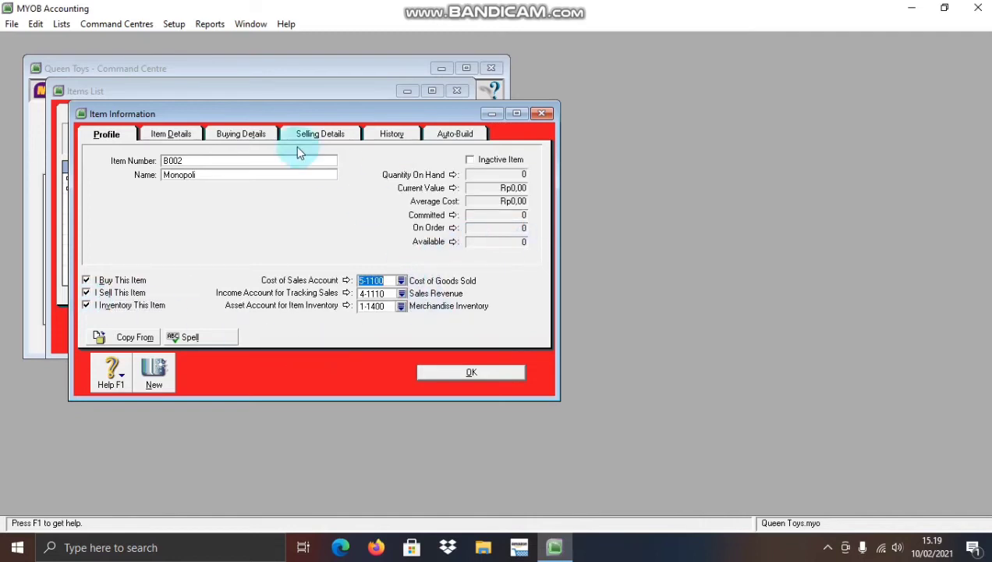
# Step: Check Monopoli's buying and selling details and save the item, dismissing the spelling check
pyautogui.click(227, 136)
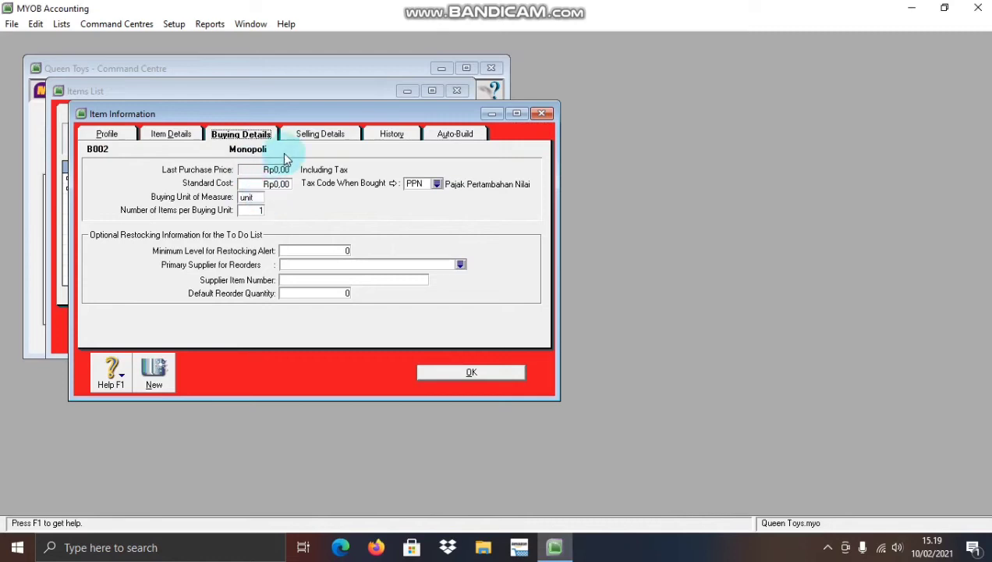
pyautogui.click(309, 136)
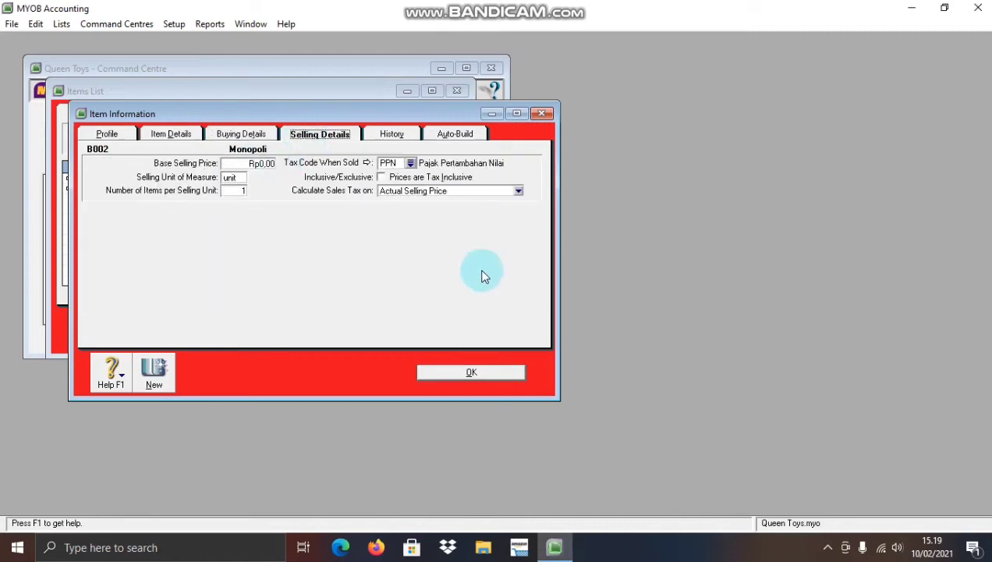
pyautogui.click(472, 372)
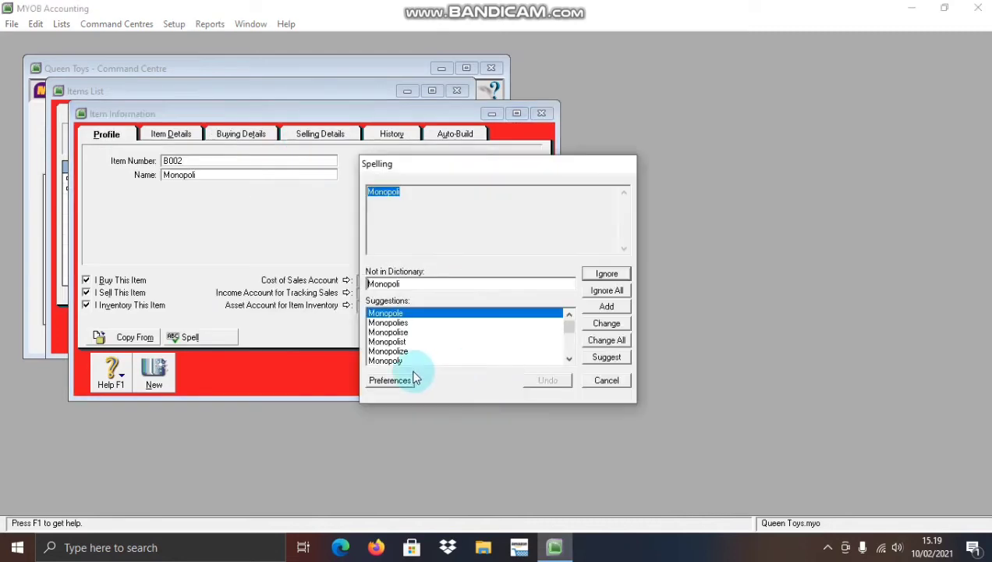
pyautogui.click(604, 380)
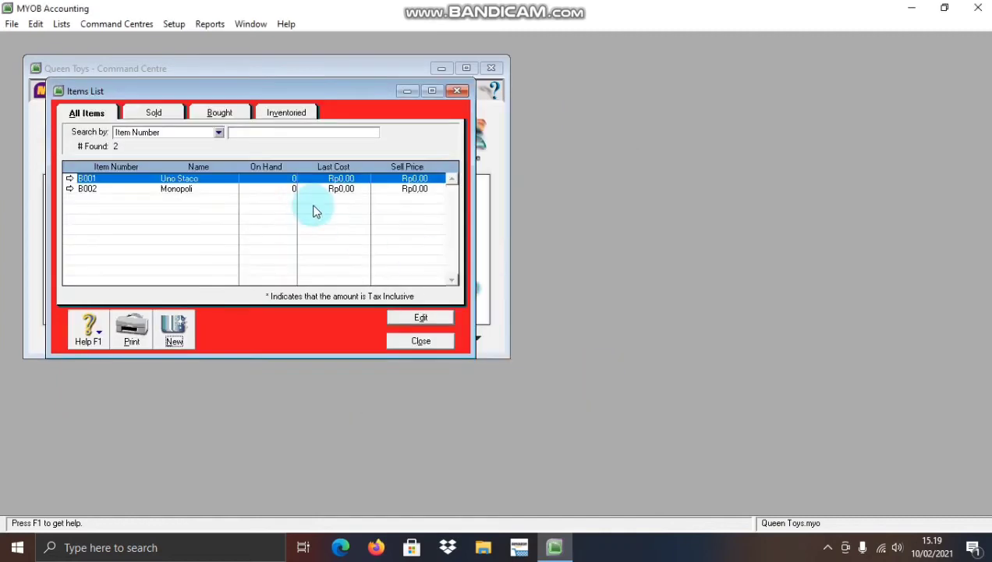
# Step: Create a new item with number B003 and the name "Scrabble"
pyautogui.click(173, 330)
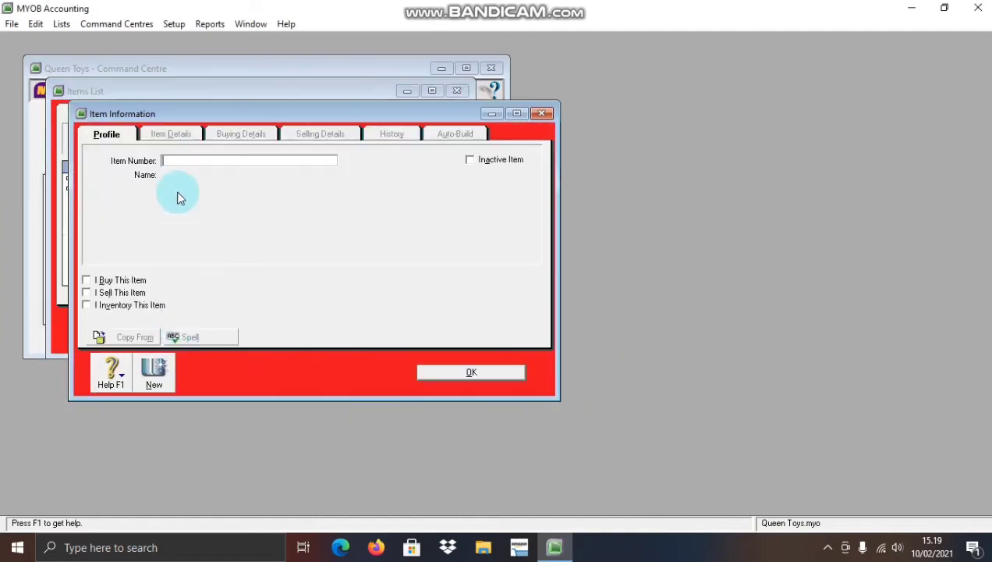
pyautogui.press('capslock')
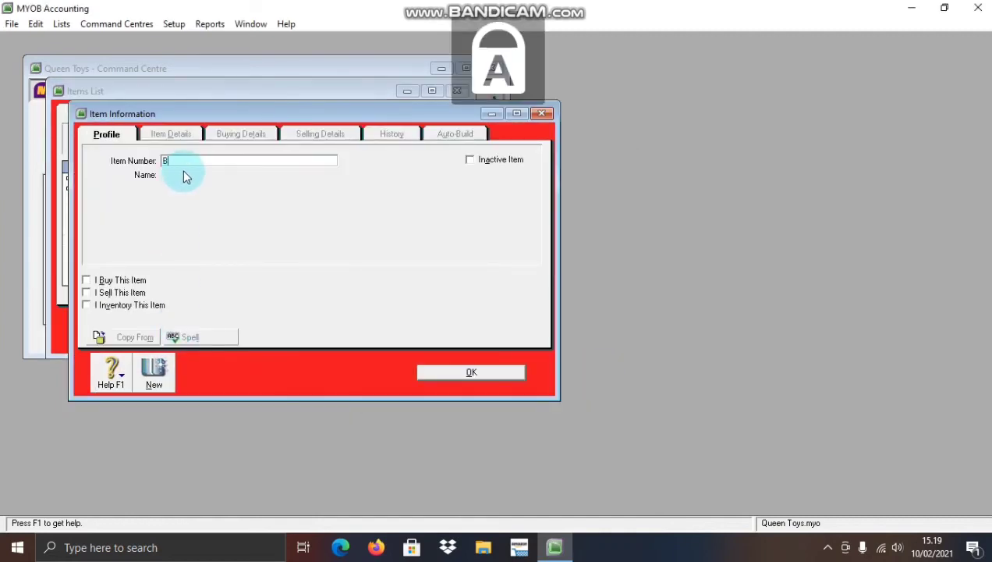
pyautogui.write('B')
pyautogui.press('capslock')
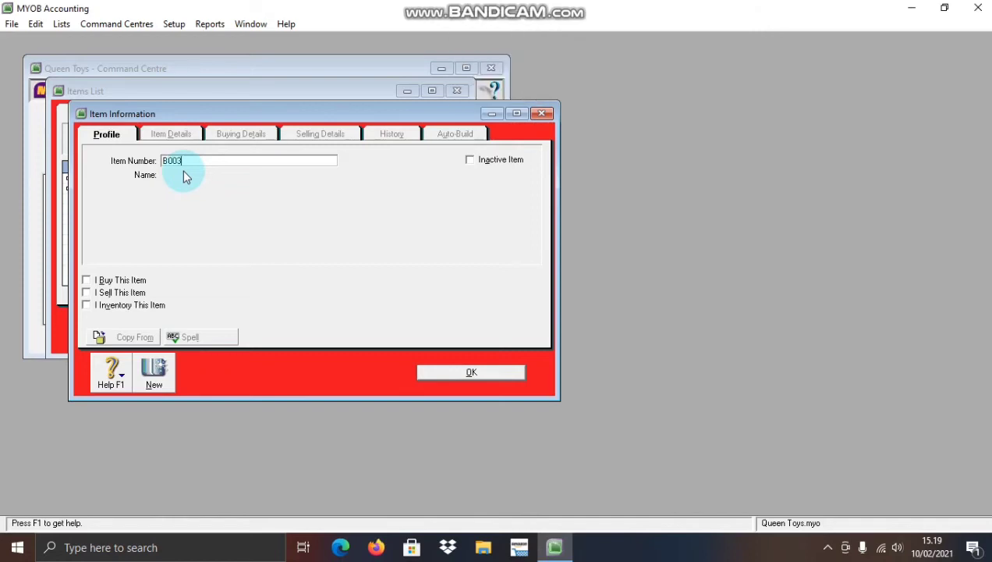
pyautogui.press('Tab')
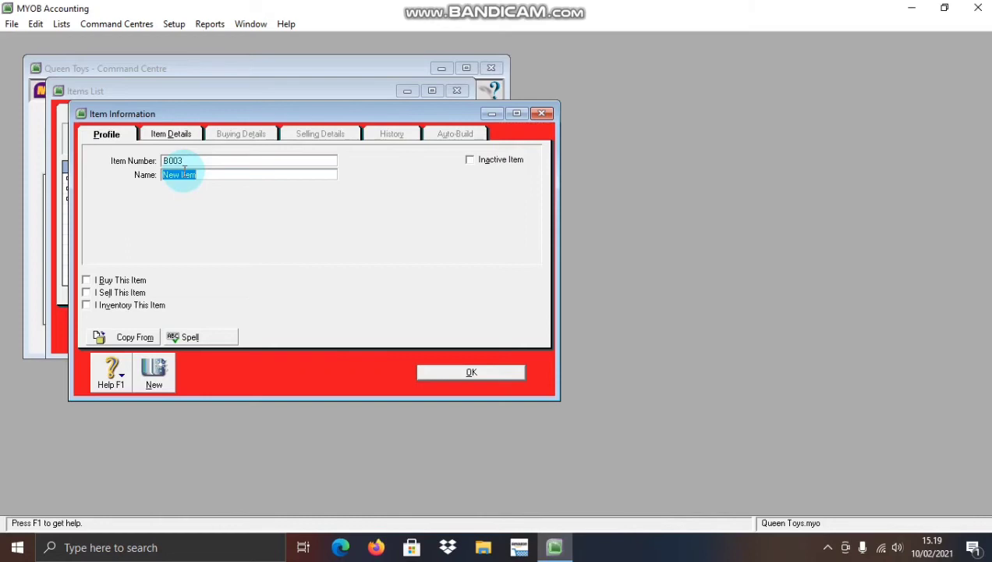
pyautogui.press('capslock')
pyautogui.write('S')
pyautogui.press('capslock')
pyautogui.write('cra')
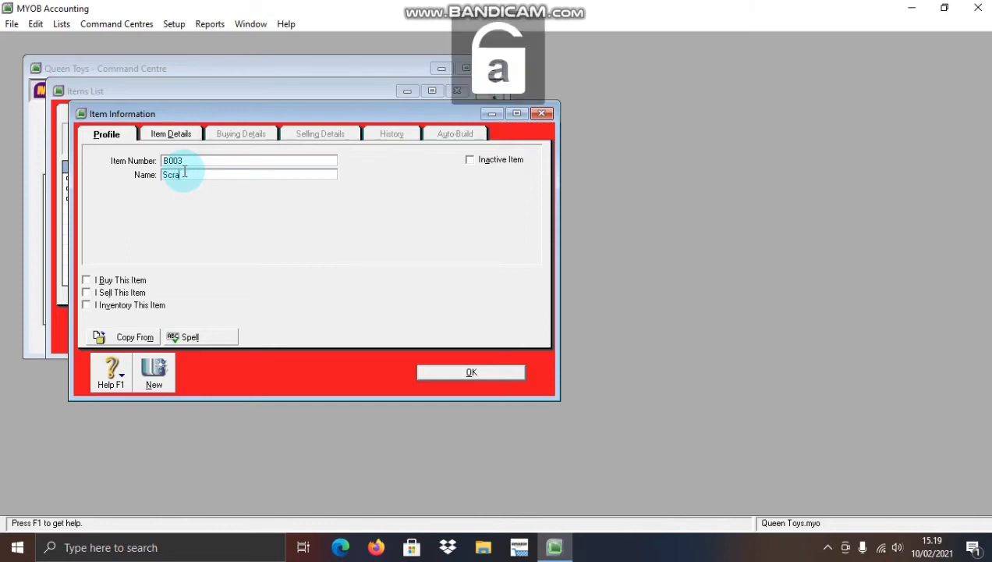
pyautogui.write('bble')
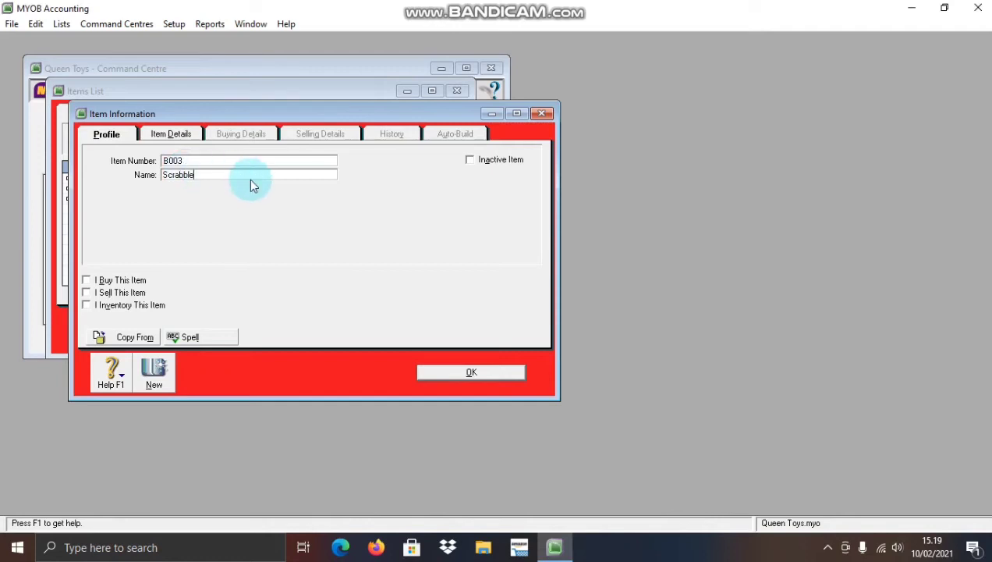
# Step: Mark the Scrabble item as bought, sold and inventoried
pyautogui.click(86, 280)
pyautogui.click(87, 290)
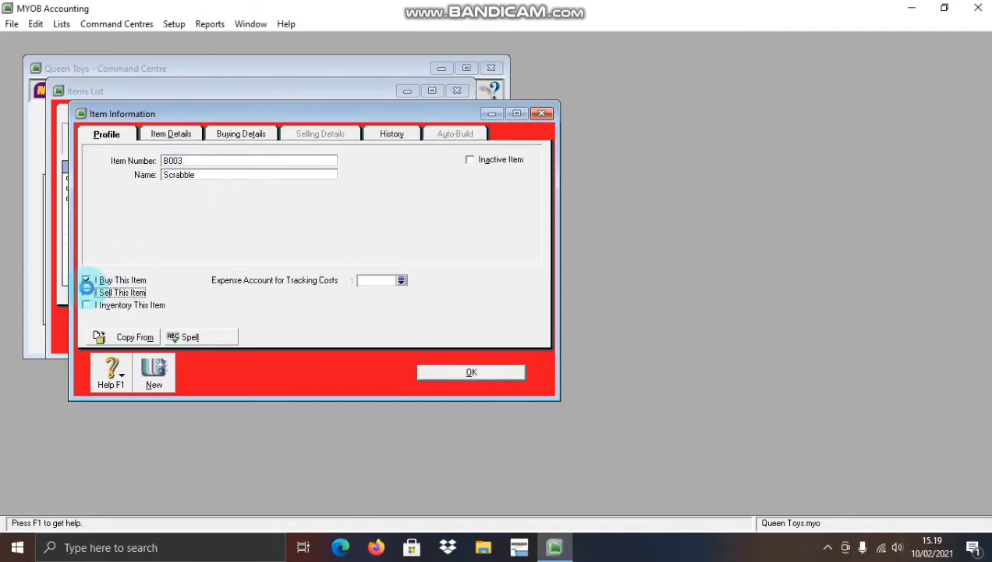
pyautogui.click(86, 305)
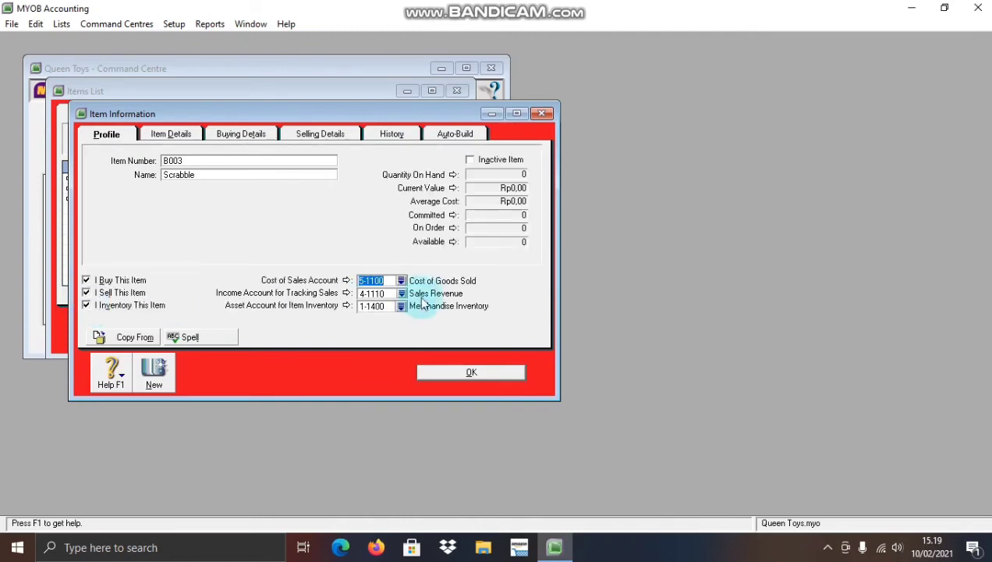
# Step: Check Scrabble's buying and selling details and save the item
pyautogui.click(252, 131)
pyautogui.click(297, 134)
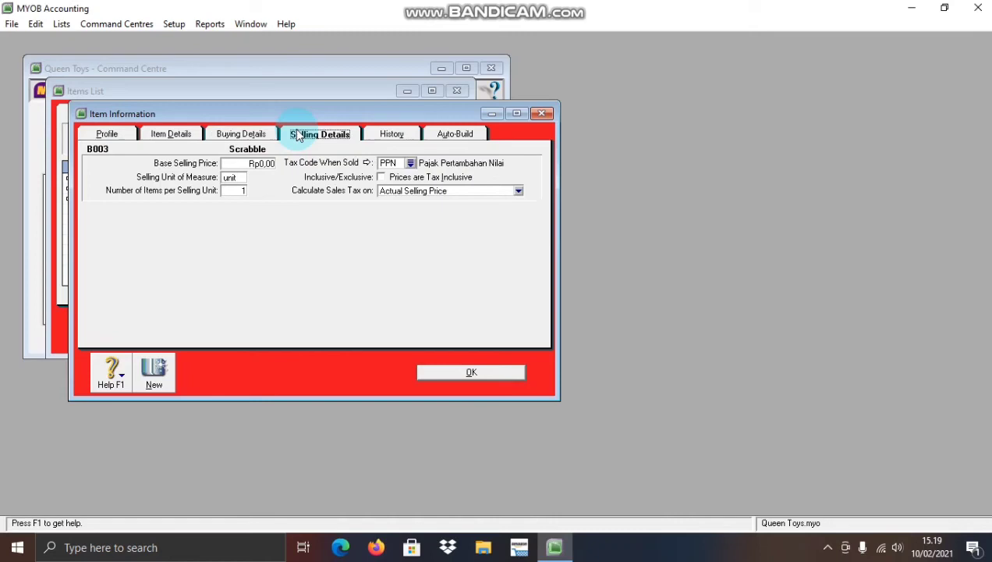
pyautogui.click(499, 373)
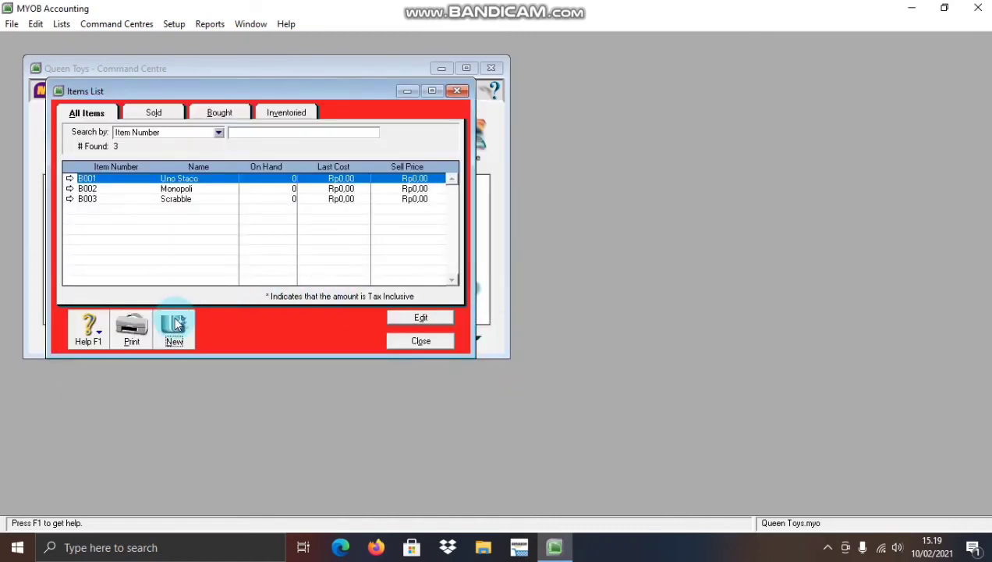
# Step: Create a new item with number B004 and the name "Play-Doh"
pyautogui.click(175, 325)
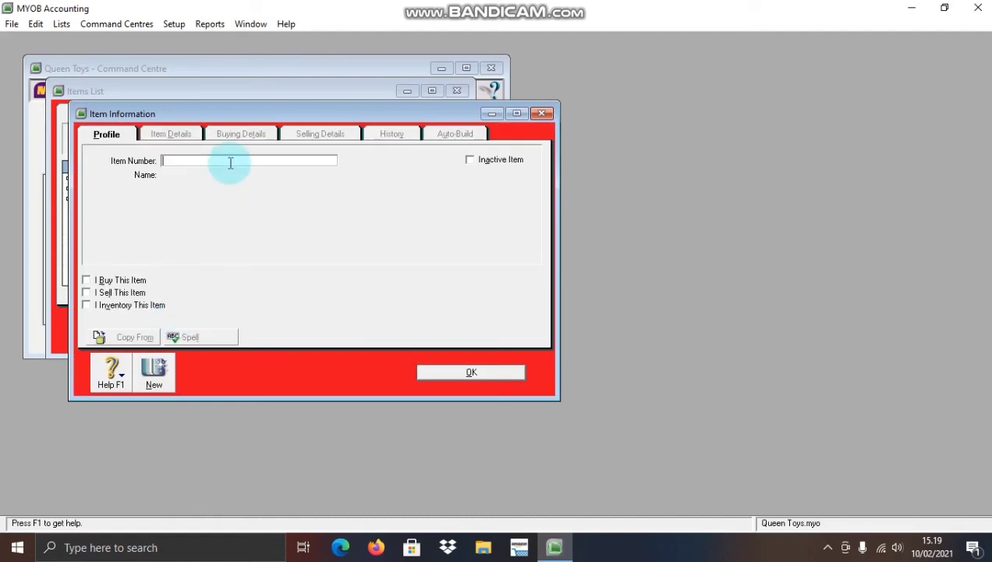
pyautogui.press('capslock')
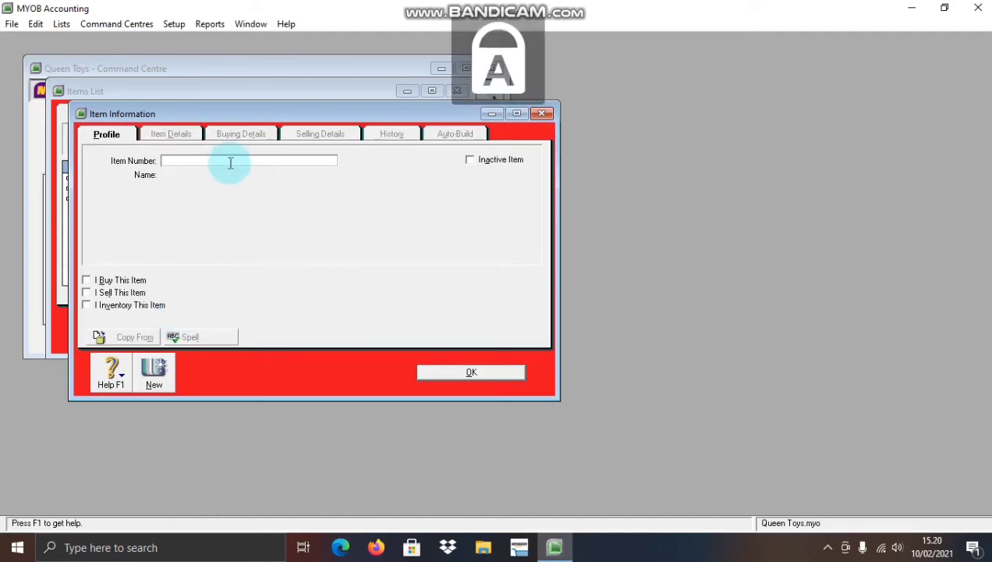
pyautogui.write('B004')
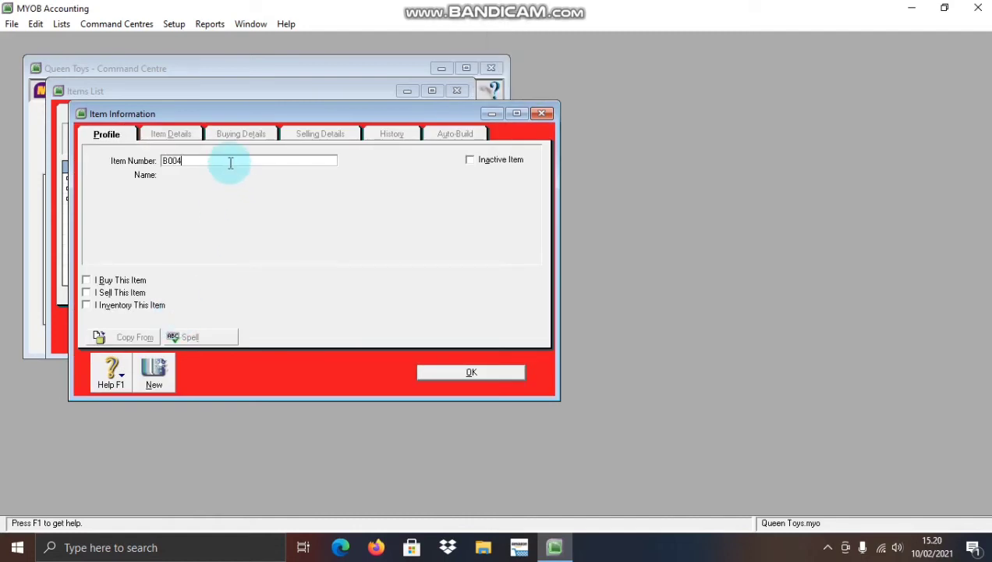
pyautogui.press('Tab')
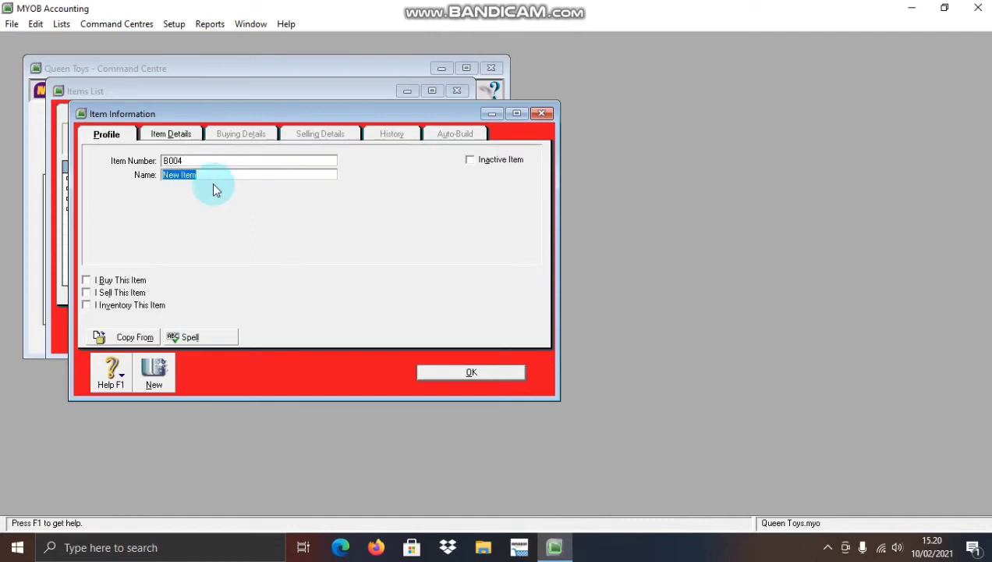
pyautogui.write('P')
pyautogui.press('capslock')
pyautogui.write('lay-')
pyautogui.press('capslock')
pyautogui.write('D')
pyautogui.press('capslock')
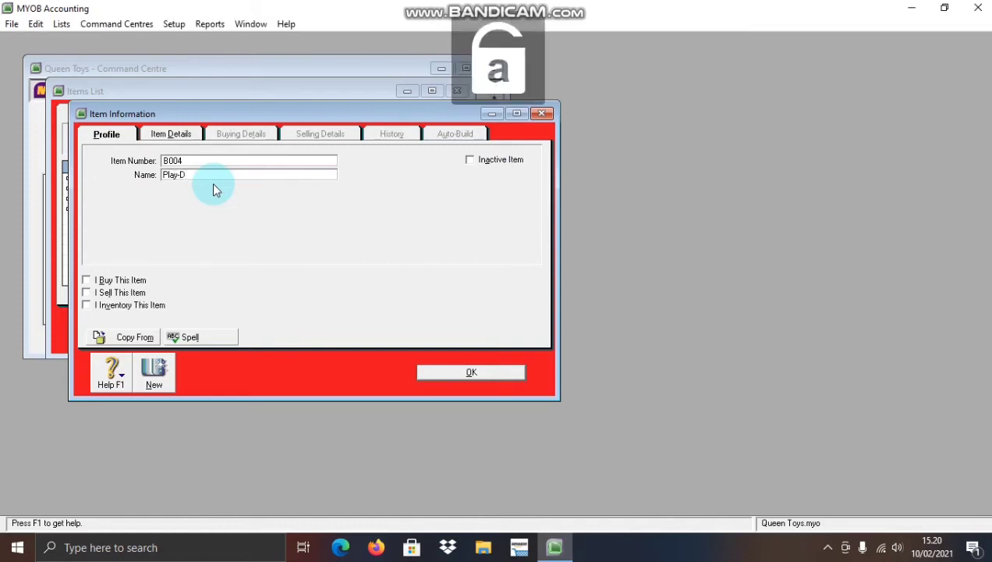
pyautogui.write('oh')
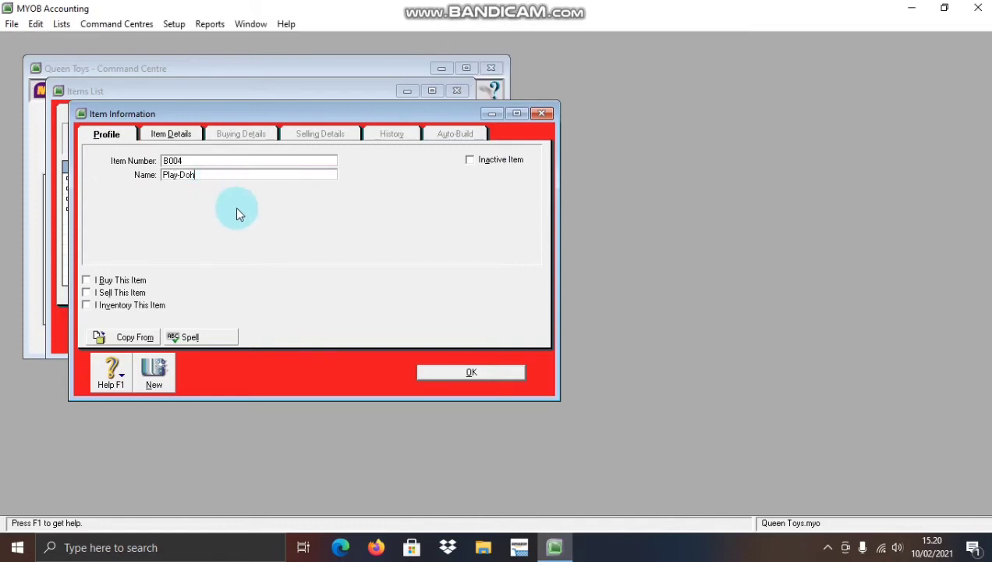
# Step: Mark the Play-Doh item as bought, sold and inventoried, and save it after checking its buying and selling details
pyautogui.click(87, 281)
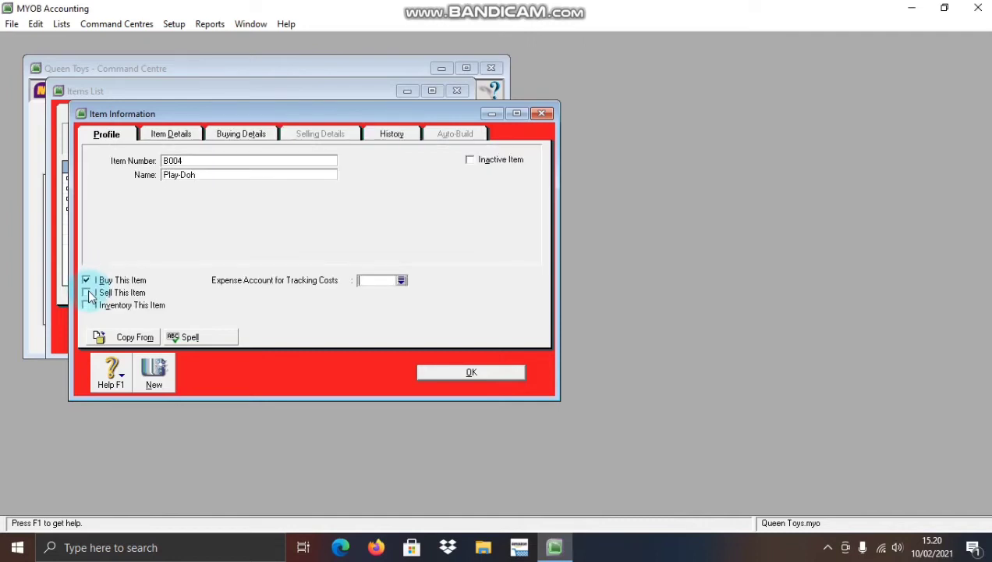
pyautogui.click(88, 293)
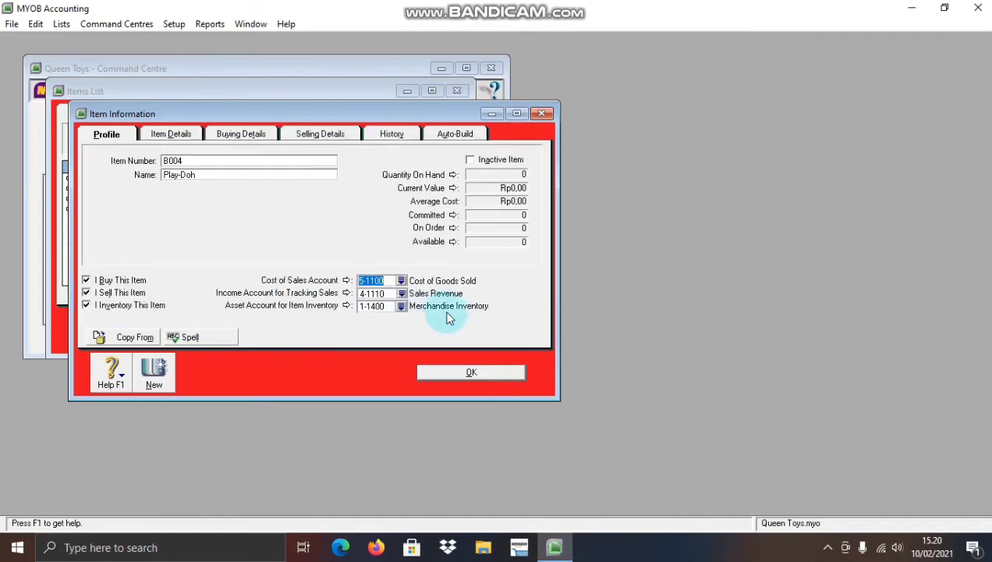
pyautogui.click(257, 133)
pyautogui.click(337, 139)
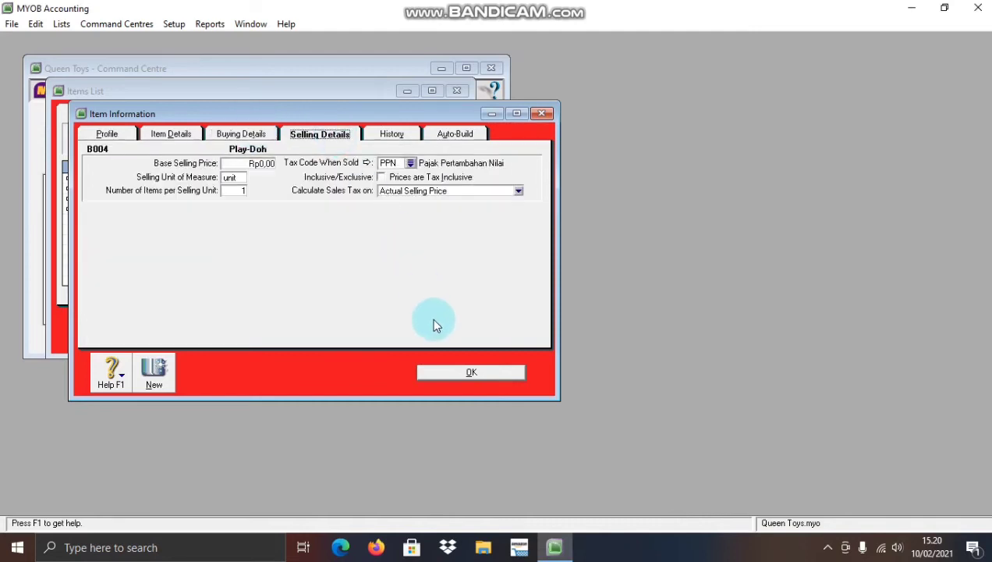
pyautogui.click(449, 375)
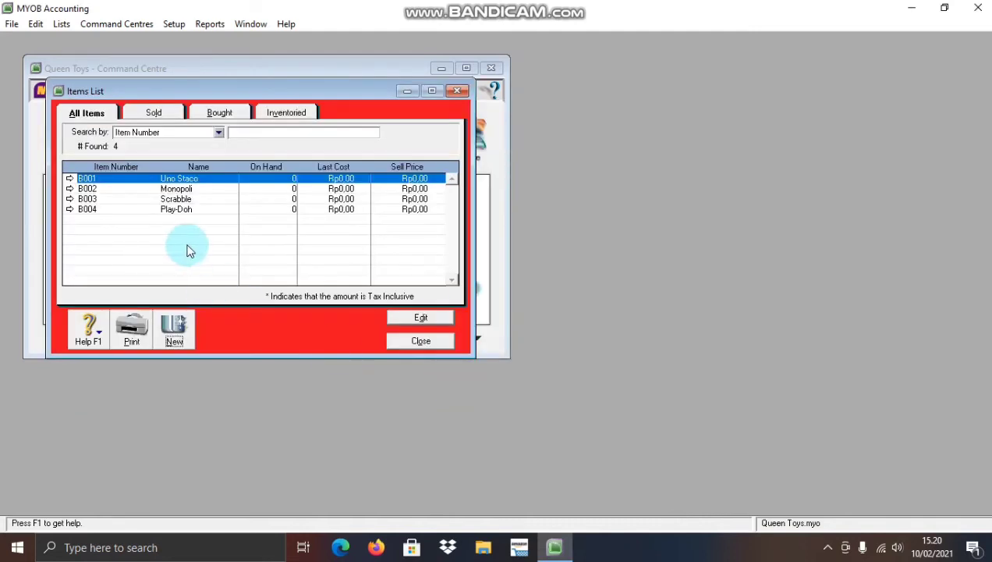
# Step: Create a new item with number B005 and the name "Lego"
pyautogui.click(170, 320)
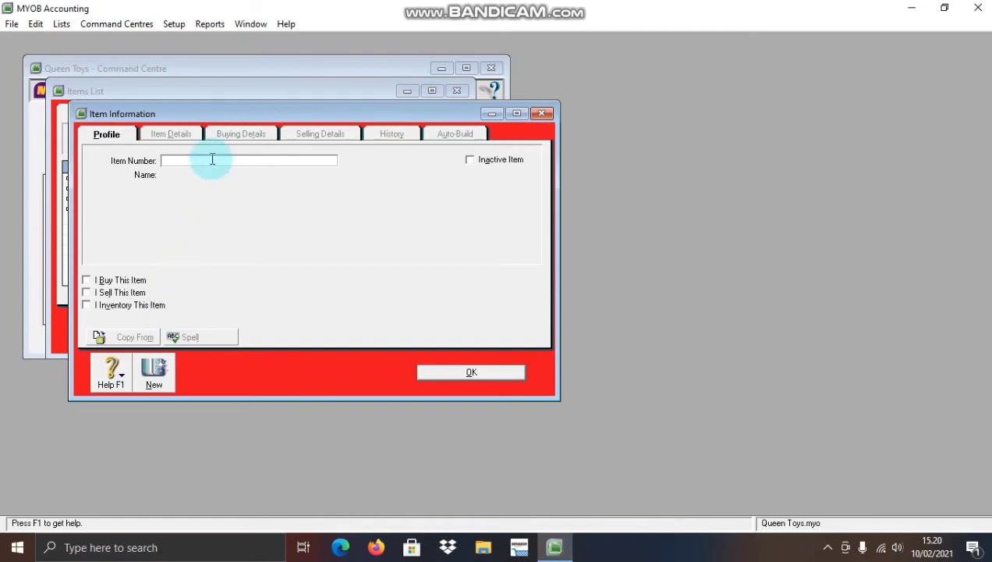
pyautogui.press('capslock')
pyautogui.write('B005')
pyautogui.press('Tab')
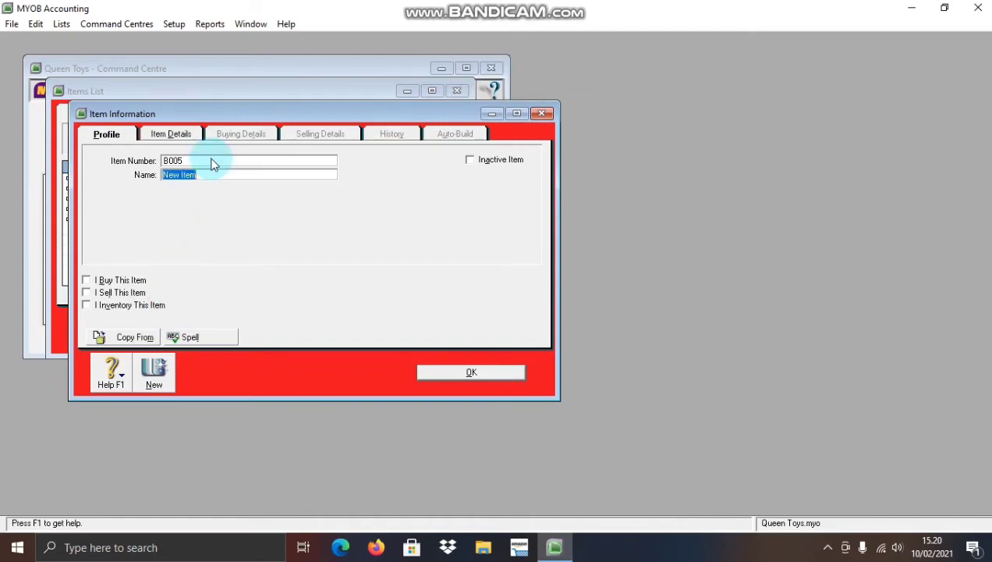
pyautogui.write('L')
pyautogui.press('capslock')
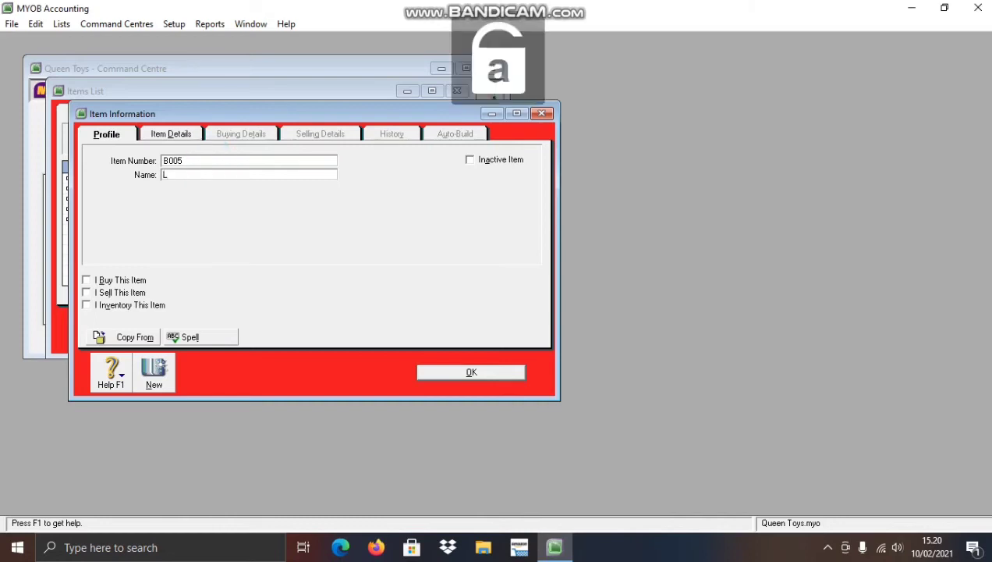
pyautogui.write('ego')
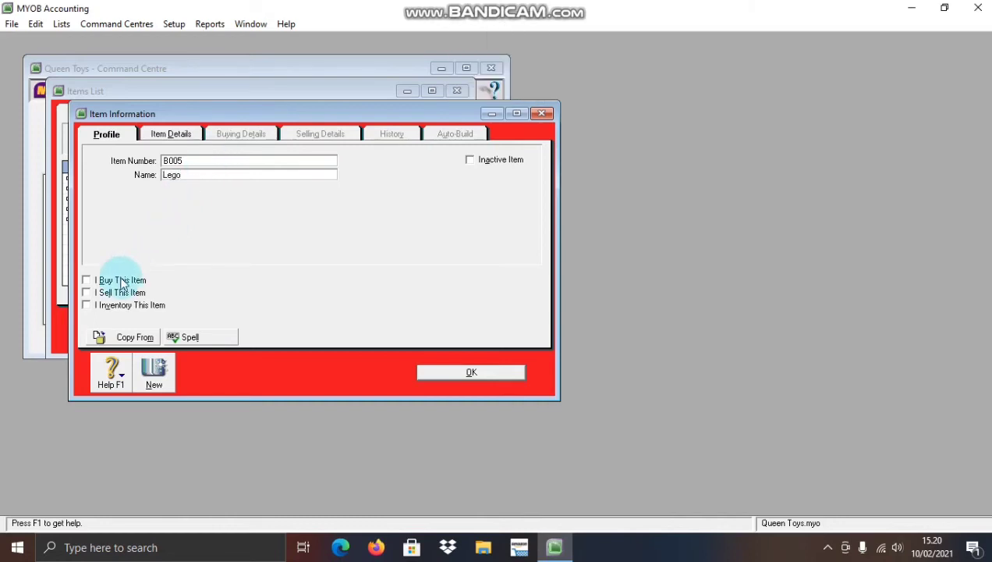
# Step: Mark the Lego item as bought, sold and inventoried, and save it
pyautogui.click(110, 280)
pyautogui.click(119, 293)
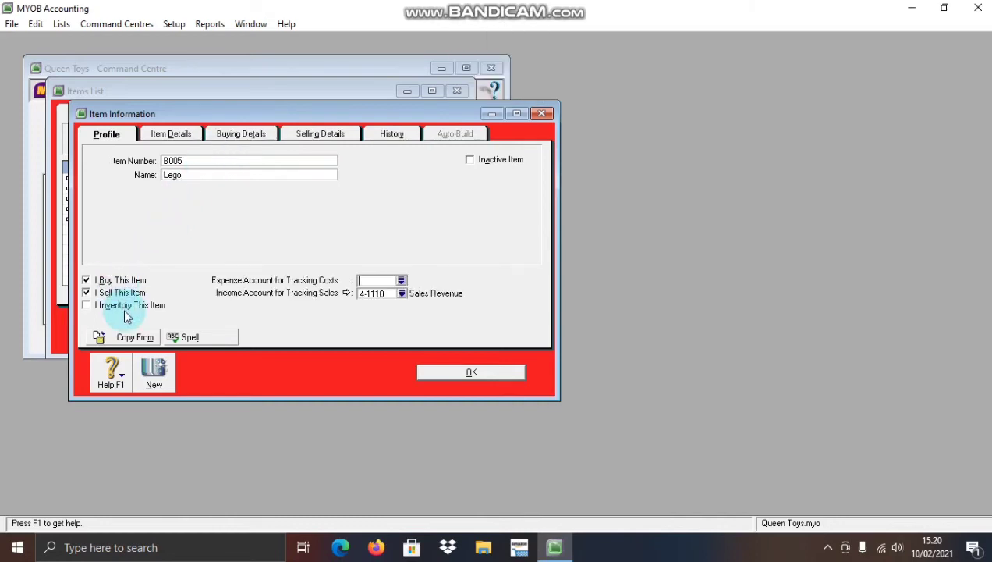
pyautogui.click(127, 309)
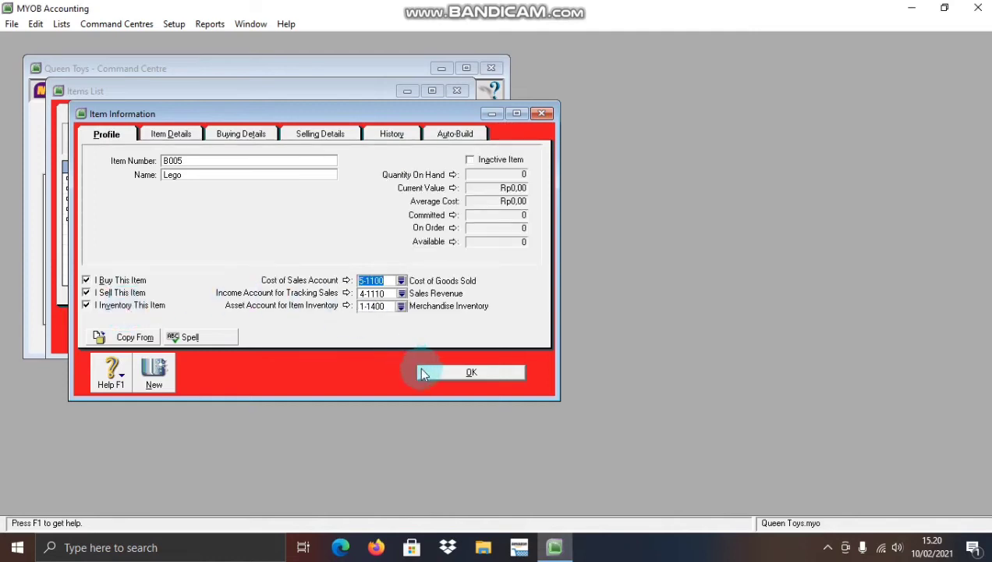
pyautogui.click(461, 379)
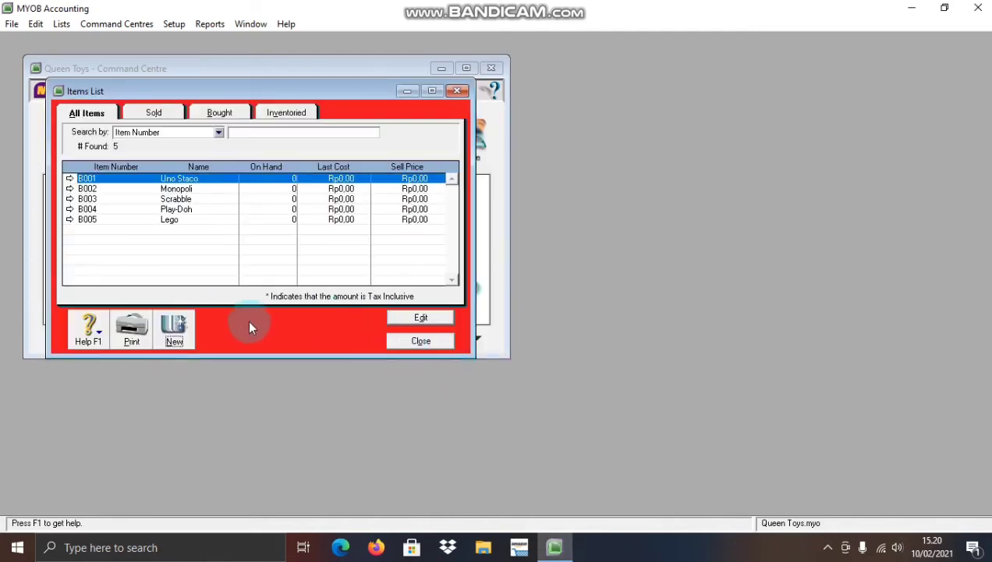
# Step: Create a new item with number B006 and the name "Yoyo"
pyautogui.click(177, 325)
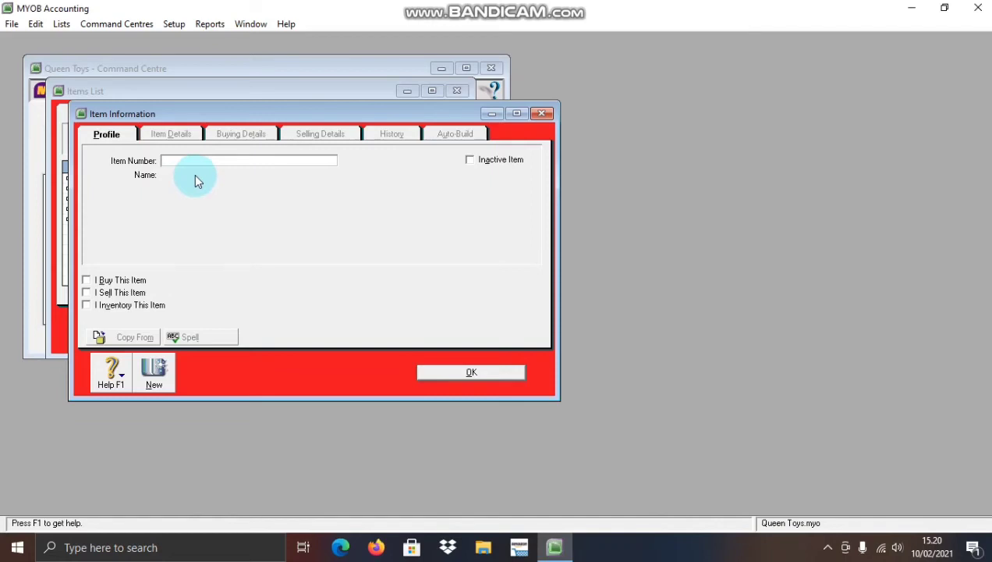
pyautogui.press('capslock')
pyautogui.write('B006')
pyautogui.press('Tab')
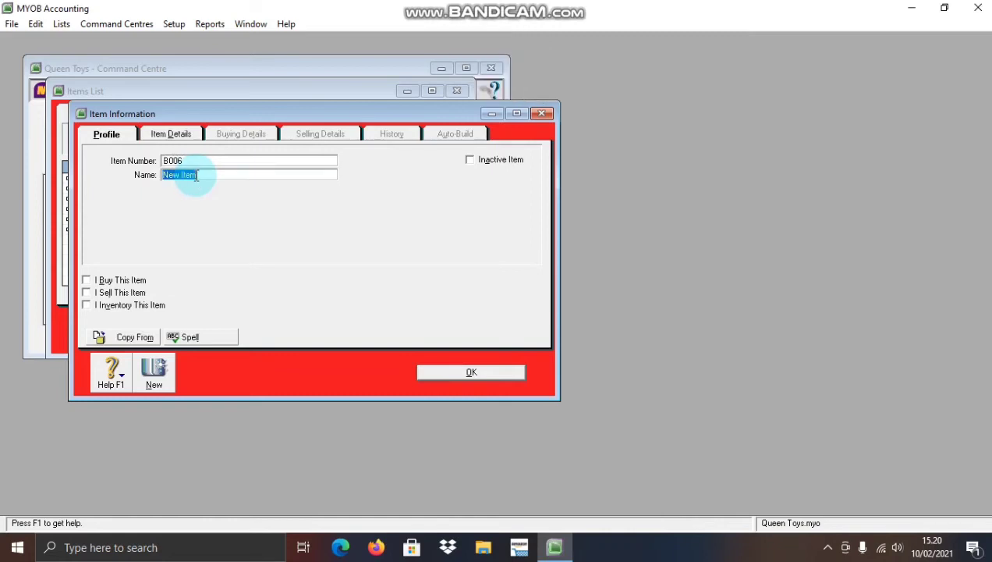
pyautogui.write('Y')
pyautogui.press('capslock')
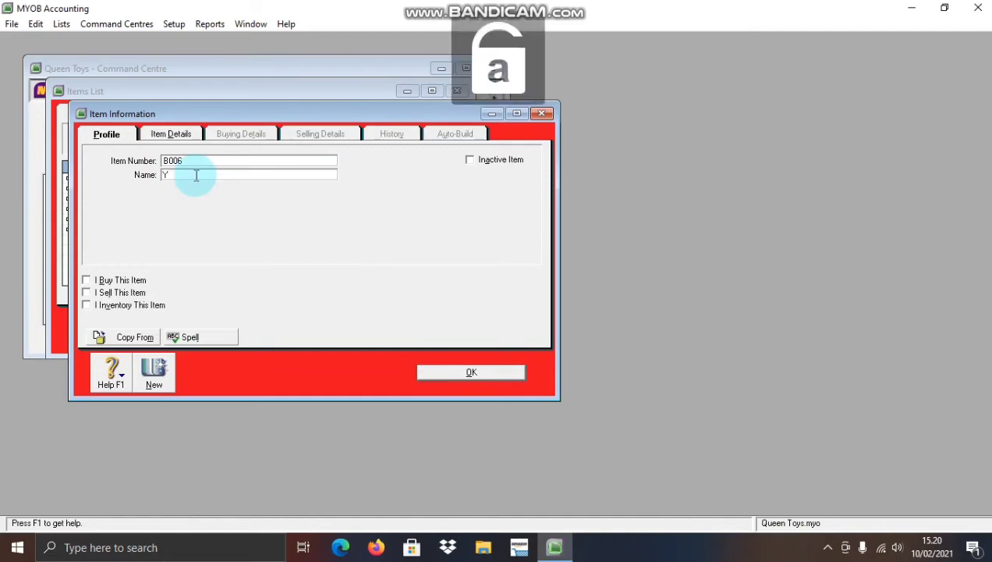
pyautogui.write('oyo')
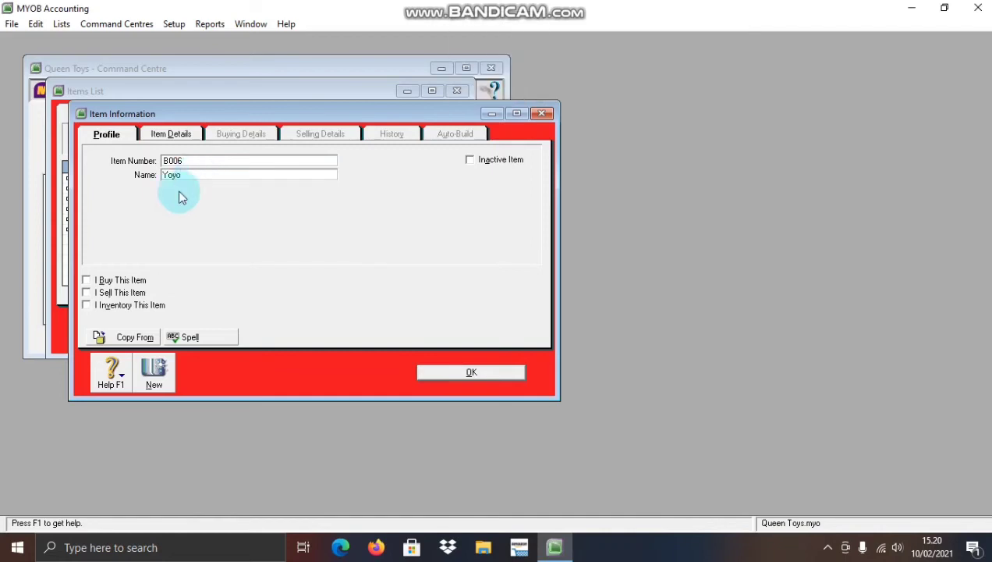
# Step: Mark the Yoyo item as bought, sold and inventoried
pyautogui.click(108, 282)
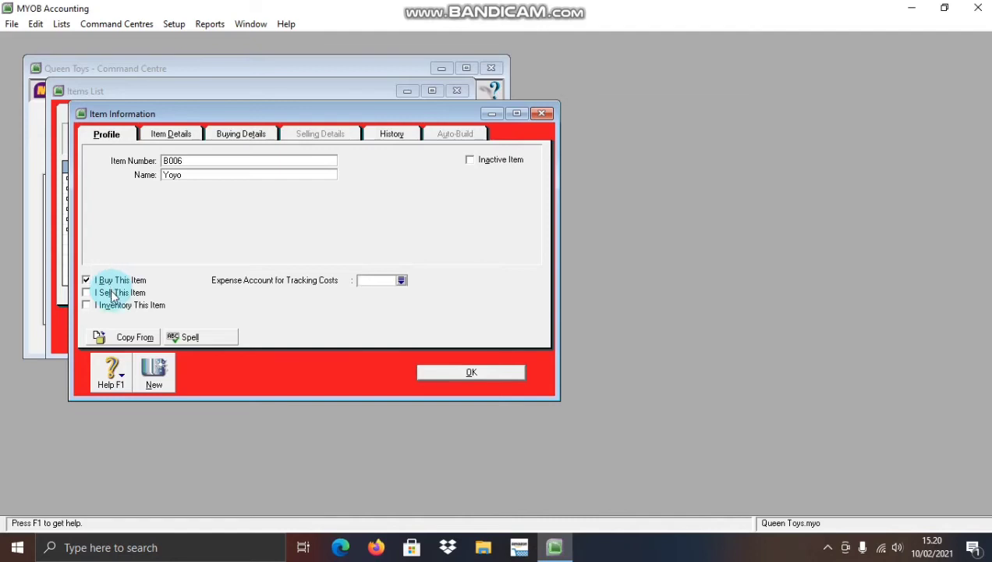
pyautogui.click(111, 292)
pyautogui.click(110, 304)
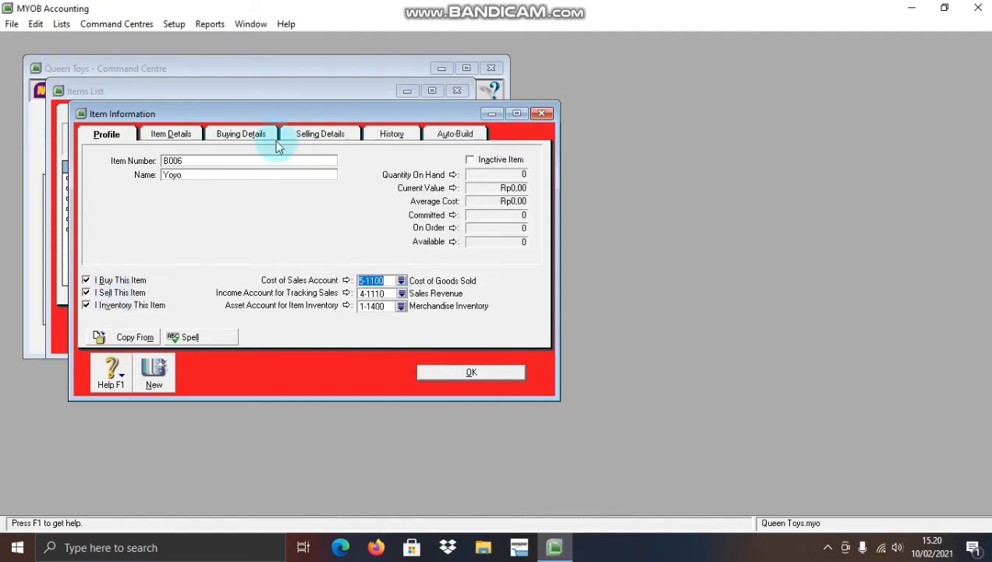
# Step: Check Yoyo's buying and selling details and save the item, dismissing the spelling check
pyautogui.click(248, 133)
pyautogui.click(297, 132)
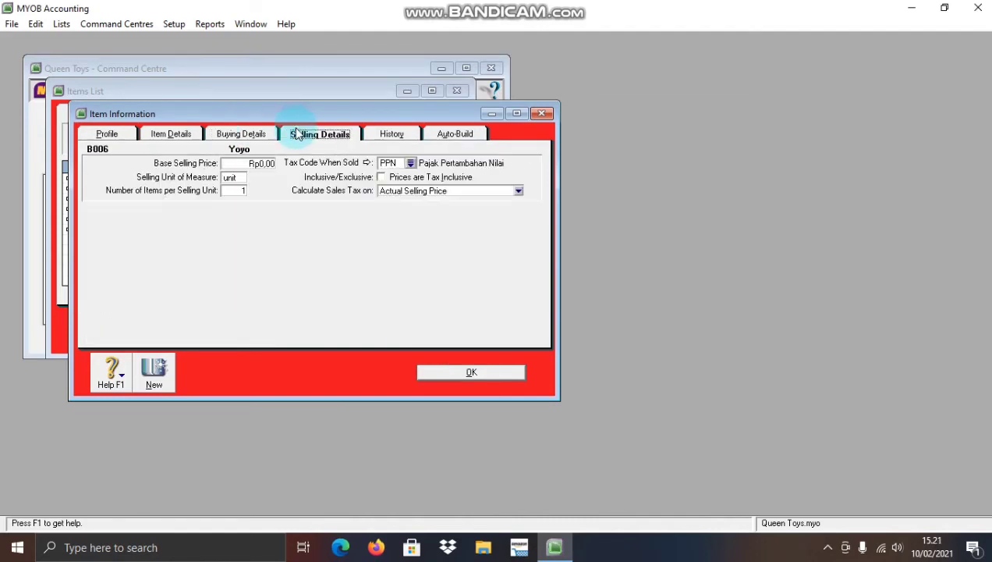
pyautogui.click(469, 373)
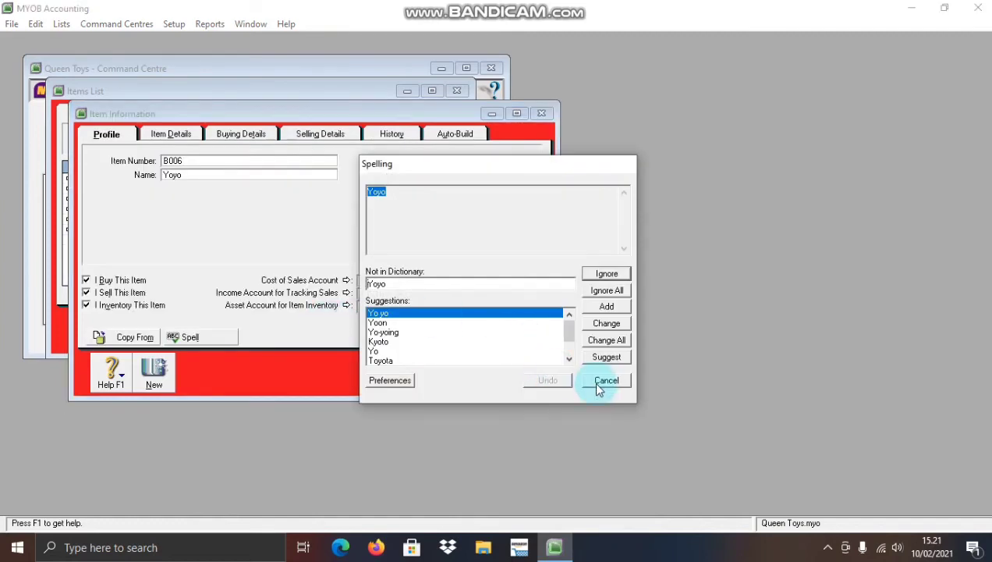
pyautogui.click(603, 381)
# Step: Create a new item with number B007 and the name "Puzzle"
pyautogui.click(177, 327)
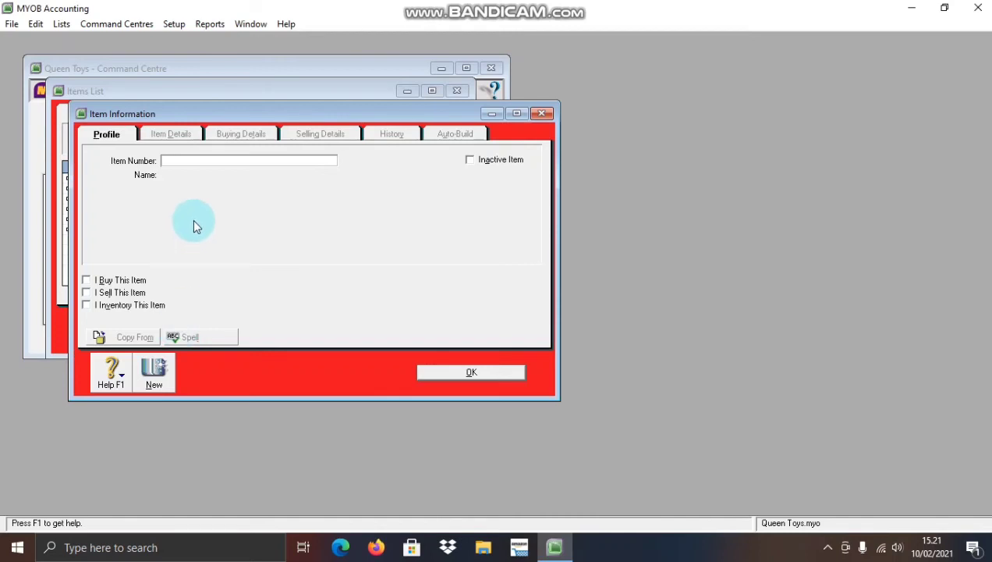
pyautogui.write('a')
pyautogui.press('capslock')
pyautogui.press('BackSpace')
pyautogui.write('B007')
pyautogui.press('Tab')
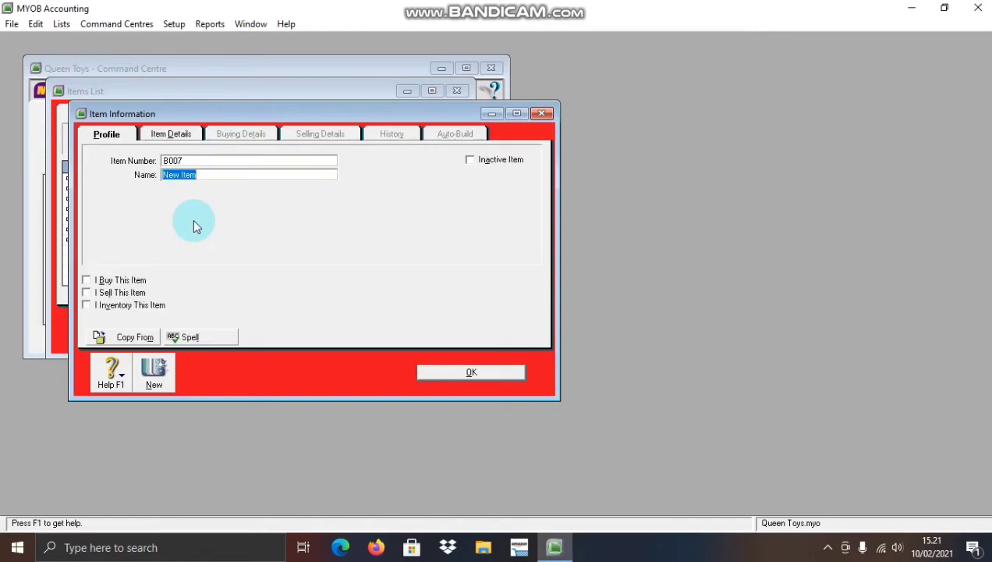
pyautogui.write('Puzzle')
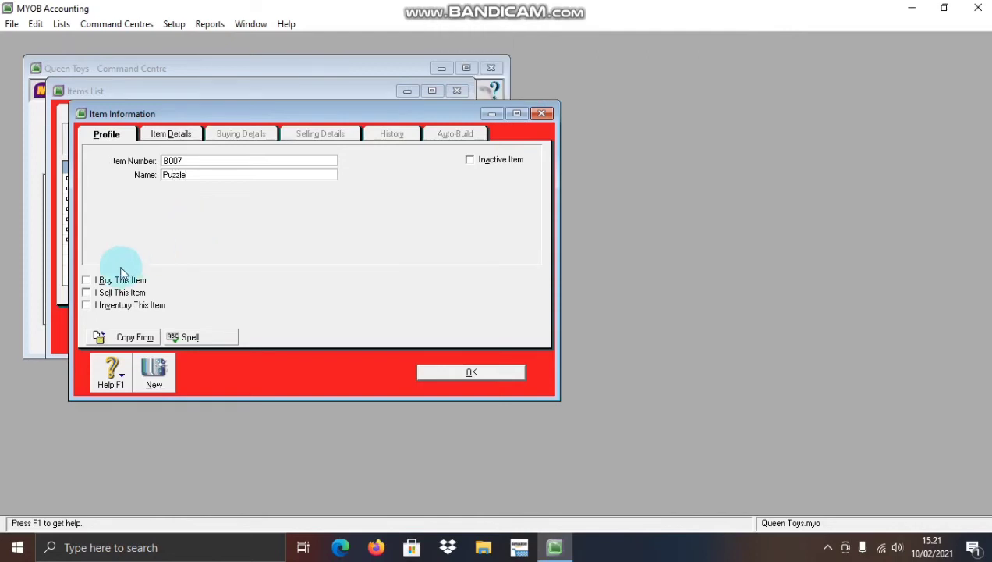
# Step: Mark the Puzzle item as bought, sold and inventoried
pyautogui.click(106, 281)
pyautogui.click(109, 293)
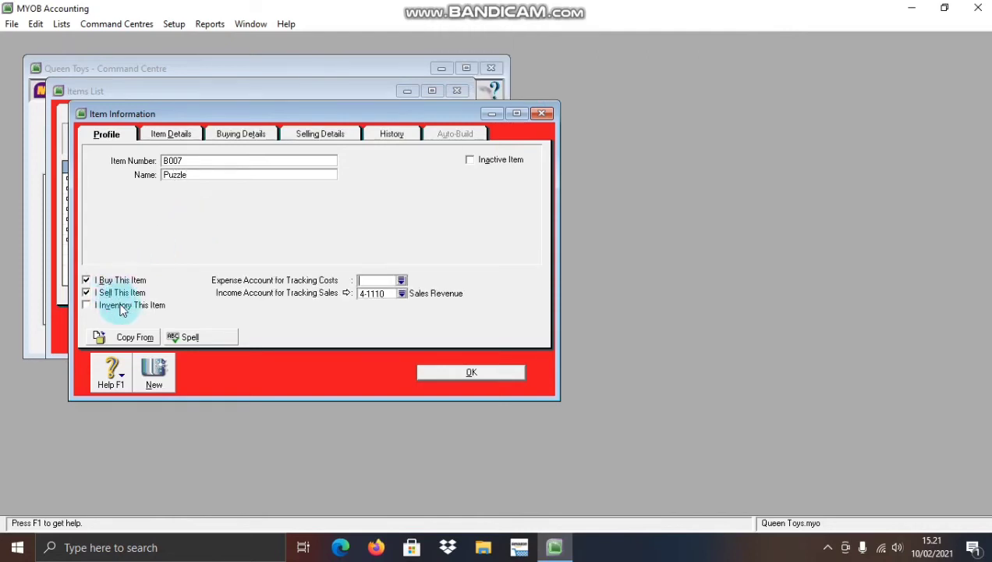
pyautogui.click(121, 307)
# Step: Check Puzzle's buying and selling details and save the item
pyautogui.click(246, 138)
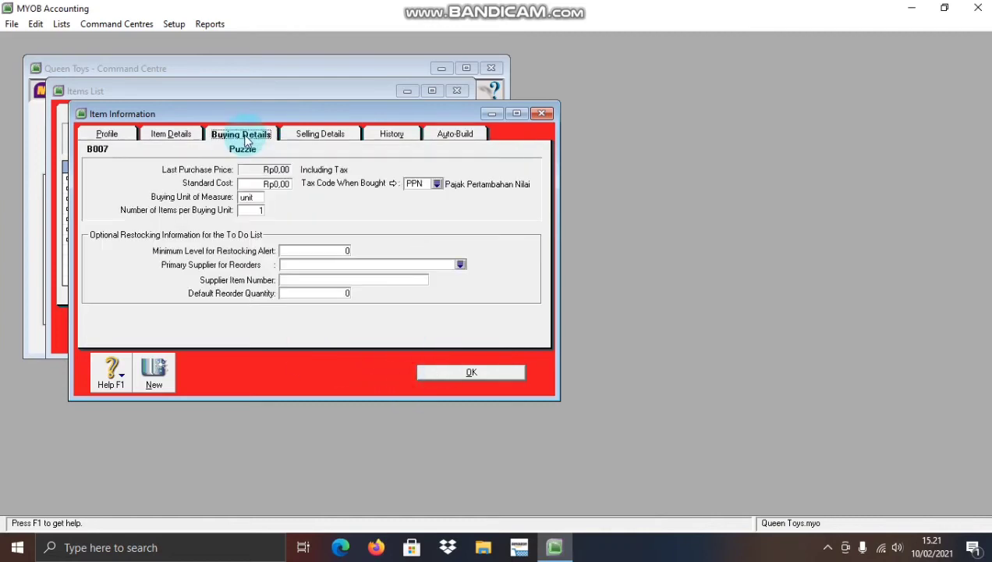
pyautogui.click(299, 132)
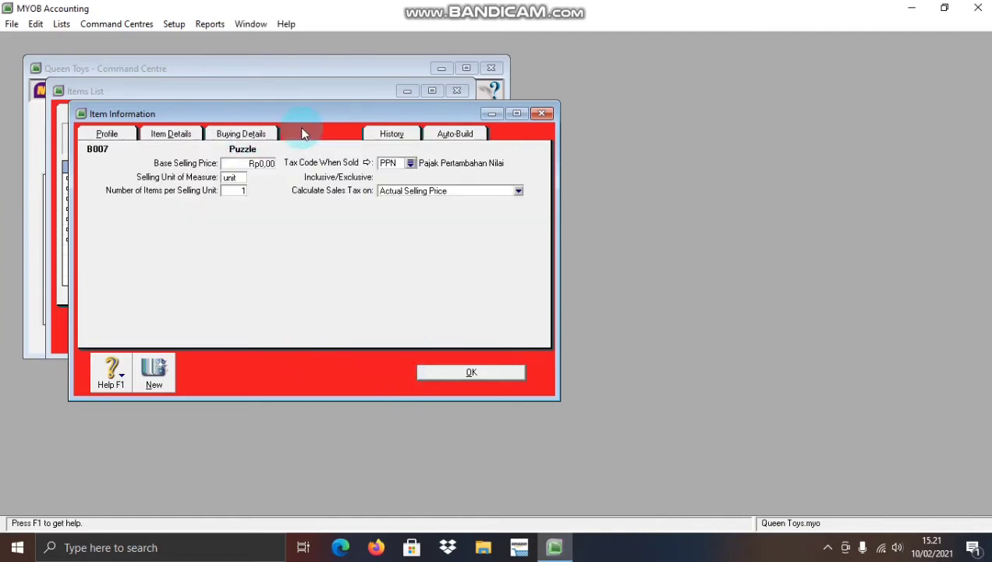
pyautogui.click(479, 372)
# Step: Create a new item with number B008 and the name "Hot Wheel"
pyautogui.click(176, 326)
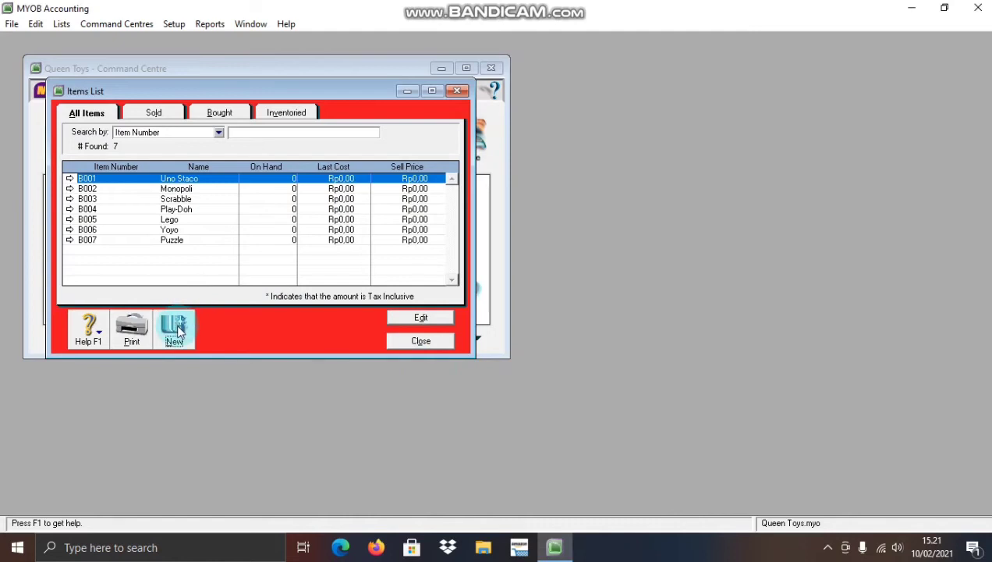
pyautogui.press('capslock')
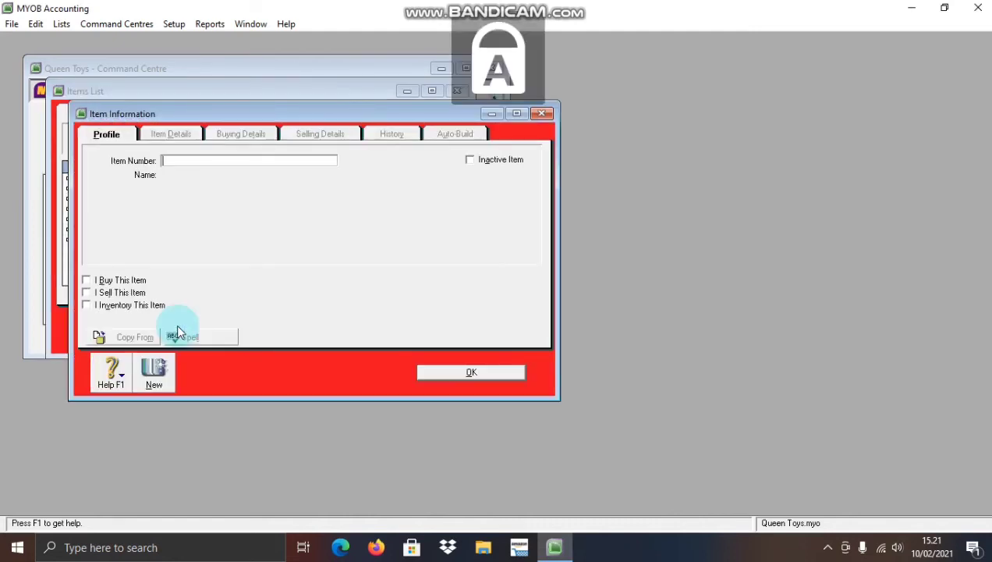
pyautogui.write('B008')
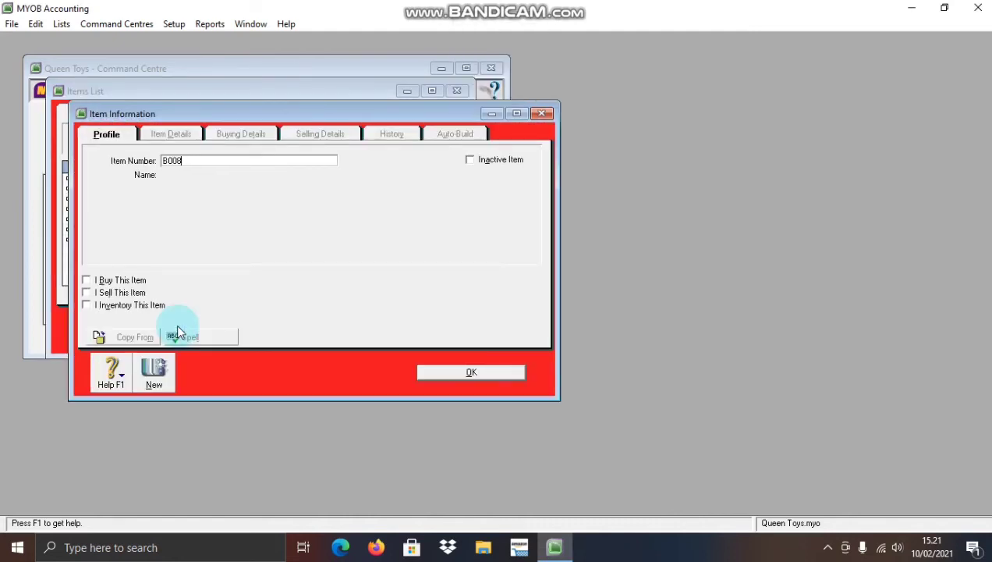
pyautogui.press('Tab')
pyautogui.write('H')
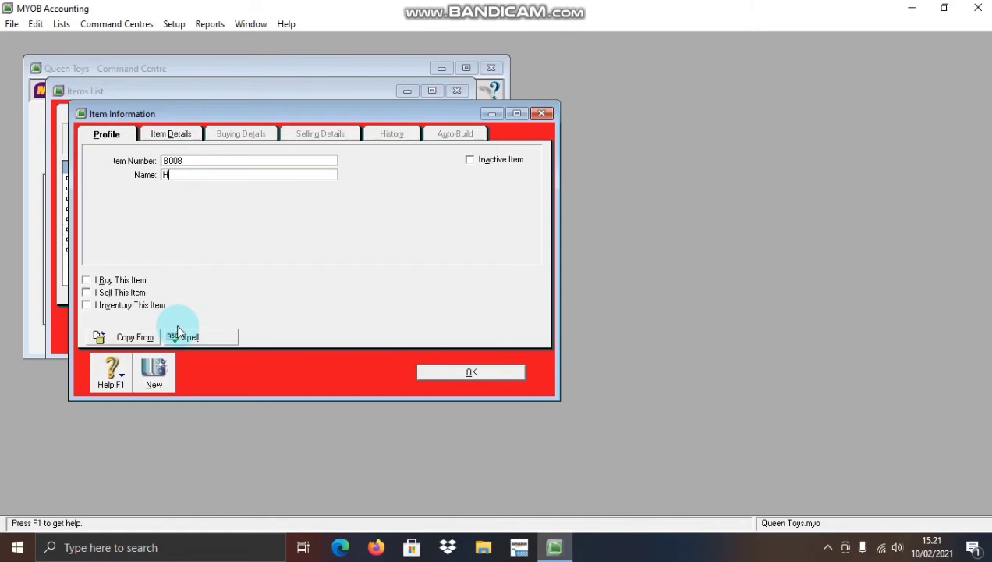
pyautogui.press('capslock')
pyautogui.write('ol')
pyautogui.press('capslock')
pyautogui.write('W')
pyautogui.press('capslock')
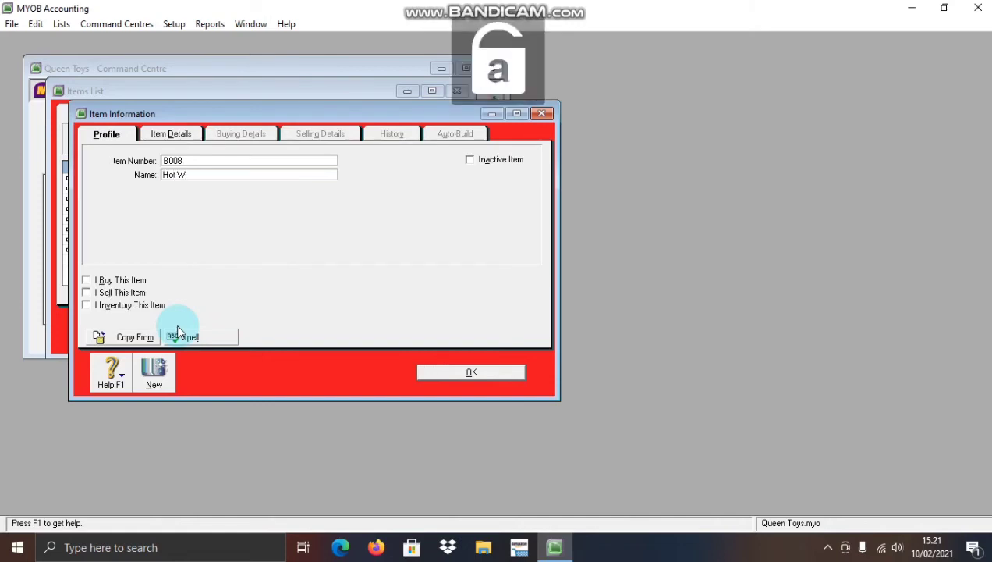
pyautogui.write('he')
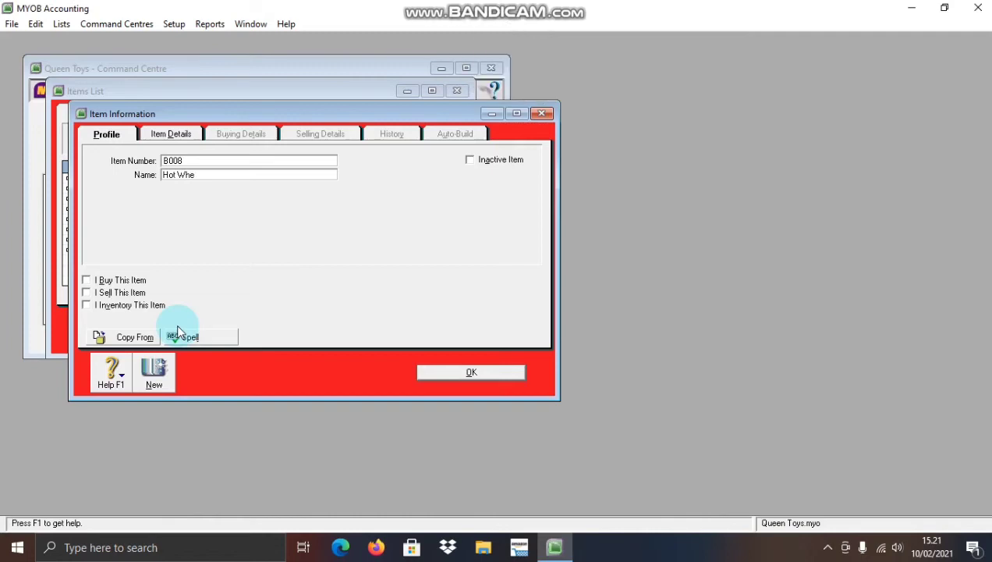
pyautogui.write('ek')
pyautogui.press('BackSpace')
pyautogui.write('l')
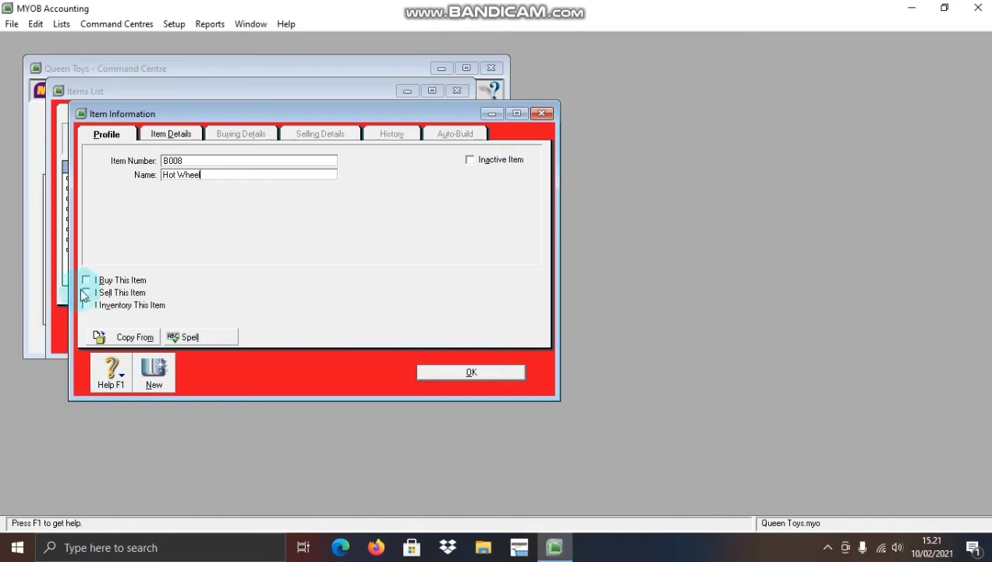
# Step: Mark the Hot Wheel item as bought, sold and inventoried
pyautogui.click(89, 280)
pyautogui.click(94, 292)
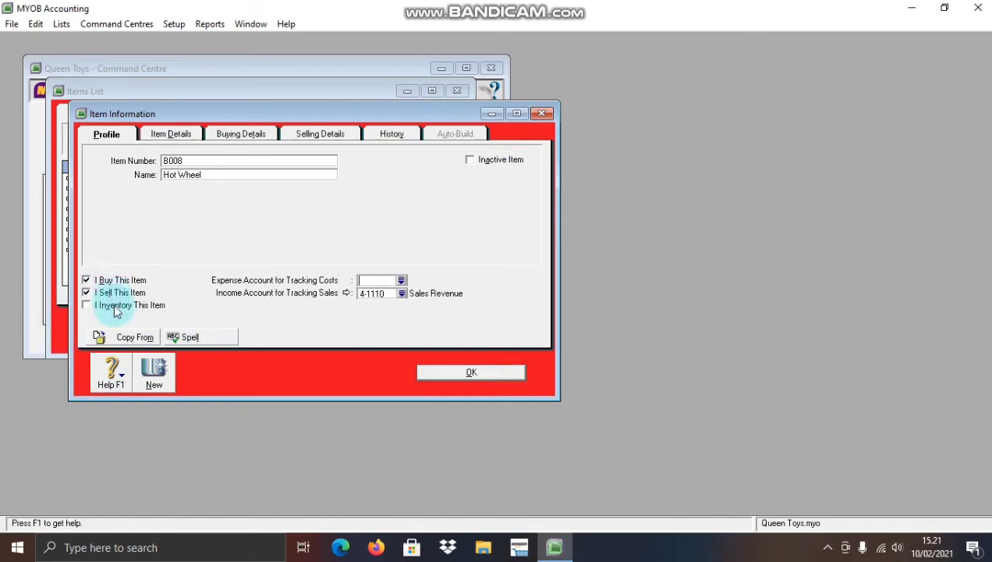
pyautogui.click(115, 309)
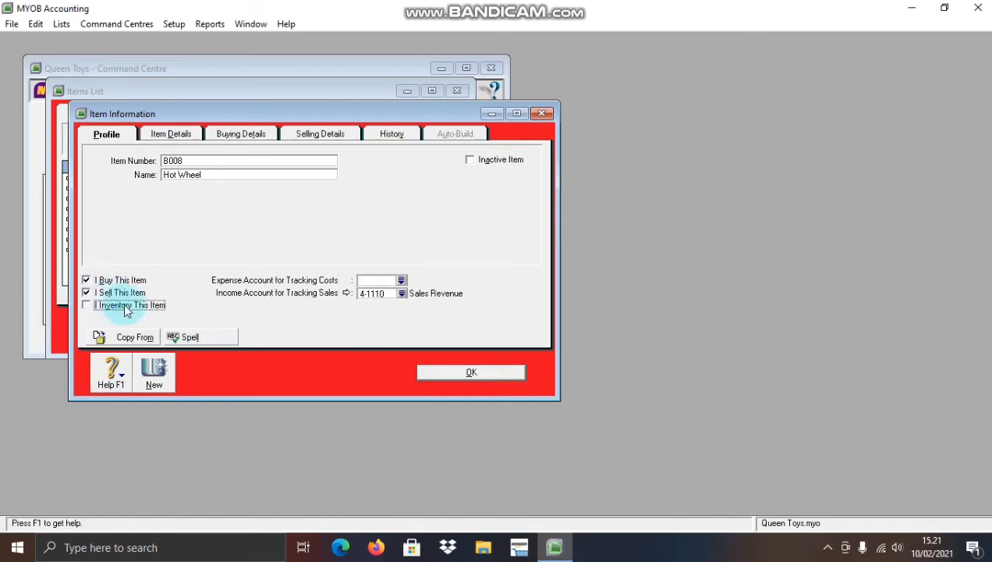
# Step: Check Hot Wheel's buying and selling details and save the item
pyautogui.click(264, 134)
pyautogui.click(312, 135)
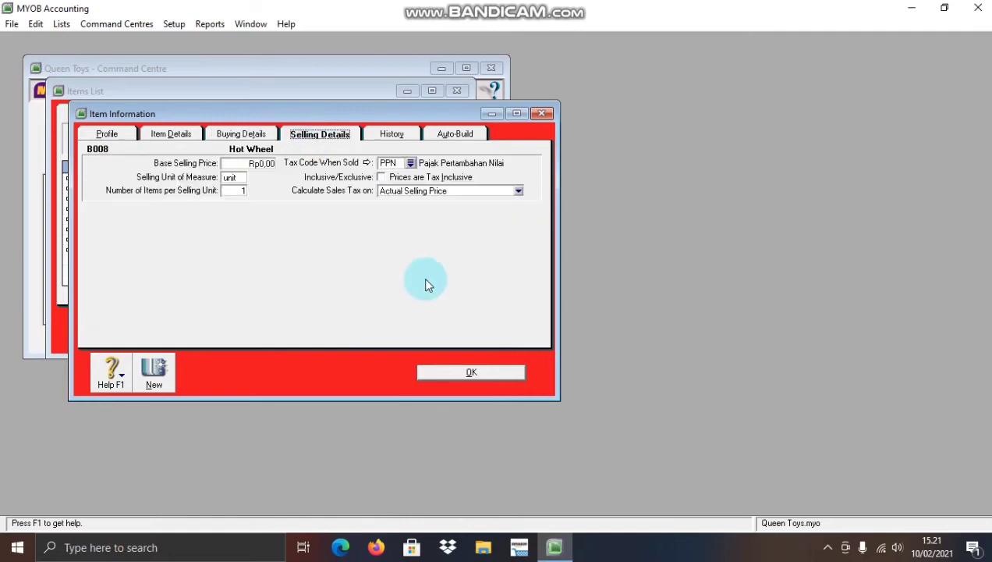
pyautogui.click(465, 371)
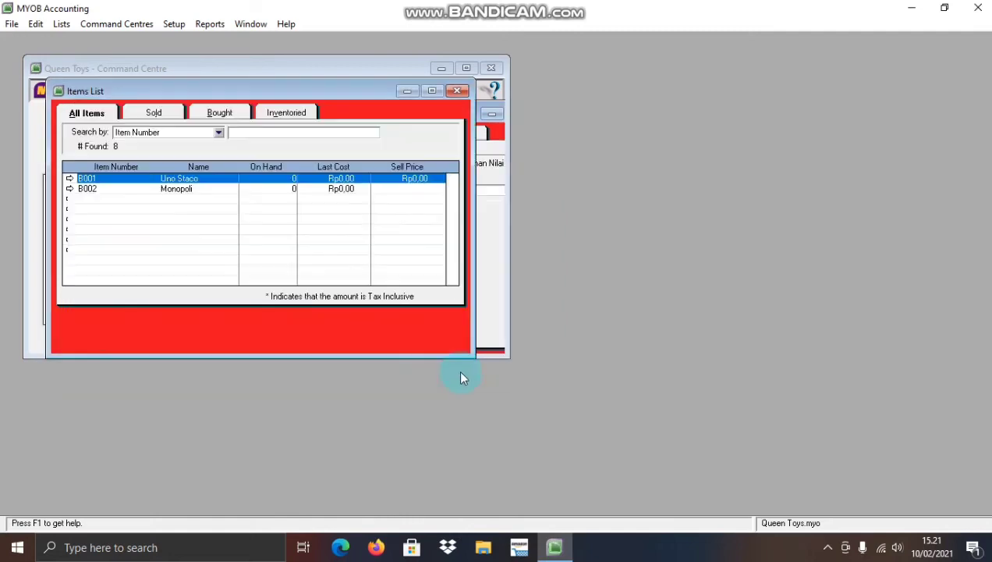
# Step: Create a new item with number B009 and the name "Tamiya"
pyautogui.click(175, 323)
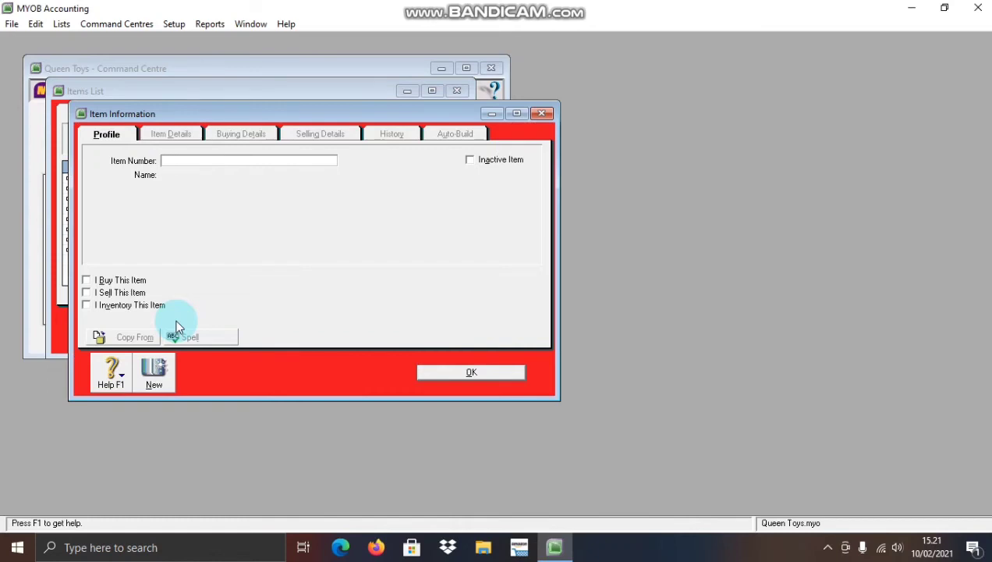
pyautogui.press('capslock')
pyautogui.write('B009')
pyautogui.press('Tab')
pyautogui.write('T')
pyautogui.press('capslock')
pyautogui.write('a')
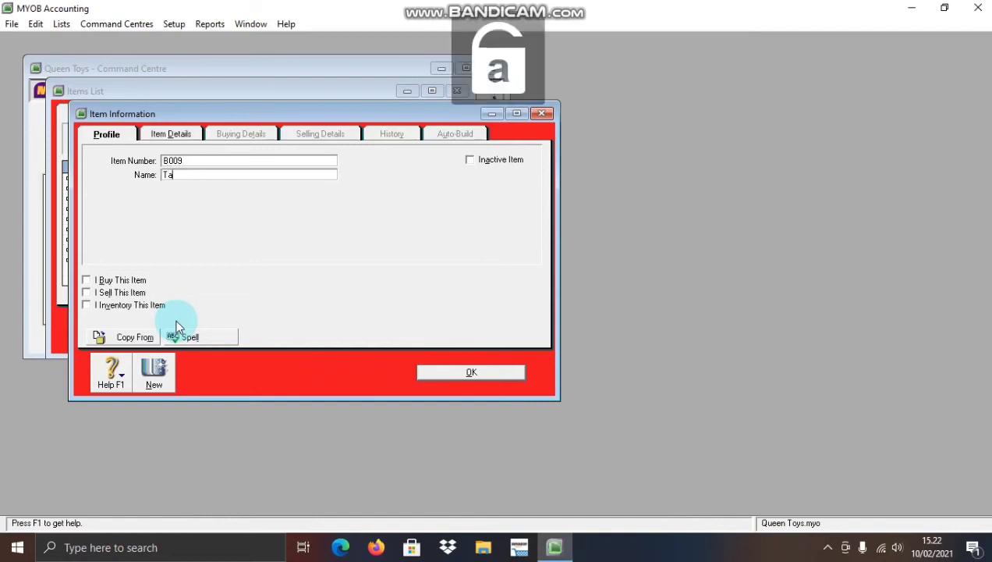
pyautogui.write('miy')
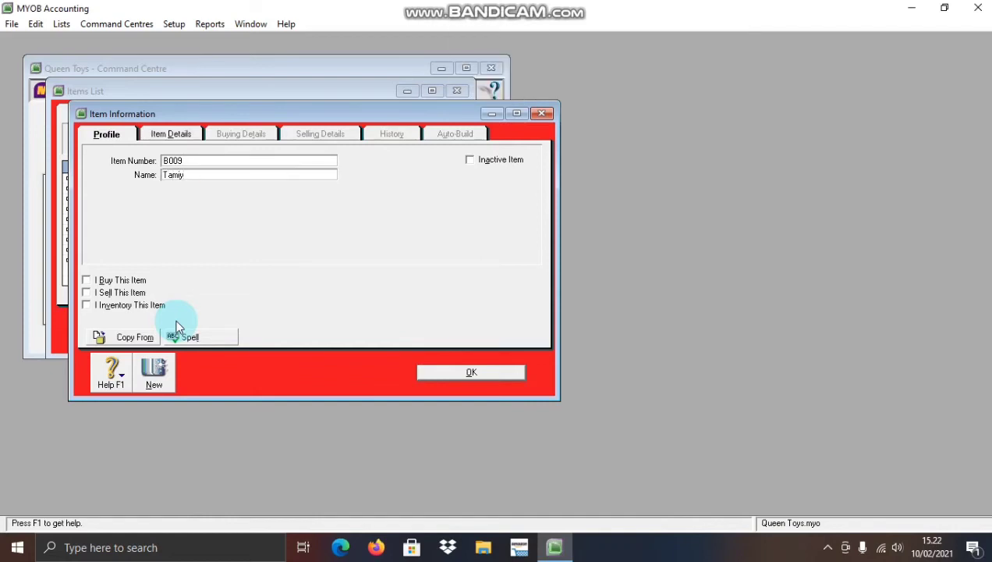
pyautogui.write('a')
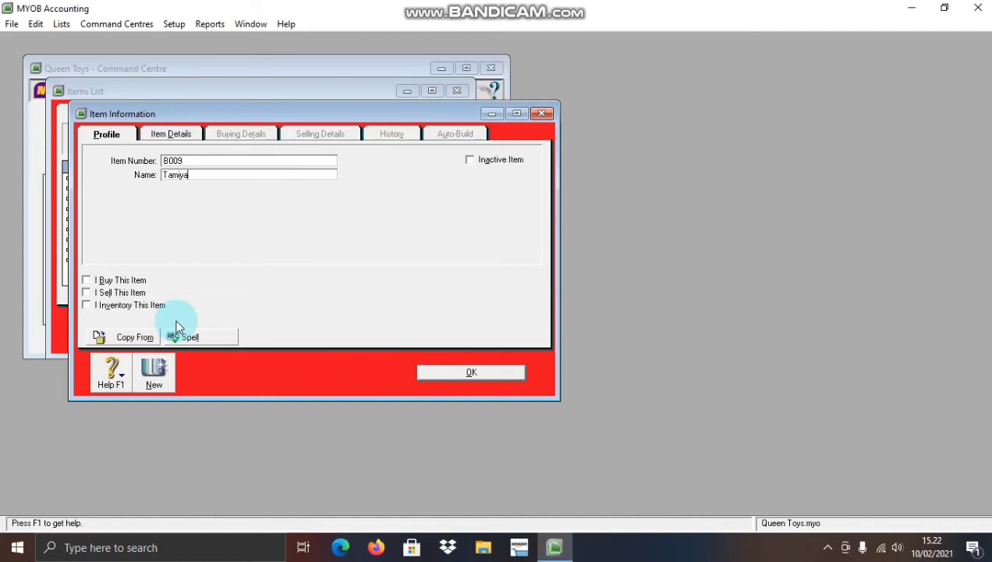
# Step: Mark the Tamiya item as bought, sold and inventoried
pyautogui.click(114, 280)
pyautogui.click(109, 293)
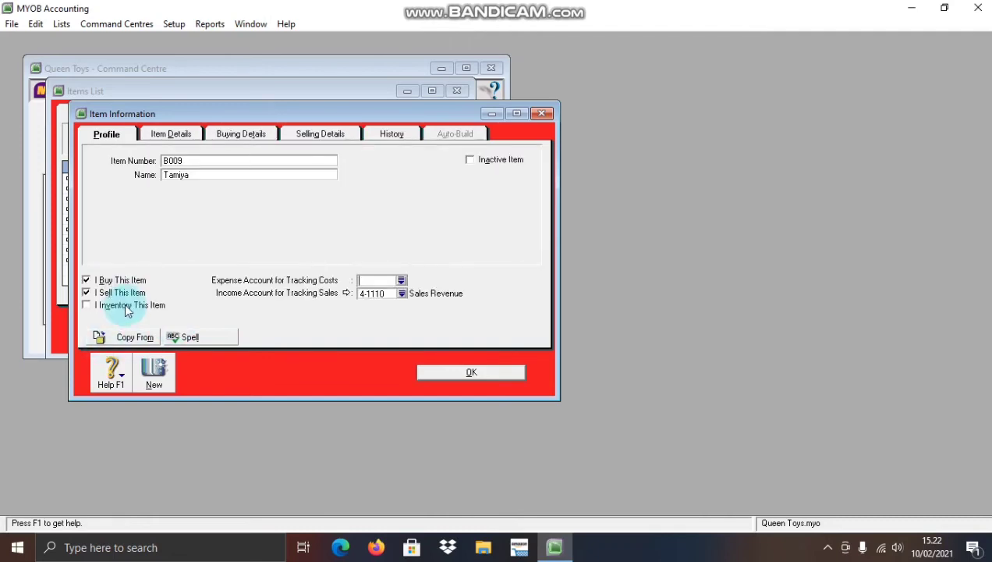
pyautogui.click(124, 305)
# Step: Check Tamiya's buying and selling details and save the item, dismissing the spelling check
pyautogui.click(269, 134)
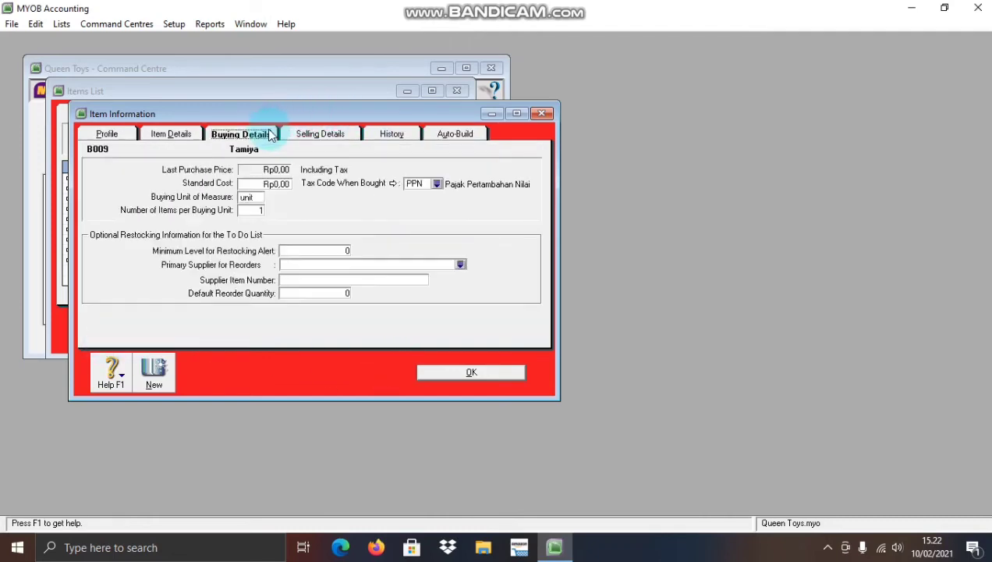
pyautogui.click(318, 136)
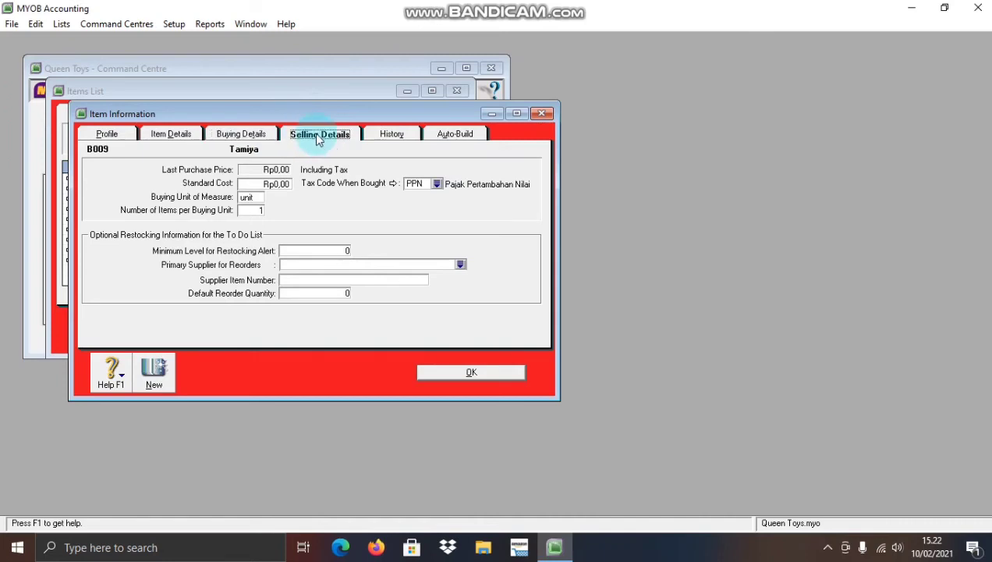
pyautogui.click(469, 373)
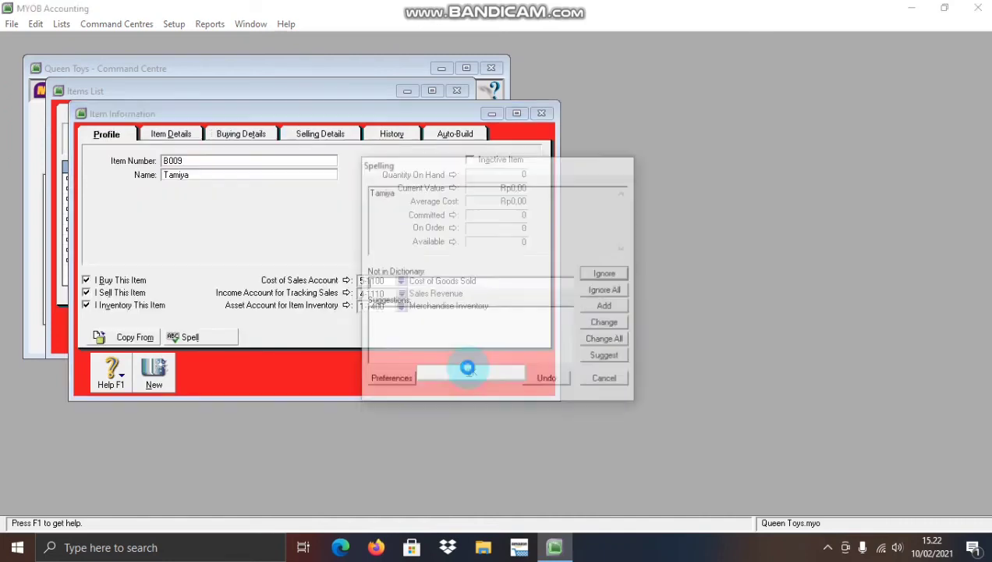
pyautogui.click(605, 381)
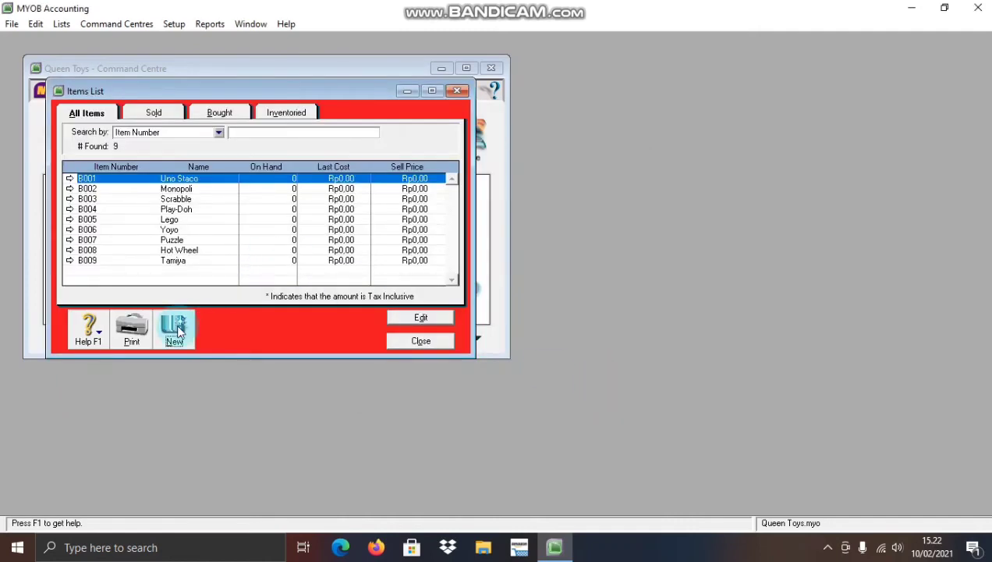
# Step: Create a new item with number B010 and the name "Bola Karet"
pyautogui.click(175, 330)
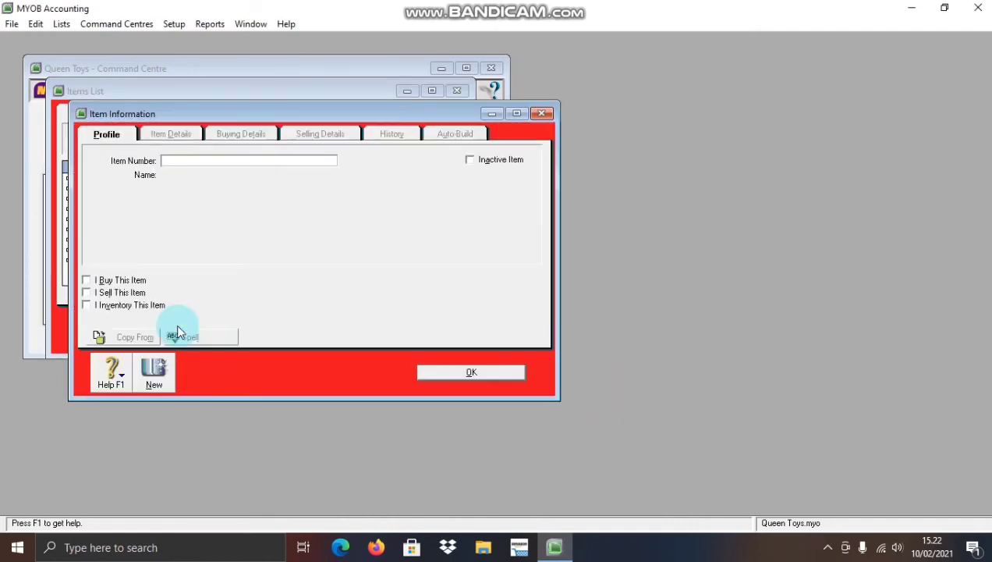
pyautogui.press('capslock')
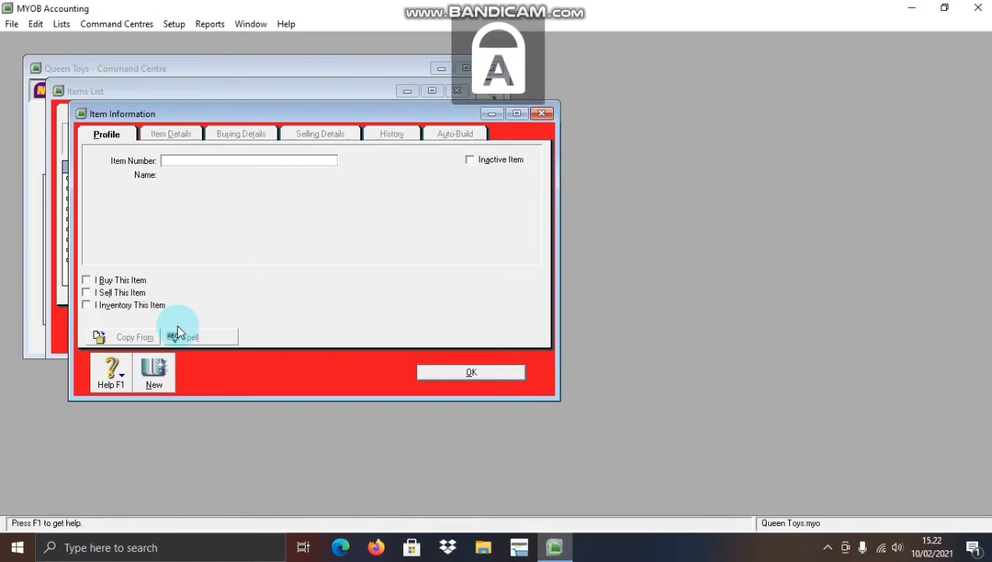
pyautogui.write('B')
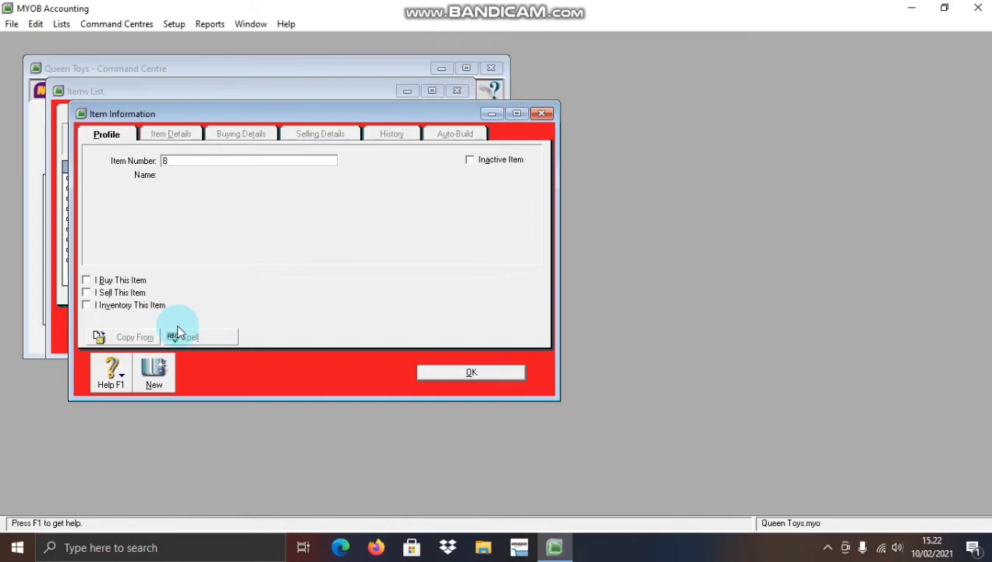
pyautogui.write('010')
pyautogui.press('Tab')
pyautogui.write('B')
pyautogui.press('capslock')
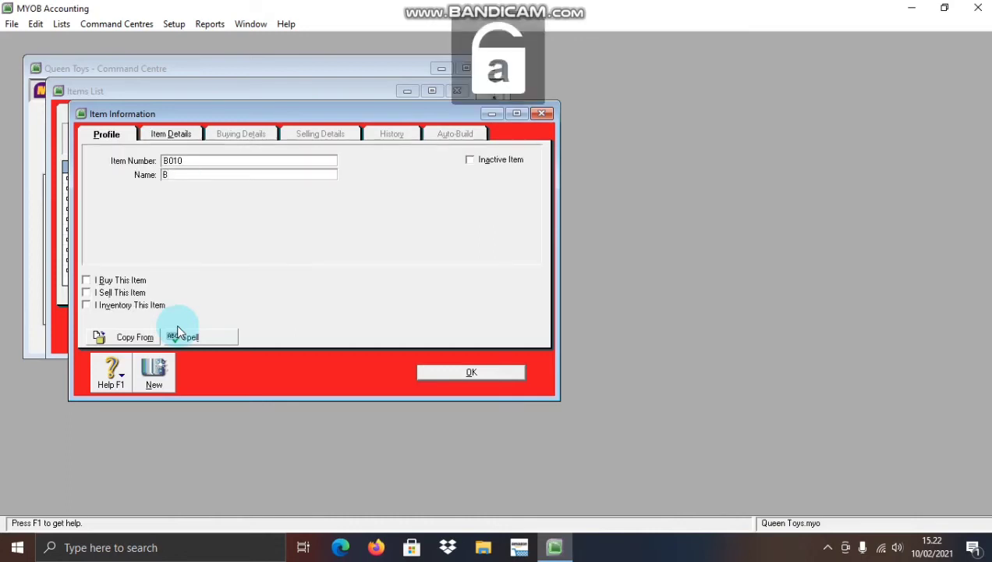
pyautogui.write('ola')
pyautogui.press('capslock')
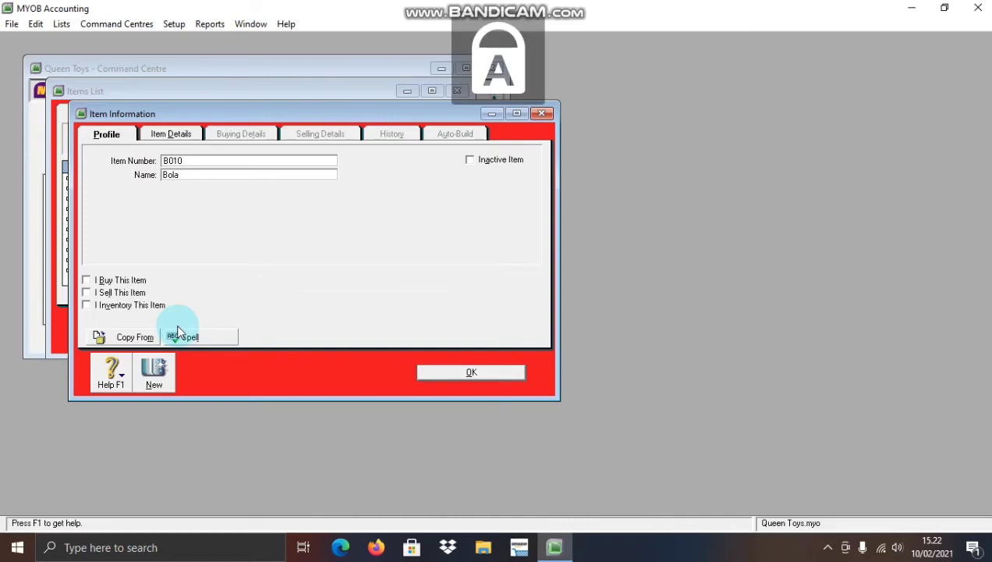
pyautogui.write('K')
pyautogui.press('capslock')
pyautogui.write('aret')
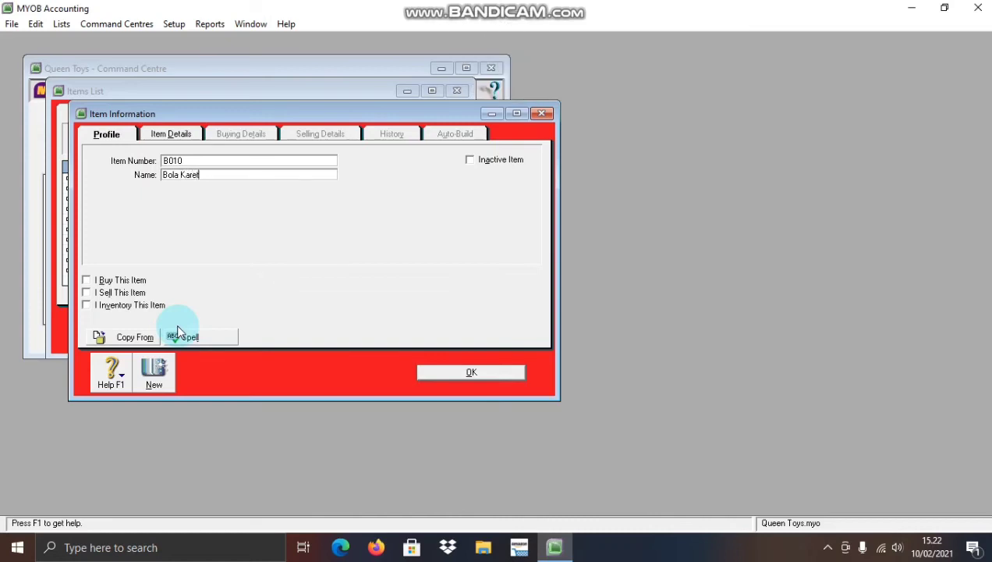
# Step: Mark the Bola Karet item as bought, sold and inventoried
pyautogui.click(100, 280)
pyautogui.click(101, 293)
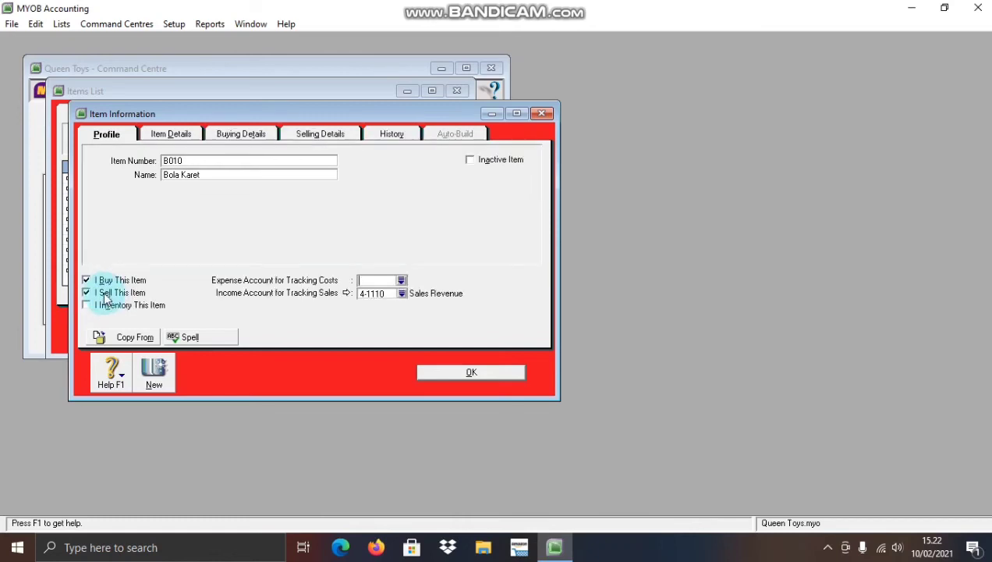
pyautogui.click(106, 305)
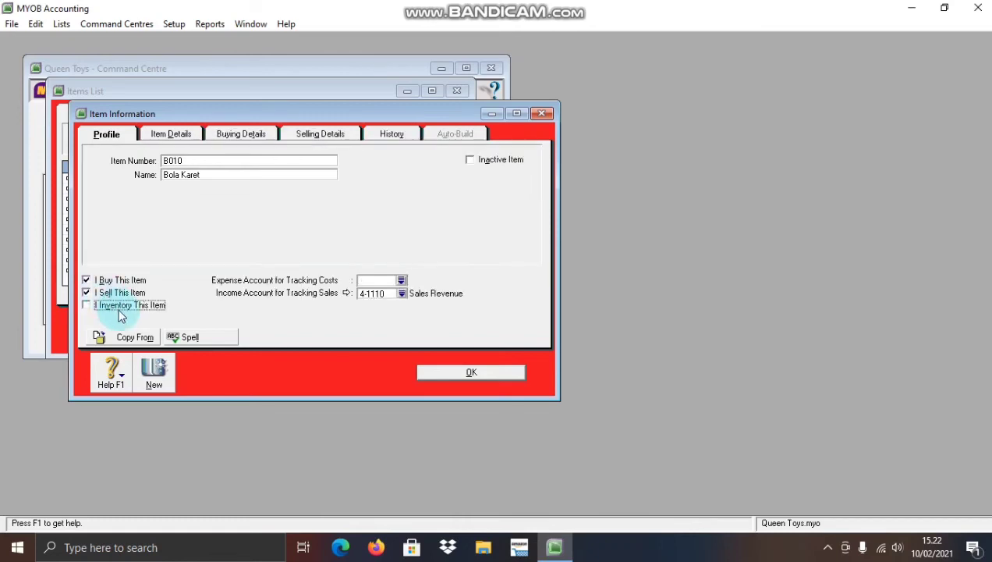
# Step: Check Bola Karet's buying and selling details and save the item, dismissing the spelling check
pyautogui.click(247, 135)
pyautogui.click(307, 134)
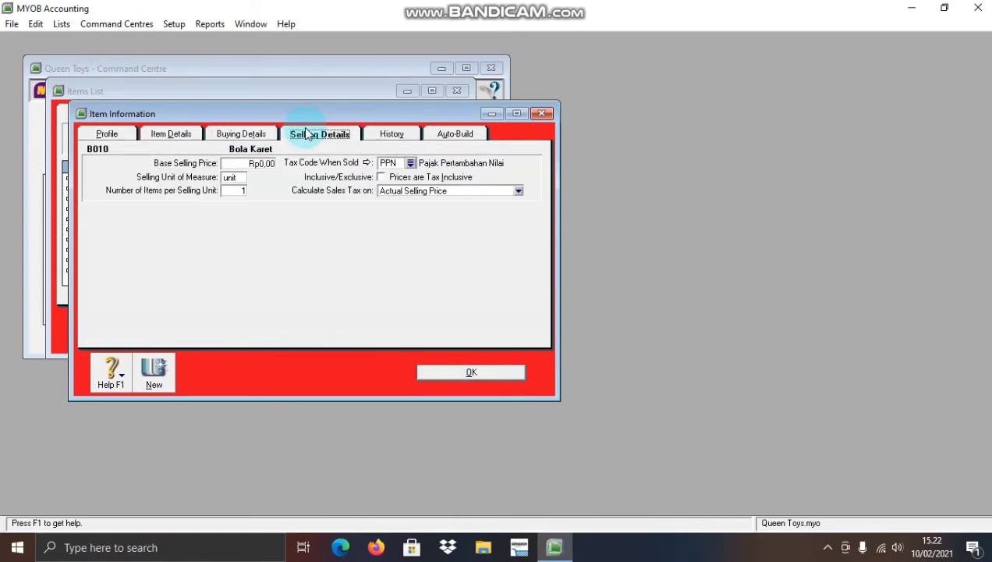
pyautogui.click(465, 372)
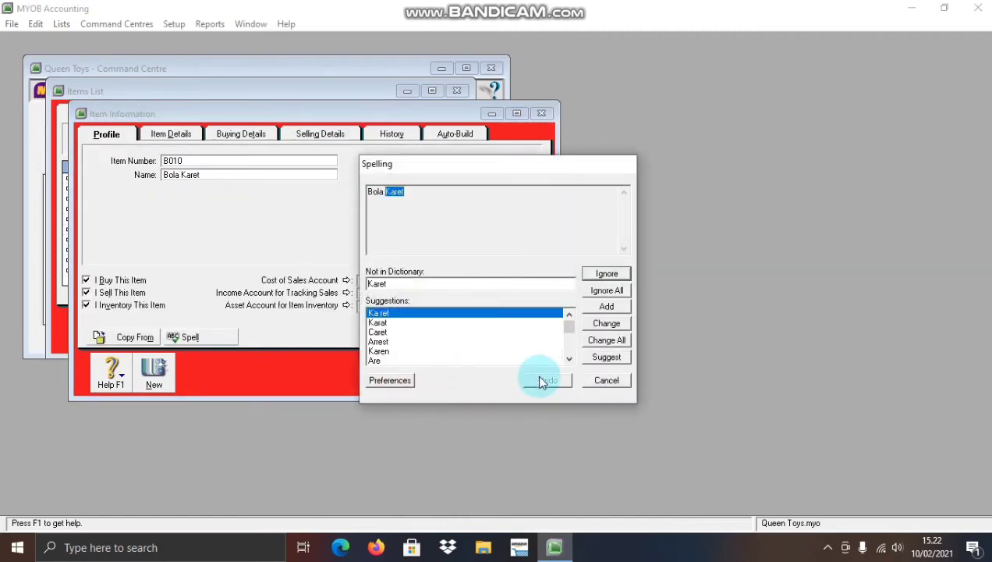
pyautogui.click(587, 380)
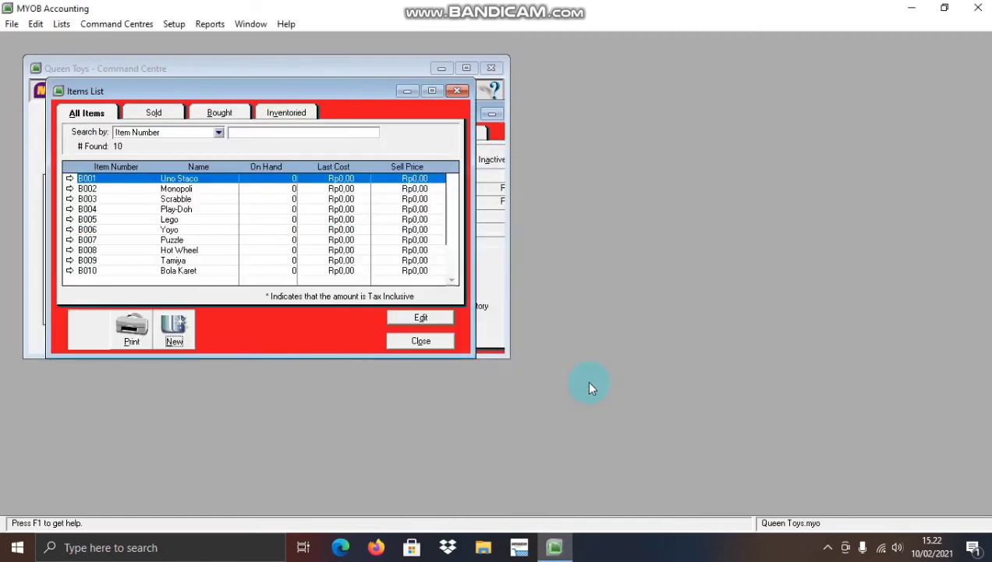
# Step: Create a new item with number B011 and the name "Boneka Barbie"
pyautogui.click(181, 321)
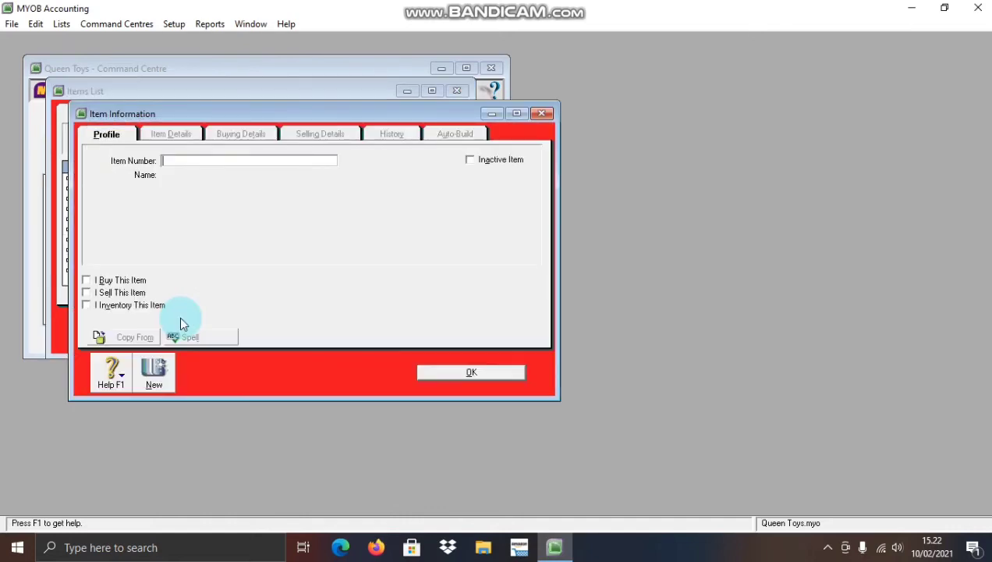
pyautogui.write('B011')
pyautogui.press('capslock')
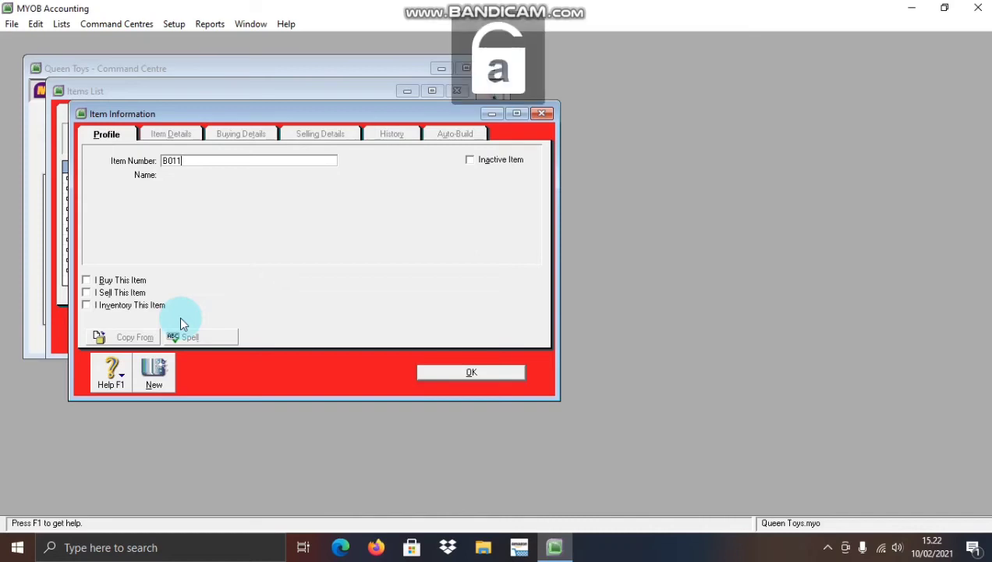
pyautogui.press('Tab')
pyautogui.press('capslock')
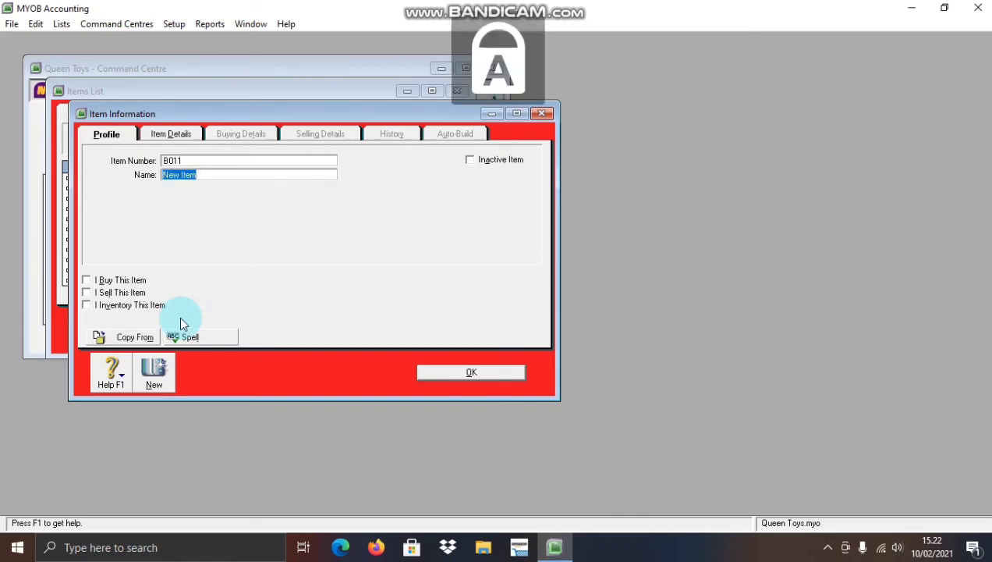
pyautogui.write('B')
pyautogui.press('capslock')
pyautogui.write('on')
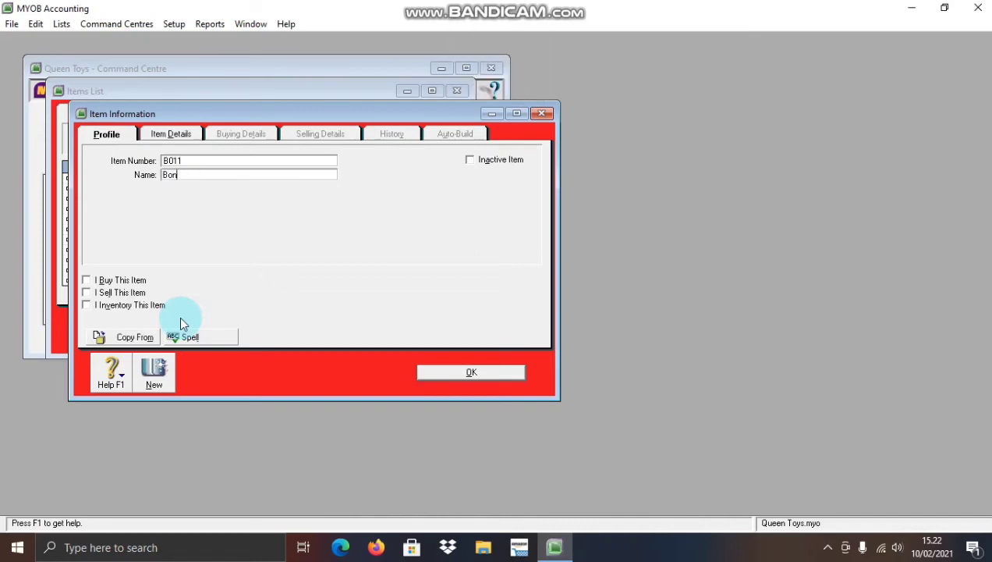
pyautogui.write('eka')
pyautogui.press('capslock')
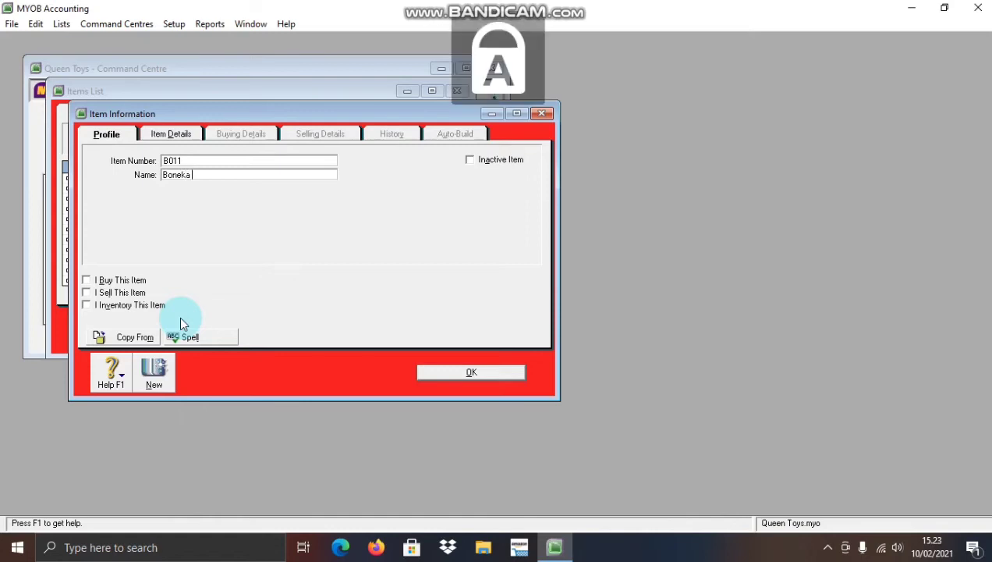
pyautogui.write('B')
pyautogui.press('capslock')
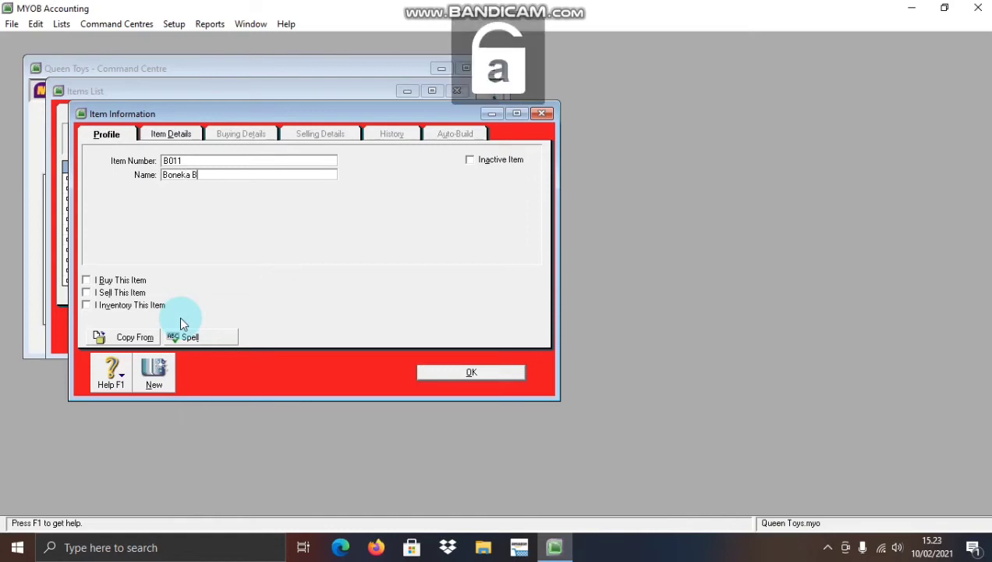
pyautogui.write('arbie')
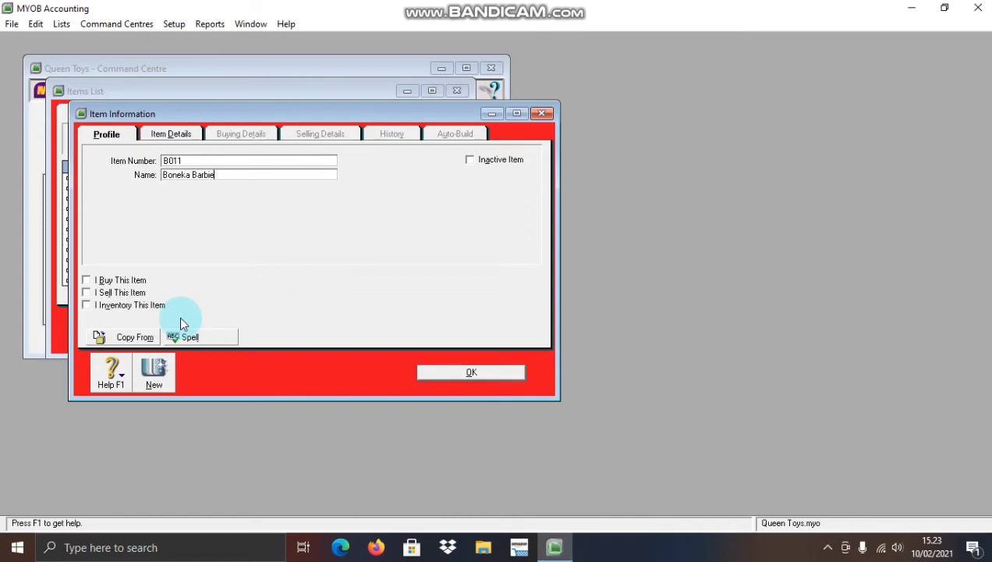
# Step: Mark the Boneka Barbie item as bought, sold and inventoried
pyautogui.click(104, 280)
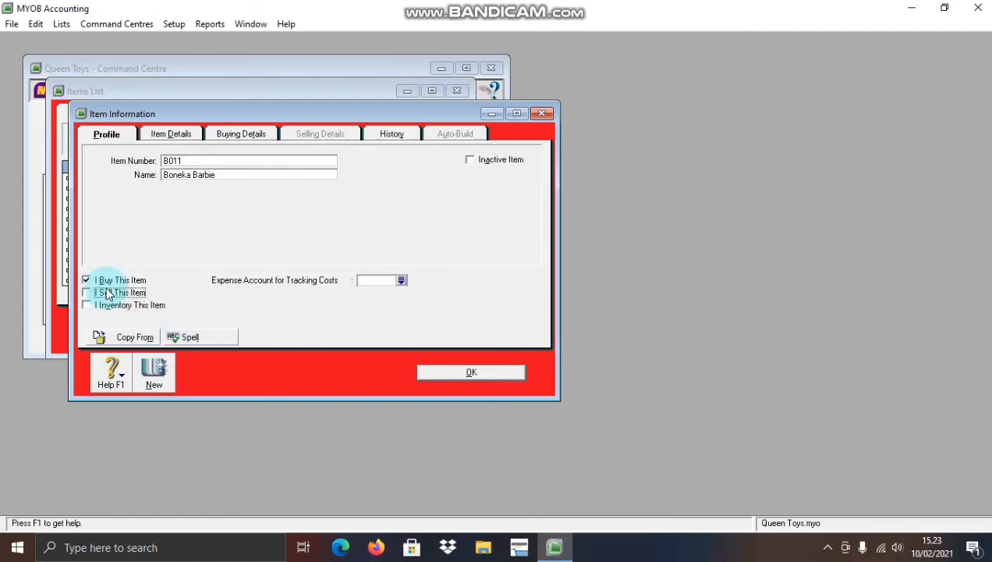
pyautogui.click(108, 292)
pyautogui.click(92, 305)
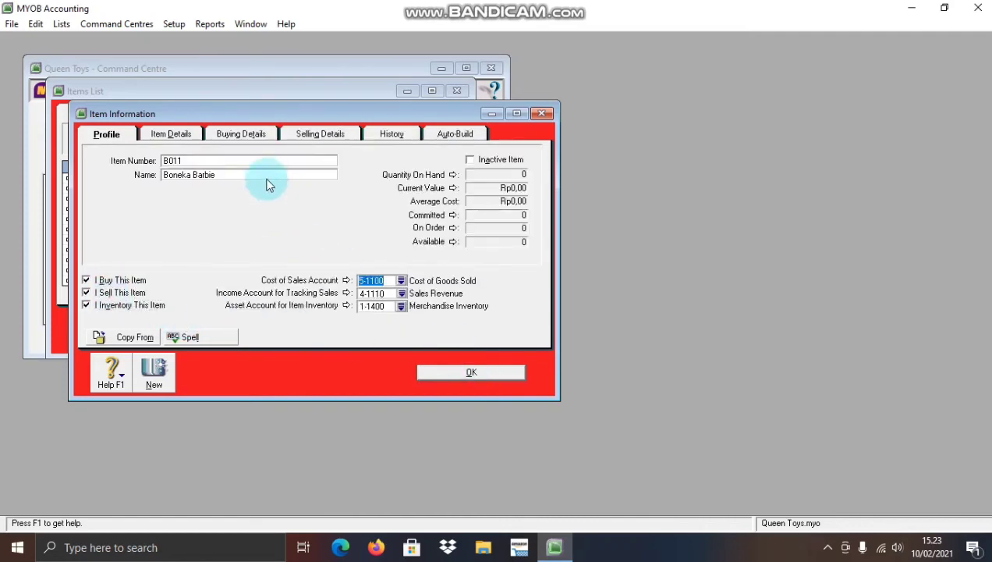
# Step: Check Boneka Barbie's buying and selling details and save the item, dismissing the spelling check
pyautogui.click(258, 134)
pyautogui.click(317, 134)
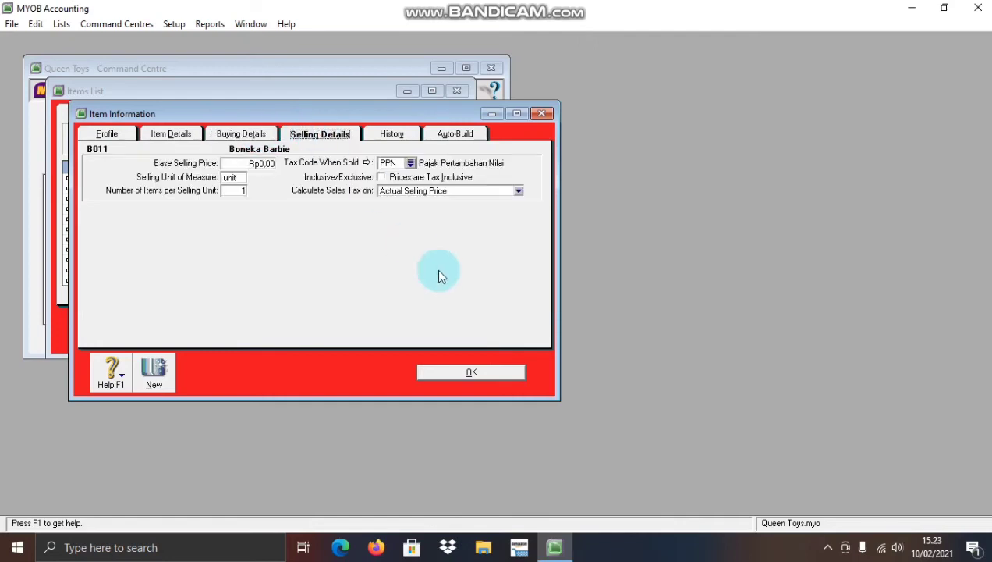
pyautogui.click(483, 372)
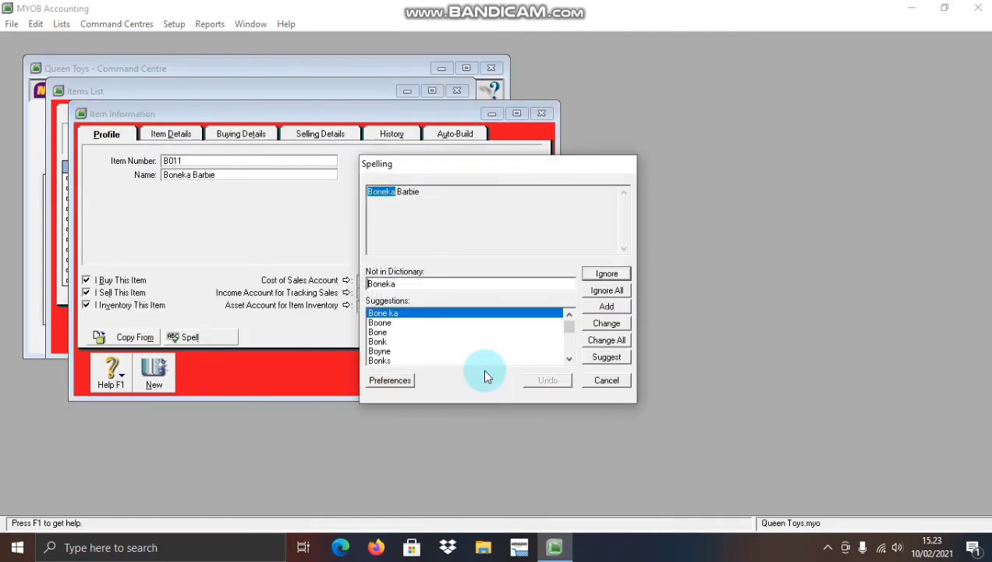
pyautogui.click(606, 382)
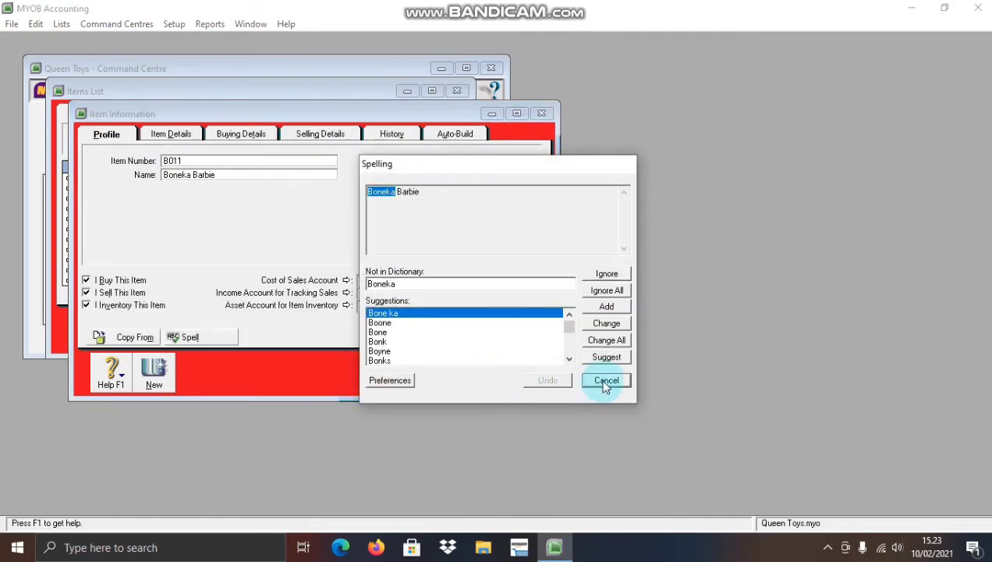
# Step: Create a new item with number B012 and the name "Boneka Pony"
pyautogui.click(174, 329)
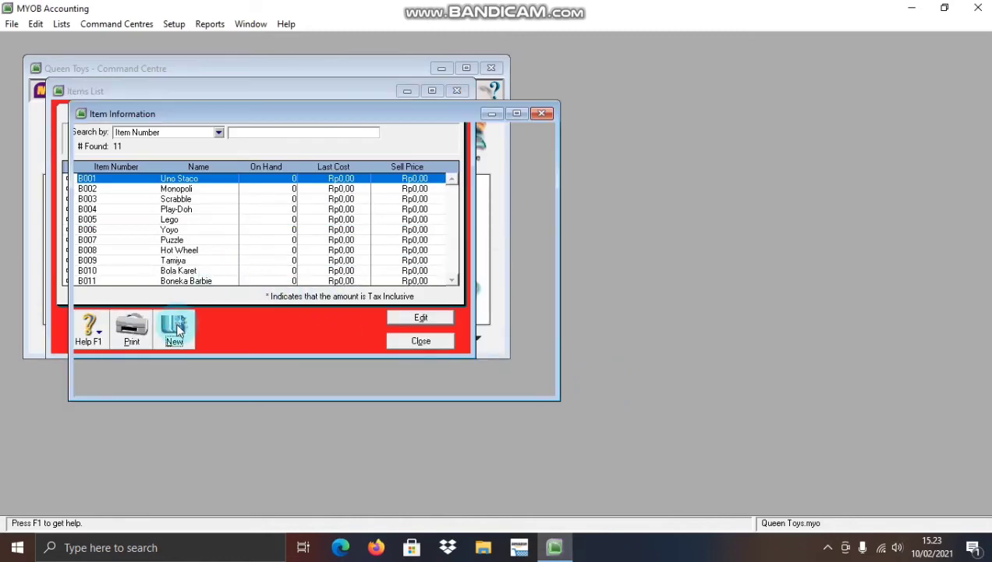
pyautogui.press('capslock')
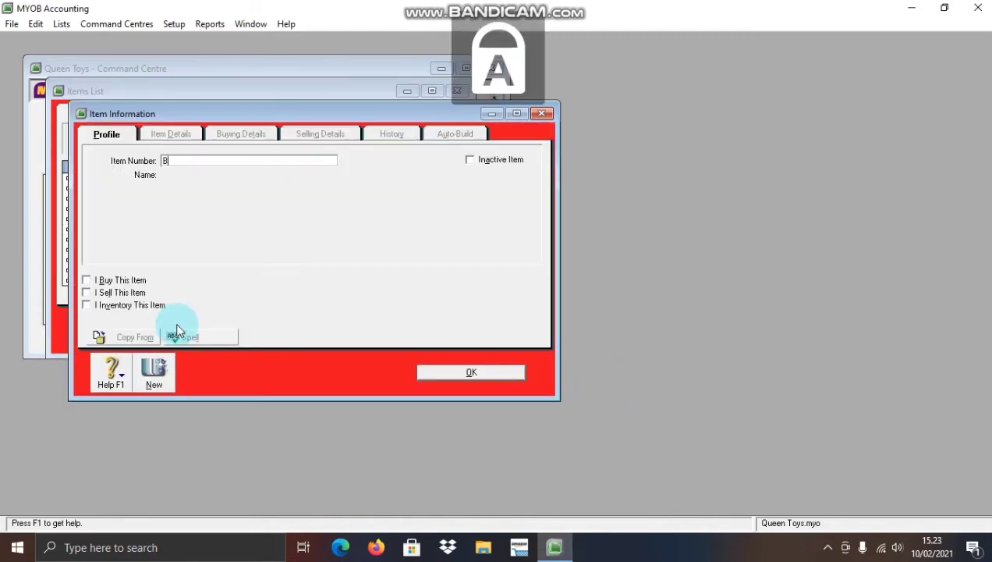
pyautogui.write('B012')
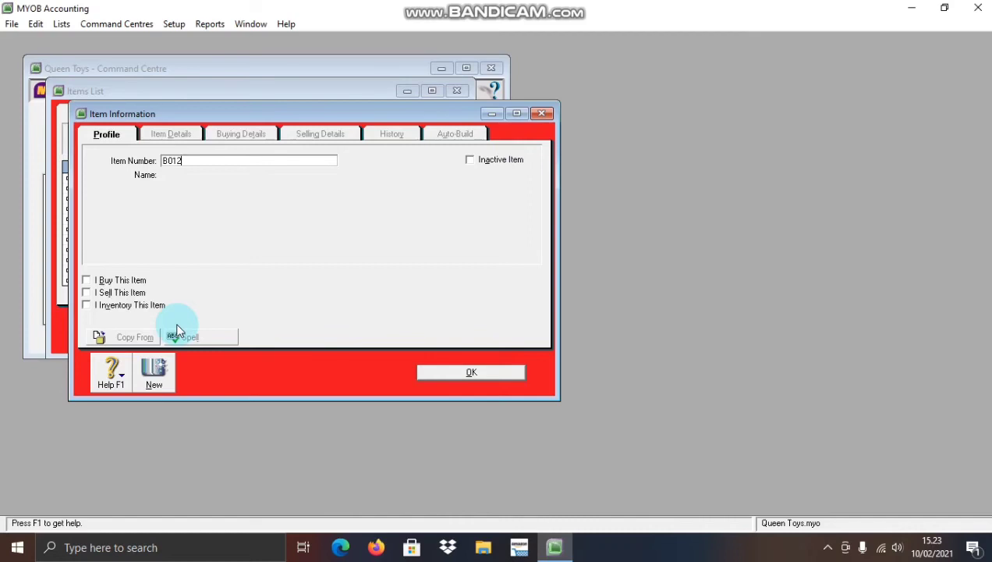
pyautogui.press('Tab')
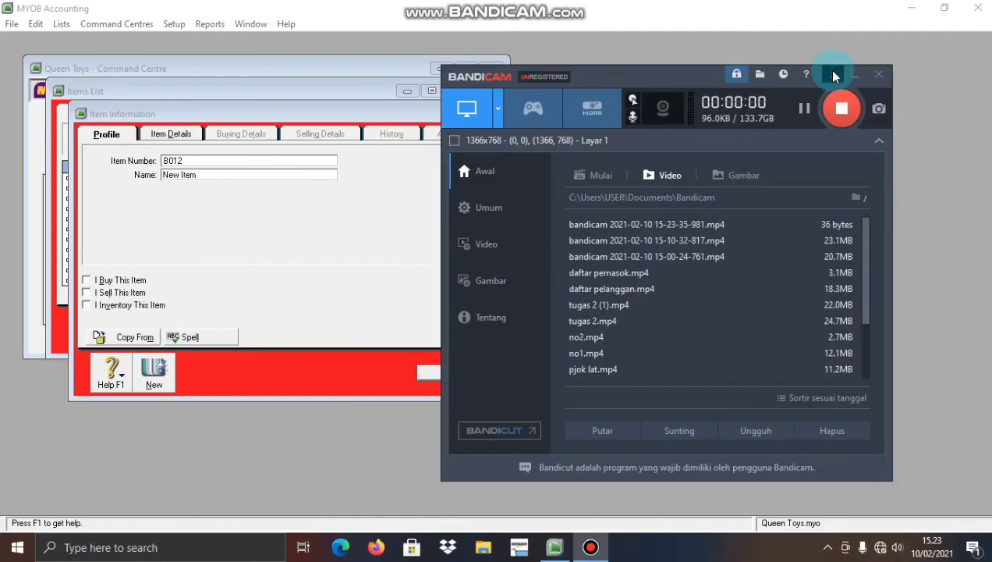
pyautogui.click(833, 72)
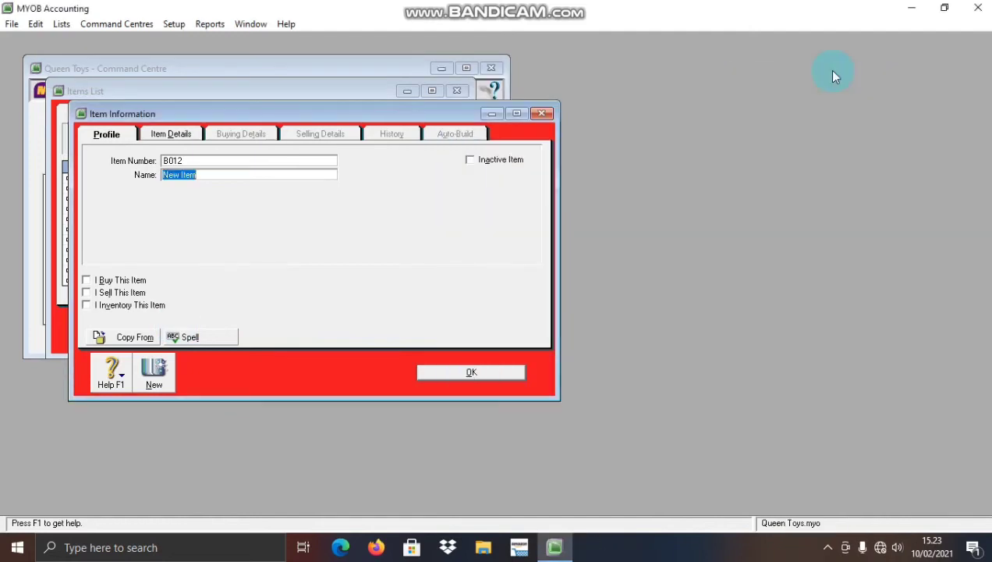
pyautogui.write('B')
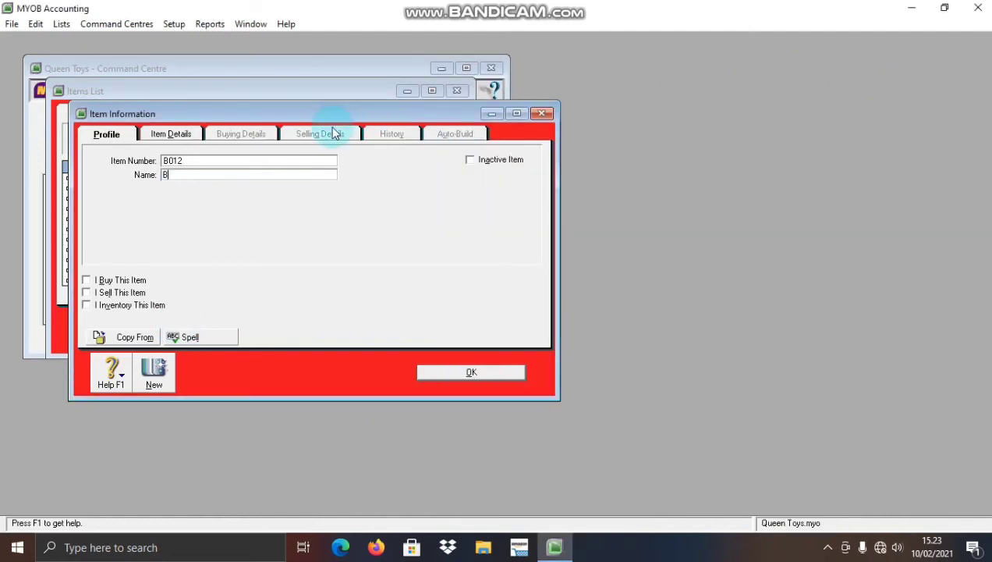
pyautogui.press('capslock')
pyautogui.write('onw')
pyautogui.press('BackSpace')
pyautogui.write('eka')
pyautogui.press('capslock')
pyautogui.press('capslock')
pyautogui.write('P')
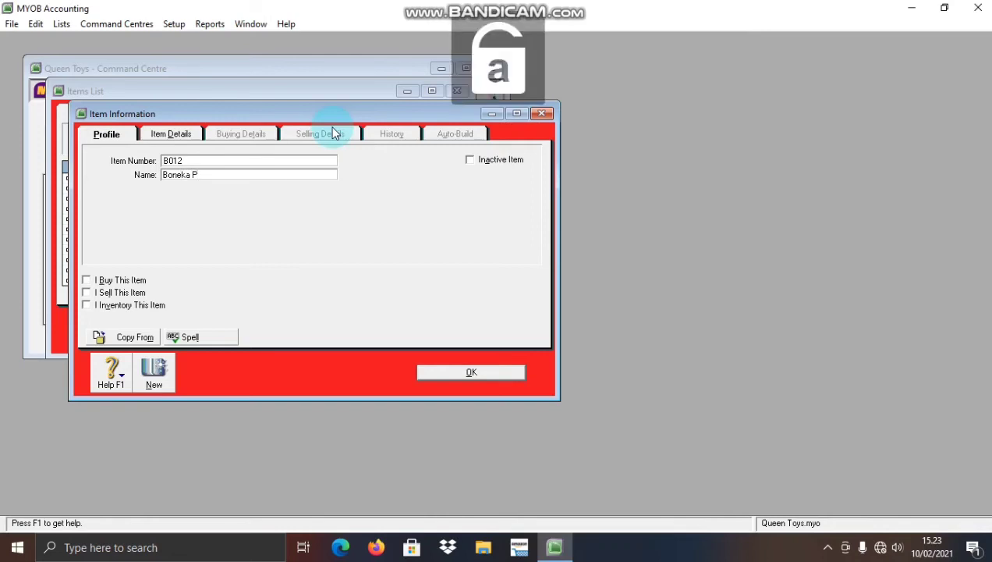
pyautogui.write('ony')
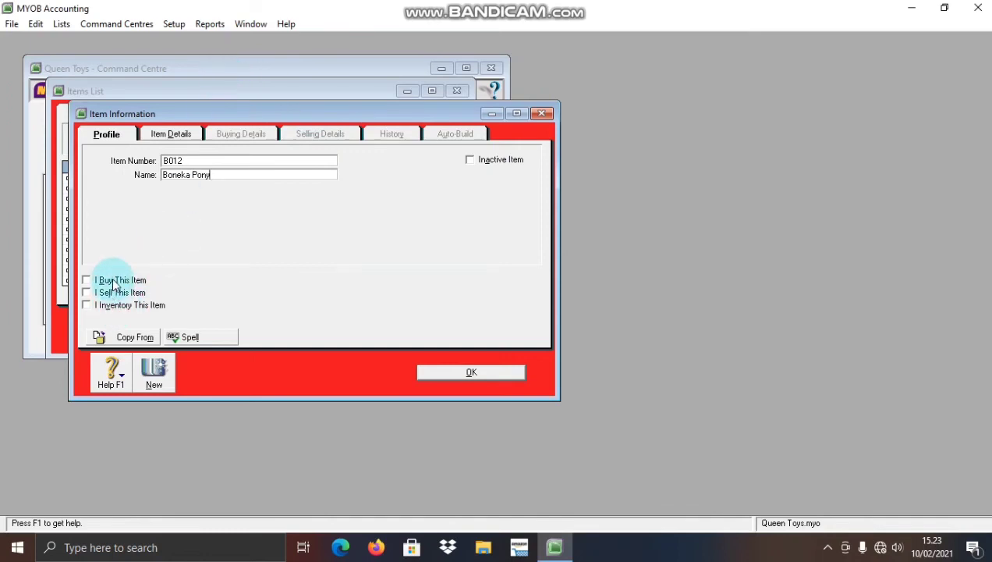
# Step: Mark the Boneka Pony item as bought, sold and inventoried
pyautogui.click(116, 279)
pyautogui.click(118, 292)
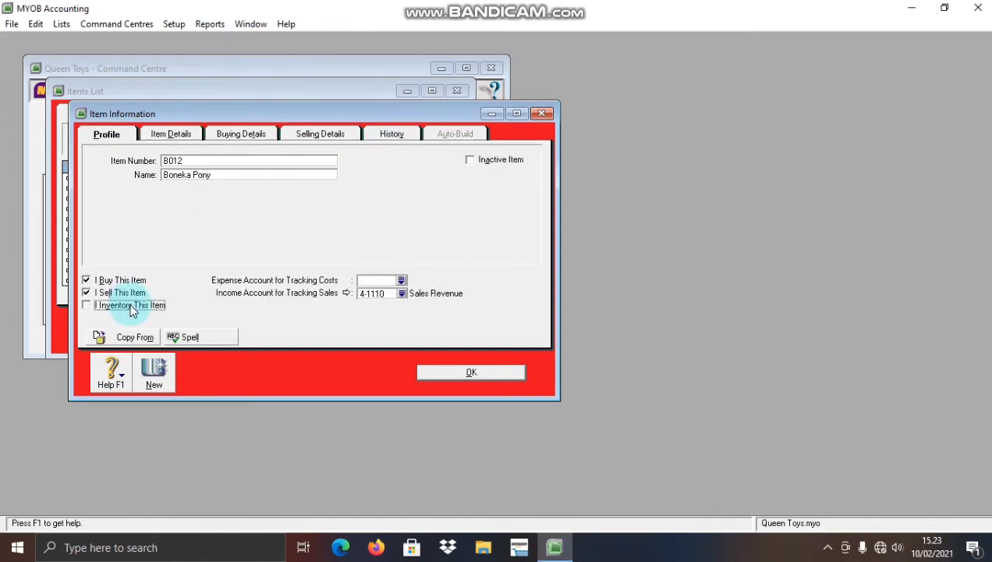
pyautogui.click(131, 305)
# Step: Check Boneka Pony's buying and selling details and save the item, dismissing the spelling check
pyautogui.click(237, 136)
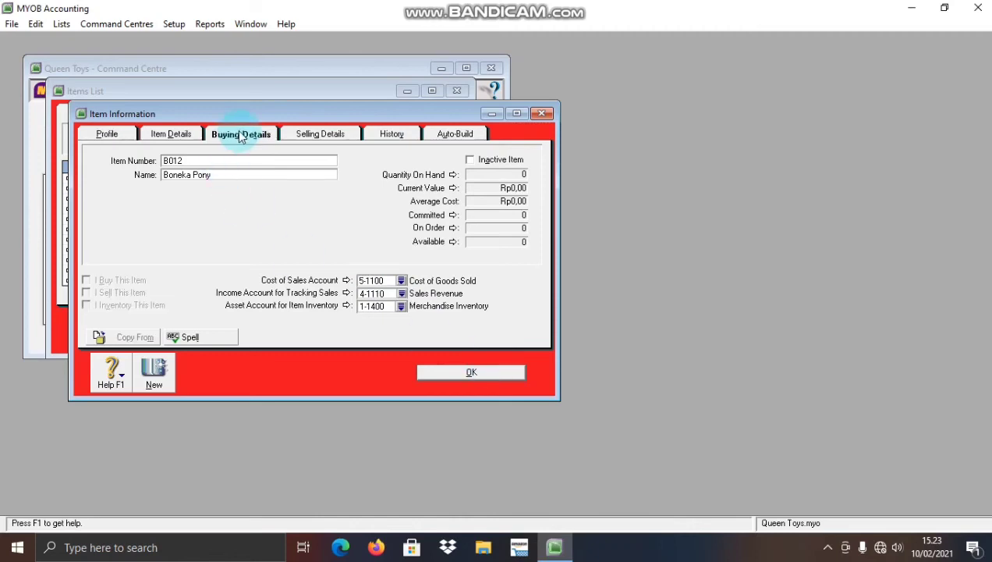
pyautogui.click(309, 134)
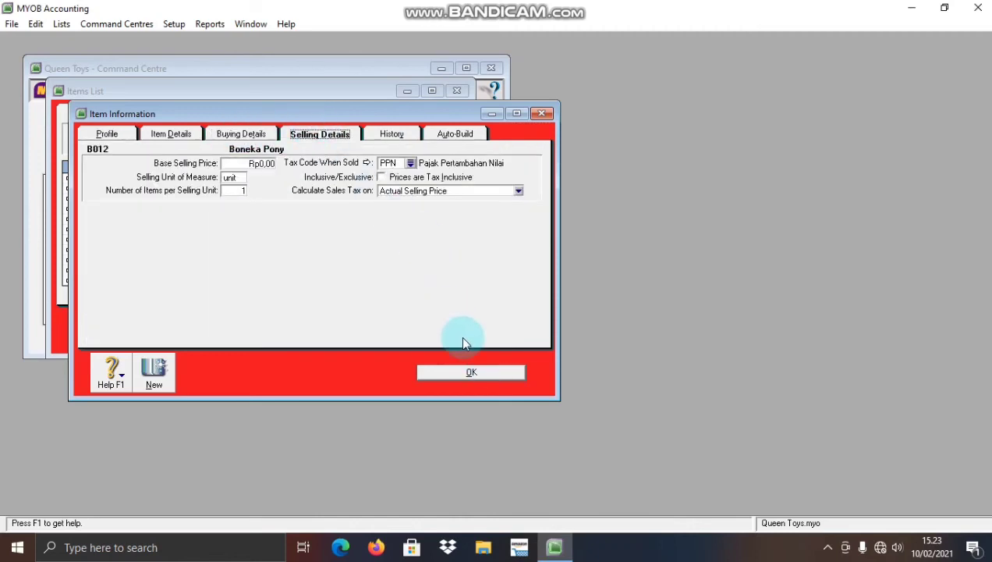
pyautogui.click(472, 371)
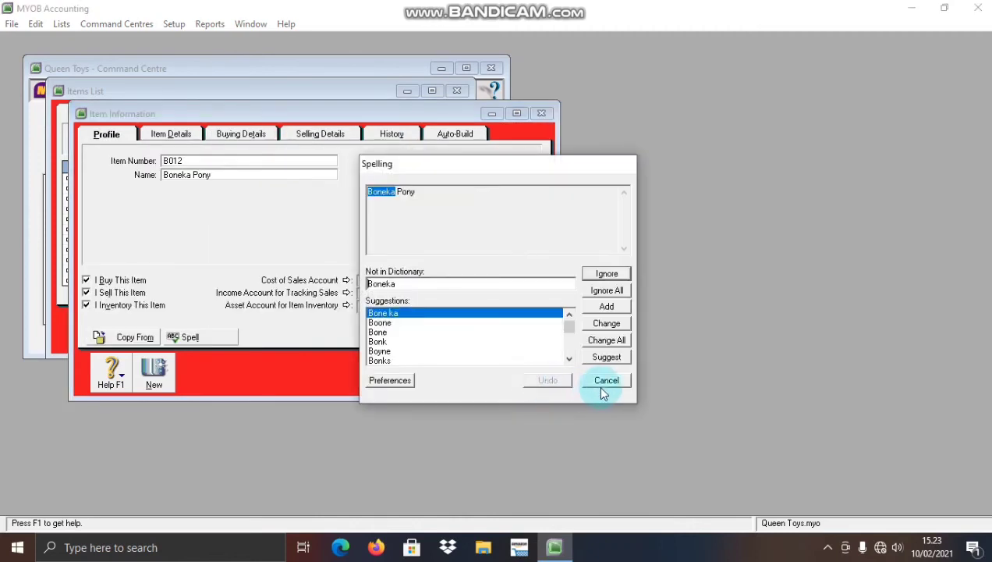
pyautogui.click(604, 378)
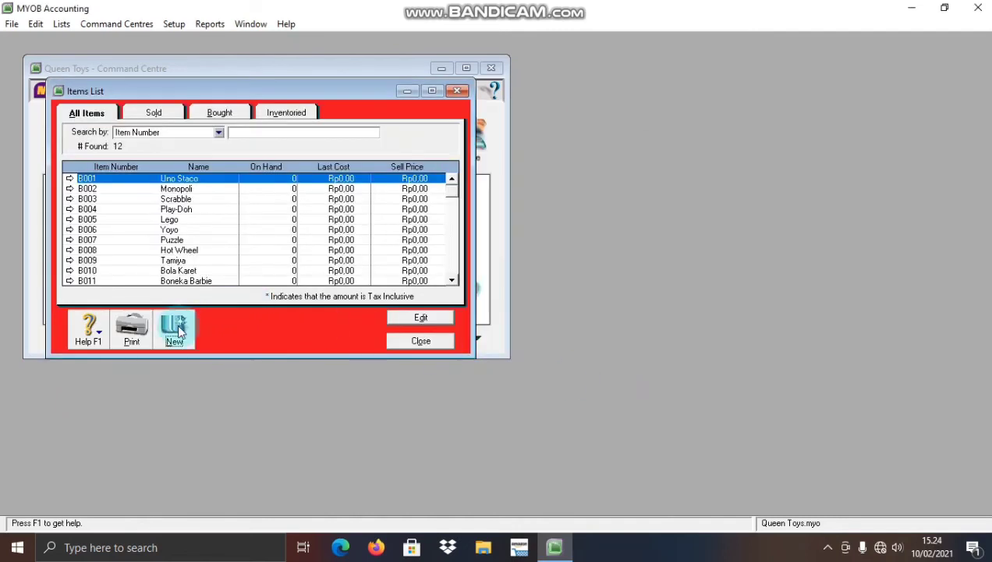
# Step: Create a new item with number B013 and the name "Boneka Teddy Bear"
pyautogui.click(174, 328)
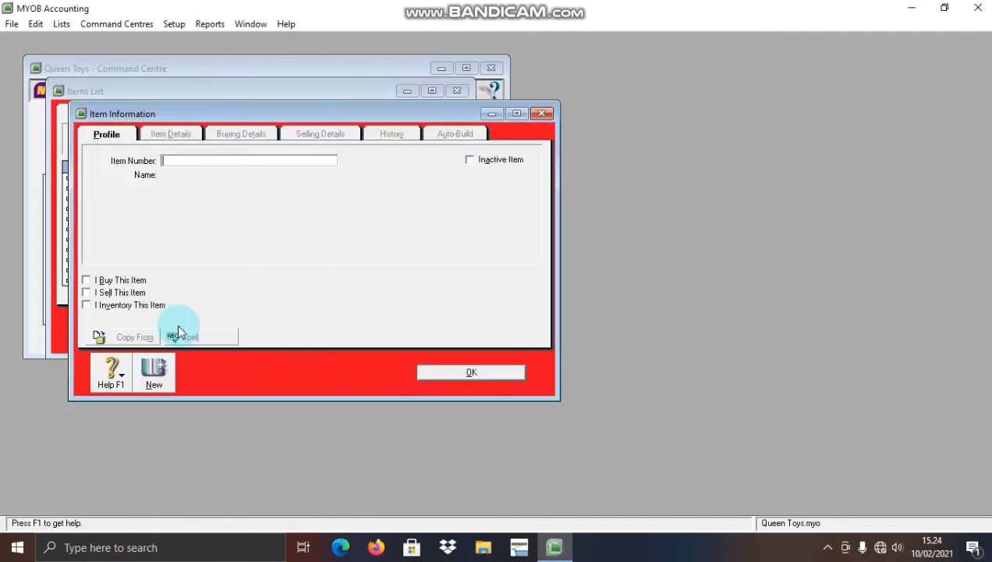
pyautogui.write('B013')
pyautogui.press('Tab')
pyautogui.write('B')
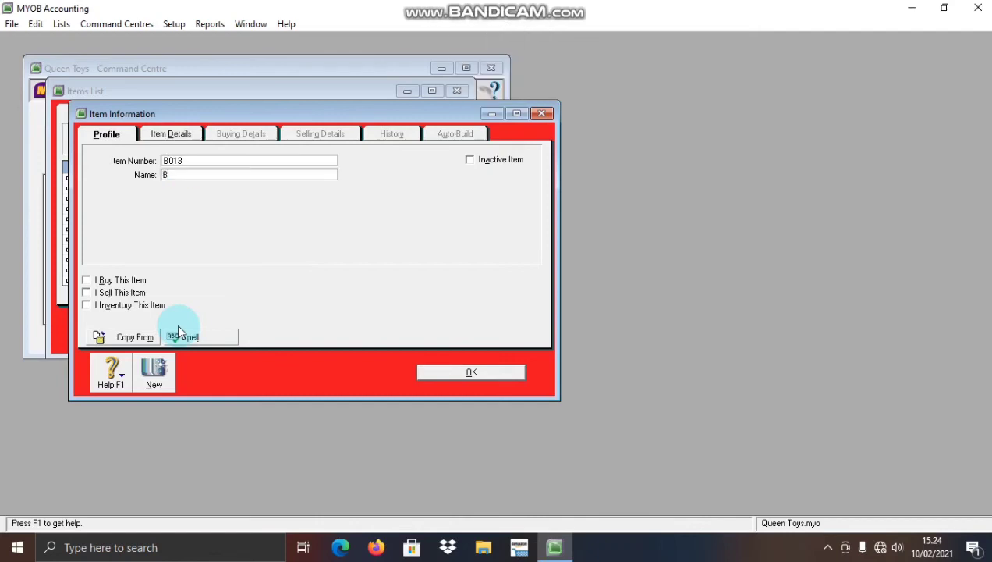
pyautogui.press('capslock')
pyautogui.write('oneka')
pyautogui.press('capslock')
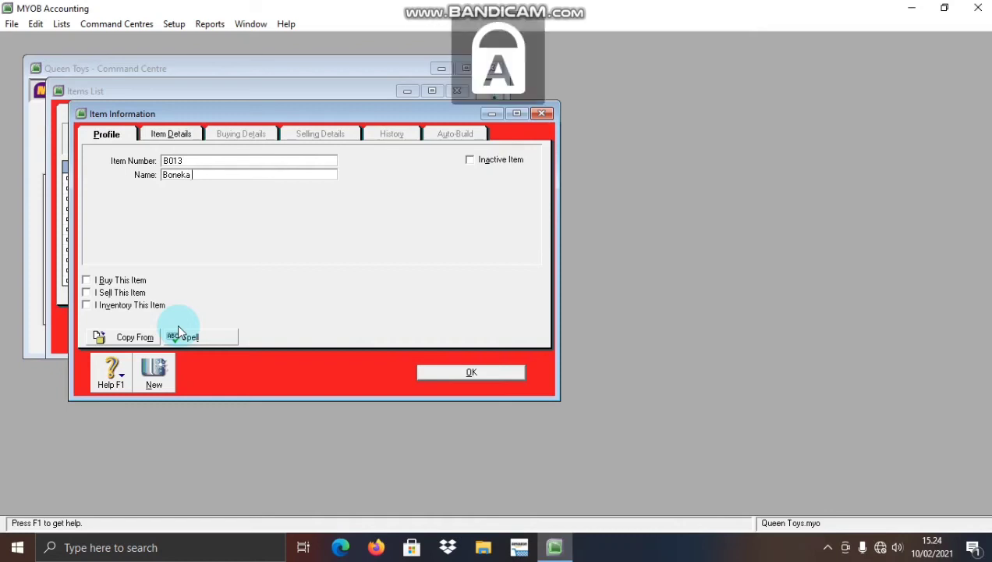
pyautogui.write('T')
pyautogui.press('capslock')
pyautogui.write('eddy')
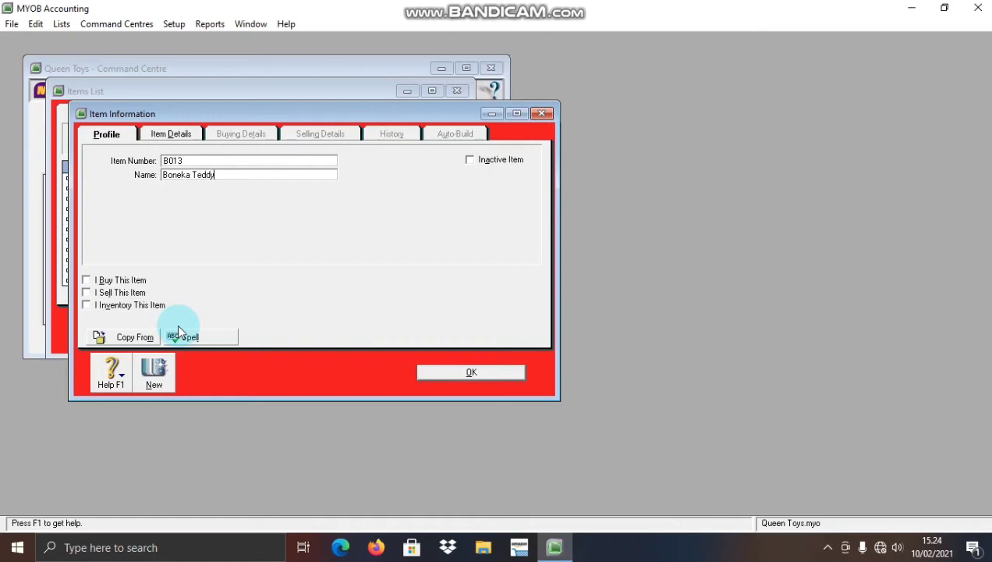
pyautogui.press('capslock')
pyautogui.write('B')
pyautogui.press('capslock')
pyautogui.write('ear')
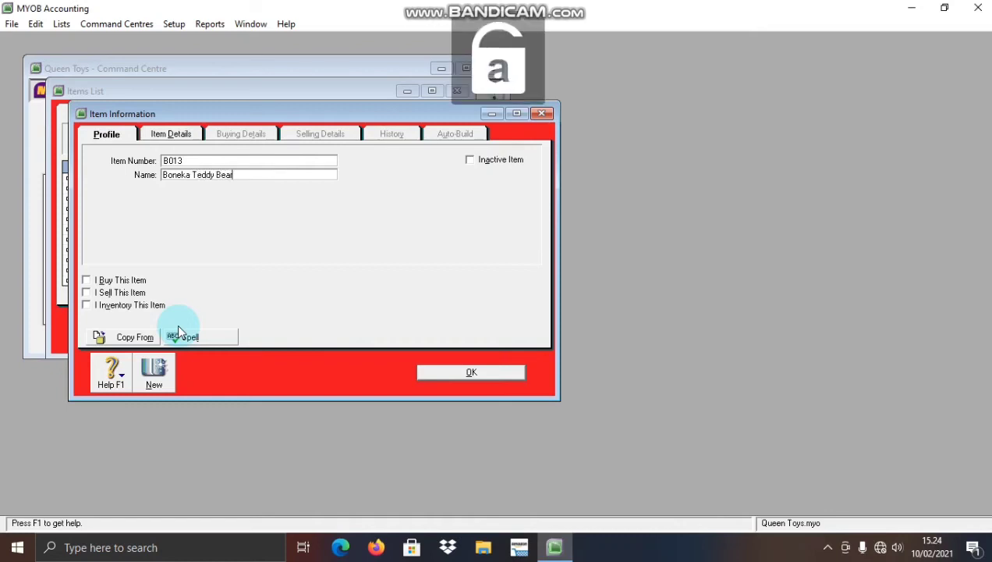
# Step: Mark the Boneka Teddy Bear item as bought, sold and inventoried
pyautogui.click(131, 281)
pyautogui.click(142, 294)
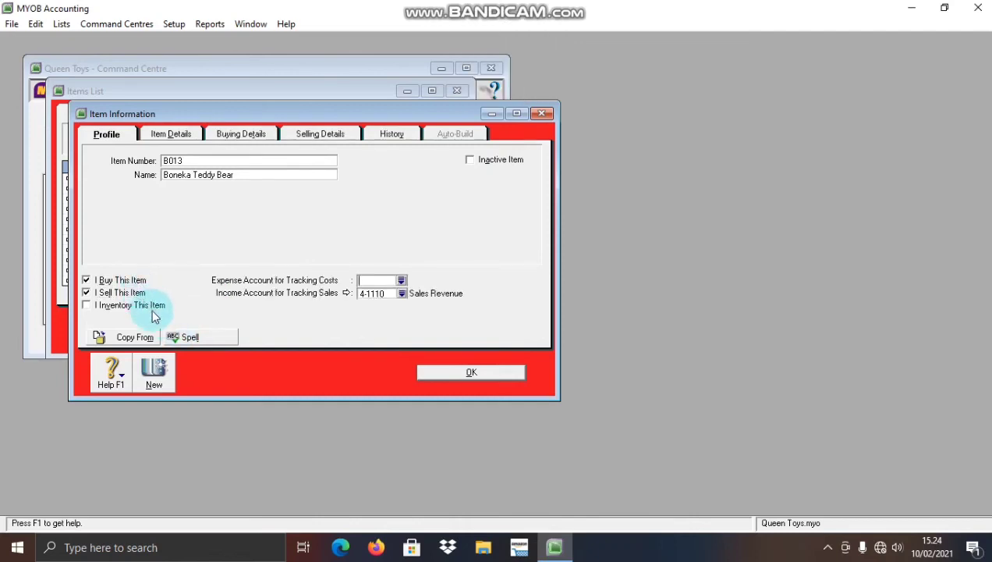
pyautogui.click(154, 306)
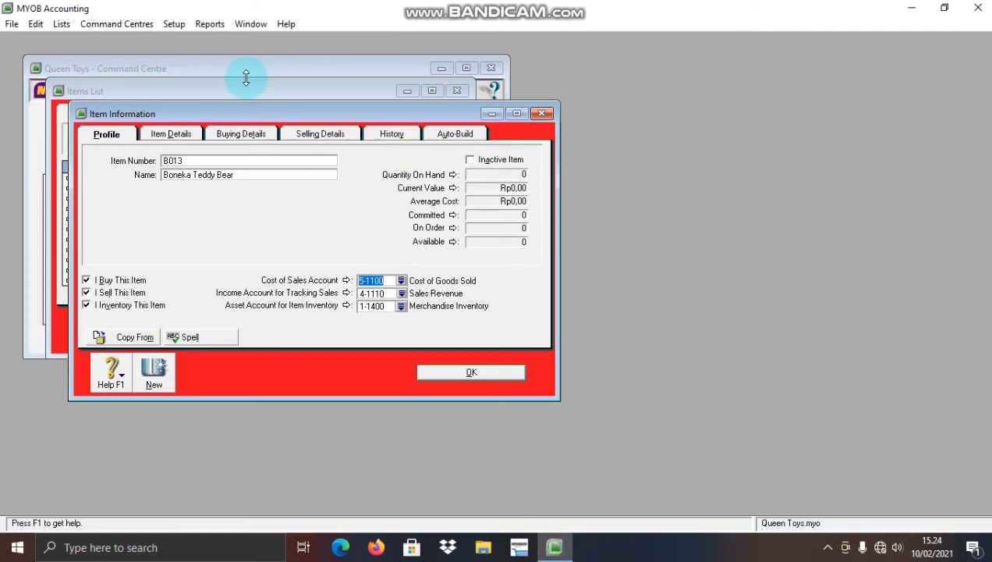
# Step: Check Boneka Teddy Bear's buying and selling details and save the item, dismissing the spelling check
pyautogui.click(244, 134)
pyautogui.click(308, 136)
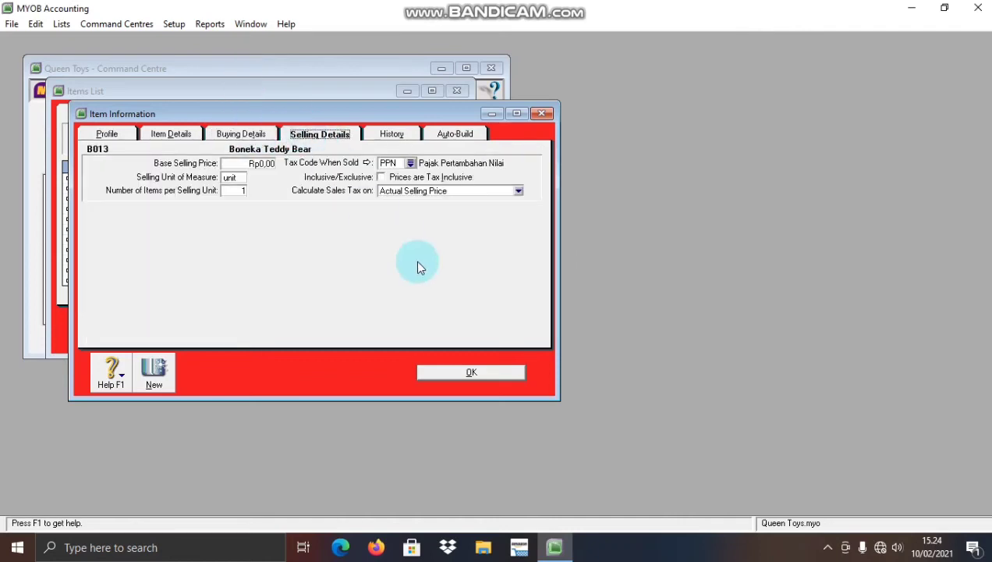
pyautogui.click(466, 371)
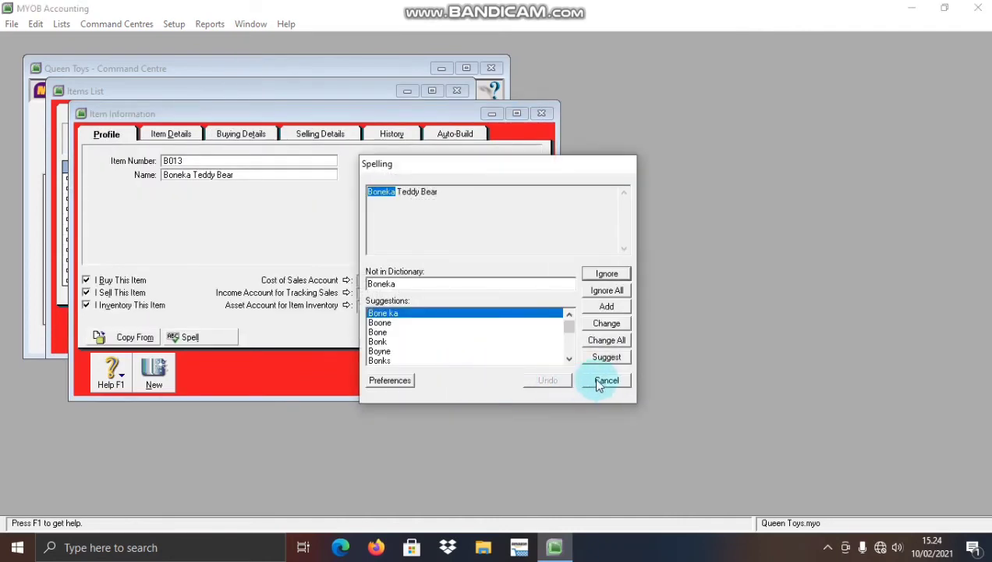
pyautogui.click(601, 382)
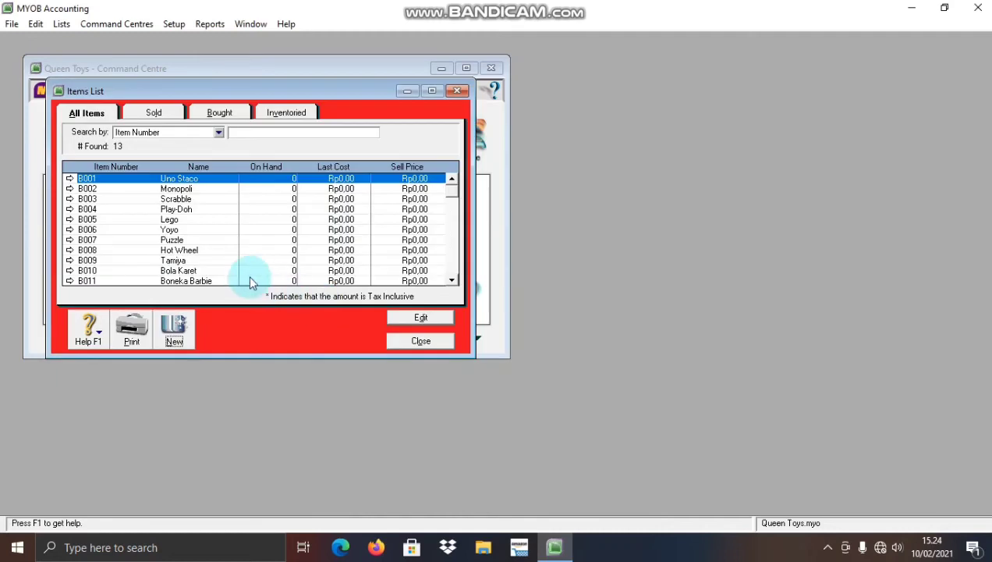
# Step: Create a new inventory item with the item number B014
pyautogui.click(175, 330)
pyautogui.press('capslock')
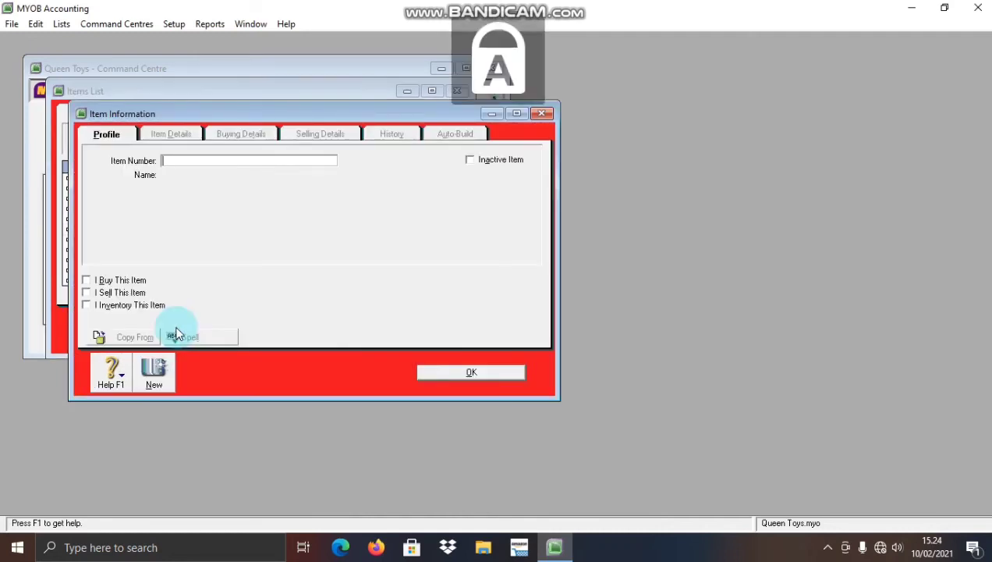
pyautogui.write('B')
pyautogui.press('capslock')
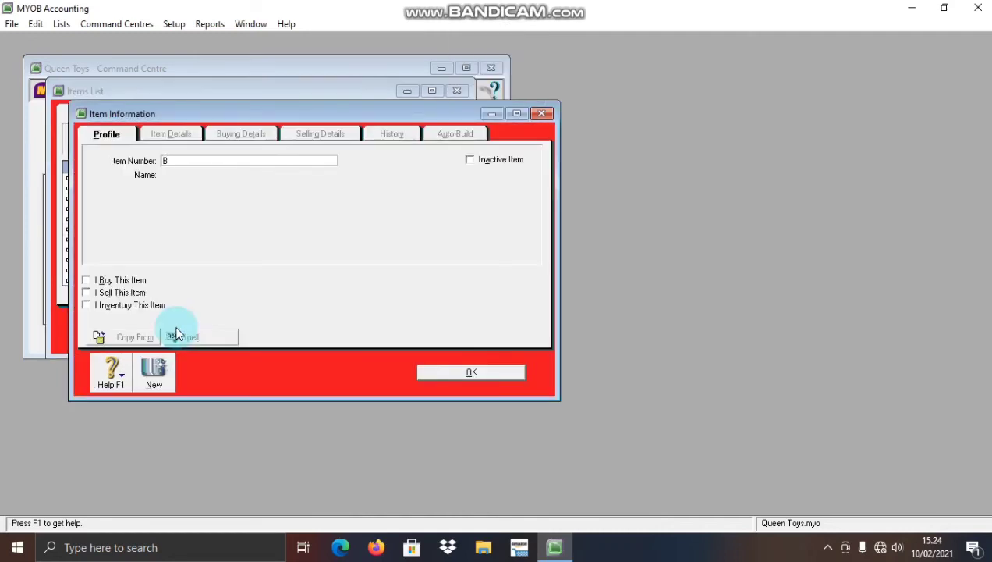
pyautogui.write('013')
pyautogui.press('BackSpace')
pyautogui.write('4')
pyautogui.press('Tab')
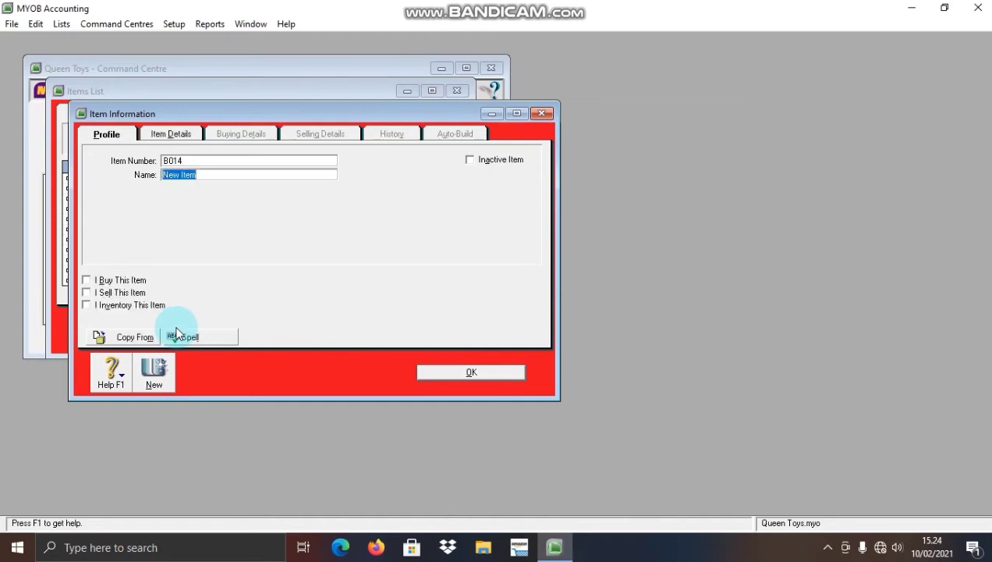
# Step: Enter "Boneka Pororo" as the name of item B014
pyautogui.write('s')
pyautogui.press('BackSpace')
pyautogui.press('capslock')
pyautogui.write('B')
pyautogui.press('capslock')
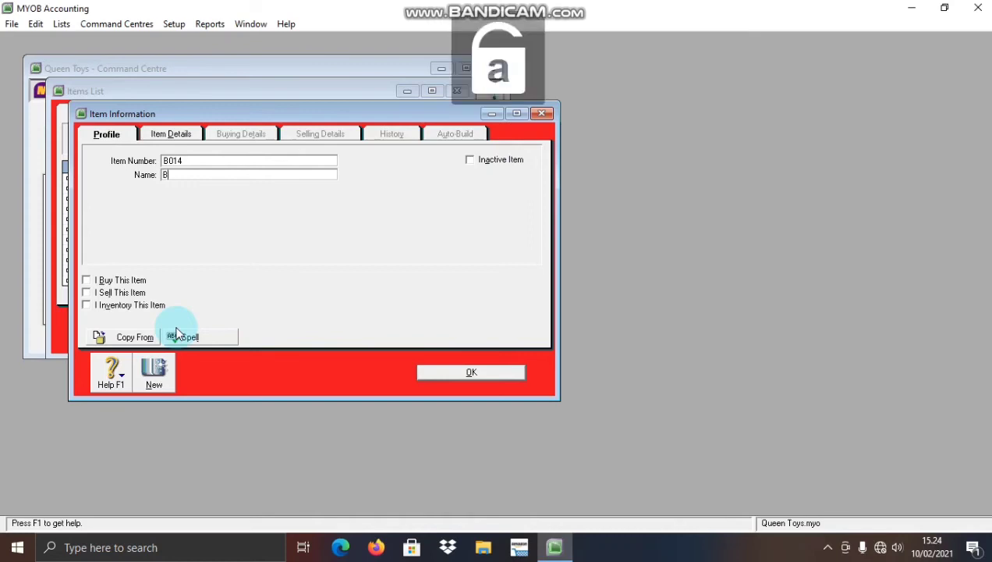
pyautogui.write('oneka')
pyautogui.press('capslock')
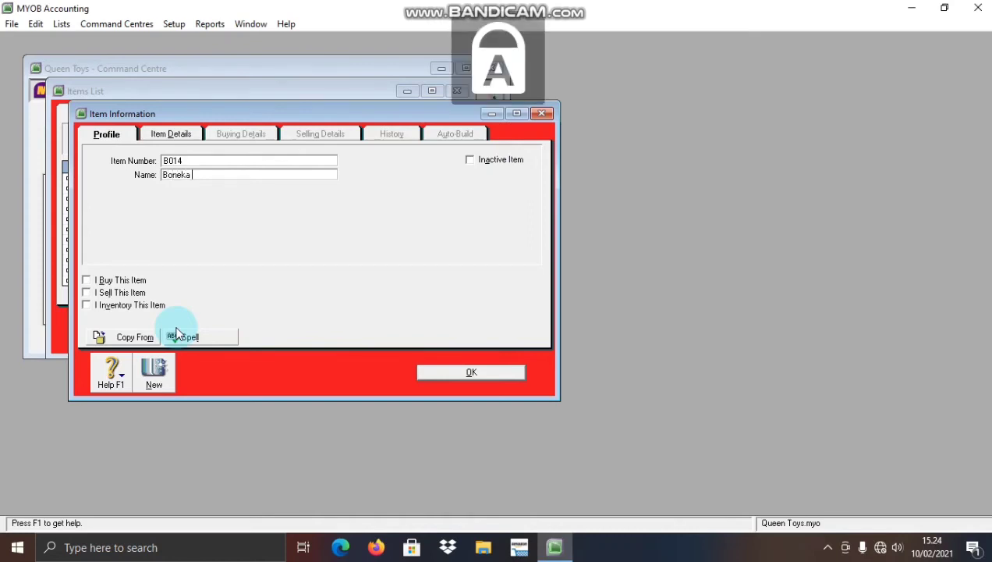
pyautogui.write('(P')
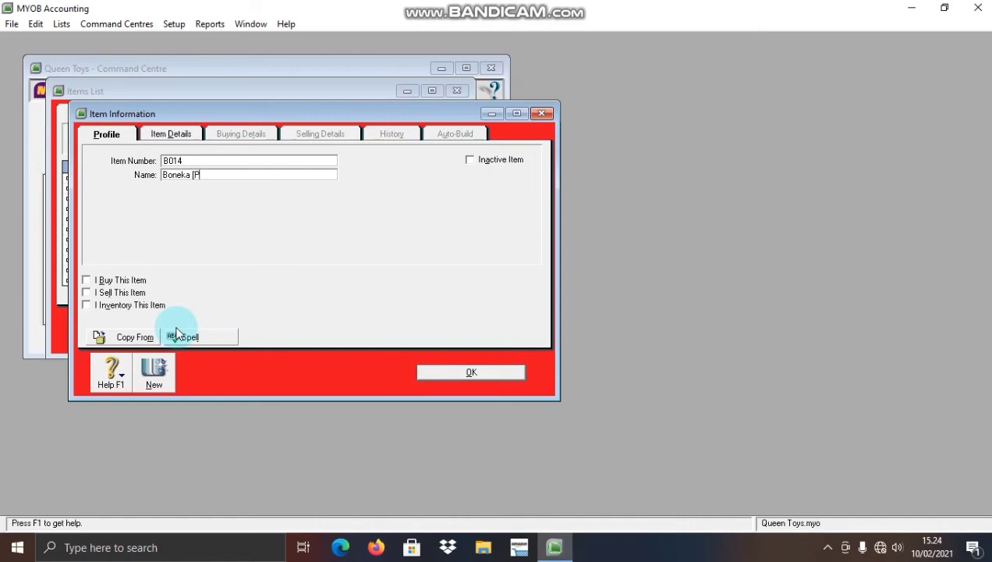
pyautogui.press('BackSpace')
pyautogui.press('BackSpace')
pyautogui.write('P')
pyautogui.press('capslock')
pyautogui.write('ororo')
# Step: Mark the Boneka Pororo item as bought, sold and inventoried
pyautogui.click(107, 293)
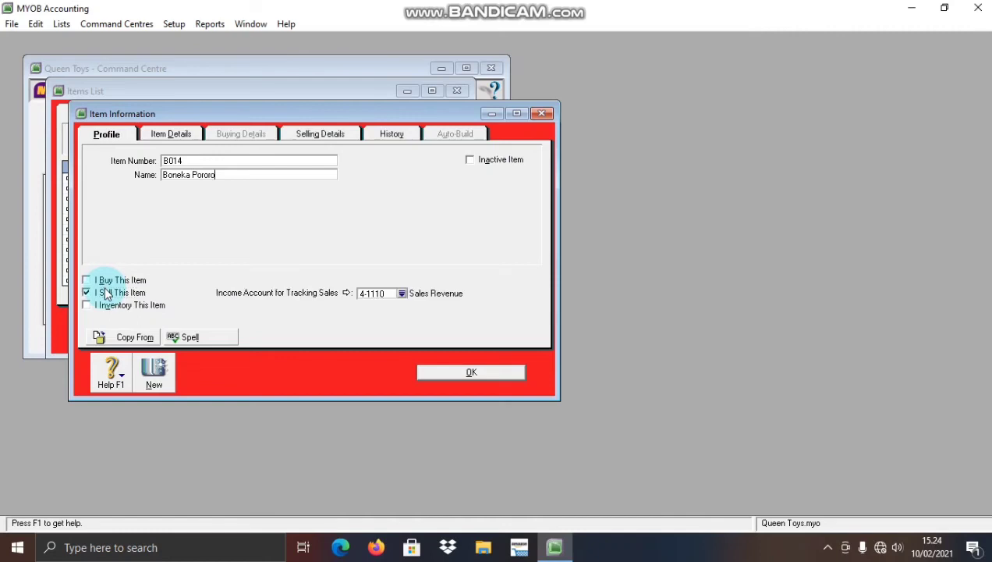
pyautogui.click(106, 281)
pyautogui.click(119, 306)
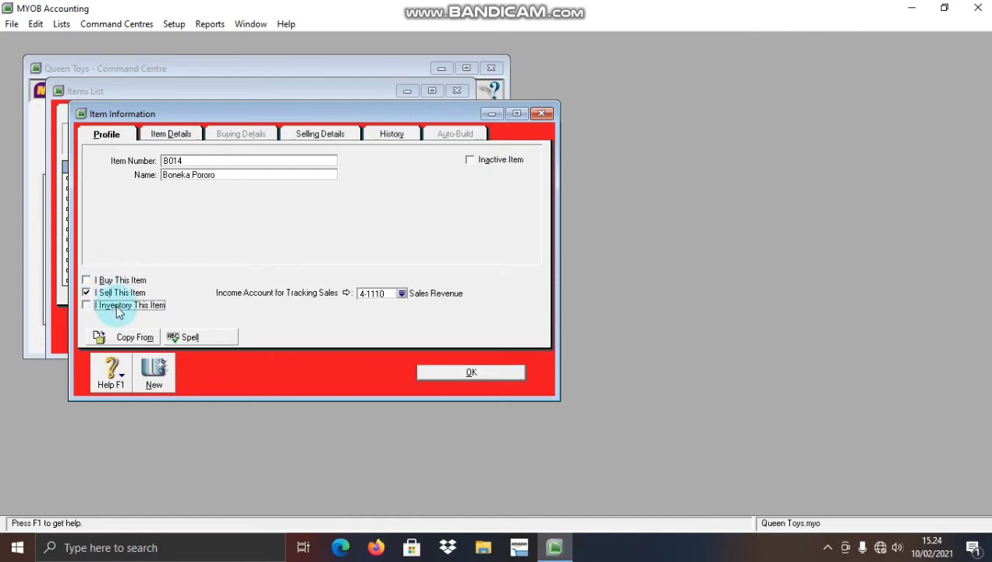
pyautogui.click(118, 282)
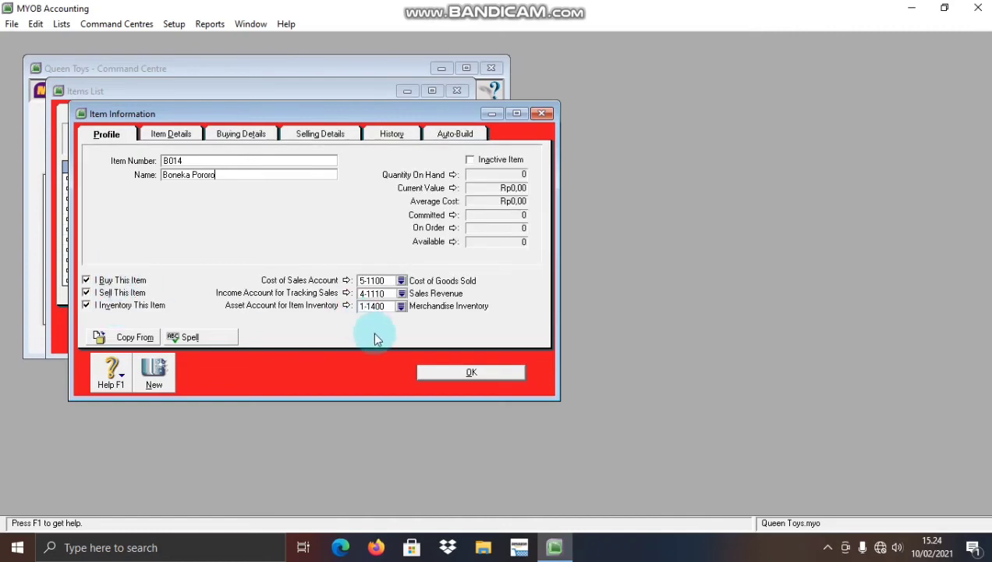
# Step: Check Boneka Pororo's buying and selling details and save the item, dismissing the spelling check
pyautogui.click(250, 133)
pyautogui.click(303, 136)
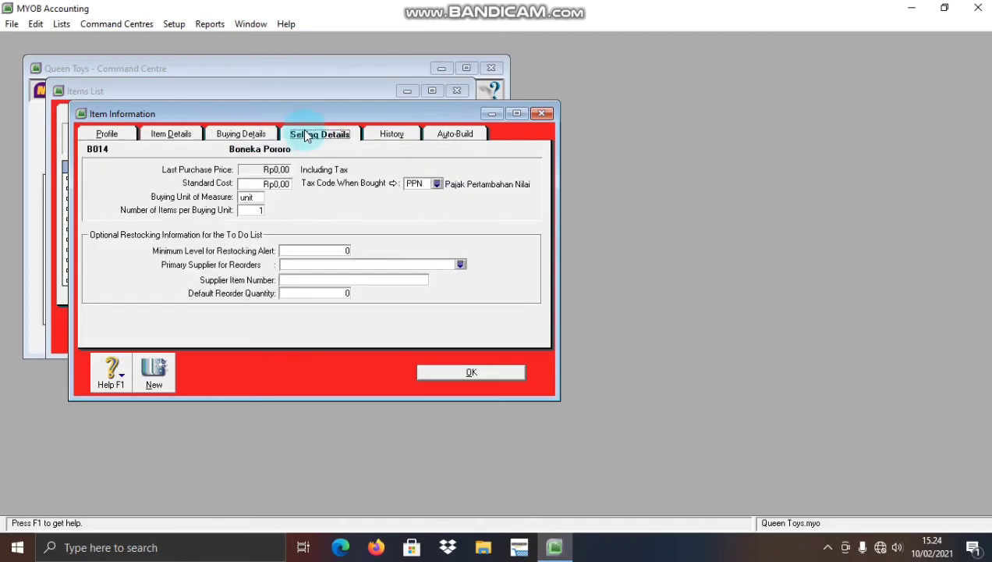
pyautogui.click(504, 372)
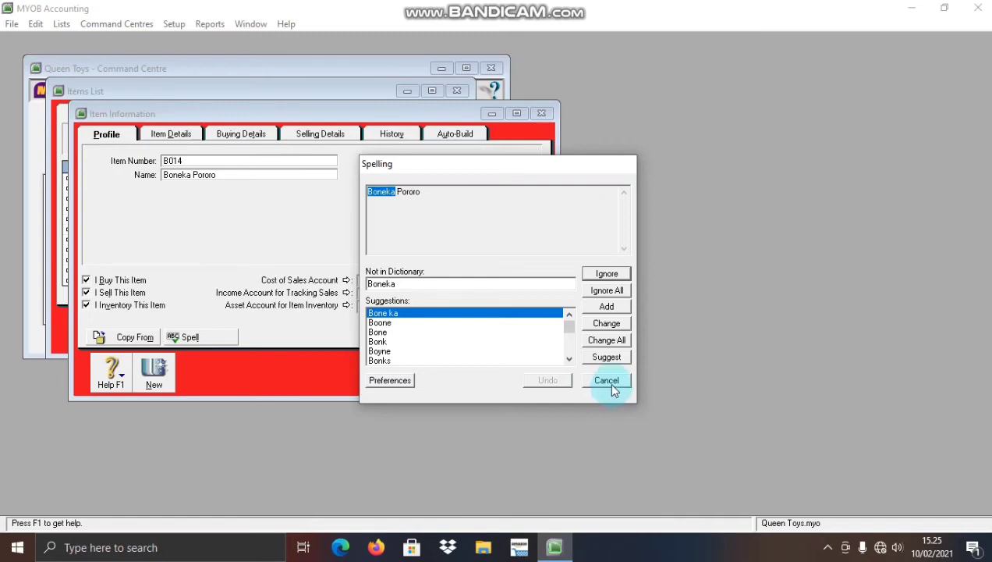
pyautogui.click(608, 381)
# Step: Create a new inventory item with the item number B015
pyautogui.click(185, 329)
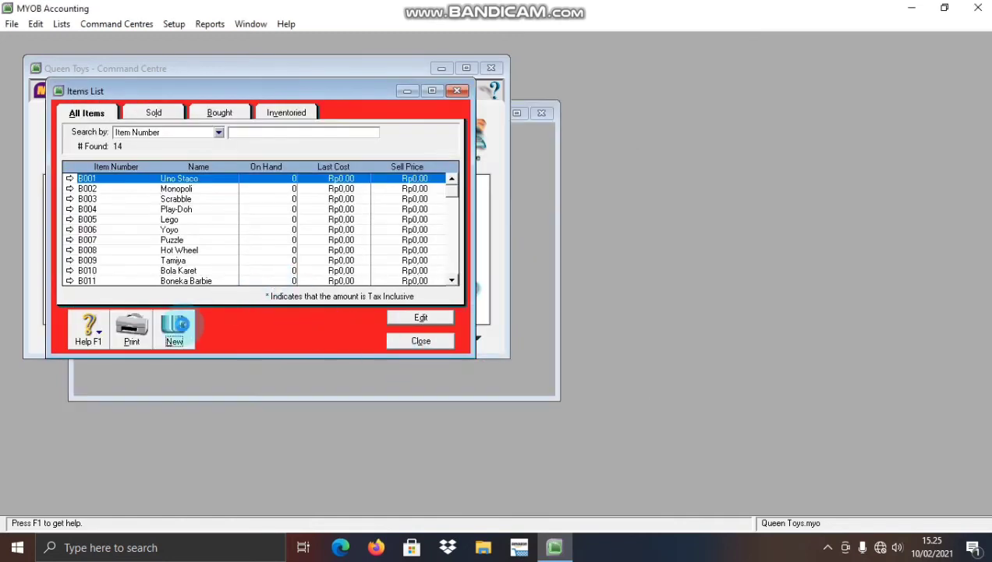
pyautogui.press('capslock')
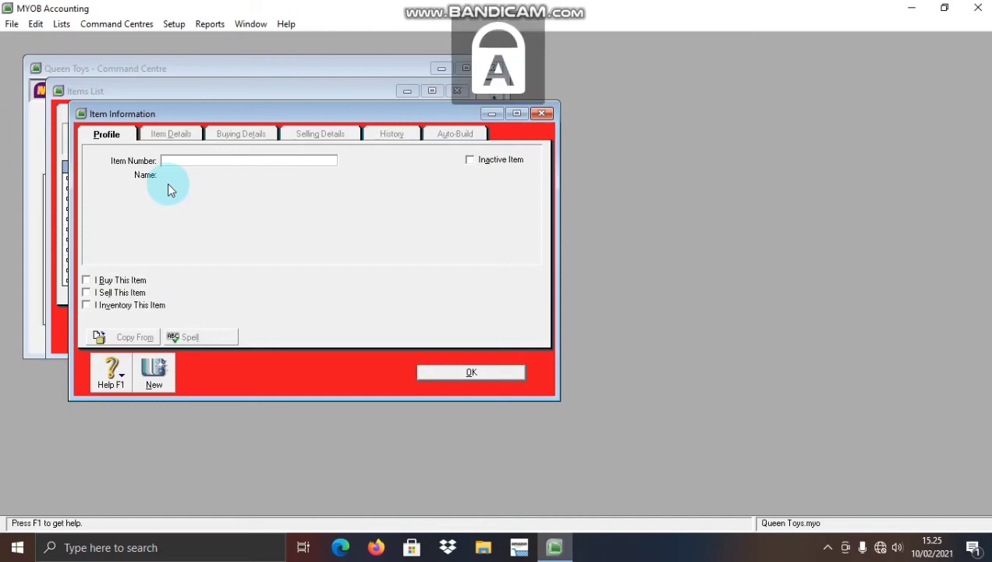
pyautogui.write('B')
pyautogui.press('capslock')
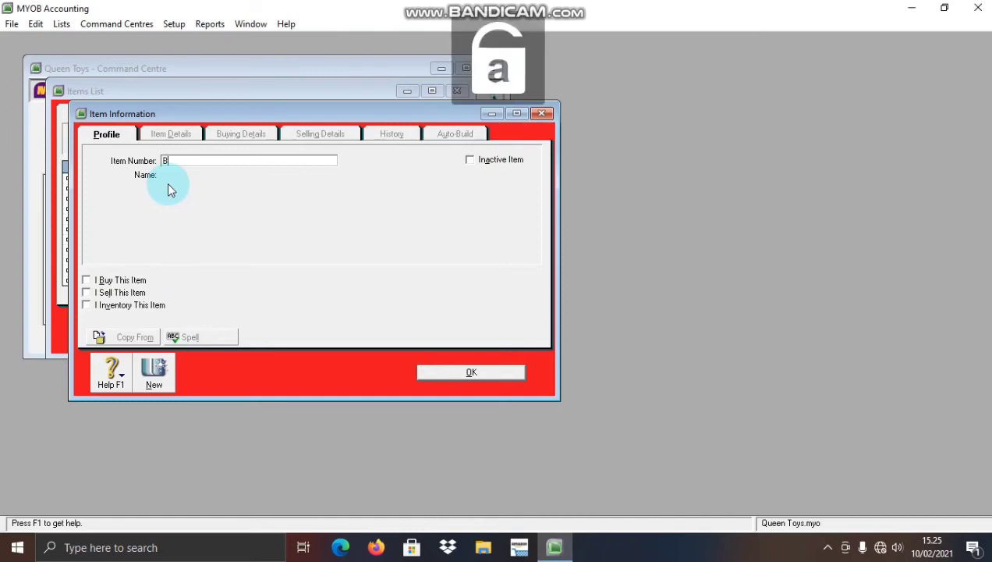
pyautogui.write('015')
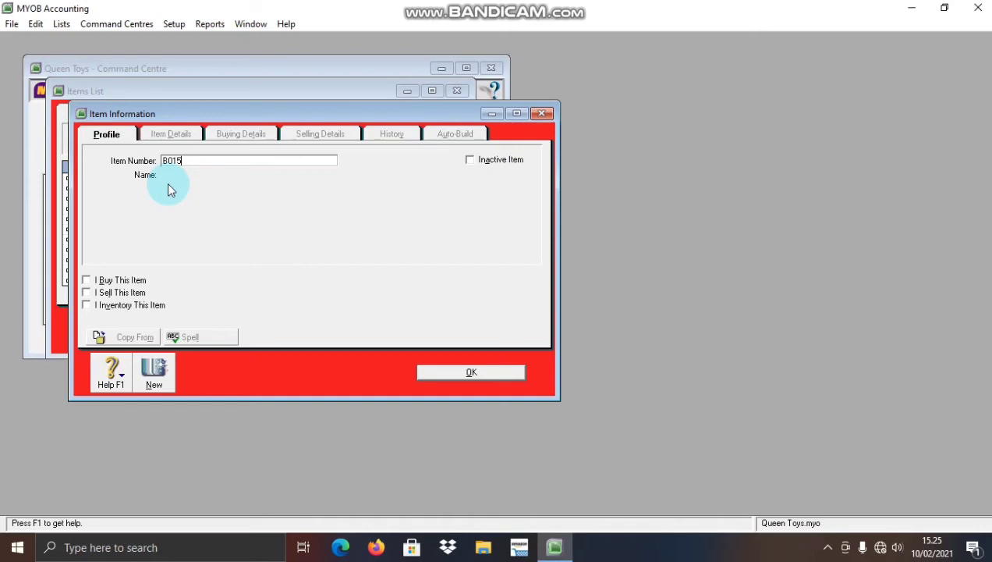
pyautogui.press('Tab')
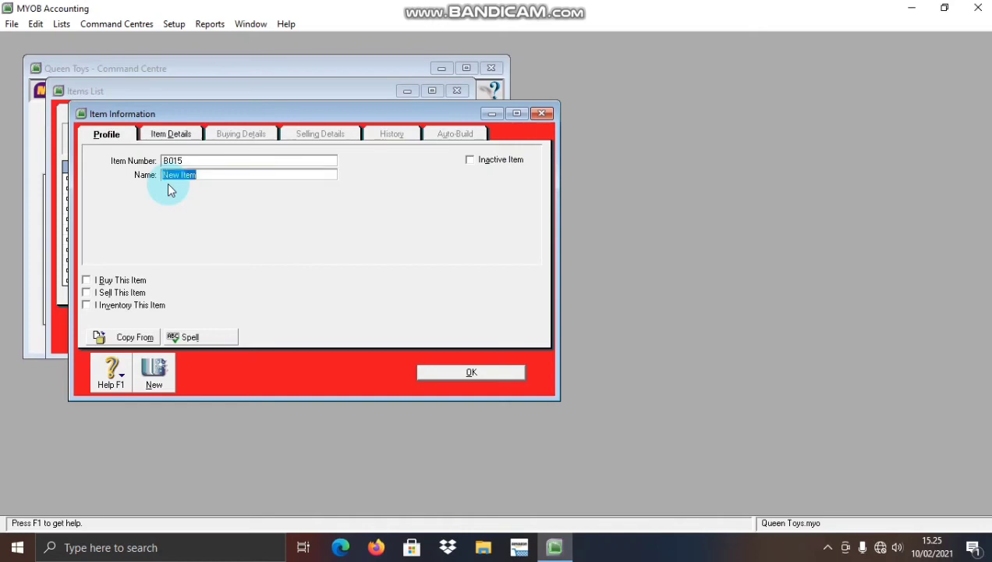
# Step: Enter "Bantal Frrozen" as the name of item B015
pyautogui.write('b')
pyautogui.press('capslock')
pyautogui.write('B')
pyautogui.press('capslock')
pyautogui.write('on')
pyautogui.press('capslock')
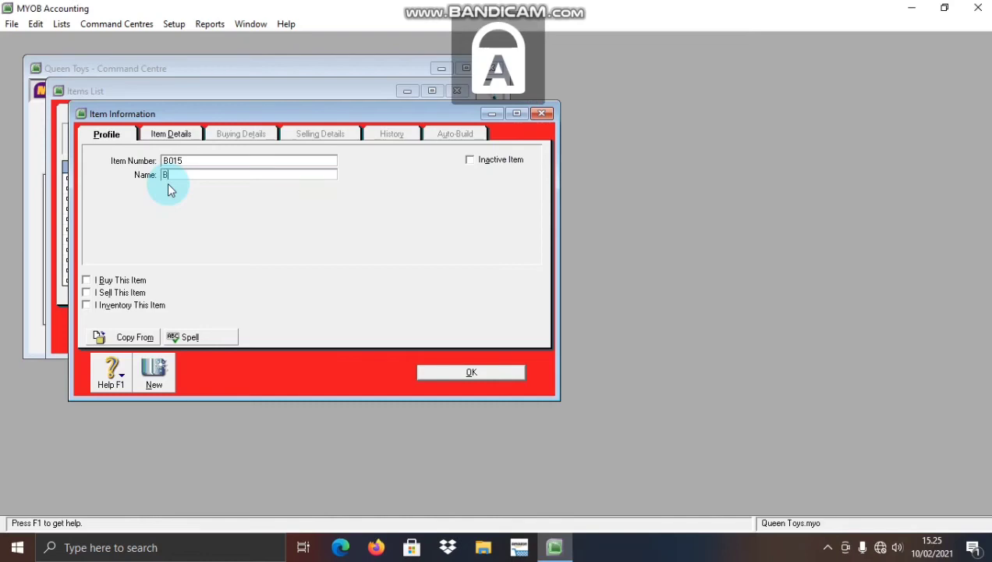
pyautogui.press('capslock')
pyautogui.write('Bar')
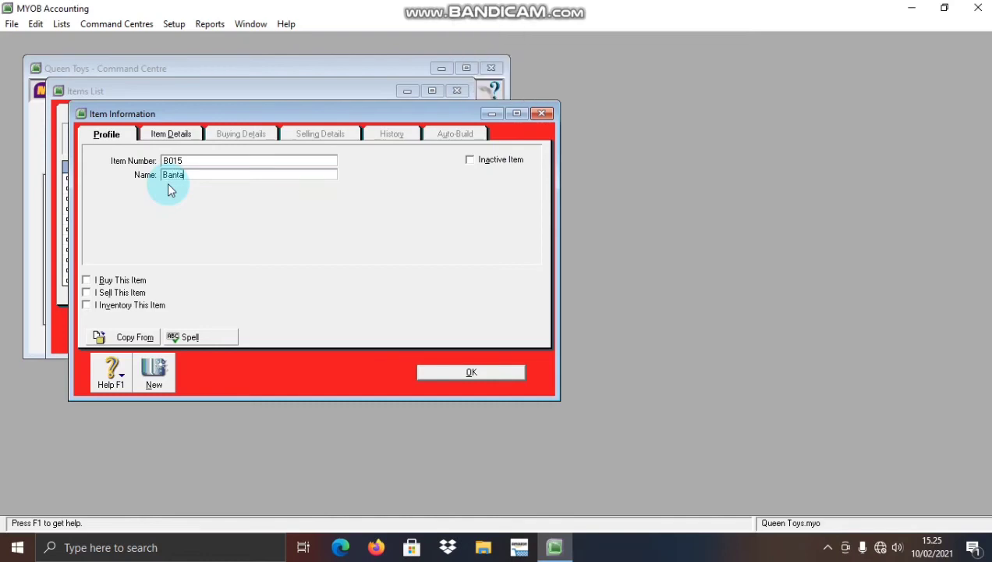
pyautogui.write('tal')
pyautogui.press('capslock')
pyautogui.write('F')
pyautogui.press('capslock')
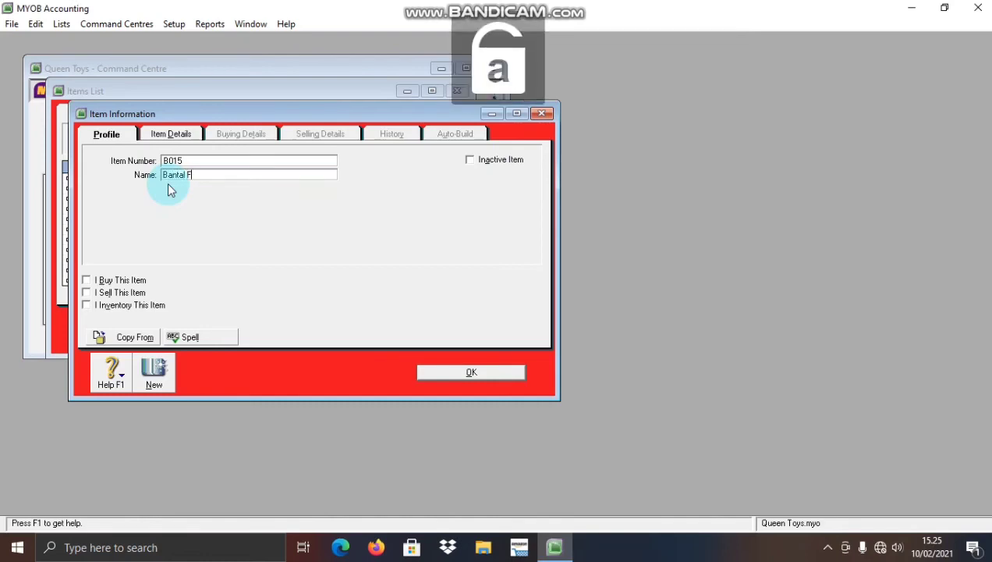
pyautogui.write('rozen')
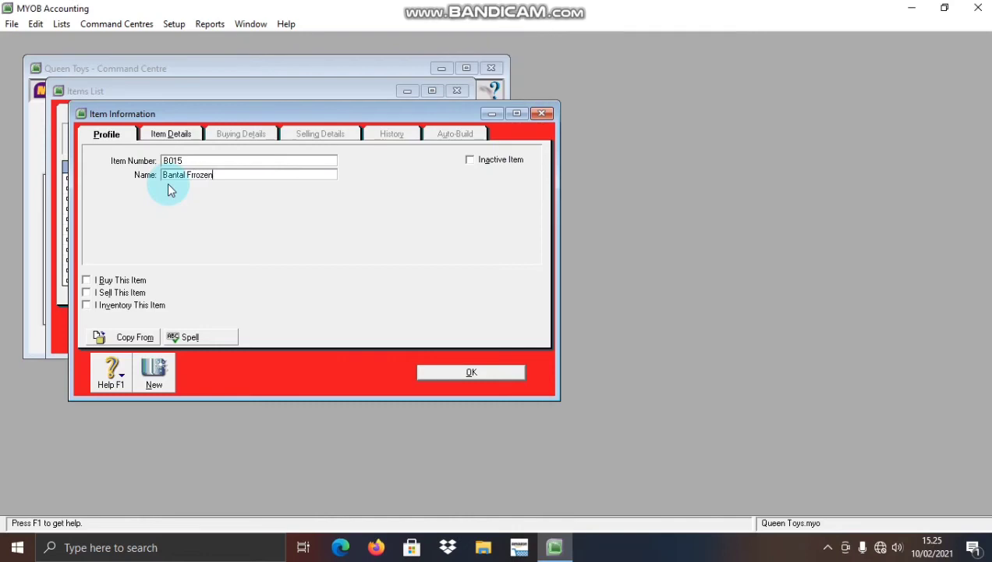
# Step: Mark the Bantal Frrozen item as bought, sold and inventoried
pyautogui.click(134, 282)
pyautogui.click(133, 291)
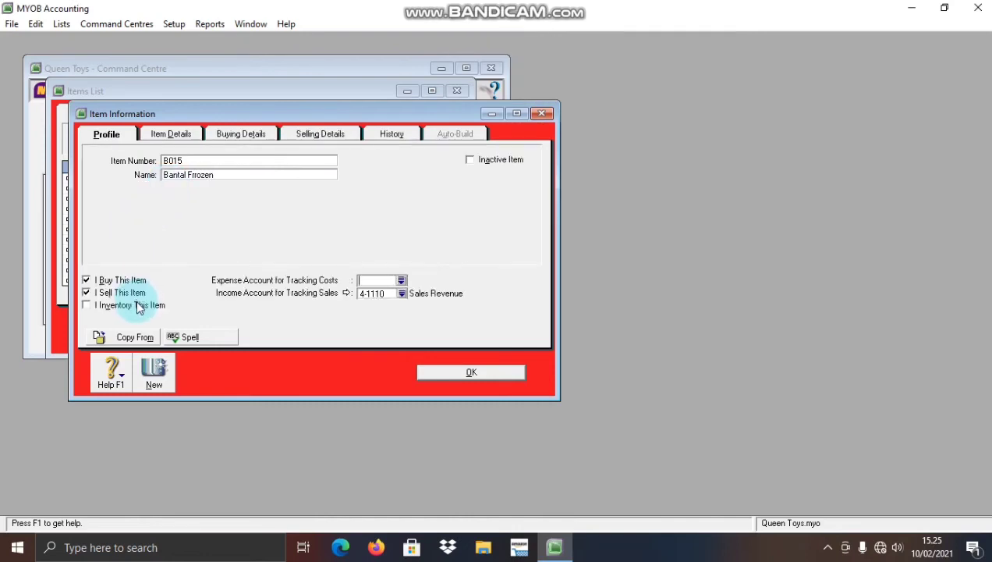
pyautogui.click(136, 304)
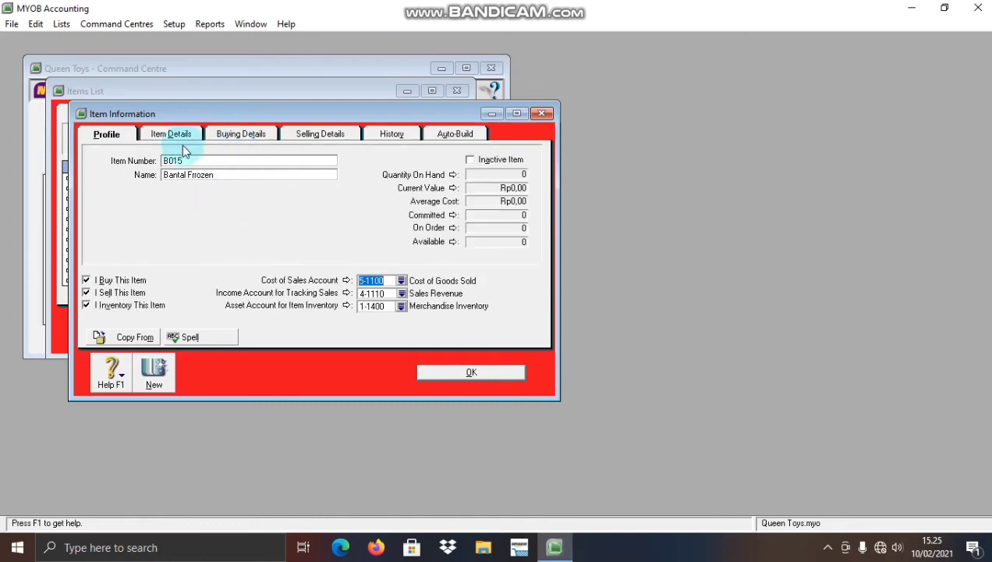
# Step: Check Bantal Frrozen's buying and selling details and save the item, dismissing the spelling check
pyautogui.click(230, 134)
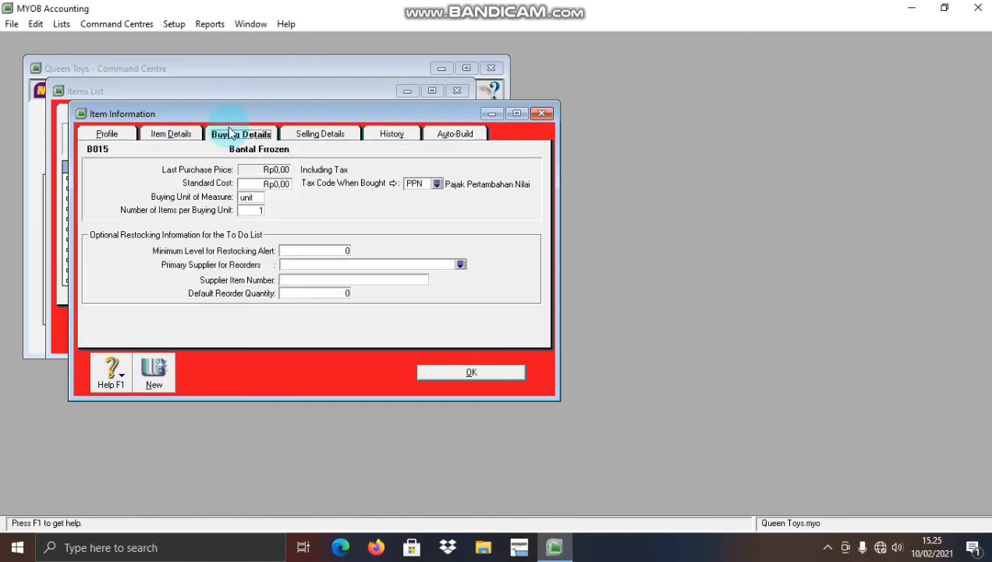
pyautogui.click(320, 136)
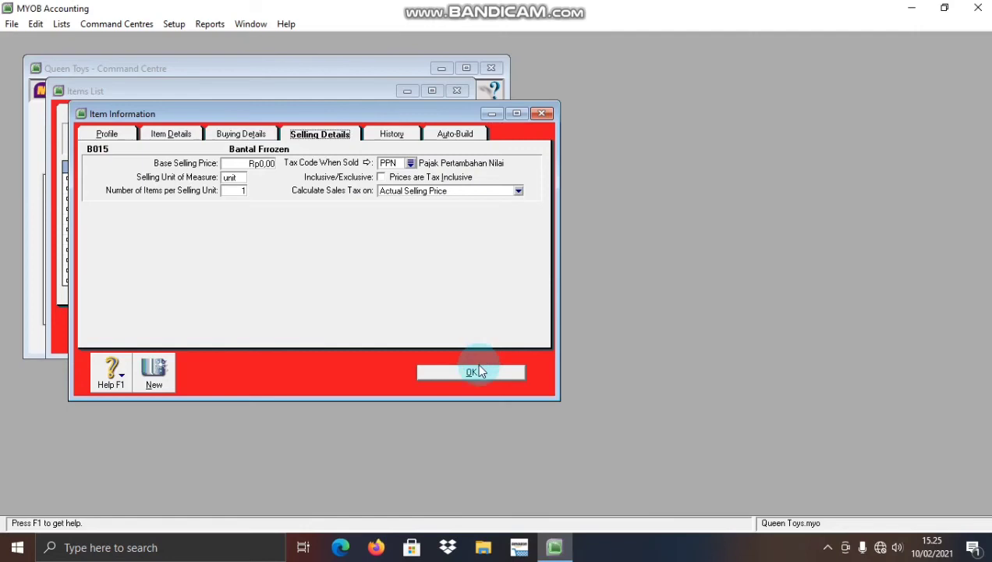
pyautogui.click(476, 369)
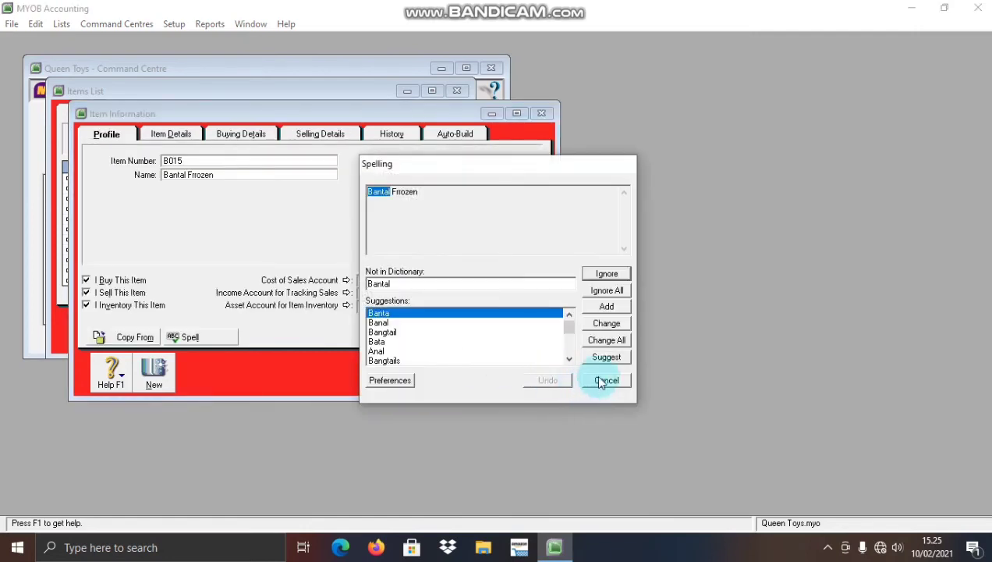
pyautogui.click(607, 381)
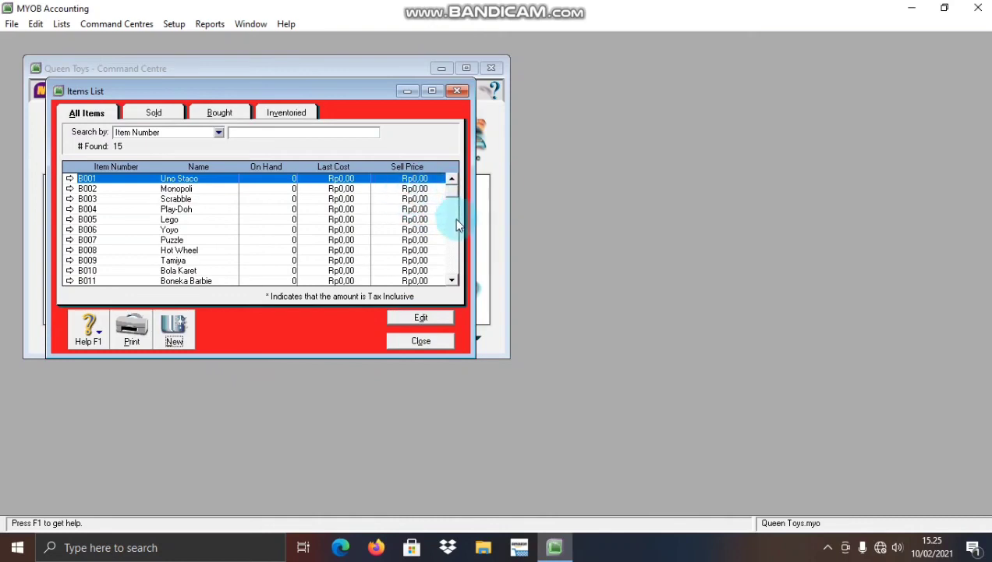
# Step: Review the items list down to its last entry and close it
pyautogui.doubleClick(452, 280)
pyautogui.doubleClick(451, 280)
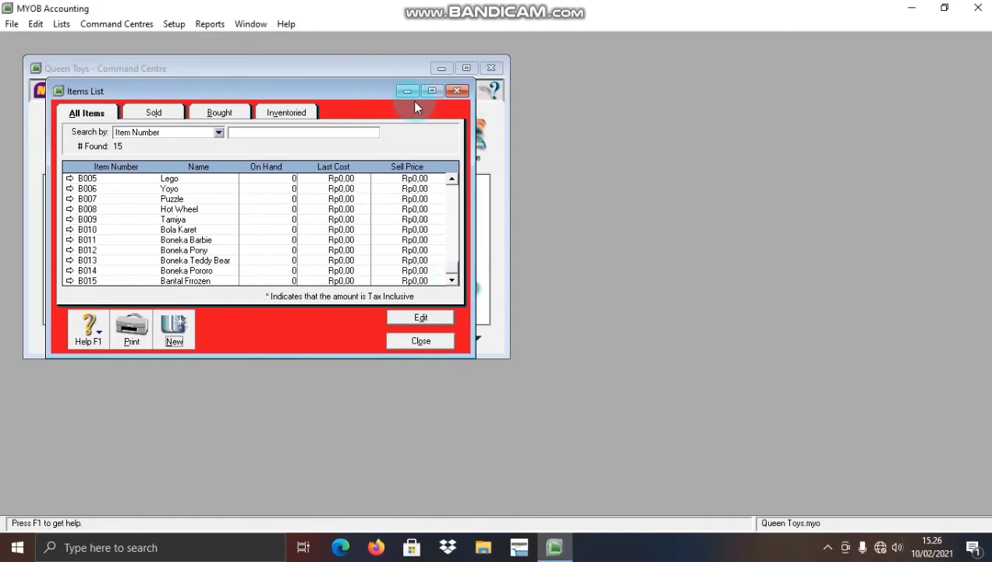
pyautogui.click(457, 92)
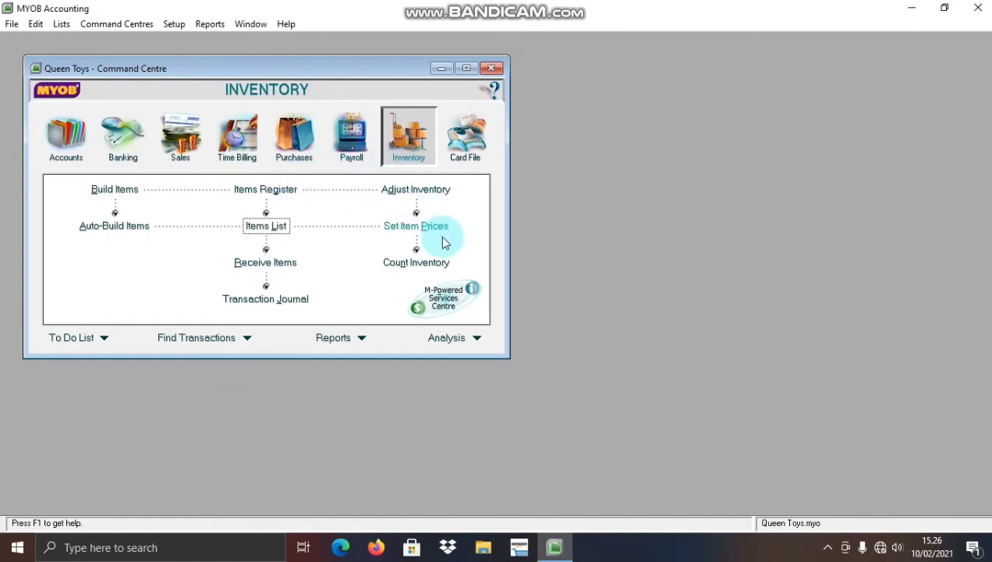
# Step: Open the inventory count and enter counted quantities of 10 for Uno Staco, 30 for Monopoli, 10 for Scrabble and 15 for Play-Doh
pyautogui.click(445, 267)
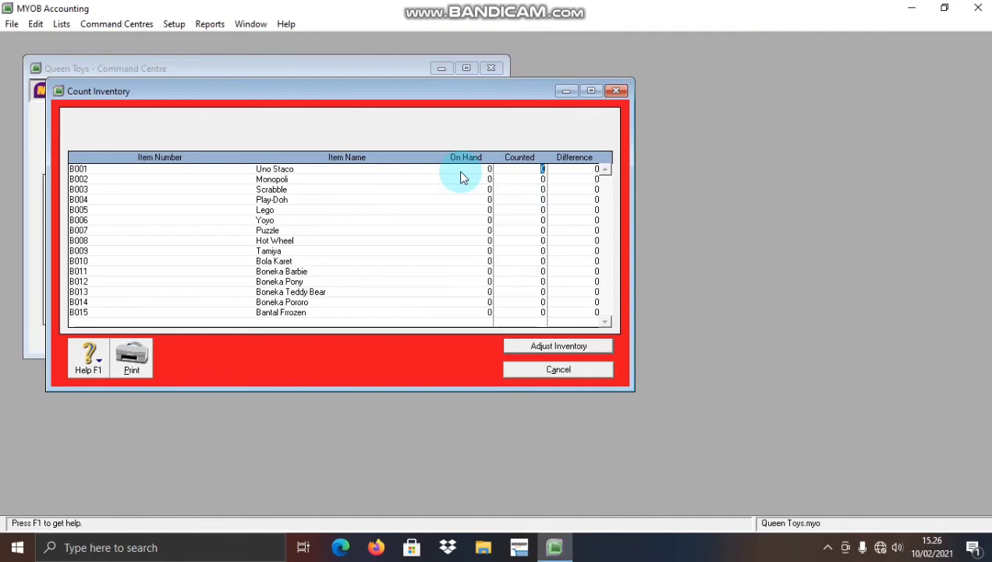
pyautogui.write('10')
pyautogui.click(541, 179)
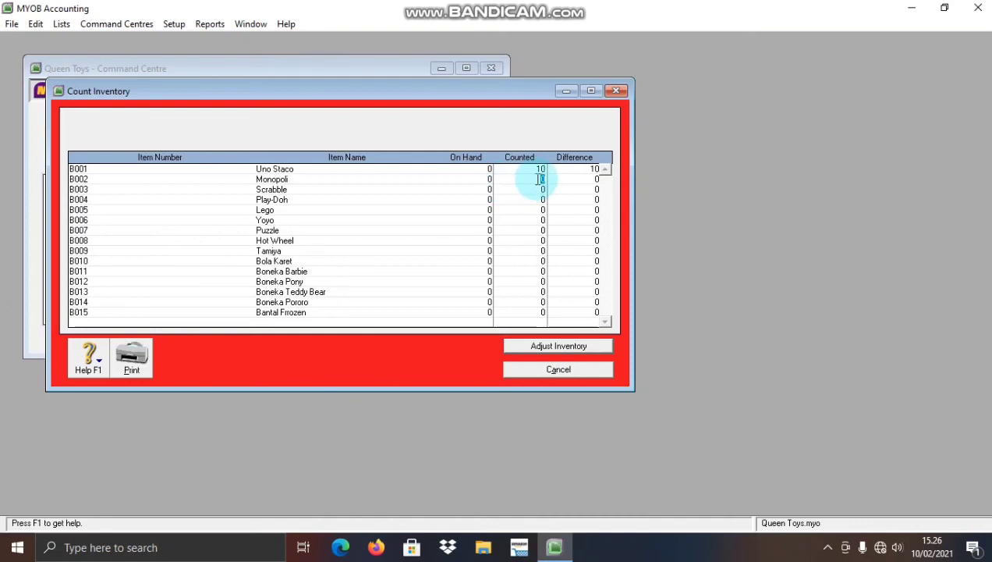
pyautogui.write('30')
pyautogui.press('Tab')
pyautogui.write('10')
pyautogui.press('Tab')
pyautogui.write('1')
pyautogui.write('5')
pyautogui.press('Tab')
# Step: Enter counted quantities of 25 for Lego and 40 each for Yoyo, Puzzle and Hot Wheel
pyautogui.write('25')
pyautogui.press('Tab')
pyautogui.write('40')
pyautogui.press('Tab')
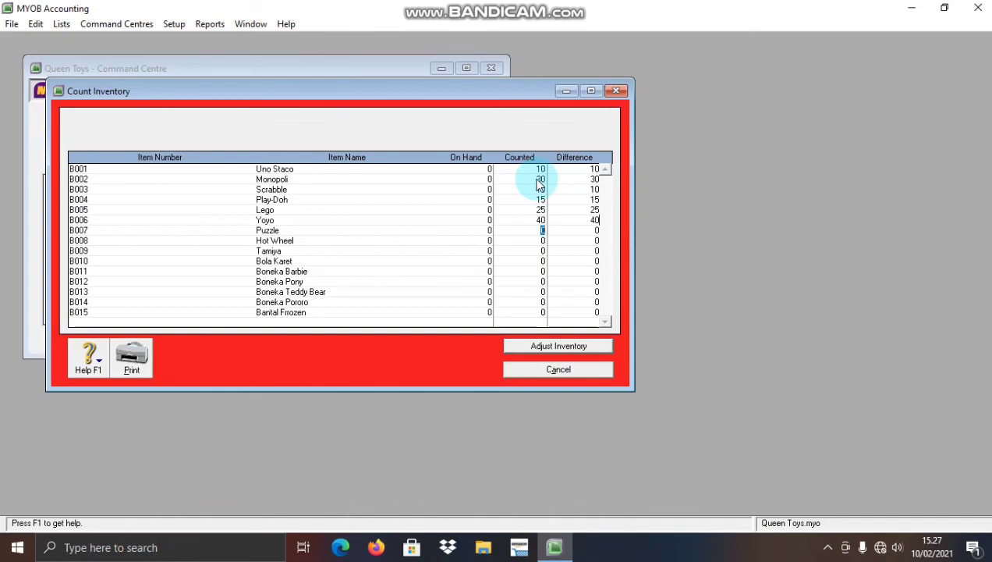
pyautogui.write('40')
pyautogui.press('Tab')
pyautogui.write('40')
pyautogui.press('Tab')
# Step: Enter counted quantities of 20 for Tamiya, 40 for Bola Karet and 15 for Boneka Barbie
pyautogui.write('20')
pyautogui.press('Tab')
pyautogui.write('40')
pyautogui.press('Tab')
pyautogui.write('15')
pyautogui.press('Tab')
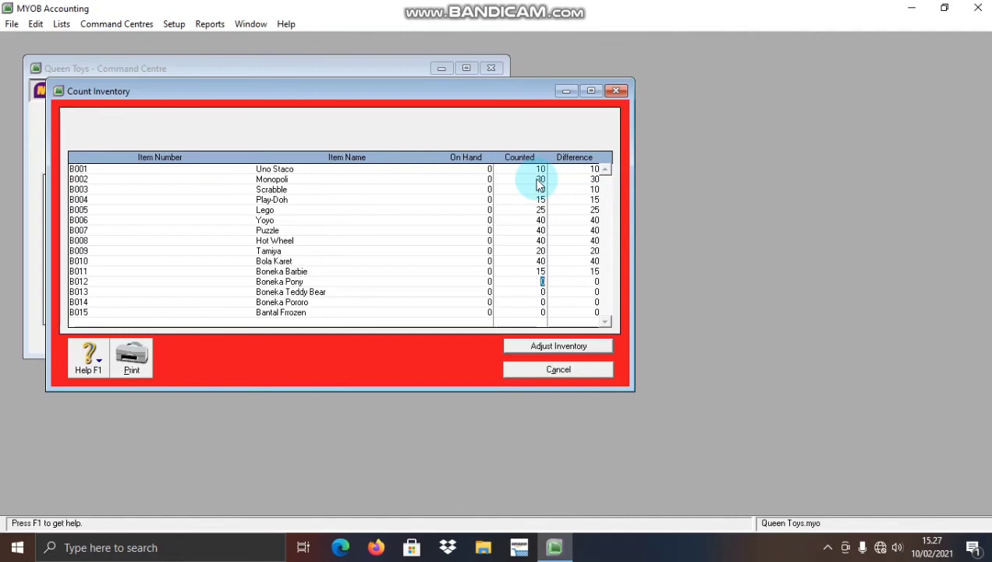
# Step: Enter a counted quantity of 15 each for Boneka Pony, Boneka Teddy Bear, Boneka Pororo and Bantal Frrozen
pyautogui.write('15')
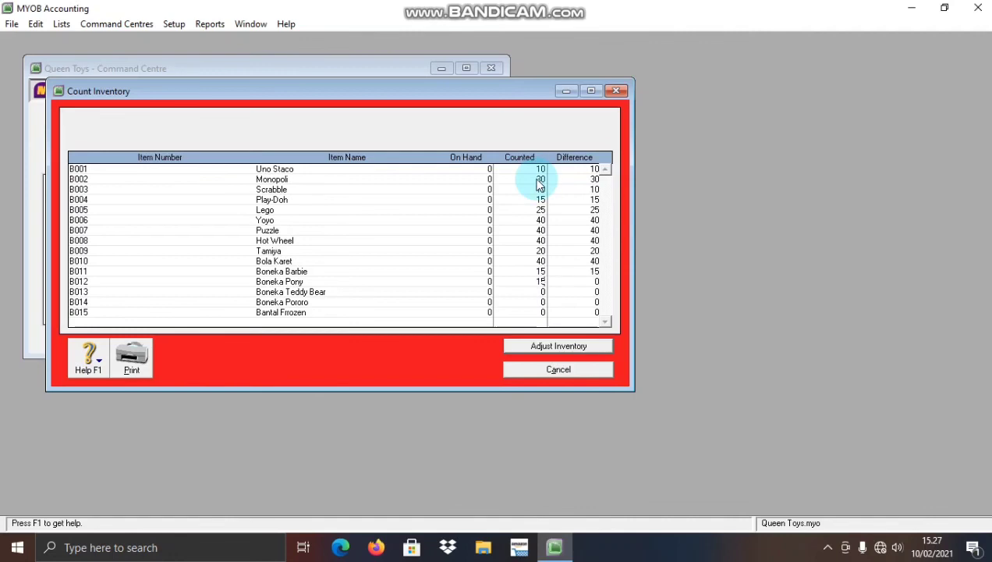
pyautogui.press('Tab')
pyautogui.write('15')
pyautogui.press('Tab')
pyautogui.write('15')
pyautogui.press('Tab')
pyautogui.write('15')
# Step: Generate the inventory adjustment from the count as opening balances, with 1-1400 Merchandise Inventory as the default adjustment account
pyautogui.click(577, 349)
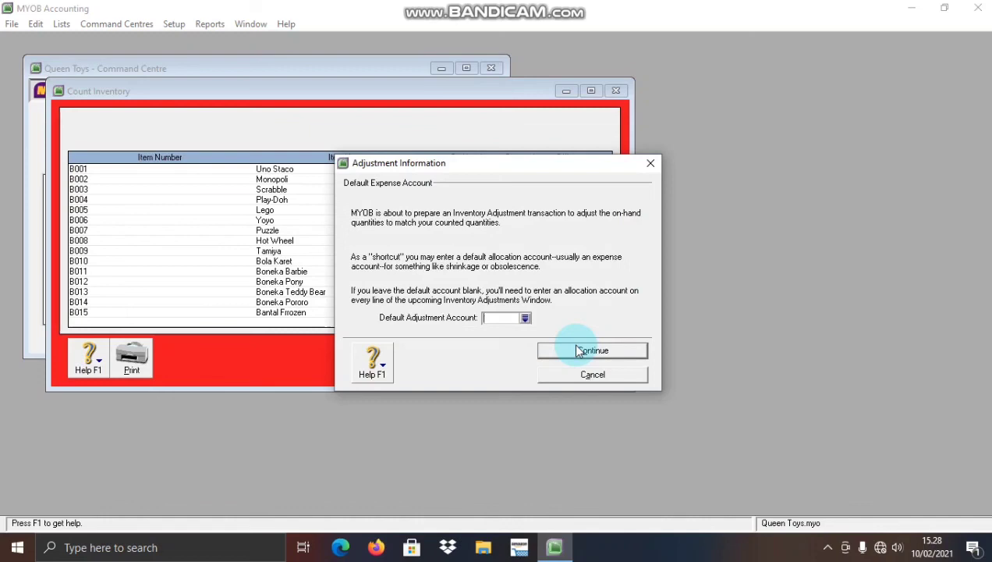
pyautogui.click(526, 319)
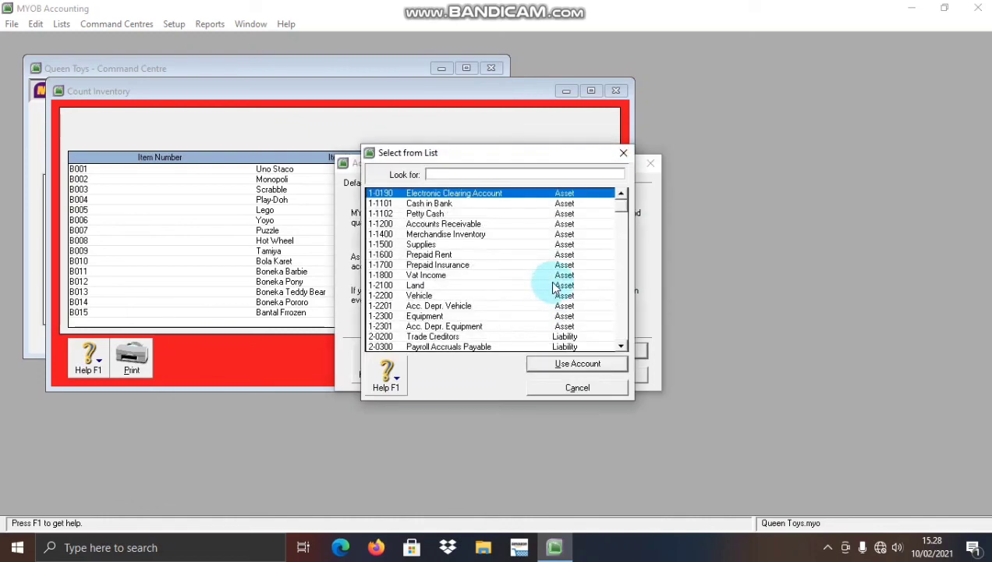
pyautogui.click(505, 235)
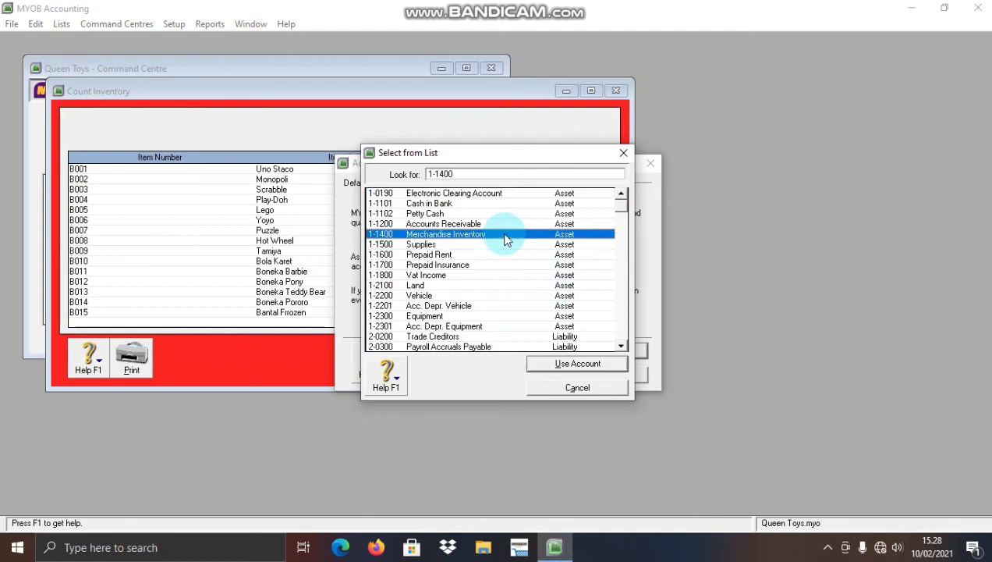
pyautogui.click(563, 364)
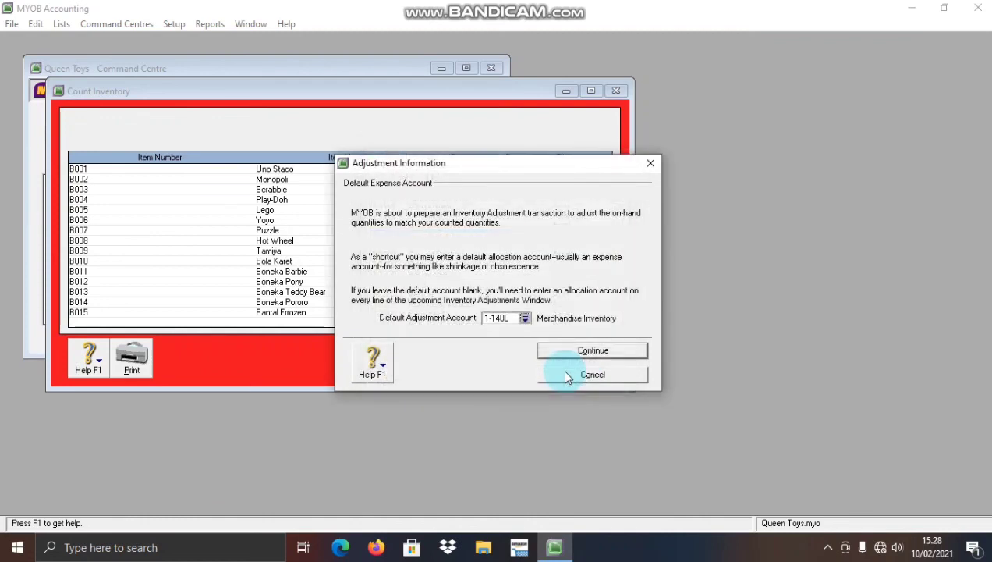
pyautogui.click(571, 354)
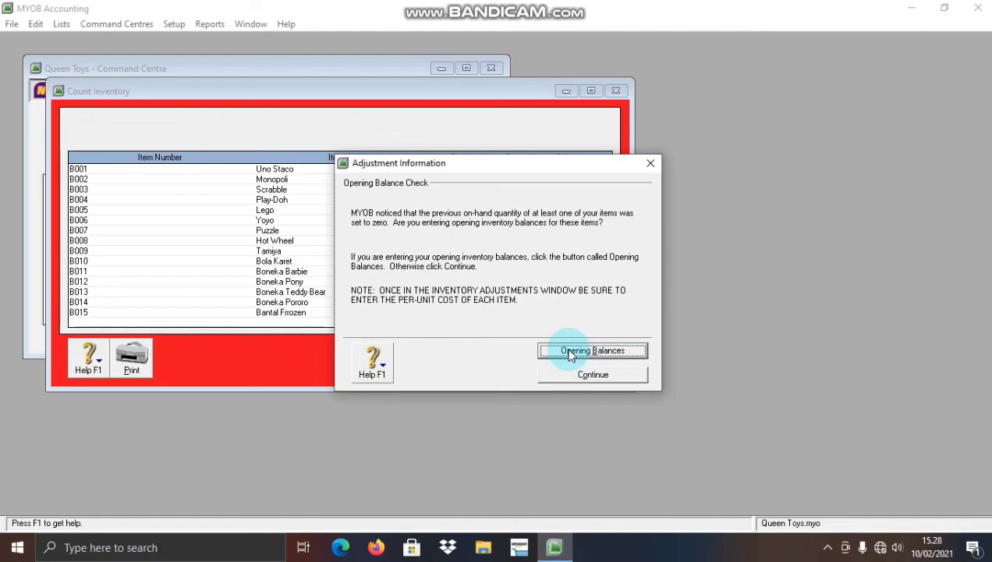
pyautogui.click(571, 352)
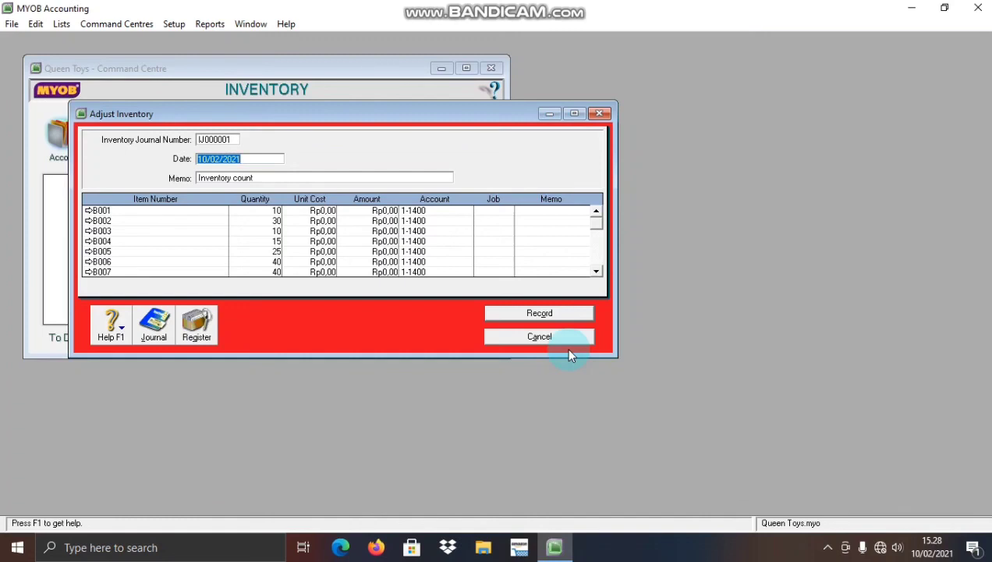
# Step: Date the inventory adjustment 01/09/2017 and enter the memo "Saldo awal Persediaan Barang Dagang"
pyautogui.write('01/09/2017')
pyautogui.press('Tab')
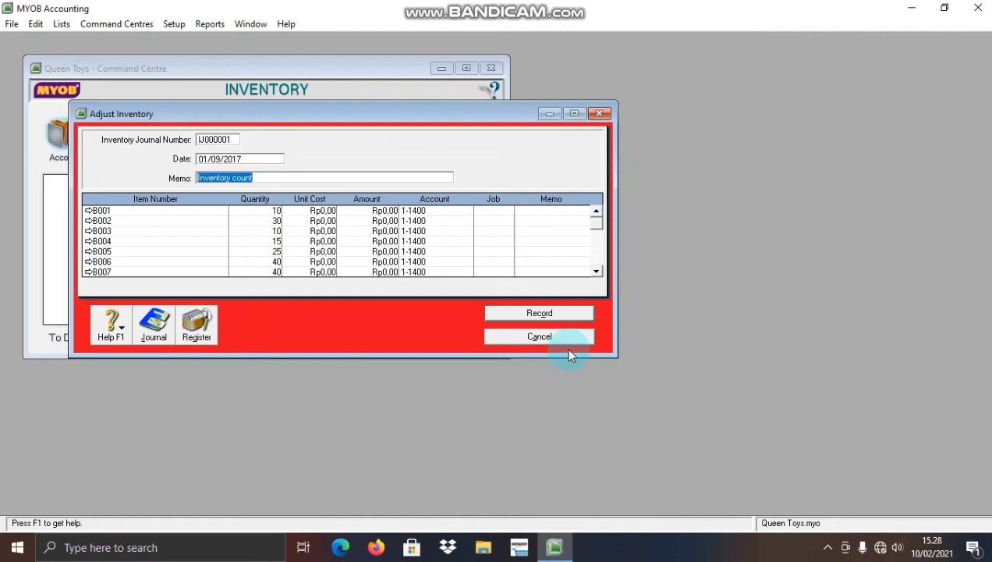
pyautogui.write('sa')
pyautogui.press('BackSpace')
pyautogui.press('BackSpace')
pyautogui.press('capslock')
pyautogui.write('S')
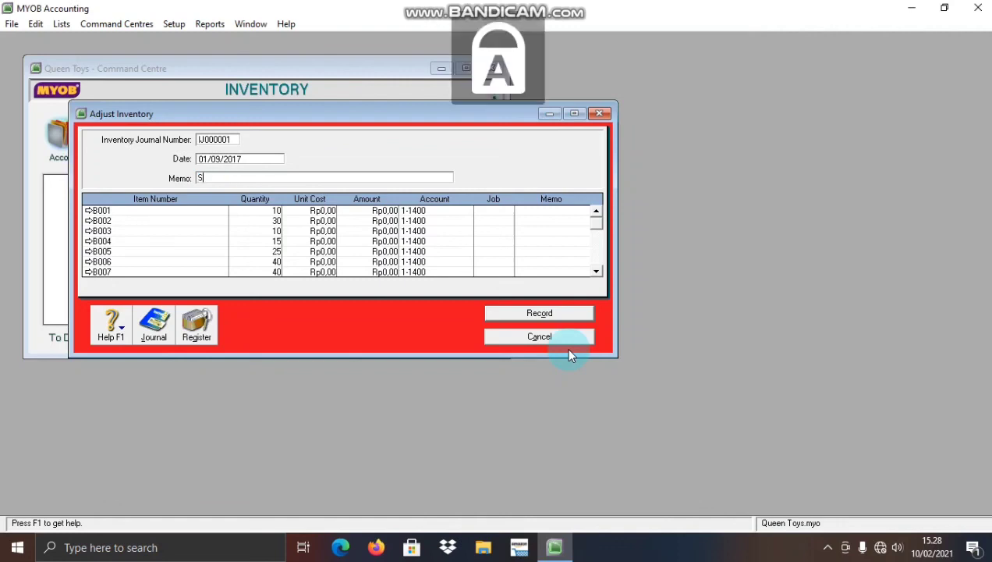
pyautogui.press('capslock')
pyautogui.write('aldo awa')
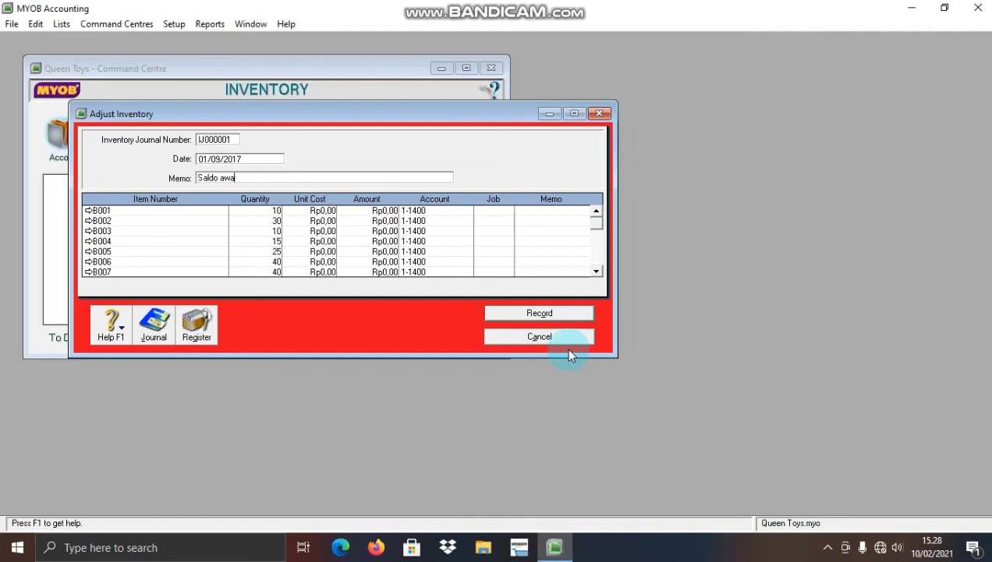
pyautogui.write('l')
pyautogui.press('capslock')
pyautogui.write('P')
pyautogui.press('capslock')
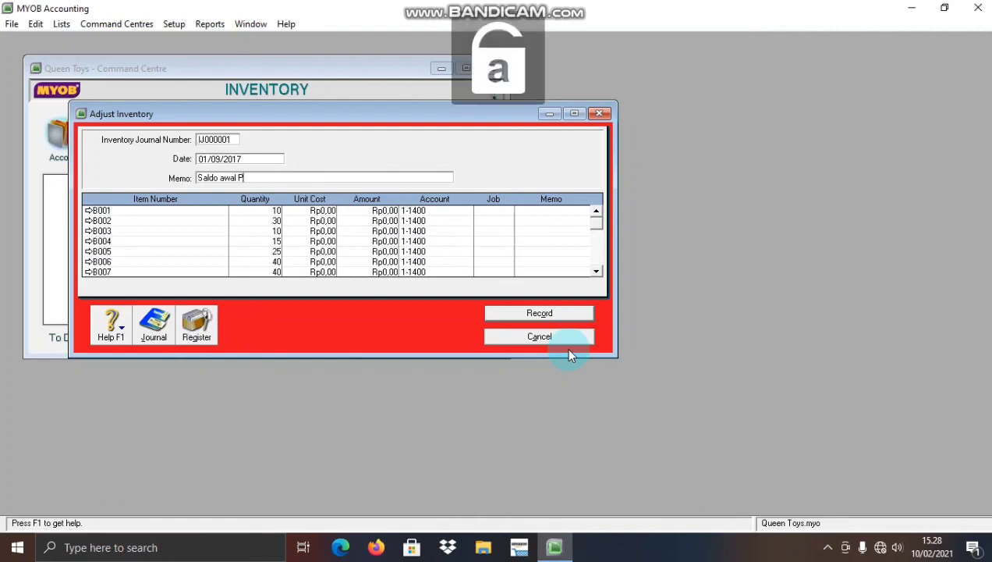
pyautogui.write('ersediaan')
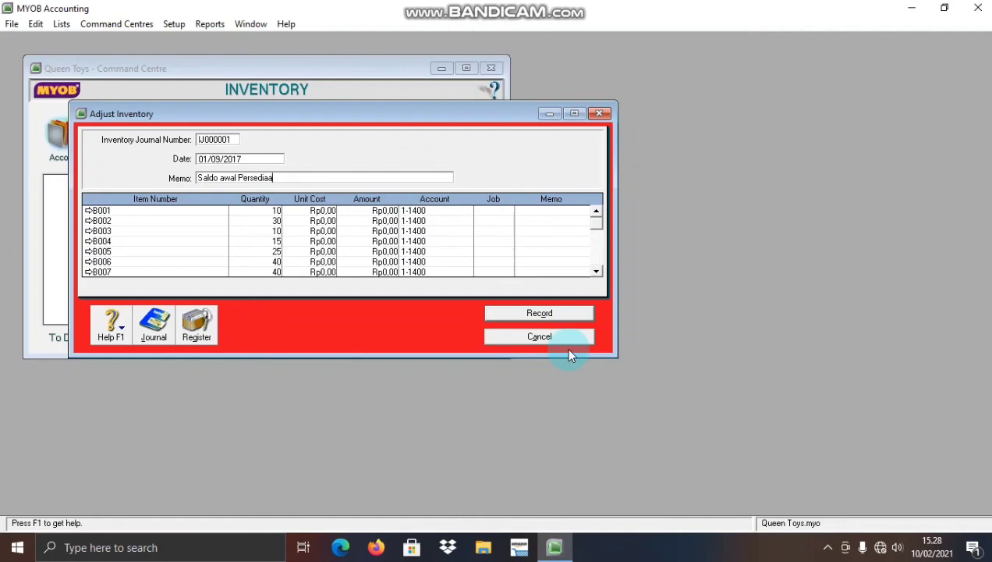
pyautogui.press('capslock')
pyautogui.write('B')
pyautogui.press('capslock')
pyautogui.write('arang')
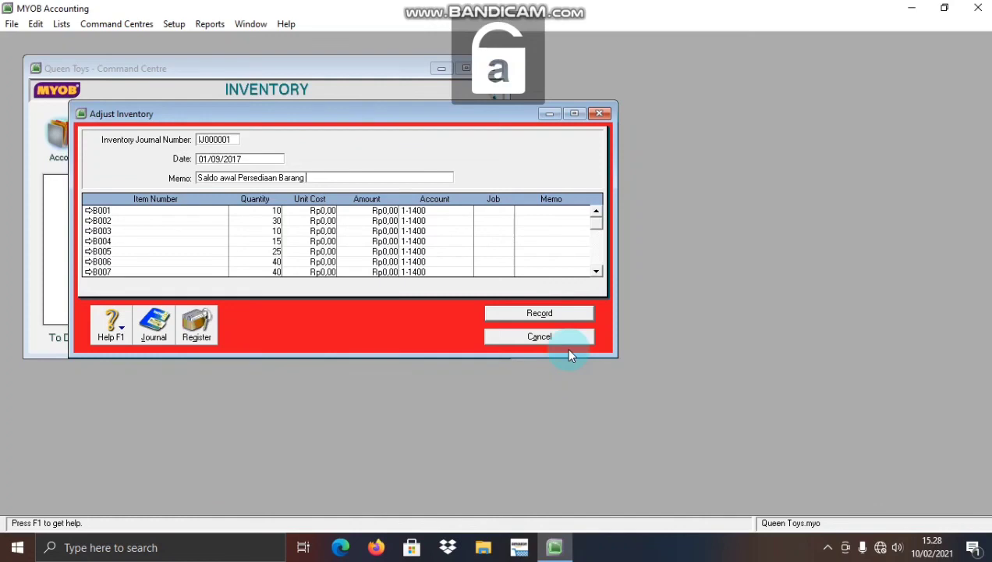
pyautogui.press('capslock')
pyautogui.write('D')
pyautogui.press('capslock')
pyautogui.write('agang')
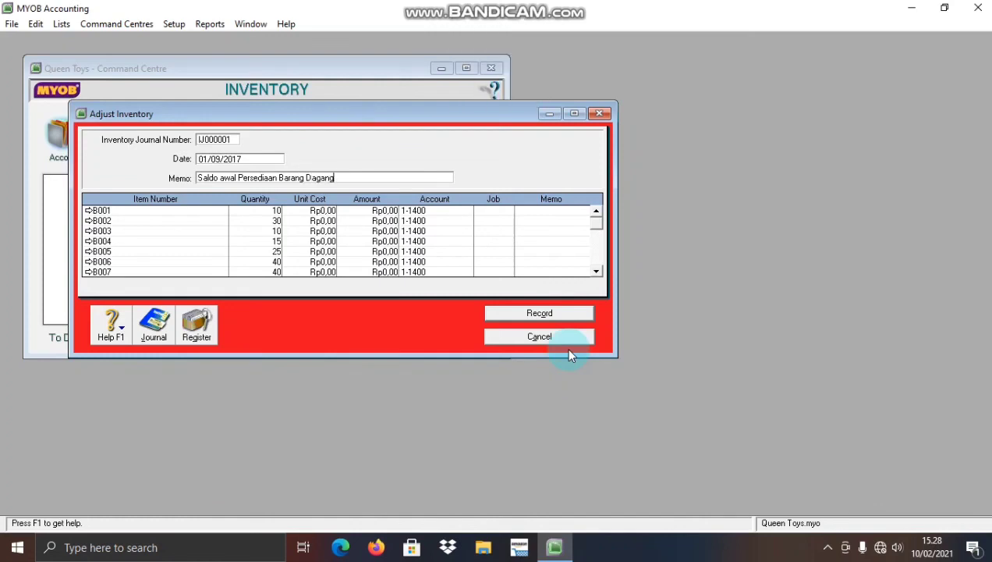
# Step: Capitalize the second word of the adjustment memo so it reads "Saldo Awal Persediaan Barang Dagang"
pyautogui.click(225, 178)
pyautogui.press('BackSpace')
pyautogui.press('capslock')
pyautogui.write('A')
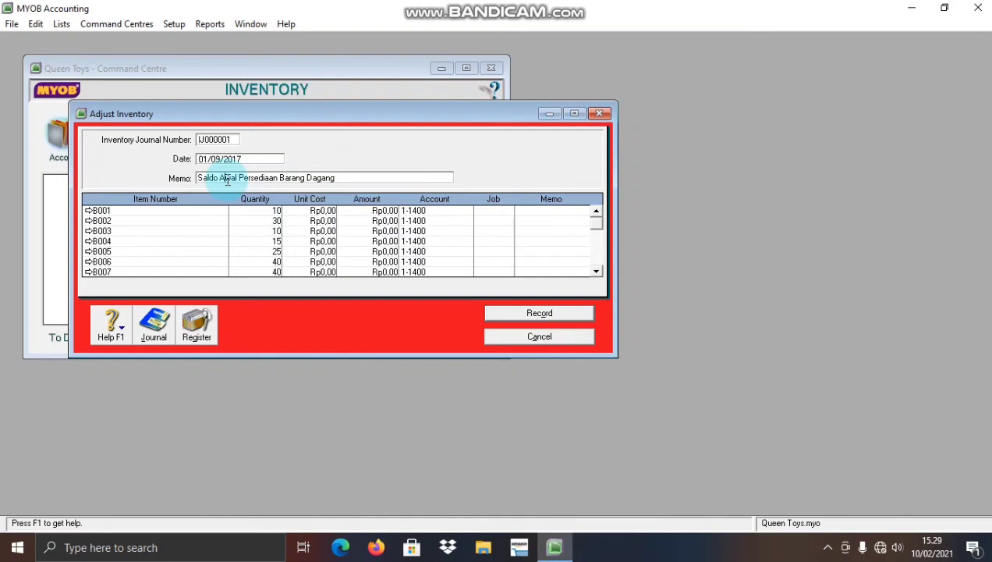
# Step: Enter unit costs of Rp90.000 for B001, Rp25.000 for B002, Rp90.000 for B003 and Rp40.000 for B004
pyautogui.click(323, 209)
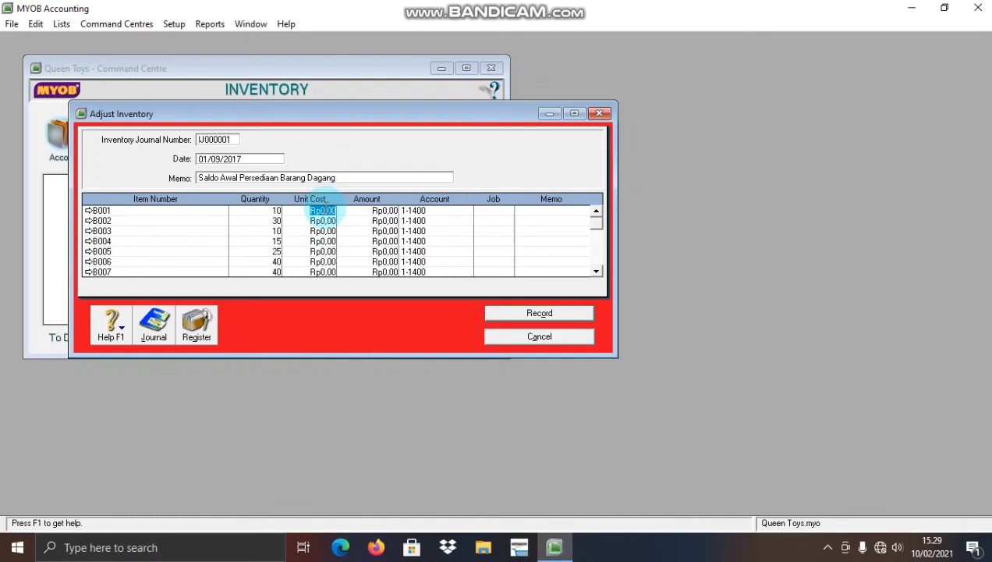
pyautogui.write('90000')
pyautogui.press('Down')
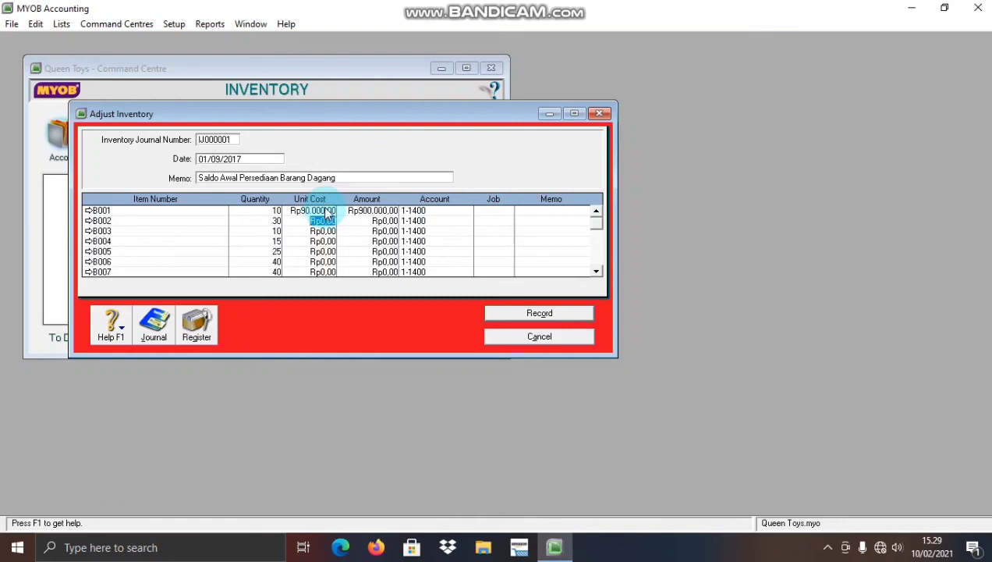
pyautogui.write('25000')
pyautogui.press('Down')
pyautogui.write('90000')
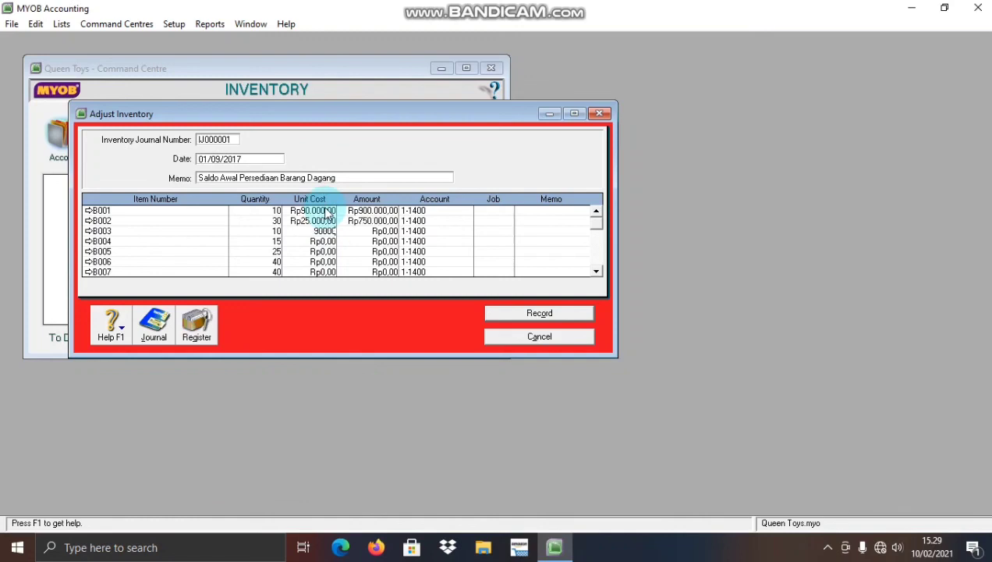
pyautogui.press('Down')
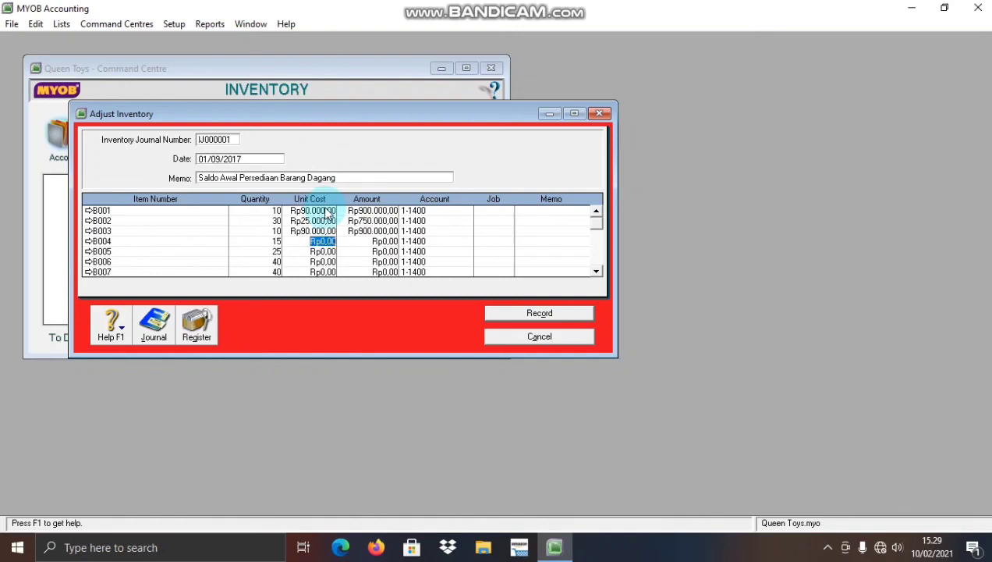
pyautogui.write('40000')
pyautogui.press('Down')
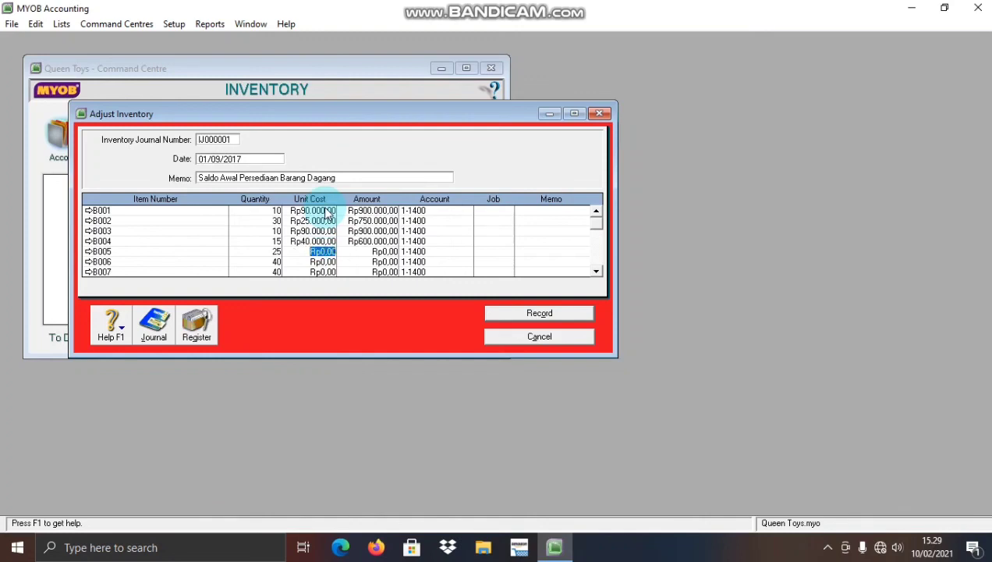
# Step: Enter unit costs of Rp80.000 for B005, Rp20.000 for B006 and Rp35.000 for B007
pyautogui.write('80000')
pyautogui.press('Down')
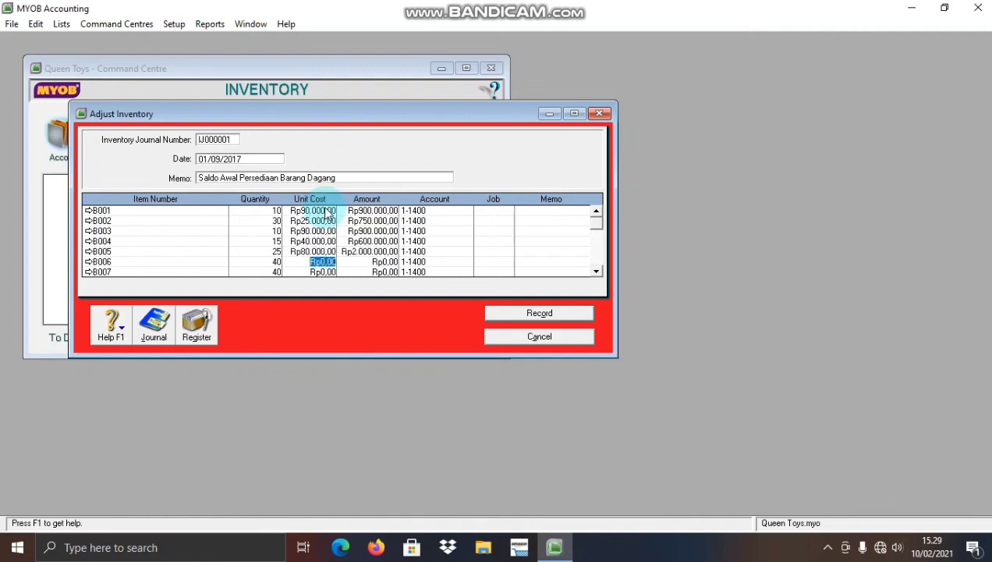
pyautogui.write('20.')
pyautogui.write('0000')
pyautogui.press('Down')
pyautogui.write('35')
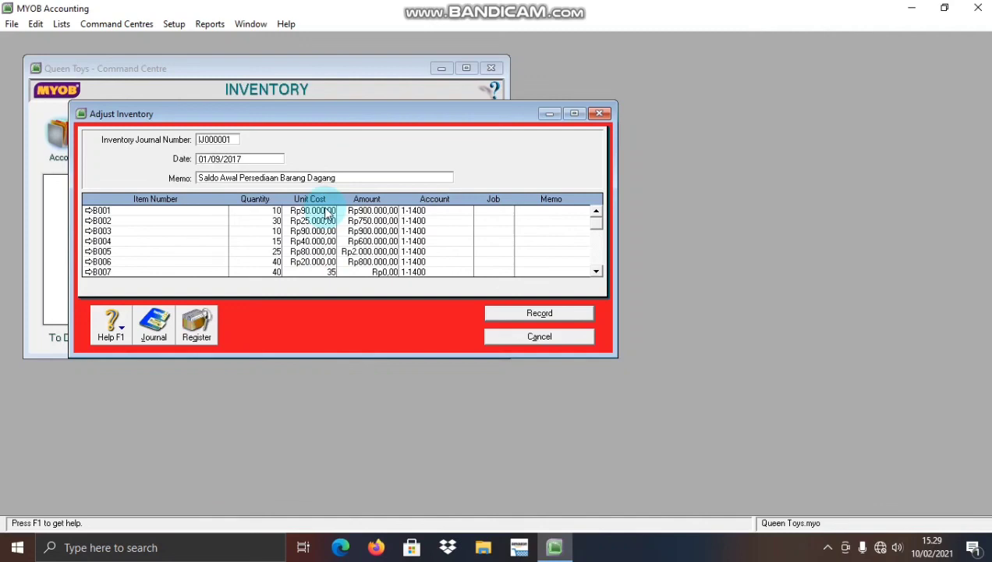
pyautogui.write('000')
pyautogui.press('Down')
# Step: Enter unit costs of Rp25.000 for B008, Rp45.000 for B009 and Rp10.000 for B010
pyautogui.write('25')
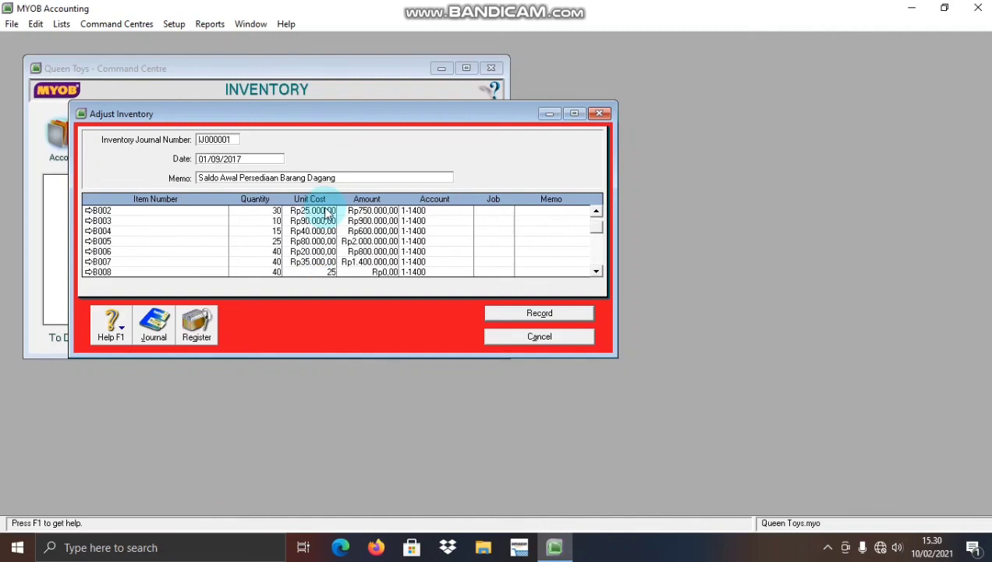
pyautogui.write('000')
pyautogui.press('Down')
pyautogui.write('45000')
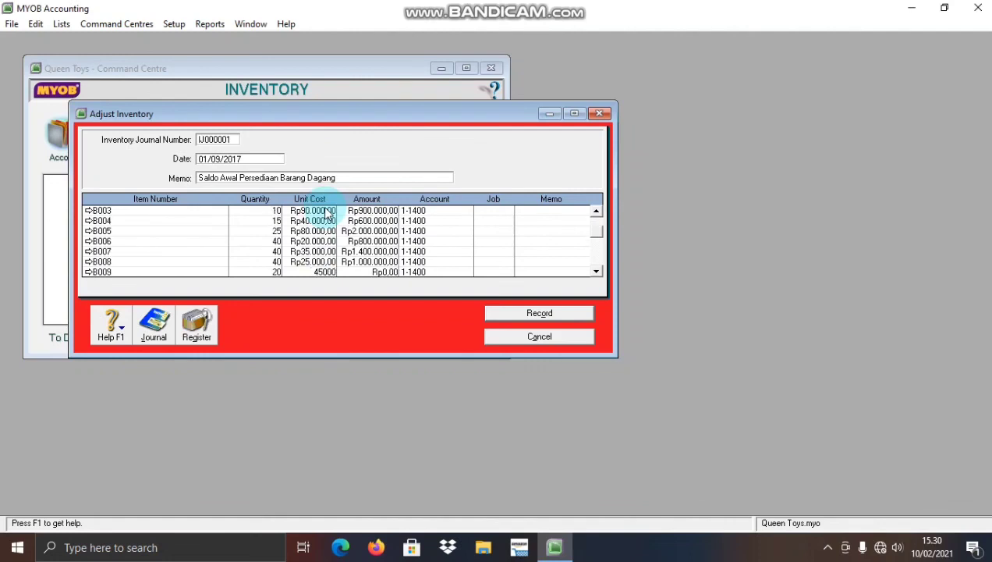
pyautogui.press('Down')
pyautogui.write('1')
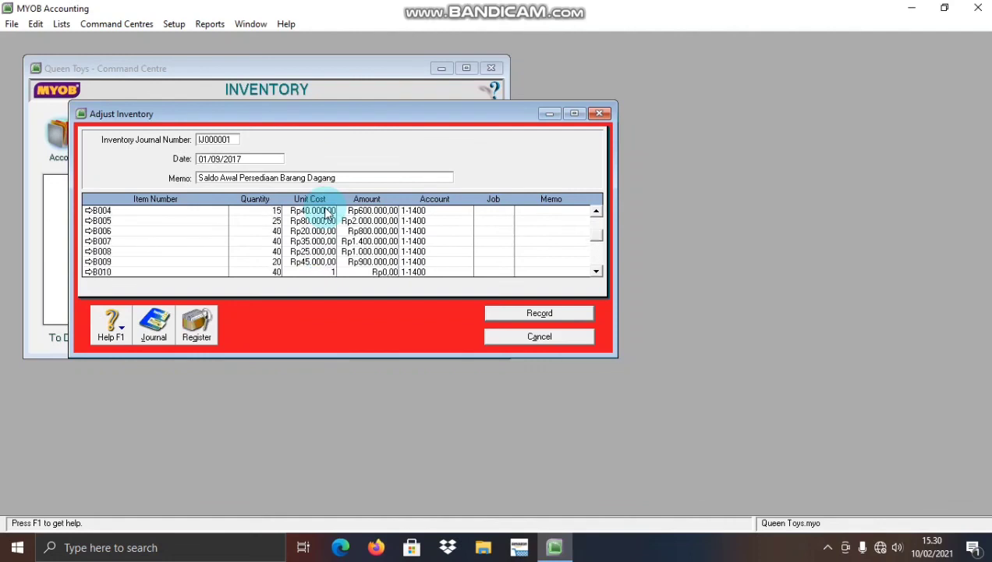
pyautogui.write('0000')
pyautogui.press('Down')
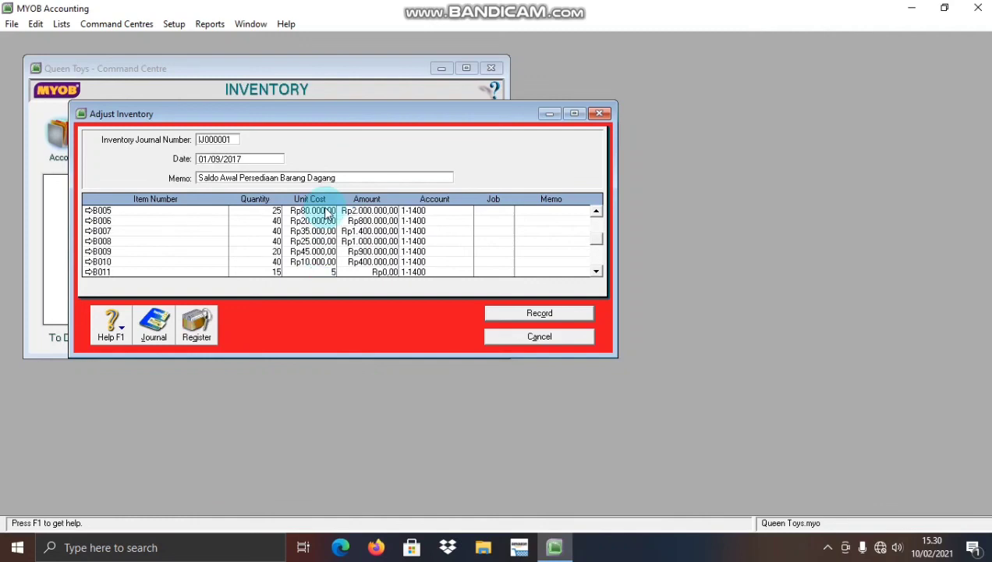
# Step: Enter unit costs of Rp50.000 for B011, Rp65.000 for B012 and Rp80.000 for B013
pyautogui.write('50000')
pyautogui.press('Down')
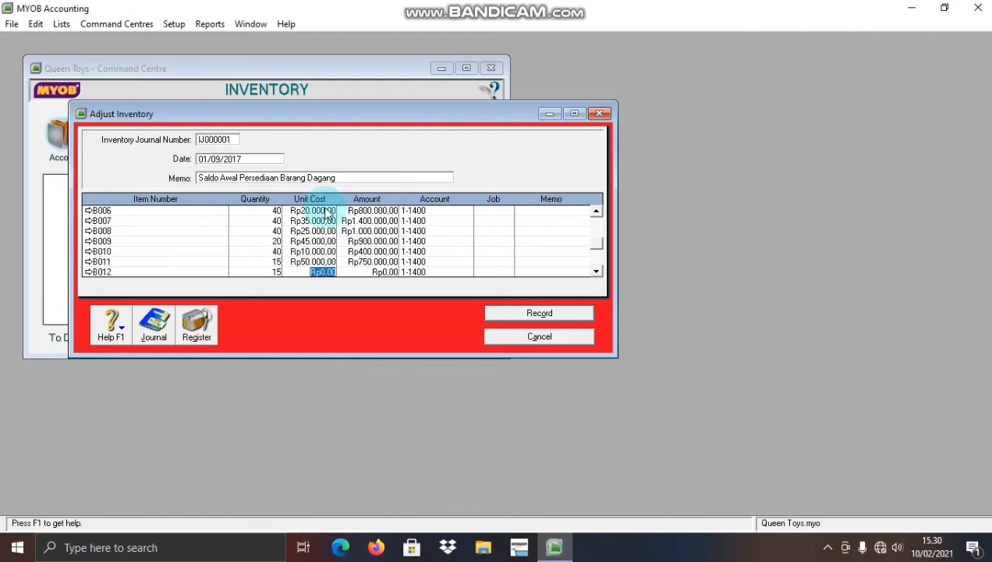
pyautogui.write('65000')
pyautogui.press('Down')
pyautogui.write('800')
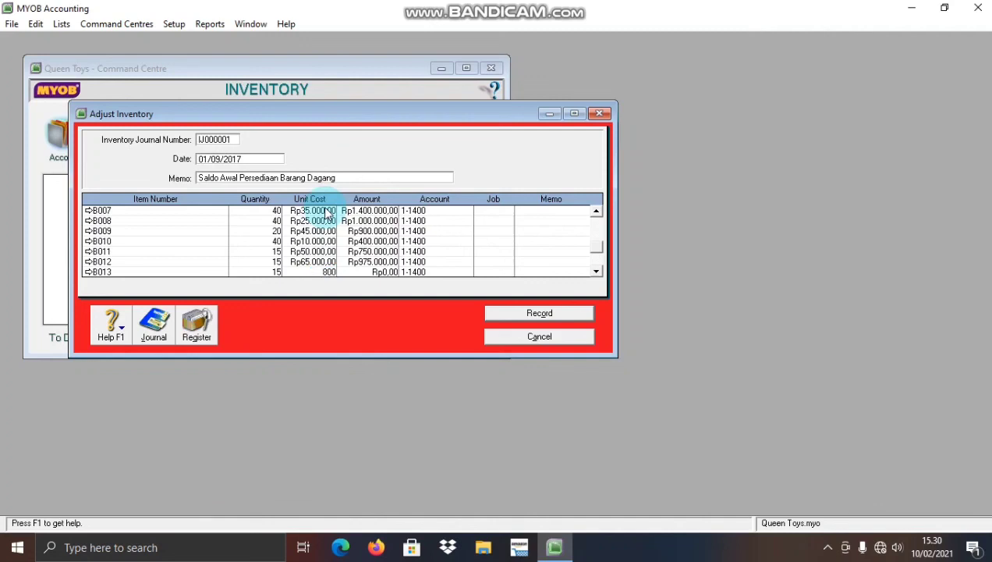
pyautogui.write('00')
pyautogui.press('Down')
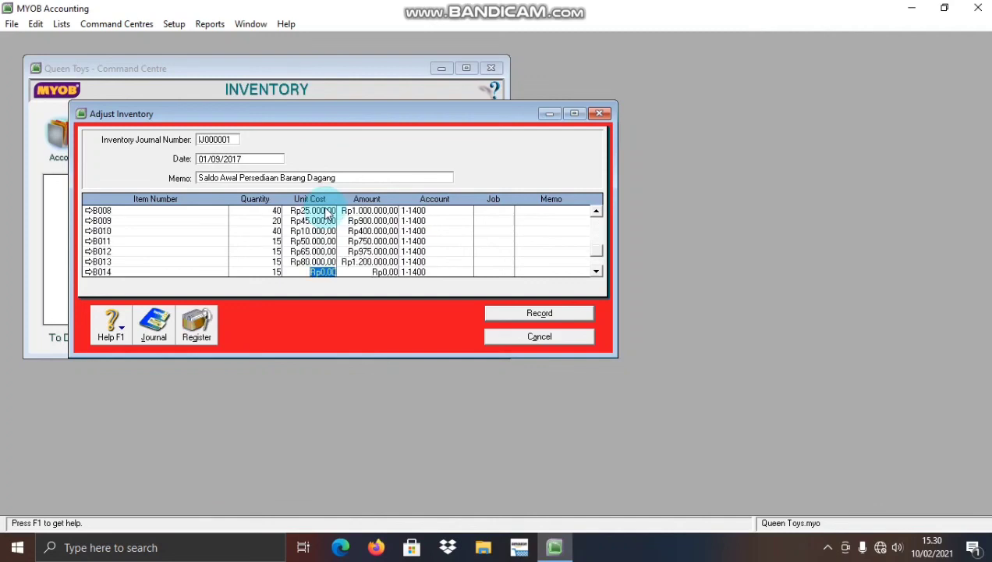
# Step: Enter unit costs of Rp95.000 for B014 and Rp60.000 for B015
pyautogui.write('5')
pyautogui.write('5000')
pyautogui.write('6')
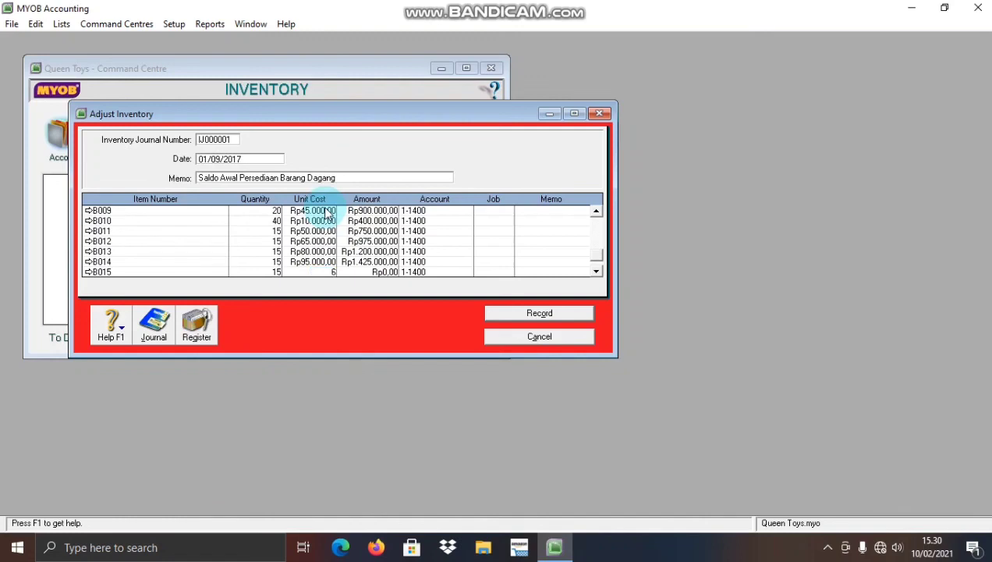
pyautogui.write('0000')
pyautogui.press('Tab')
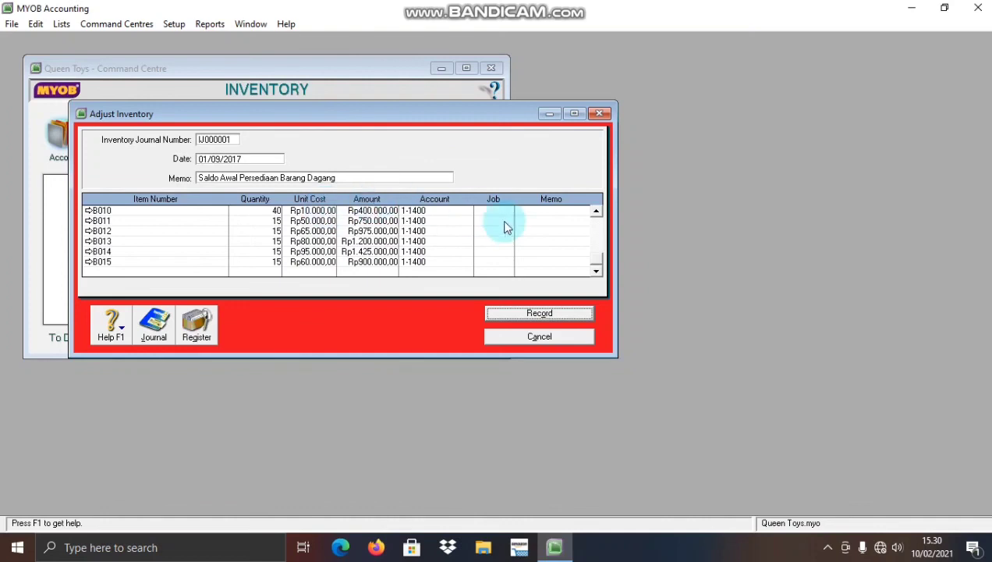
# Step: Review the adjustment lines from B001 onward and record the inventory adjustment
pyautogui.click(595, 243)
pyautogui.click(596, 211)
pyautogui.doubleClick(596, 212)
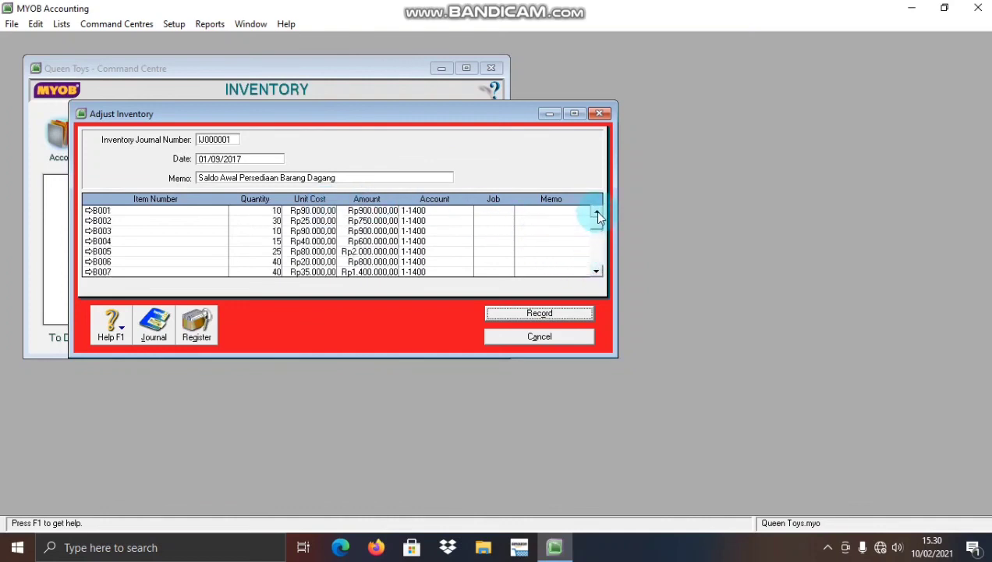
pyautogui.click(517, 314)
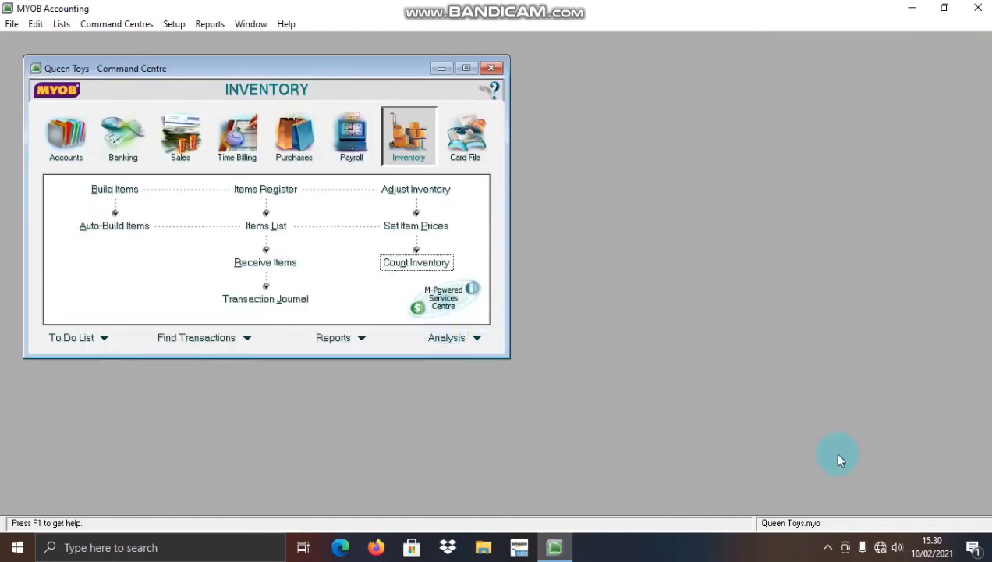
pyautogui.click(829, 547)
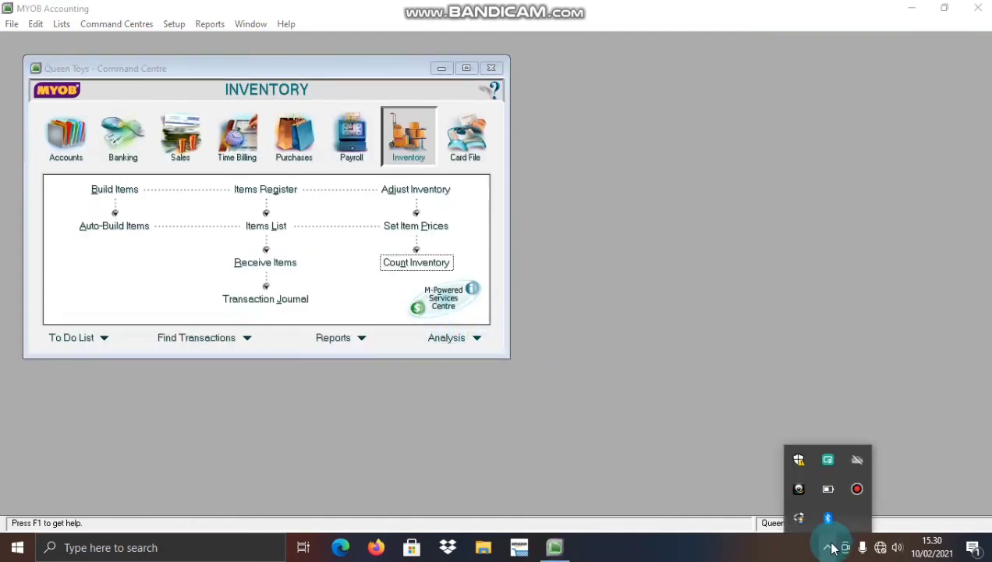
pyautogui.click(858, 488)
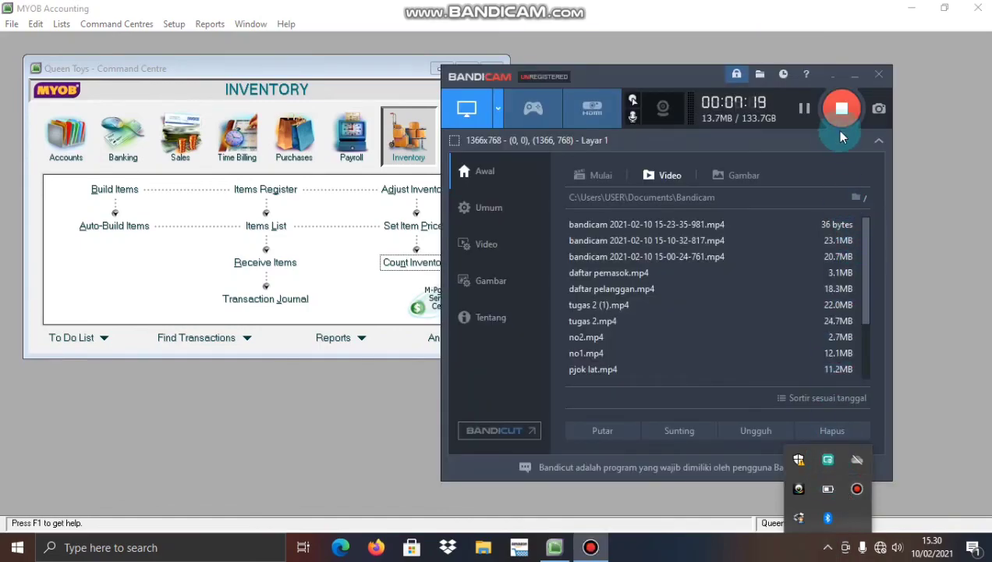